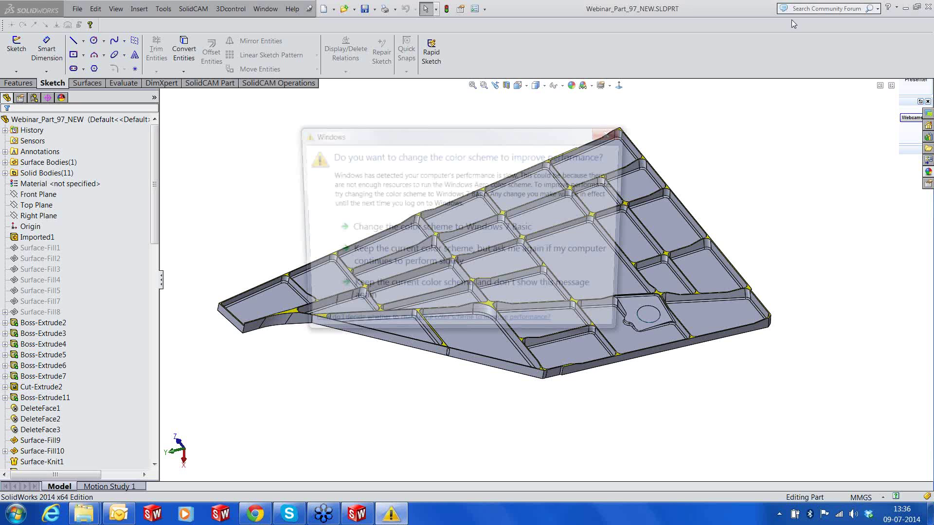
Dismiss the color scheme prompt and roll the feature history back to just after Surface-Knit3
left_click(485, 232)
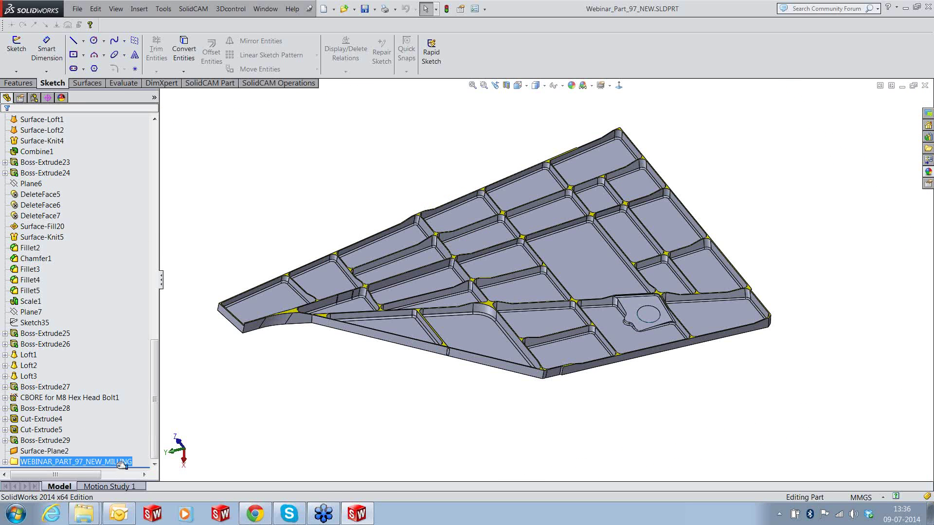
left_click_drag(125, 466, 105, 310)
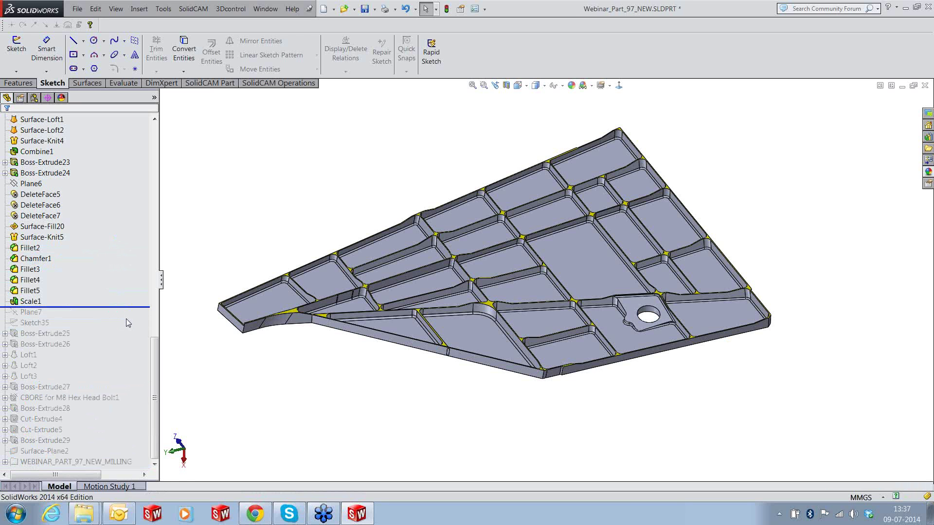
scroll(126, 323, "up", 2)
left_click_drag(97, 371, 117, 137)
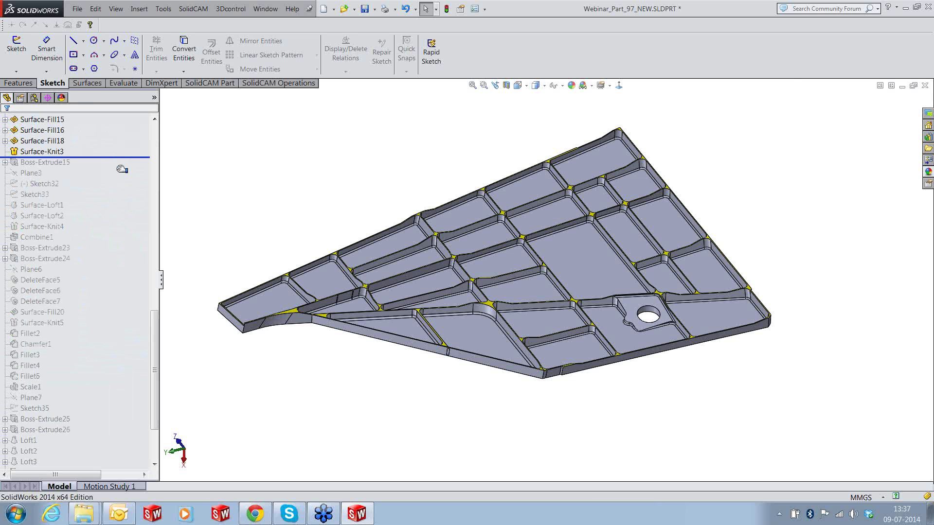
scroll(122, 169, "up", 5)
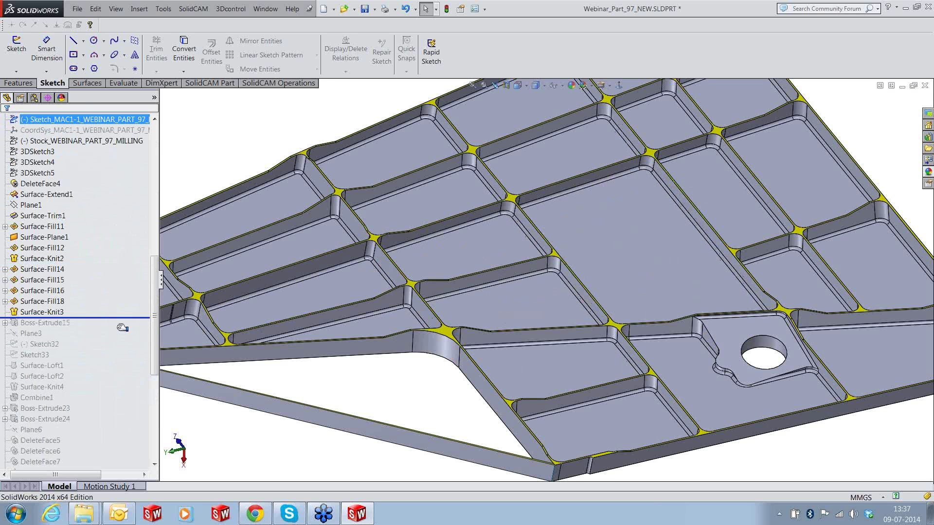
Roll the feature history forward in stages past Surface-Loft2, Combine1, Boss-Extrude24 and Surface-Knit5 to review how the part was rebuilt
left_click_drag(122, 319, 116, 381)
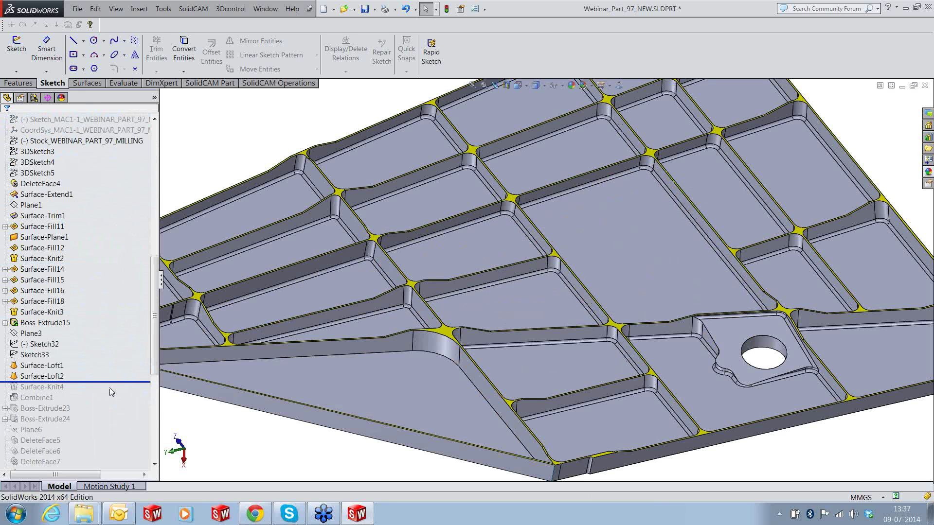
scroll(109, 388, "down", 2)
left_click_drag(114, 319, 115, 344)
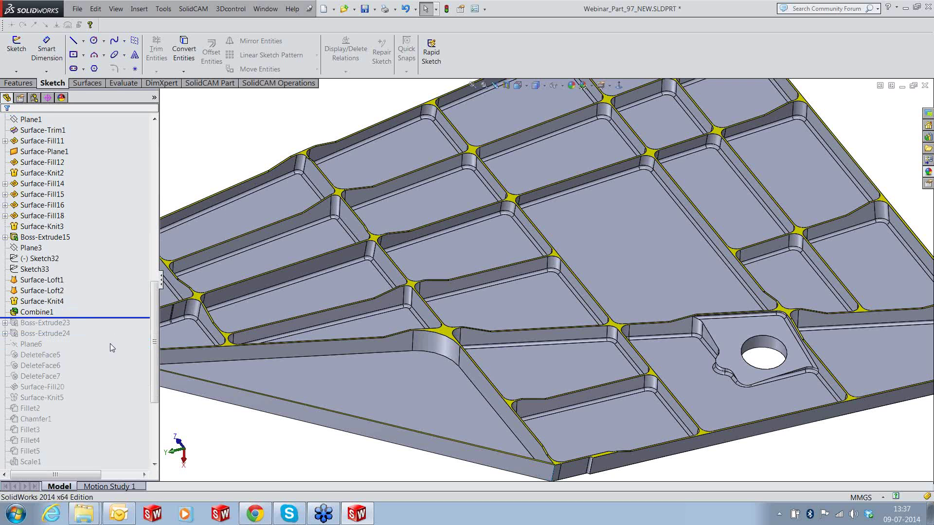
left_click_drag(115, 318, 117, 339)
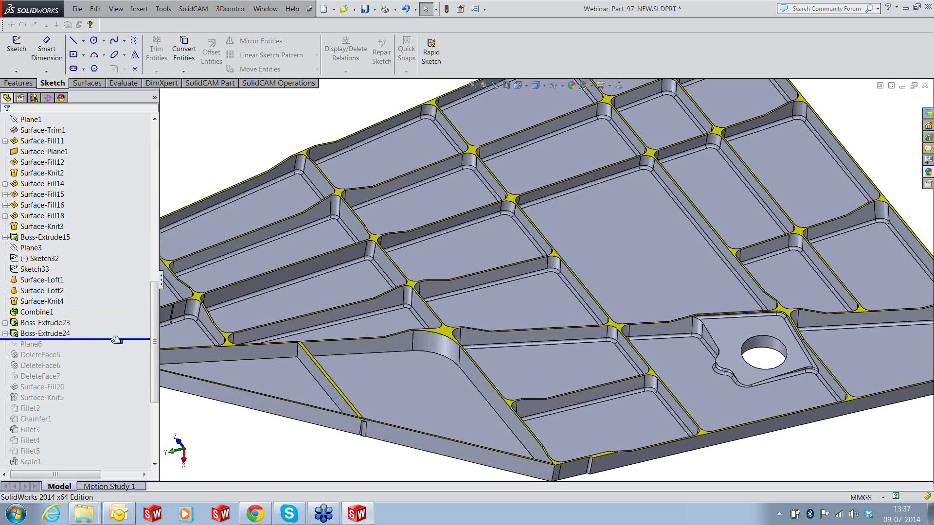
left_click_drag(117, 340, 114, 405)
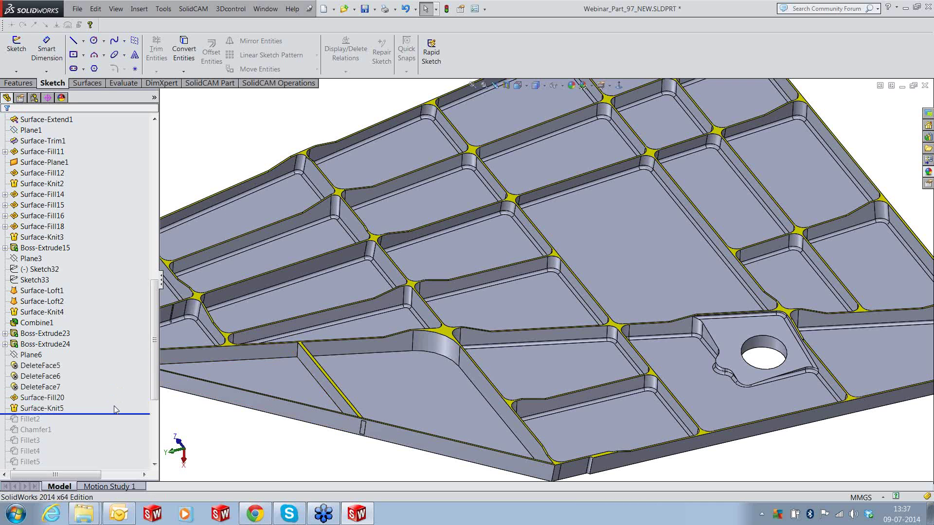
scroll(115, 409, "down", 1)
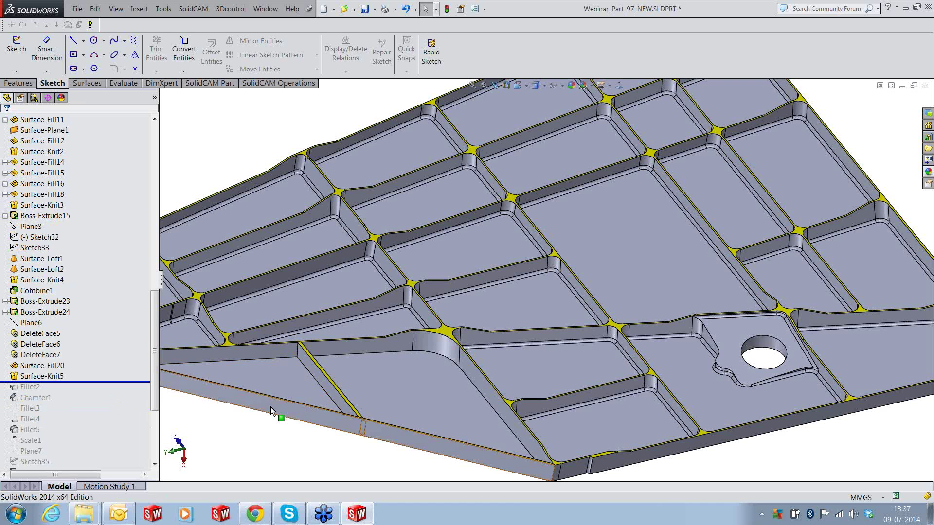
key("f")
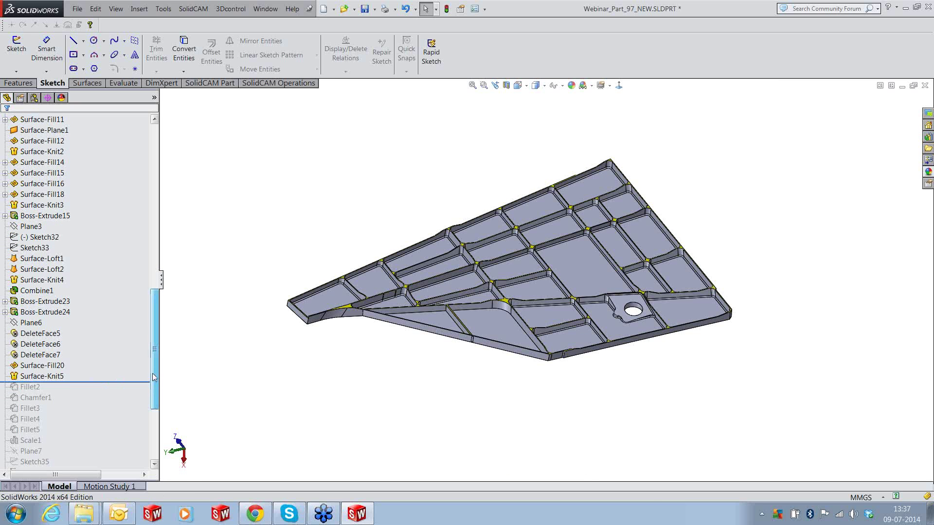
Expand the list of solid bodies and roll the feature history forward to just after Boss-Extrude26
scroll(154, 357, "up", 1)
scroll(154, 358, "up", 1)
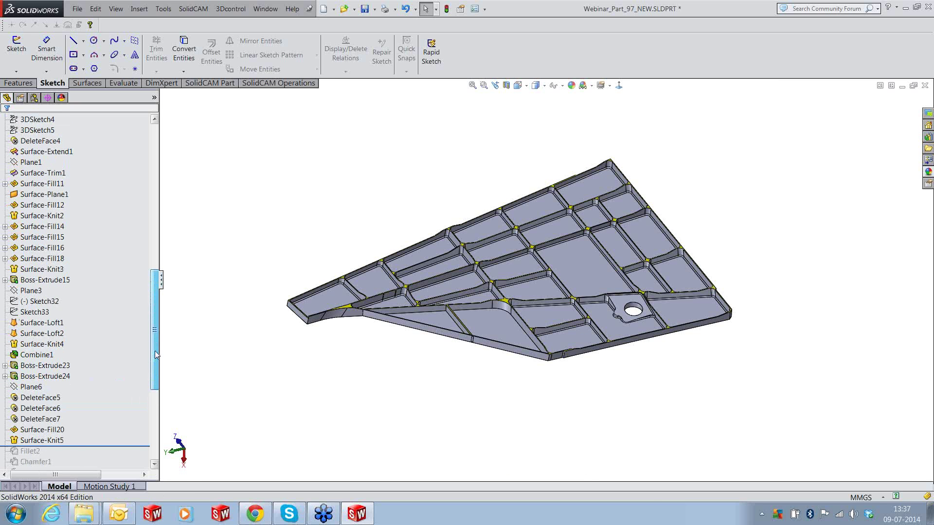
left_click_drag(155, 351, 166, 154)
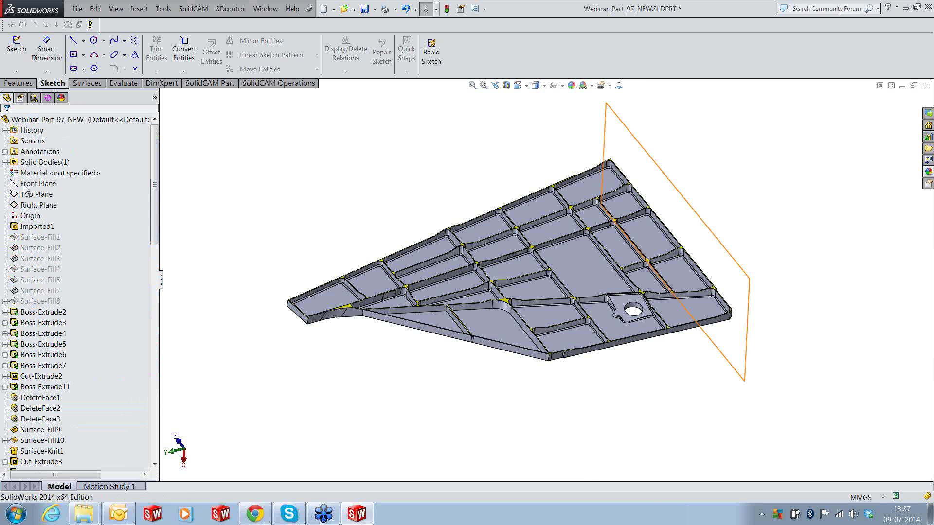
left_click(5, 162)
left_click_drag(155, 235, 154, 424)
left_click_drag(130, 312, 119, 409)
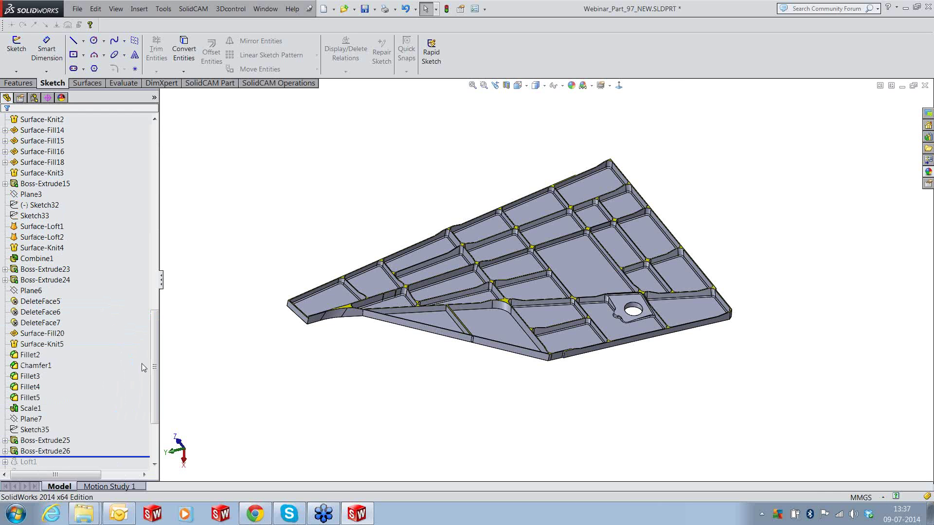
left_click_drag(156, 344, 164, 160)
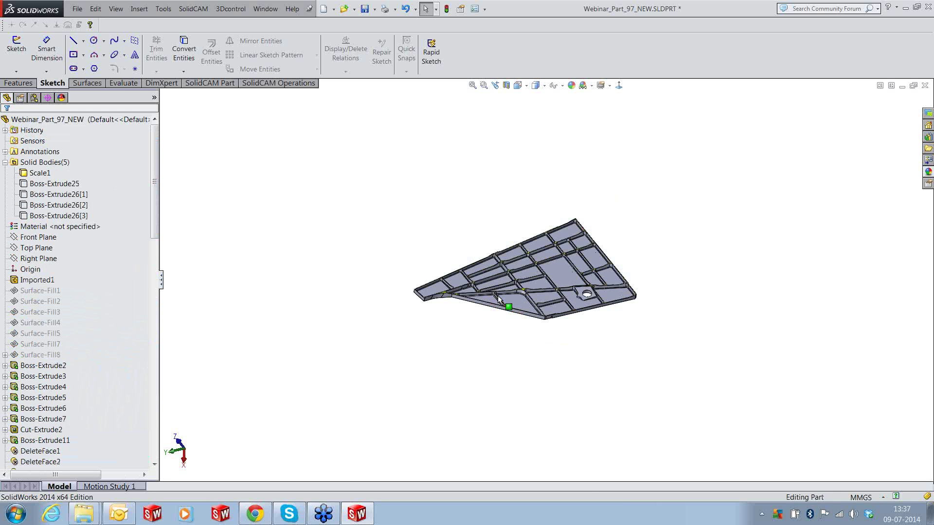
Show the hidden tab bodies Boss-Extrude25 and Boss-Extrude26[1], [2] and [3] along the part's edges
scroll(499, 282, "down", 2)
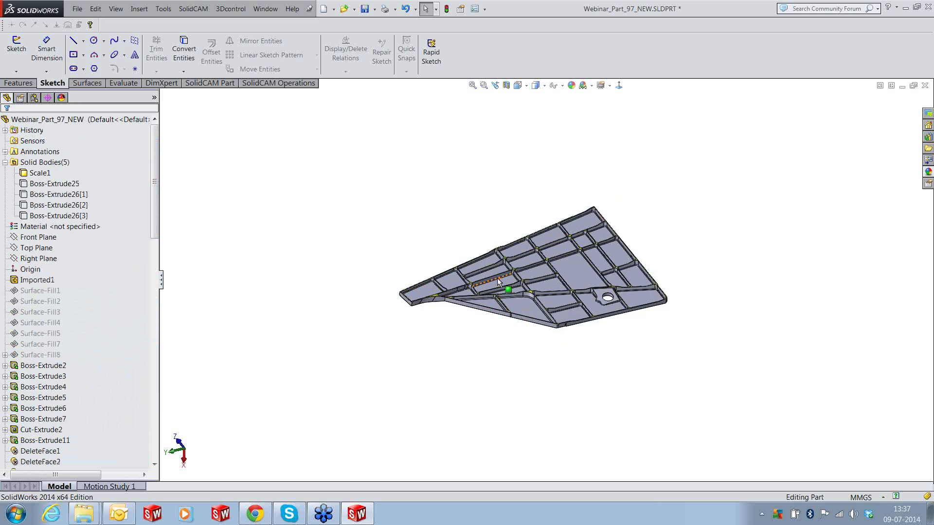
scroll(499, 282, "down", 1)
left_click(54, 184)
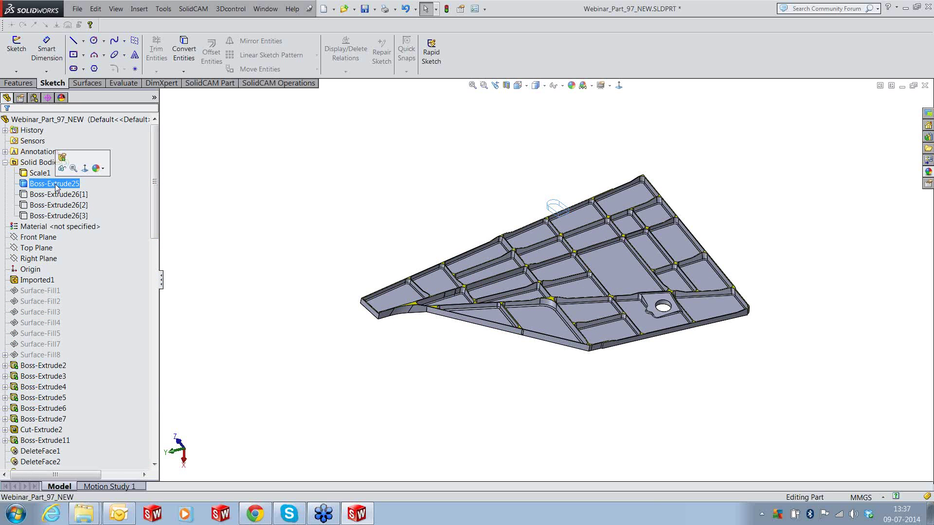
left_click(60, 185)
left_click(61, 195)
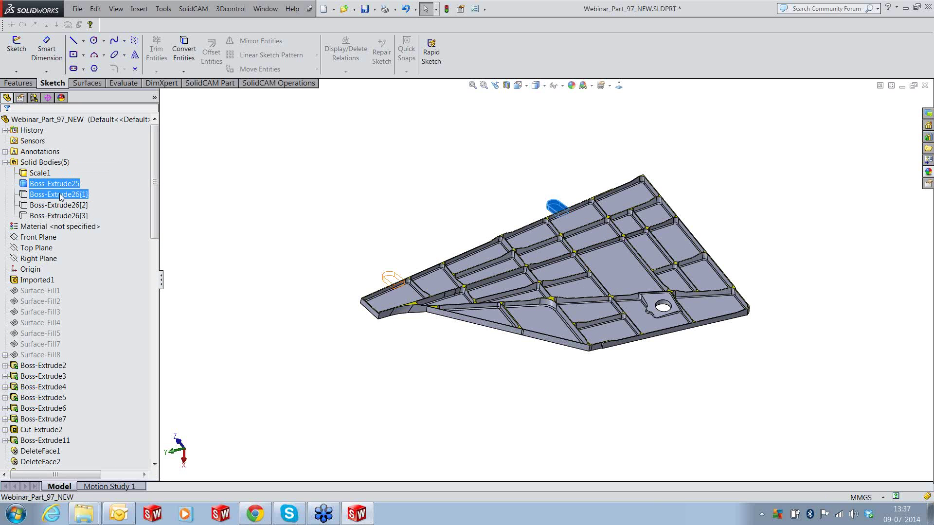
left_click(65, 184, "ctrl")
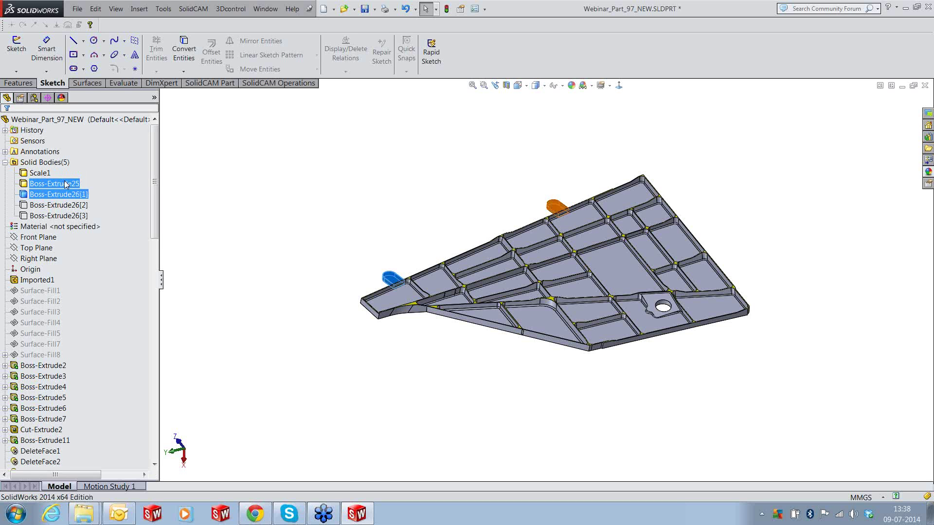
left_click(65, 183, "ctrl")
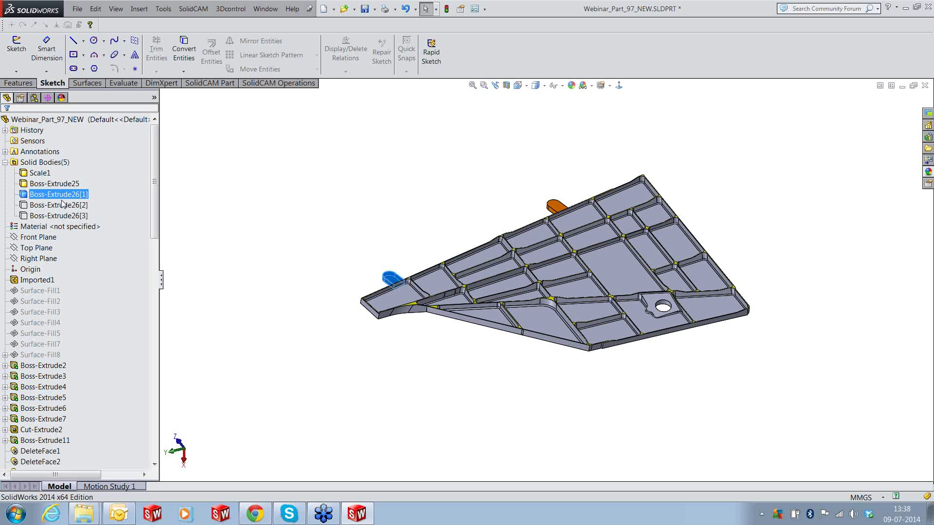
left_click(63, 205, "ctrl")
left_click(62, 216)
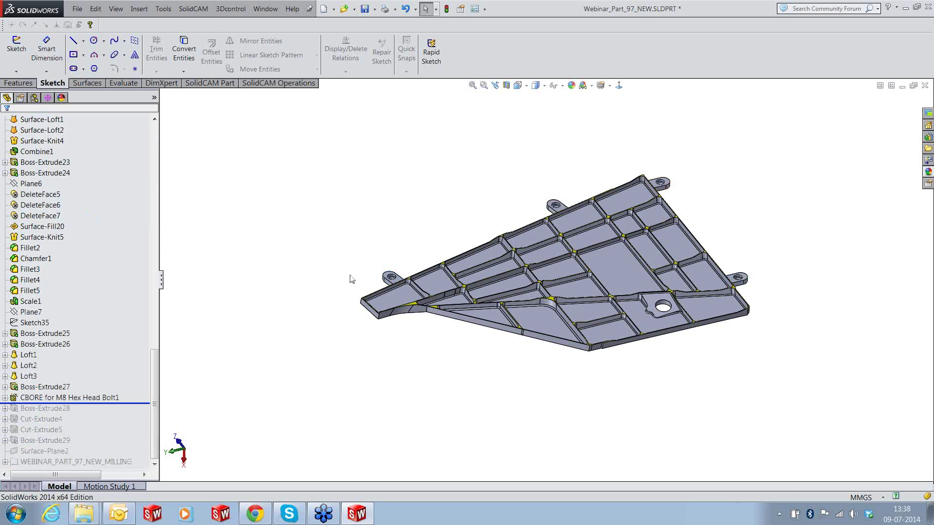
Inspect the counterbored holding tabs and roll the feature history forward to just after Surface-Plane2
middle_click_drag(351, 276, 407, 279)
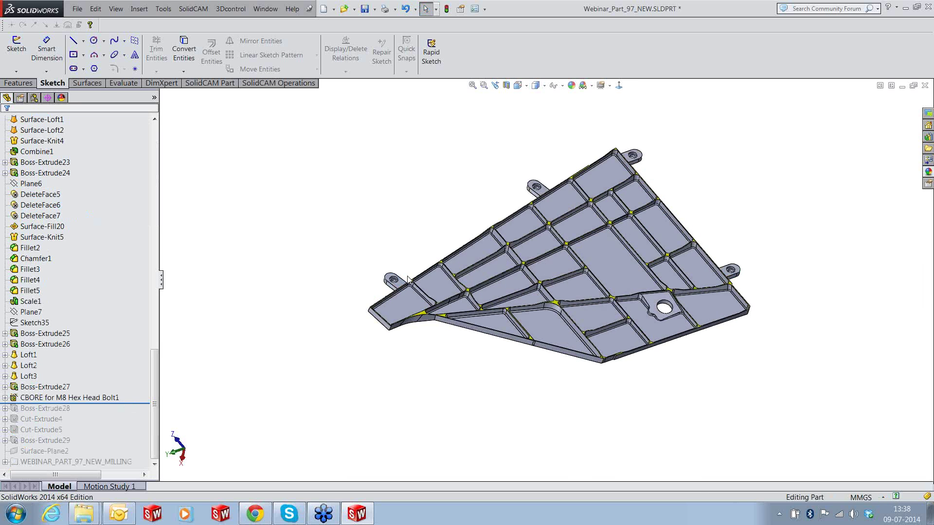
scroll(411, 281, "down", 5)
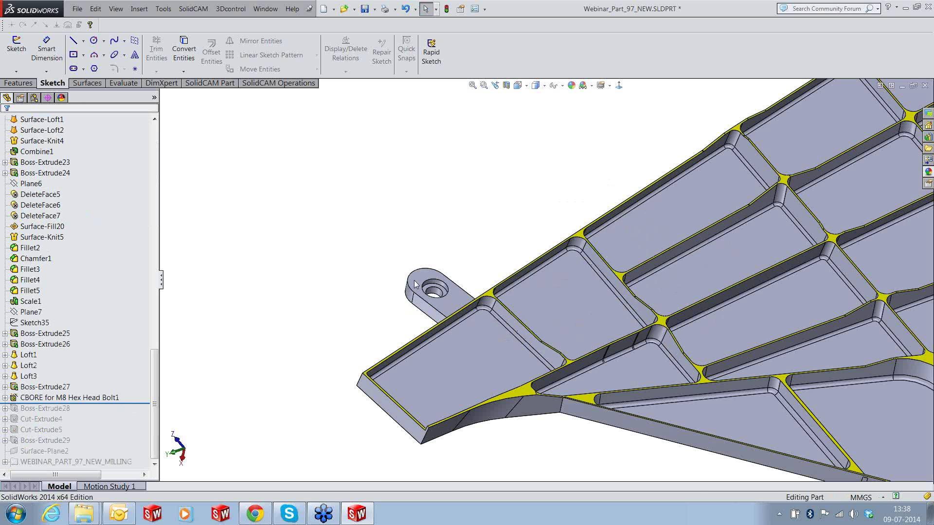
scroll(389, 297, "down", 3)
scroll(391, 302, "up", 6)
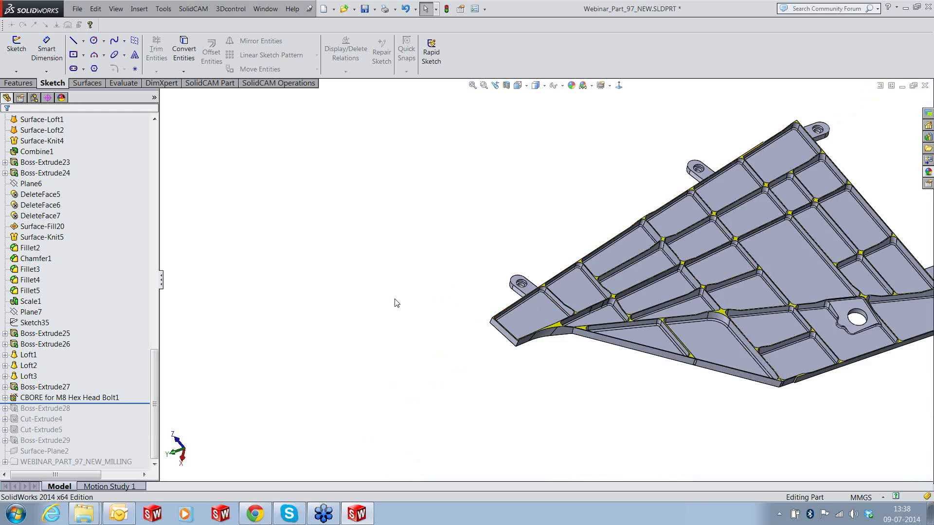
scroll(474, 294, "up", 2)
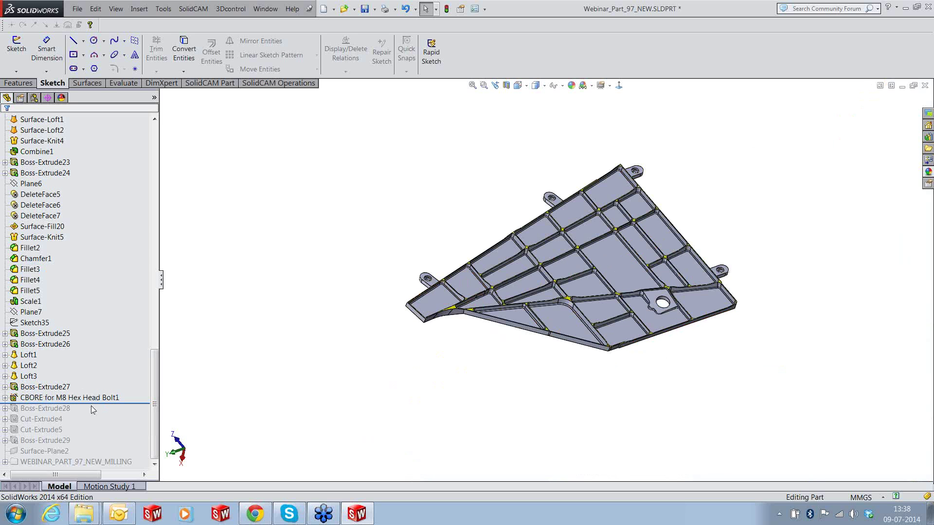
left_click_drag(93, 404, 90, 451)
left_click_drag(89, 452, 89, 457)
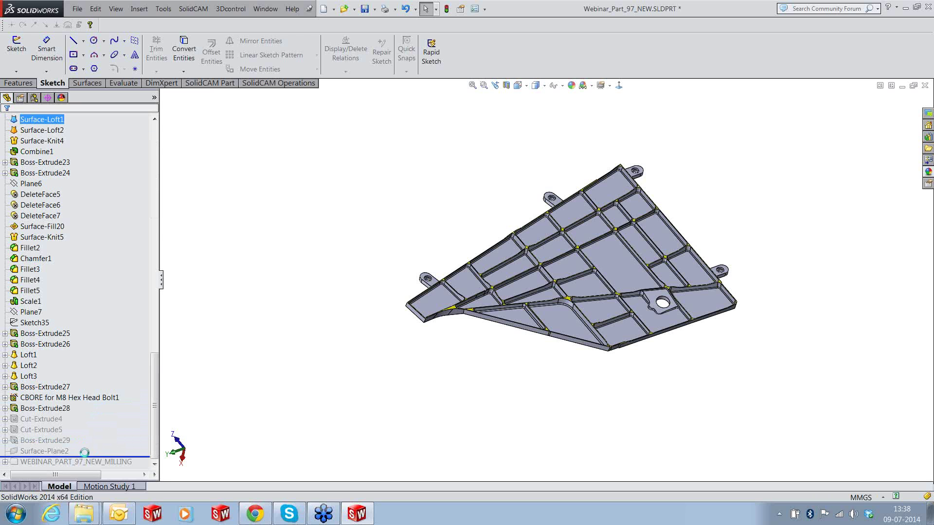
Show the hidden solid bodies CBORE for M8 Hex Head Bolt1[5] through [8]
left_click_drag(152, 359, 163, 143)
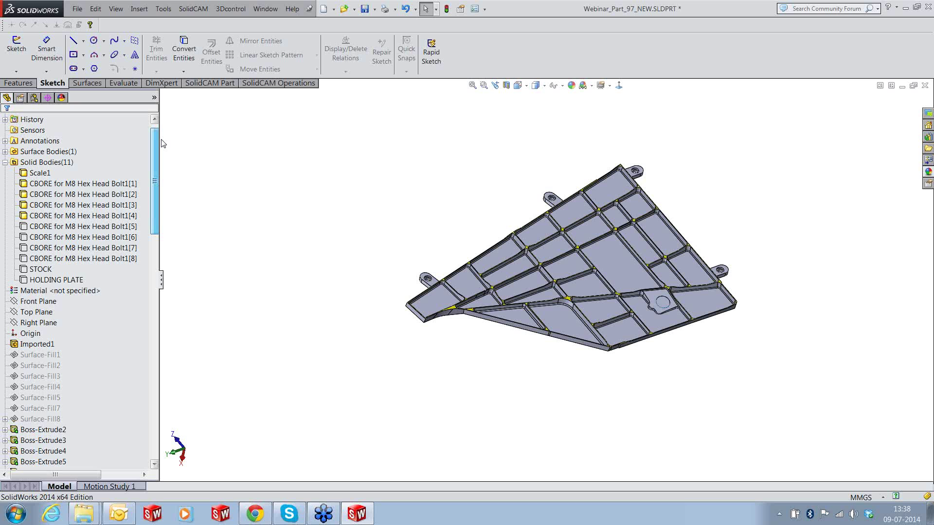
scroll(163, 144, "up", 1)
left_click(83, 237)
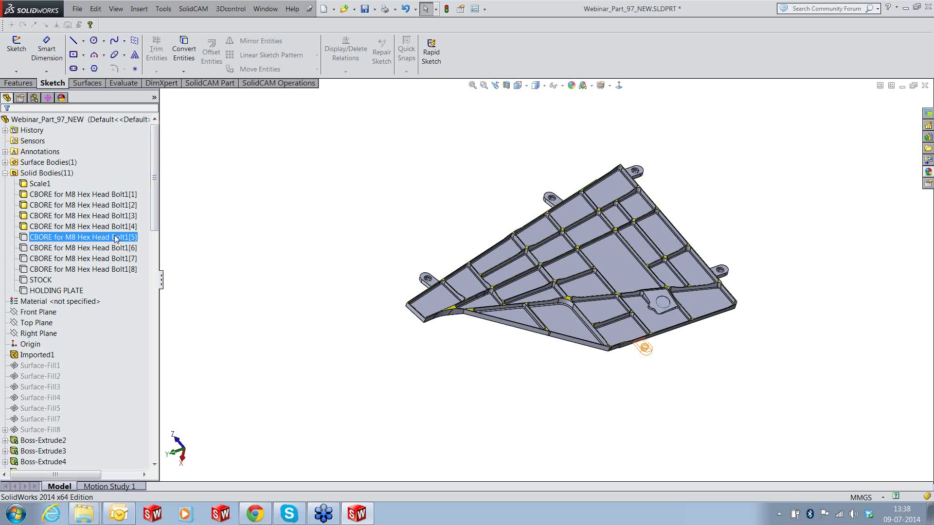
left_click(83, 248, "ctrl")
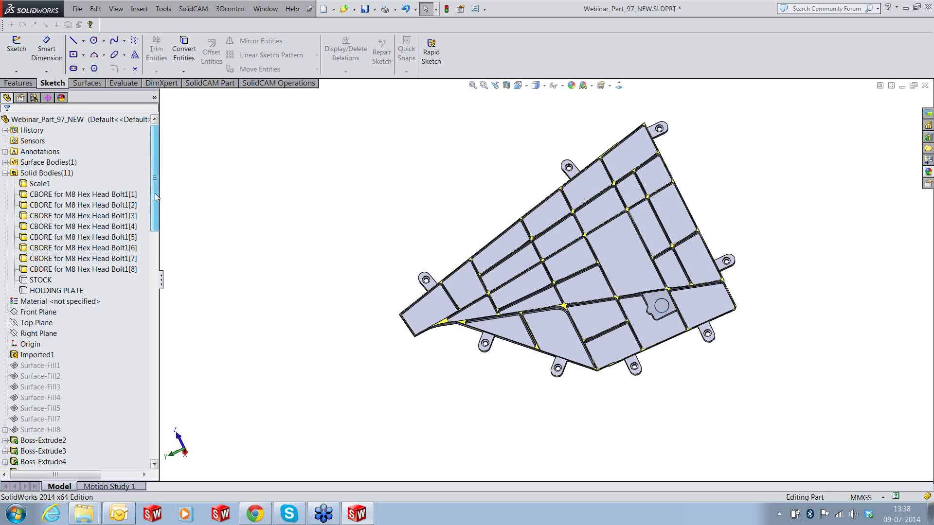
Show the STOCK body, and hide Scale1 and all eight CBORE for M8 Hex Head Bolt1 bodies
left_click_drag(155, 194, 147, 464)
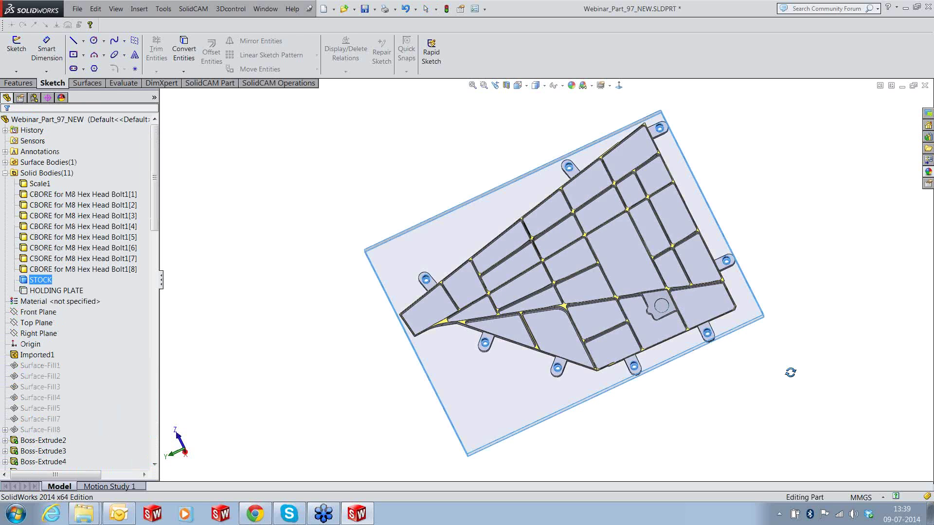
left_click(33, 184, "ctrl")
left_click(34, 184)
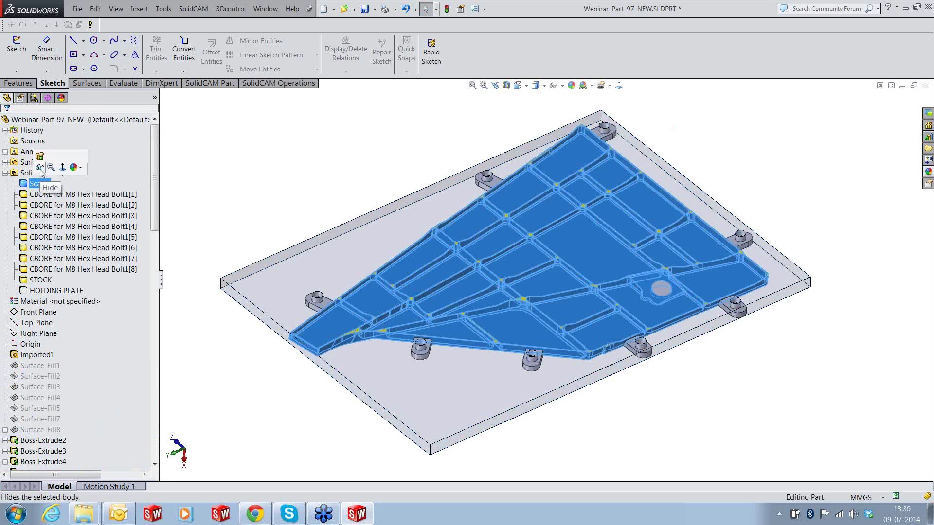
left_click(40, 168)
left_click(70, 194)
left_click(69, 269, "shift")
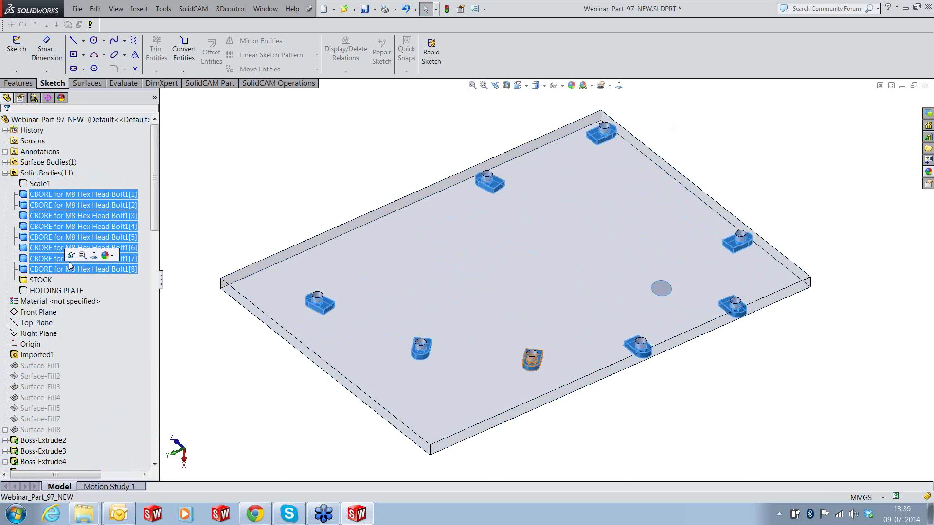
left_click(69, 258)
left_click(211, 168)
Examine the bolt holes and the circular surface on the STOCK body from above
middle_click_drag(479, 273, 663, 355)
scroll(669, 354, "down", 5)
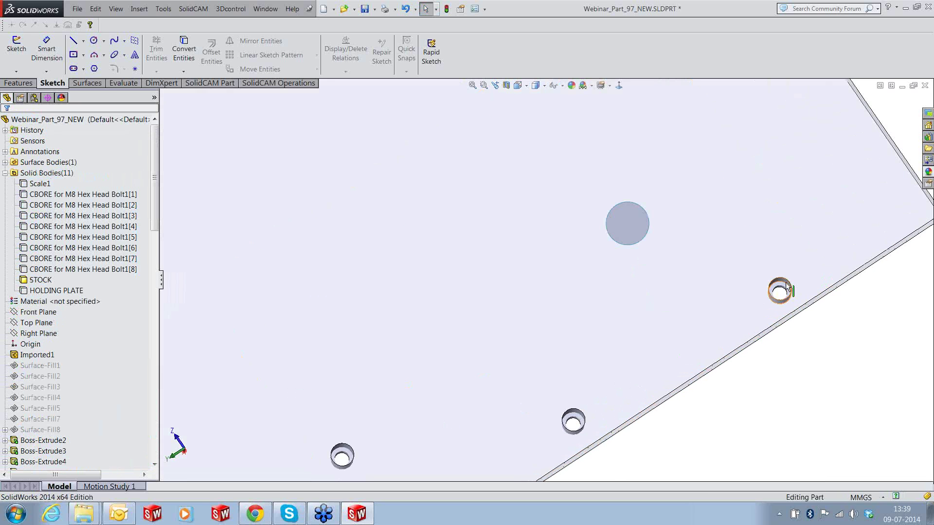
scroll(780, 288, "up", 6)
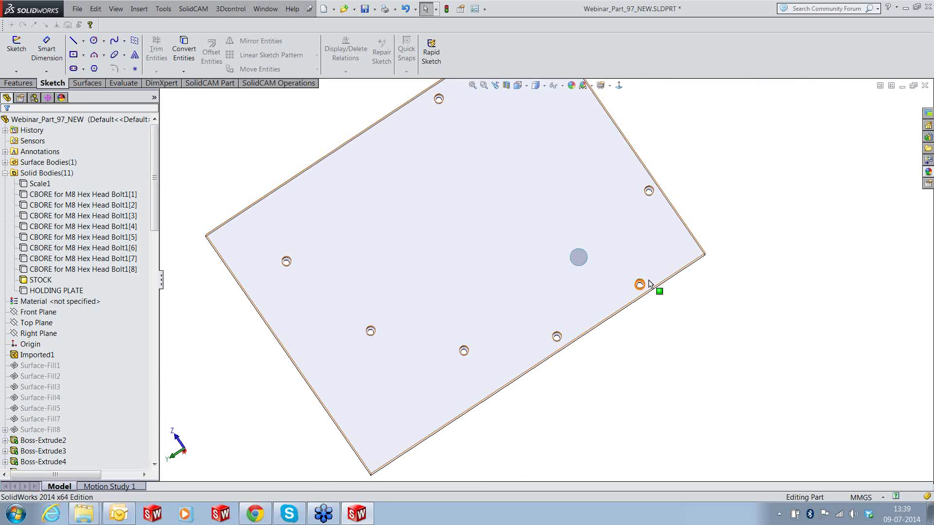
scroll(608, 172, "up", 2)
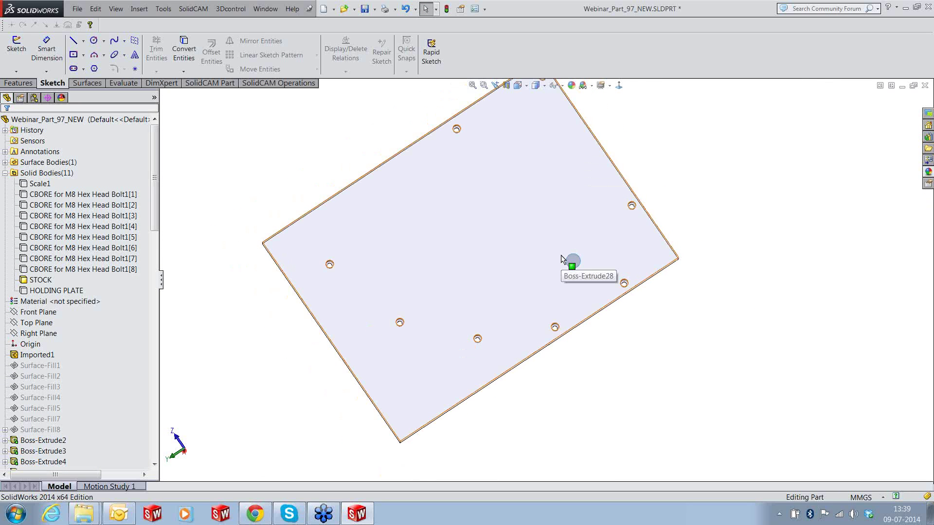
left_click(71, 300)
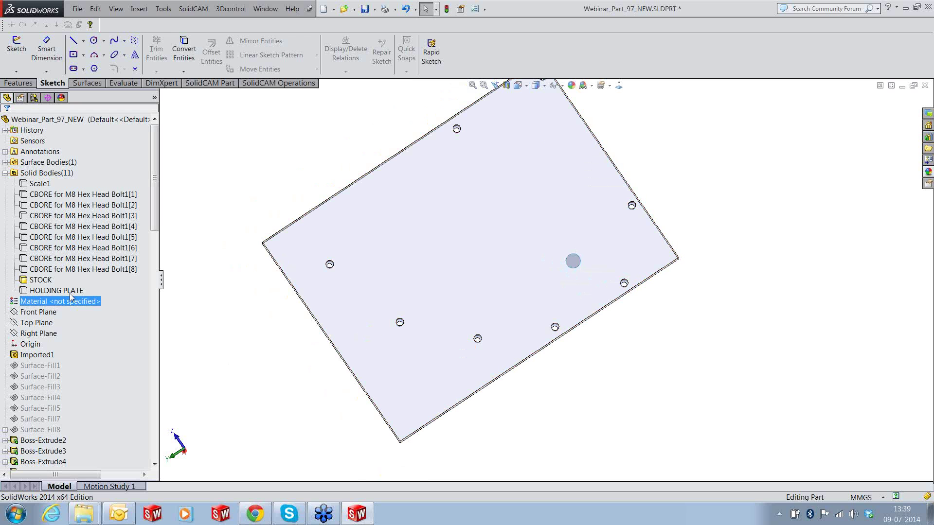
Show the HOLDING PLATE body and inspect how it sits around the STOCK body
left_click(71, 291)
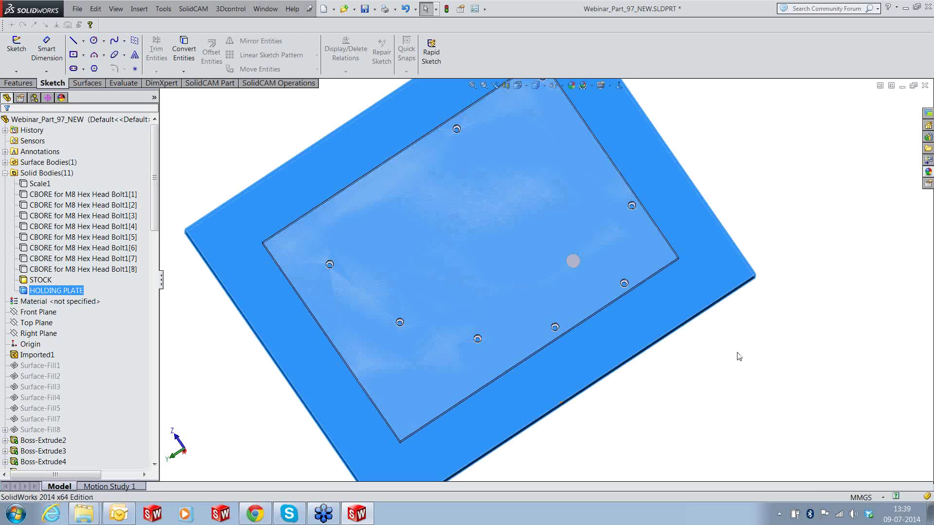
middle_click_drag(740, 351, 766, 262)
left_click(772, 247)
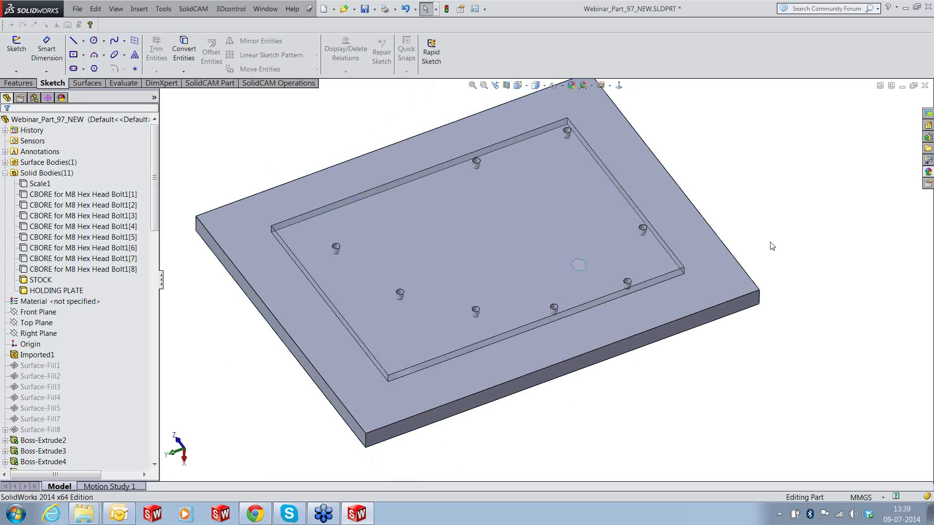
left_click(661, 308)
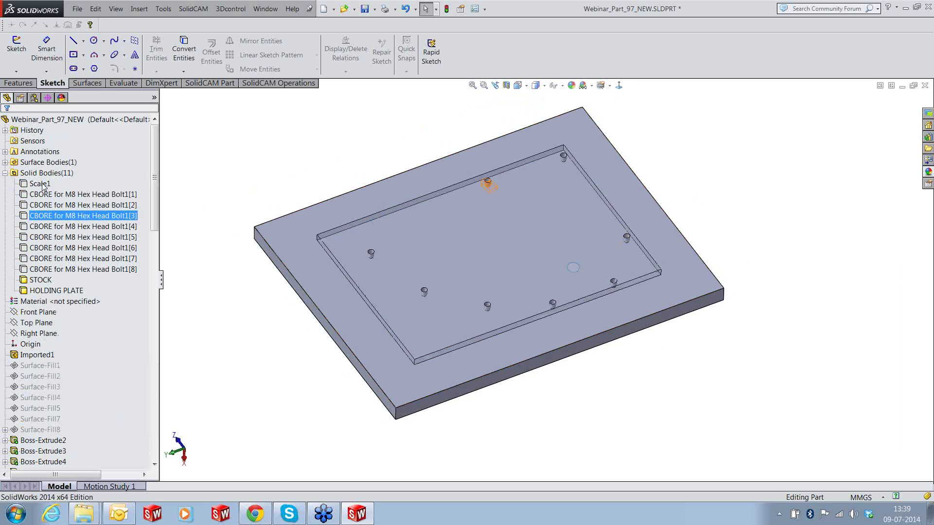
Show the Scale1 body and all eight CBORE for M8 Hex Head Bolt1 bodies
left_click(43, 184)
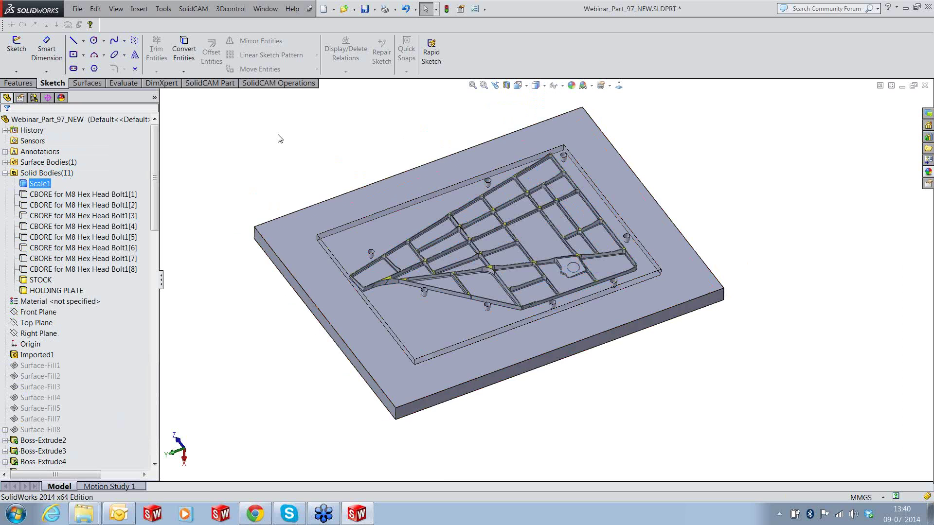
scroll(279, 139, "down", 2)
left_click(82, 195)
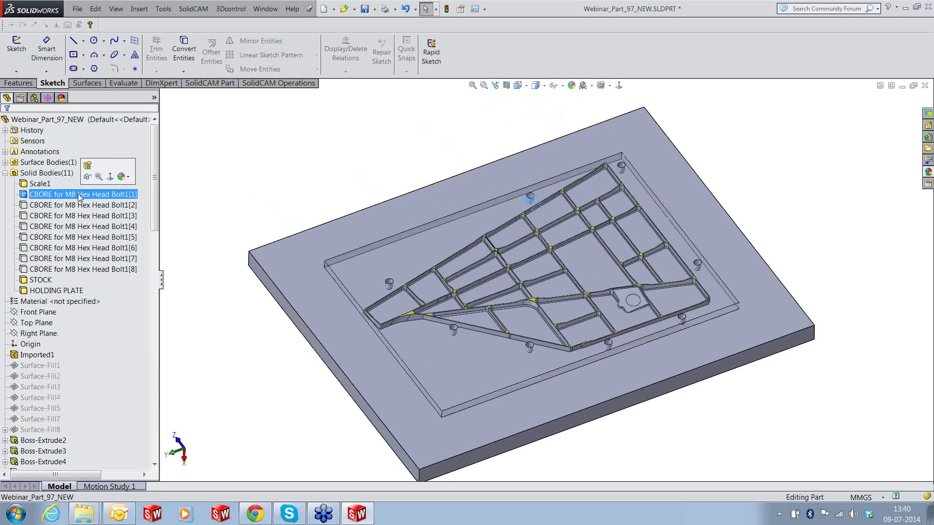
left_click(81, 269, "shift")
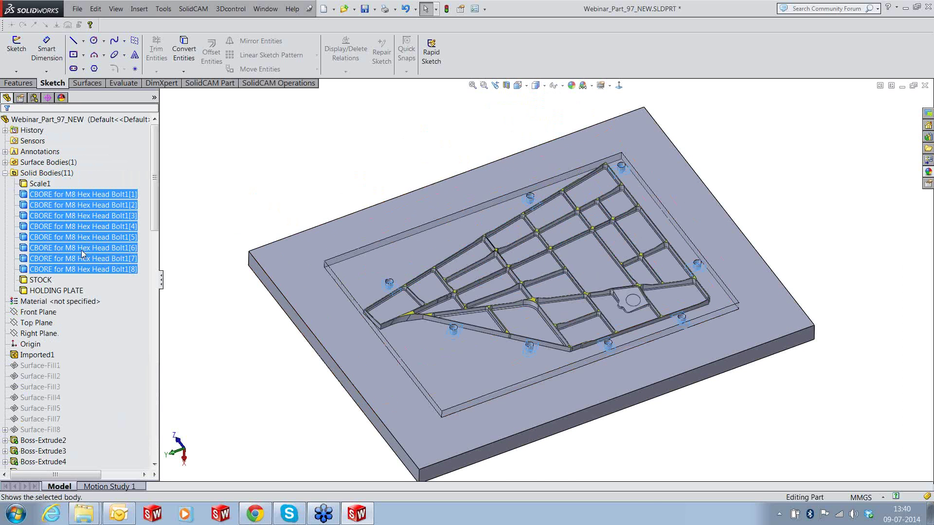
left_click(80, 252)
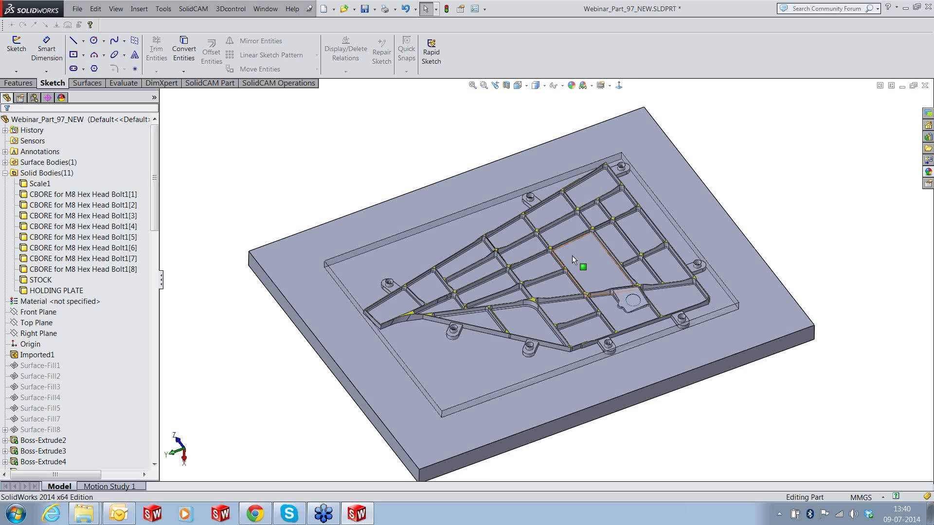
Hide the HOLDING PLATE and STOCK bodies so only the ribbed part and its holding tabs remain displayed
middle_click_drag(572, 255, 484, 269)
left_click(66, 292)
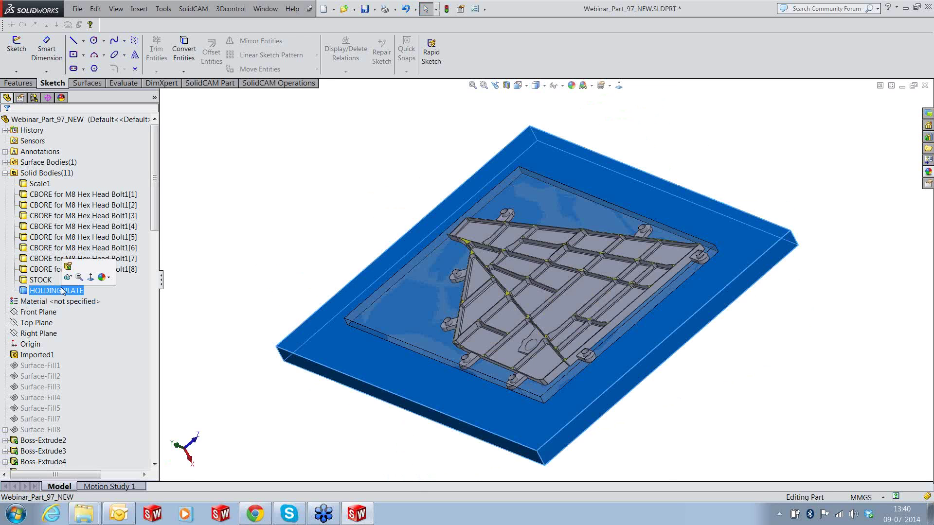
left_click(67, 277)
middle_click_drag(301, 250, 504, 282)
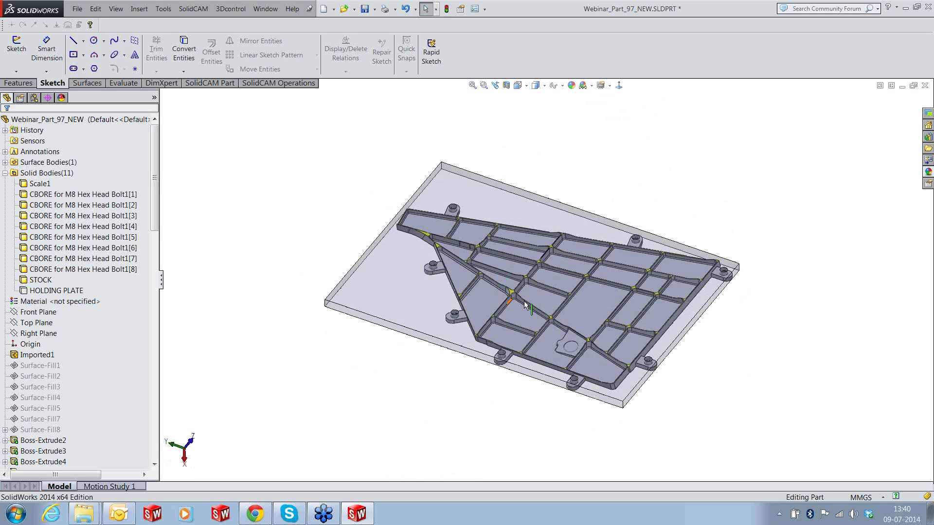
left_click(76, 270)
left_click(42, 280, "ctrl")
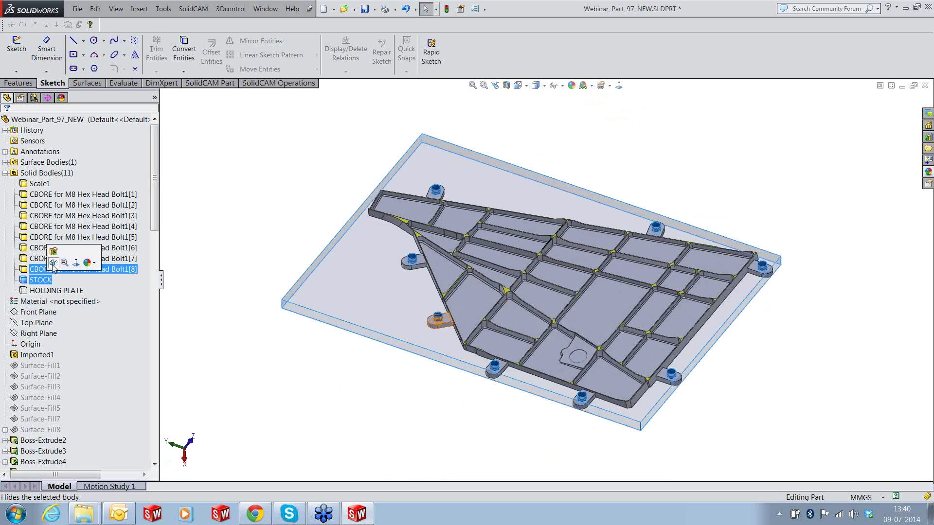
left_click(53, 264)
Examine the ribbed part's yellow rib tops, rib junctions, pockets and surrounding holding tabs up close
scroll(581, 278, "down", 1)
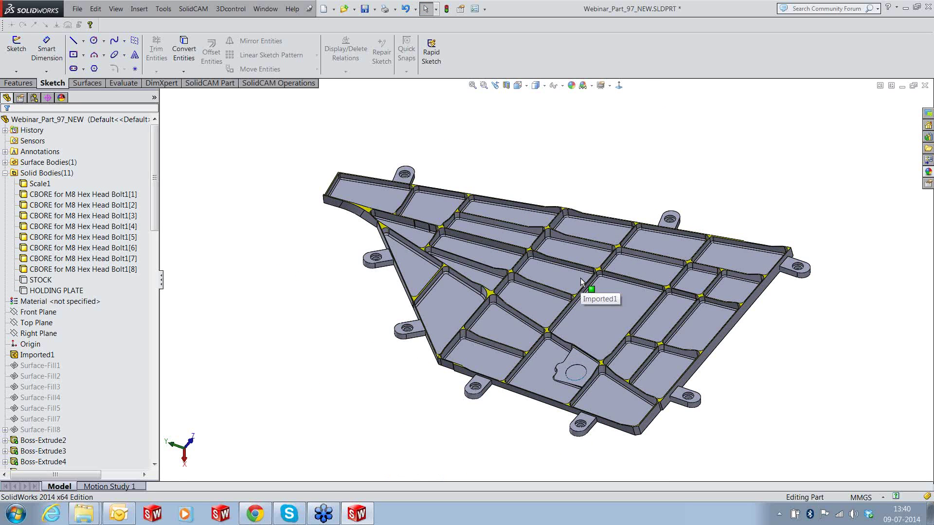
scroll(580, 278, "up", 1)
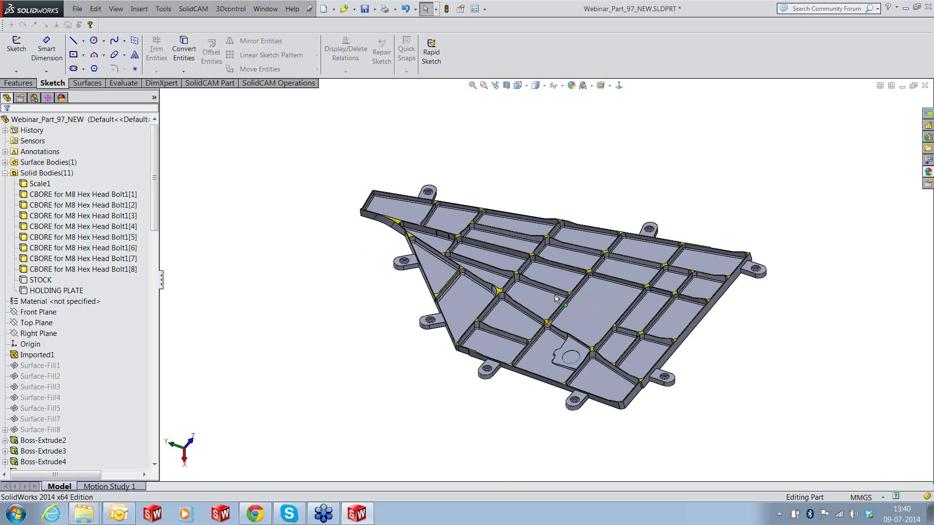
scroll(506, 291, "down", 2)
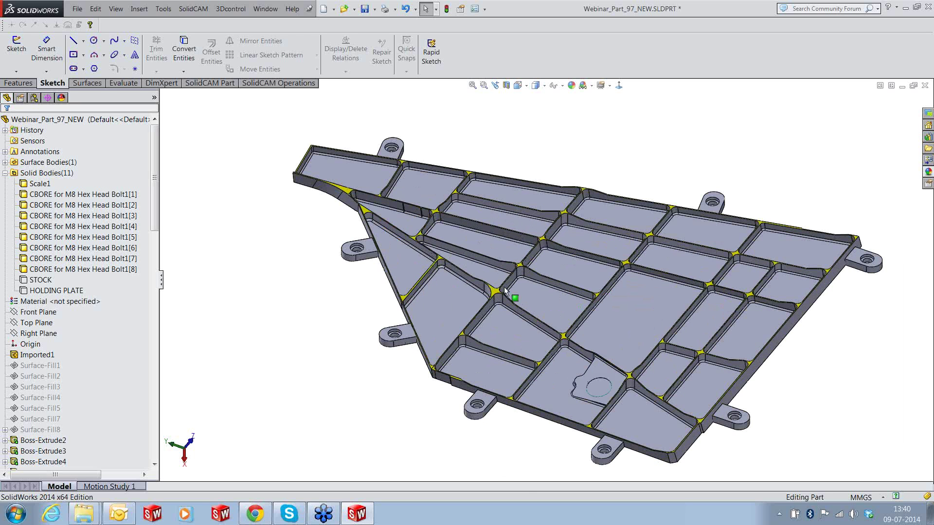
scroll(505, 291, "down", 5)
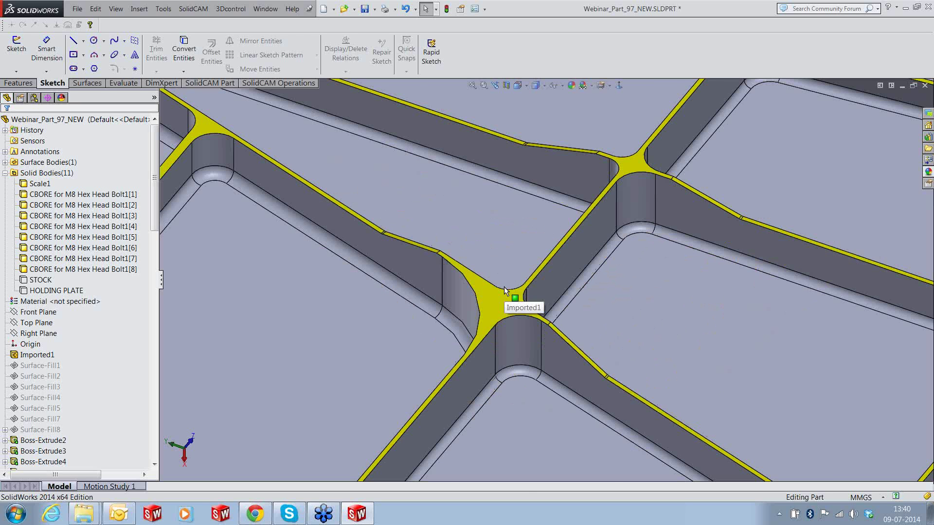
scroll(393, 227, "up", 6)
scroll(393, 226, "up", 6)
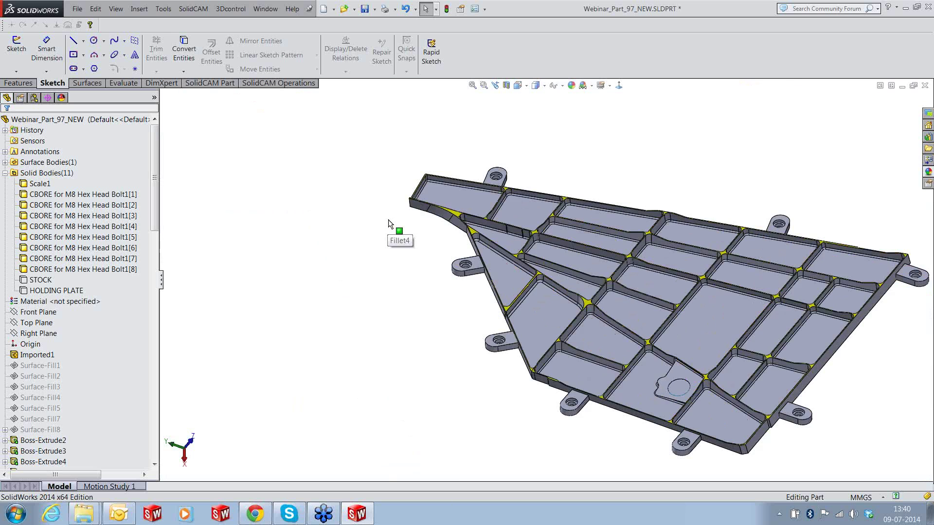
scroll(479, 210, "down", 3)
scroll(523, 198, "up", 3)
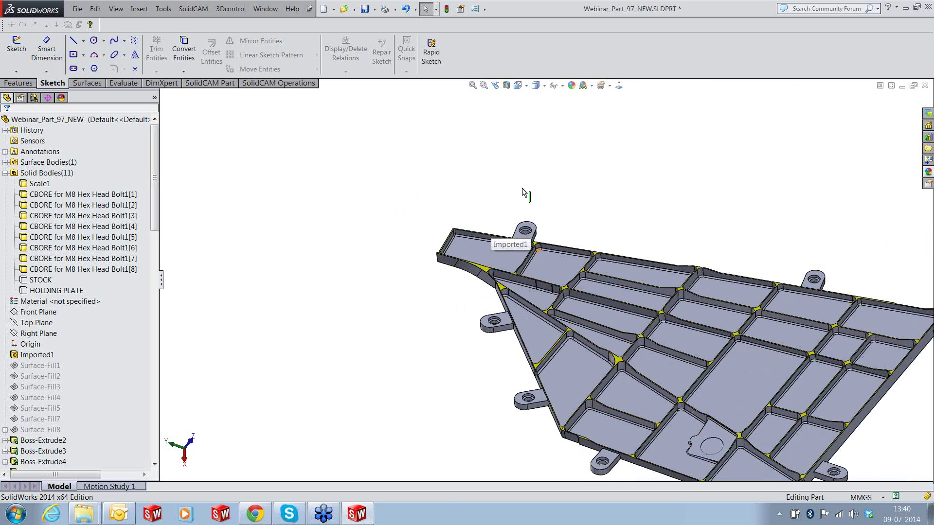
scroll(525, 192, "up", 3)
scroll(743, 340, "down", 3)
scroll(743, 373, "down", 2)
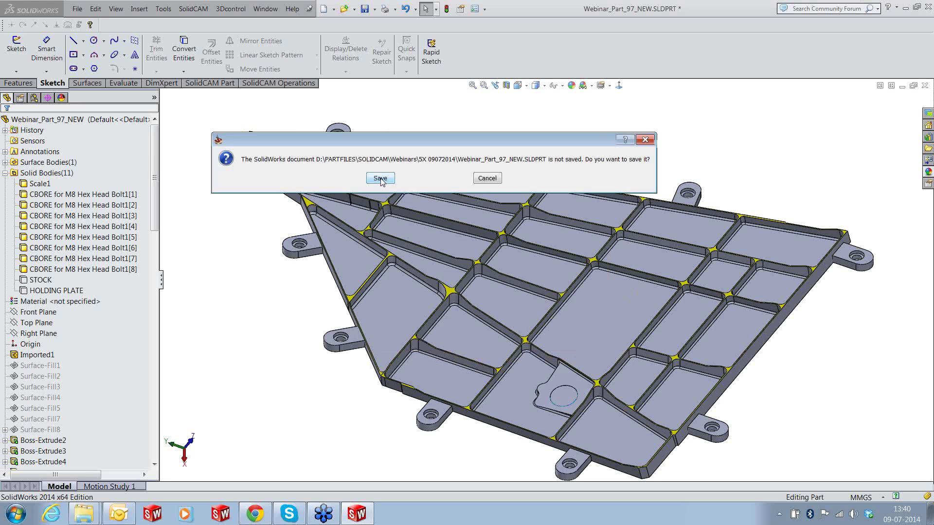
Save the part document and create an external metric milling CAM-Part named Webinar_Part_97_NEW-1
left_click(380, 179)
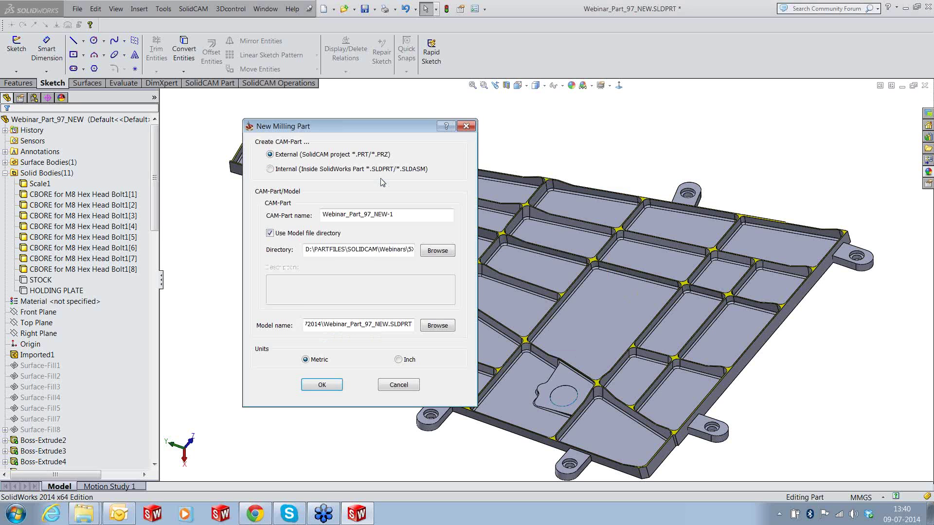
left_click(322, 383)
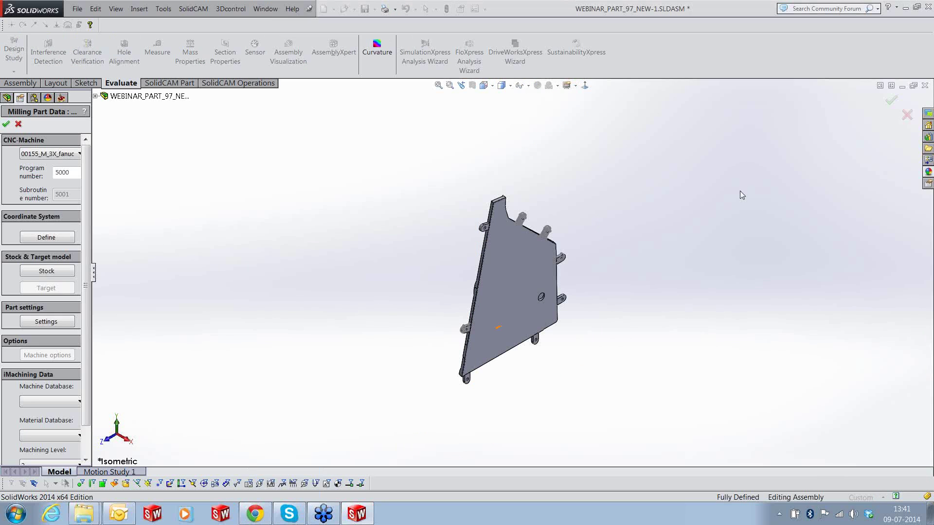
Set the milling part's CNC machine to Sinumerik_840D_5X and widen the Milling Part Data pane
middle_click_drag(373, 291, 557, 296)
scroll(556, 294, "down", 3)
scroll(545, 258, "down", 2)
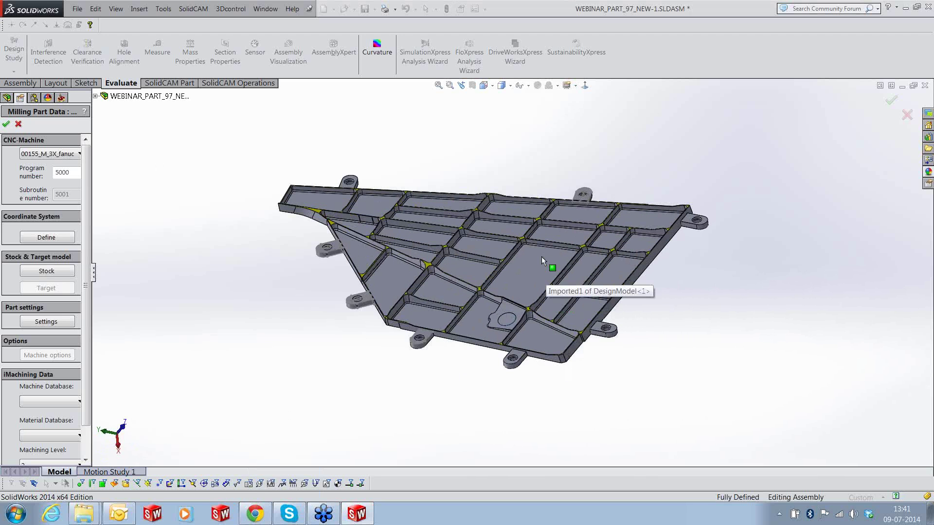
mouse_move(541, 256)
middle_mouse_down()
mouse_move(541, 274)
mouse_move(542, 245)
middle_mouse_up()
scroll(541, 245, "up", 2)
left_click(49, 154)
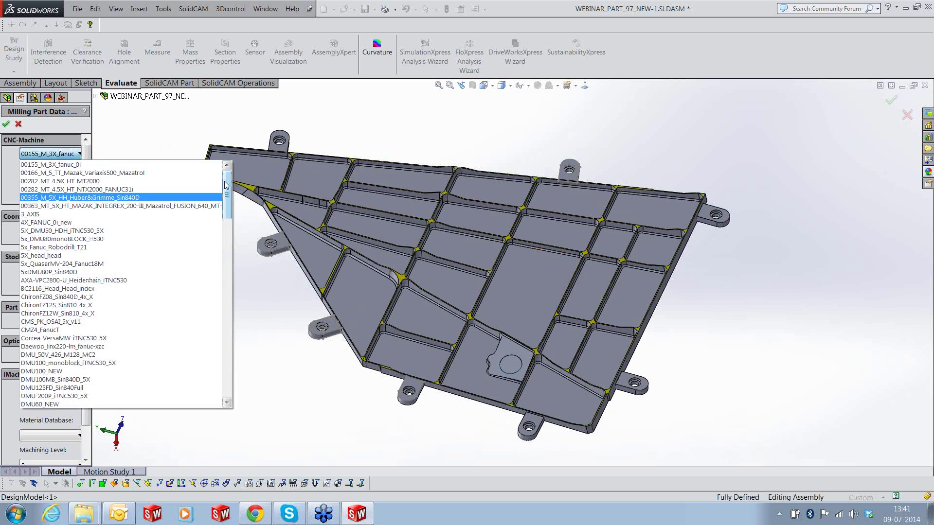
scroll(85, 350, "down", 15)
left_click(62, 364)
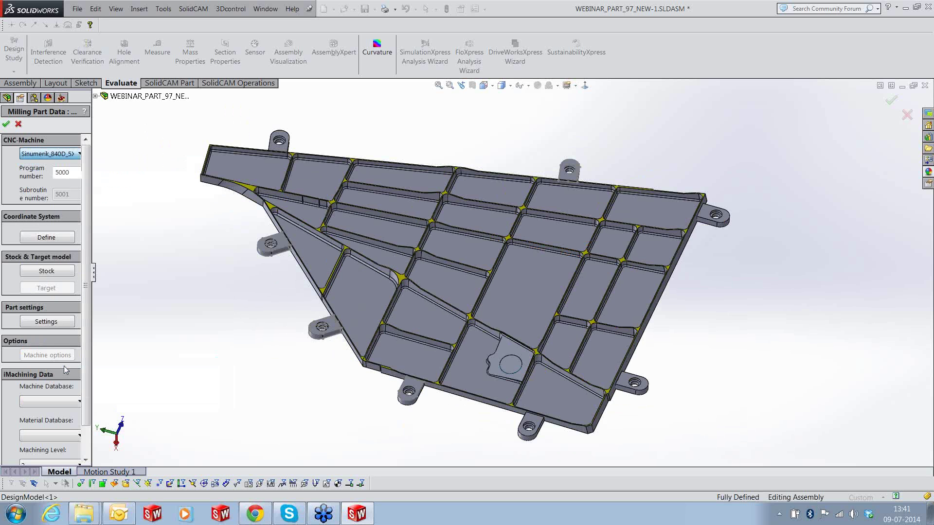
left_click_drag(92, 275, 145, 281)
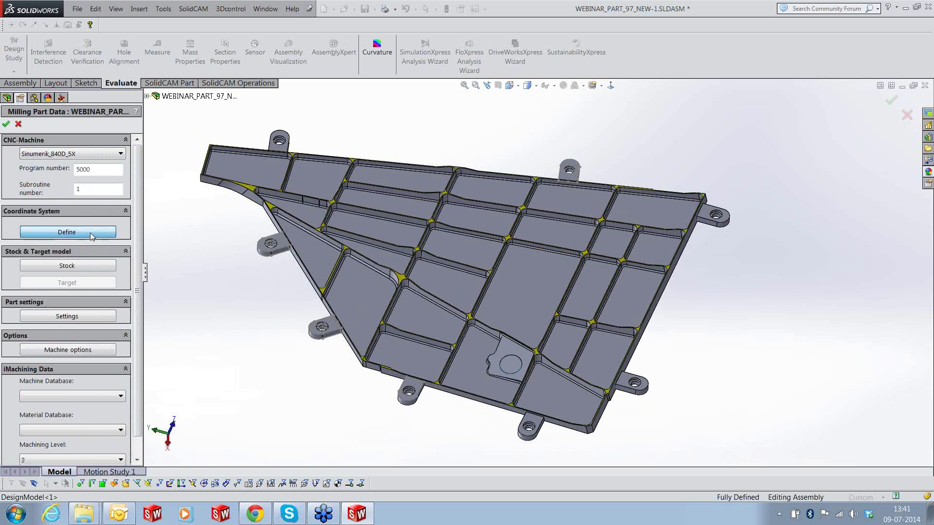
Start defining the machining coordinate system from a face, using the yellow top face of the ribs
left_click(90, 234)
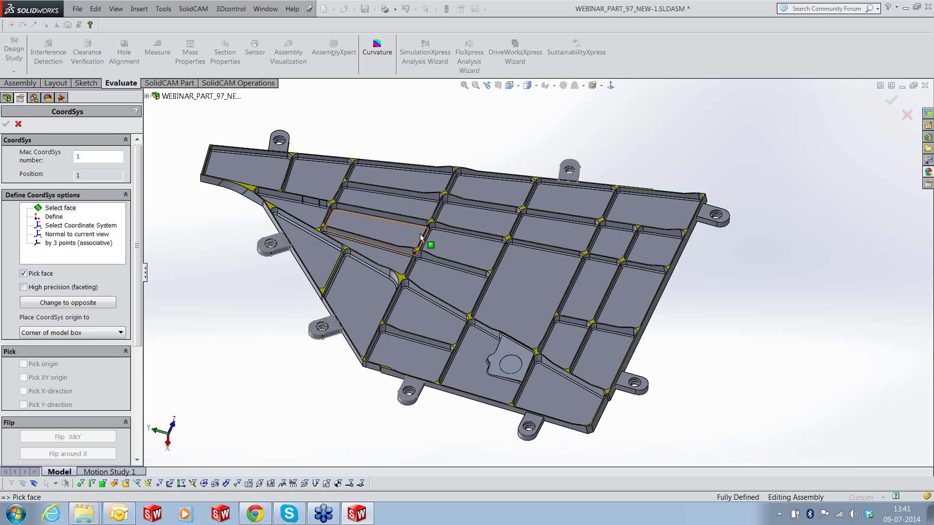
scroll(421, 237, "down", 4)
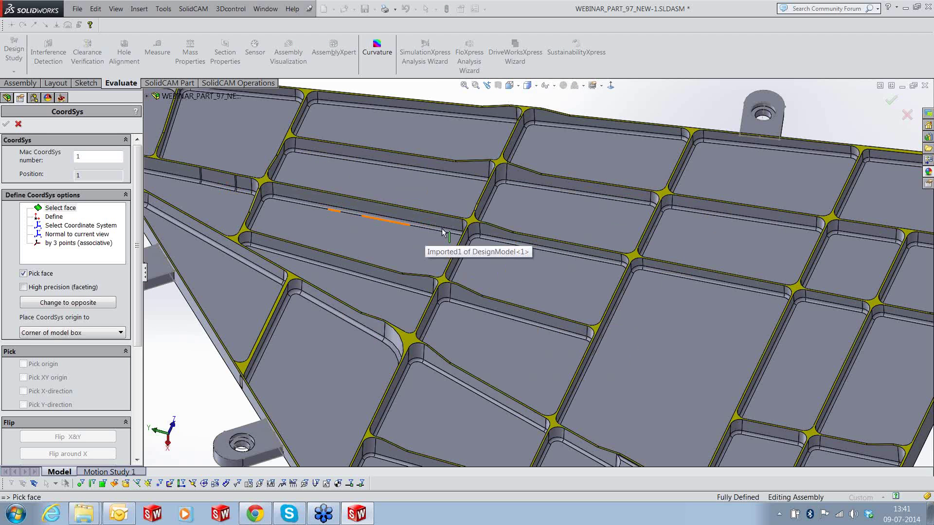
left_click(460, 238)
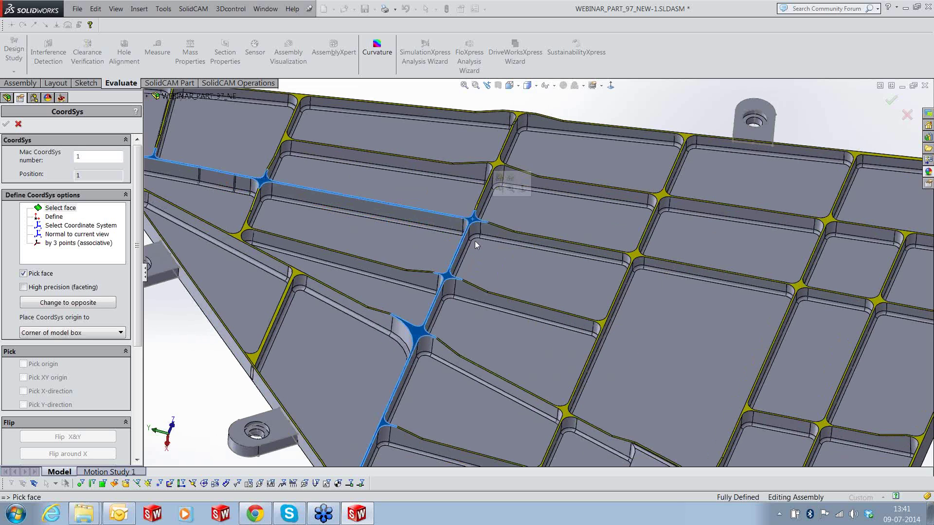
left_click(475, 241)
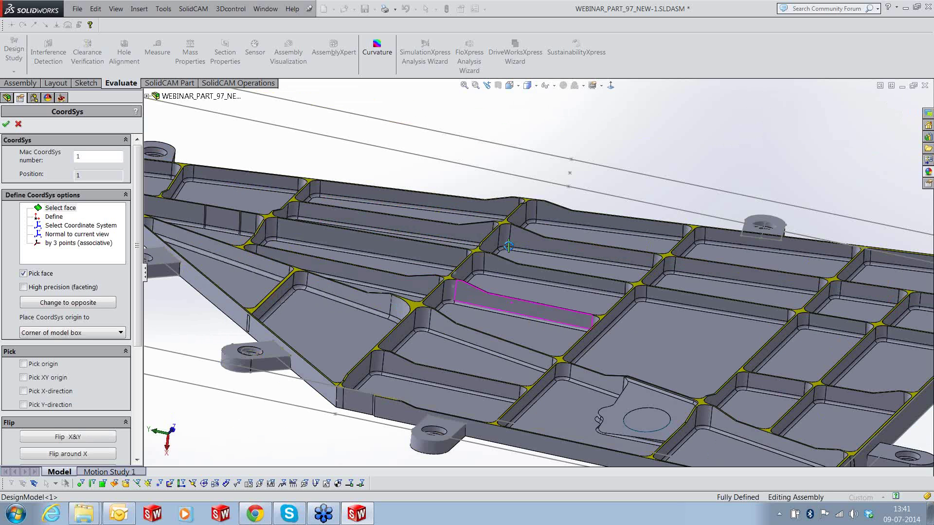
Place the coordinate system's origin at the top center of the model box and flip it around Z
left_click(64, 332)
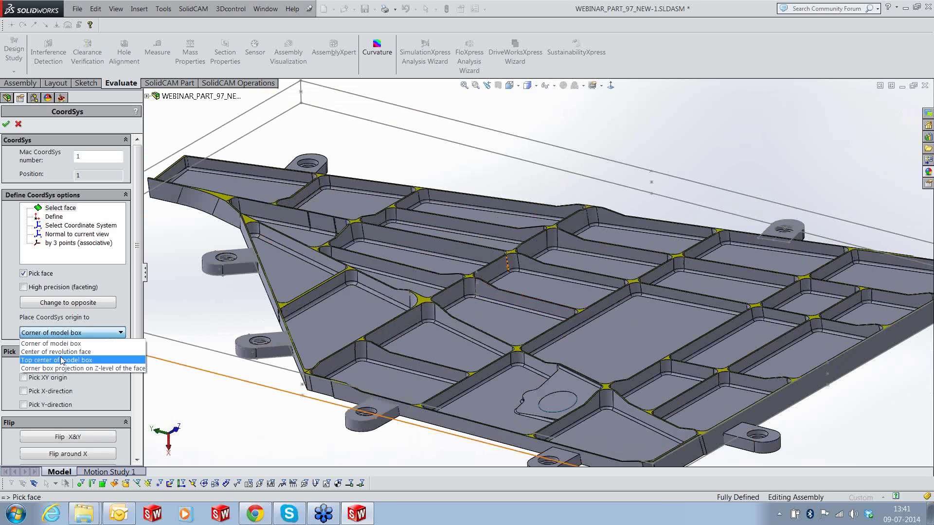
left_click(62, 361)
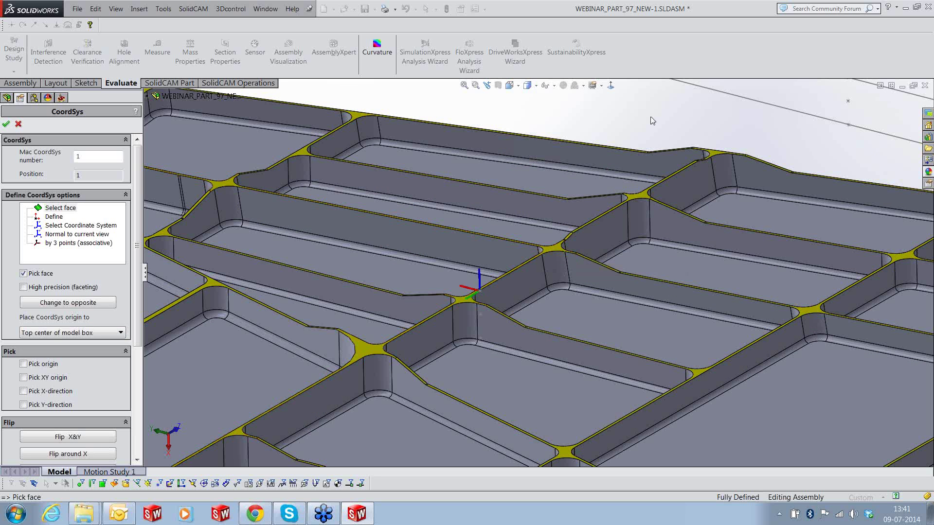
scroll(653, 121, "up", 1)
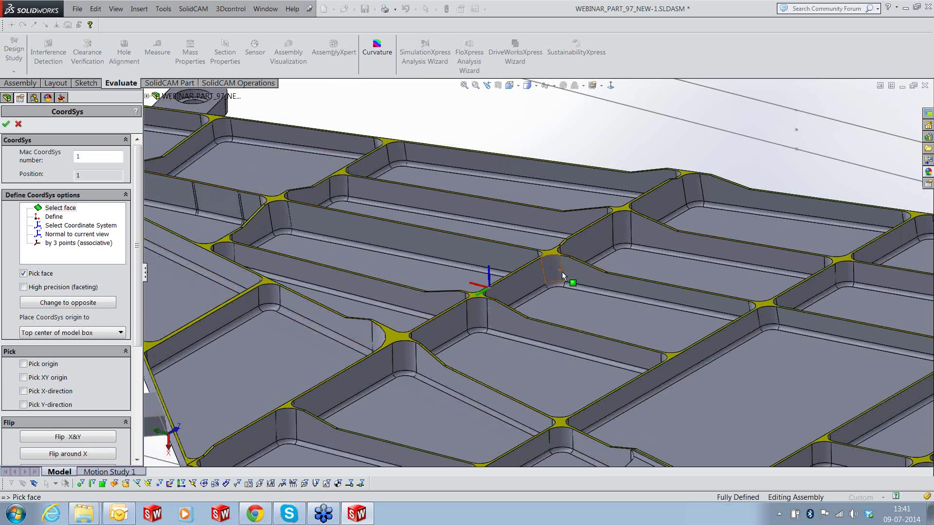
left_click(562, 276)
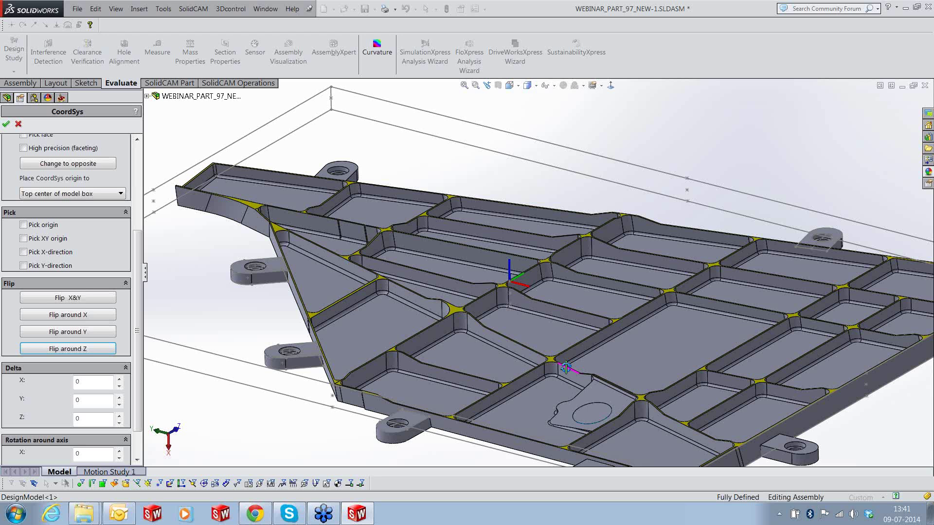
scroll(566, 369, "down", 2)
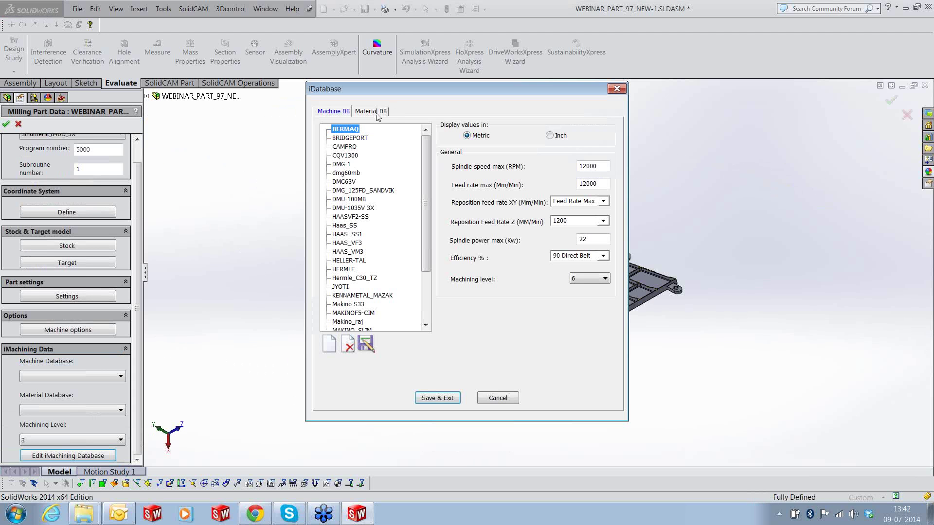
Look up the AL-6061-T6 entry in the iMachining material database, then save and exit the database
left_click(374, 112)
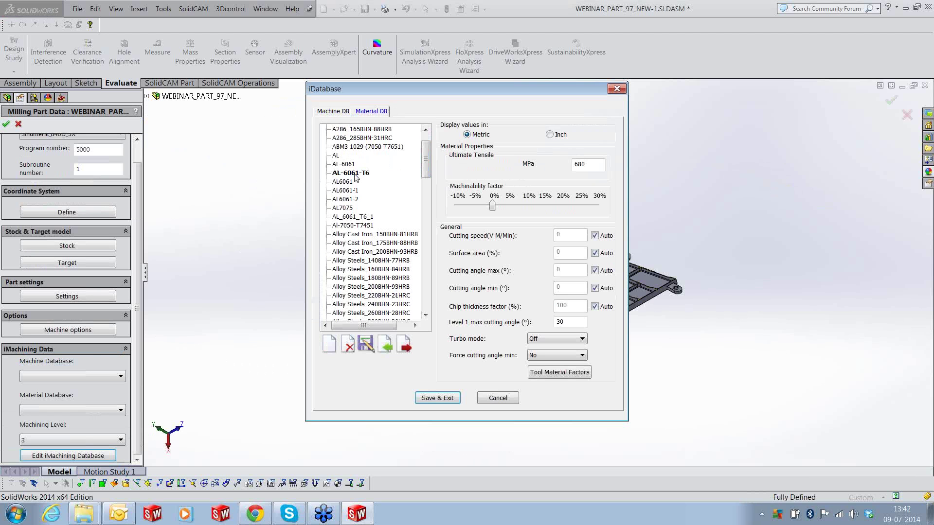
left_click(353, 173)
left_click(445, 398)
Set the iMachining machine to BERMAQ and the material to AL-6061-T6, and confirm the milling part data
left_click(71, 376)
left_click(49, 129)
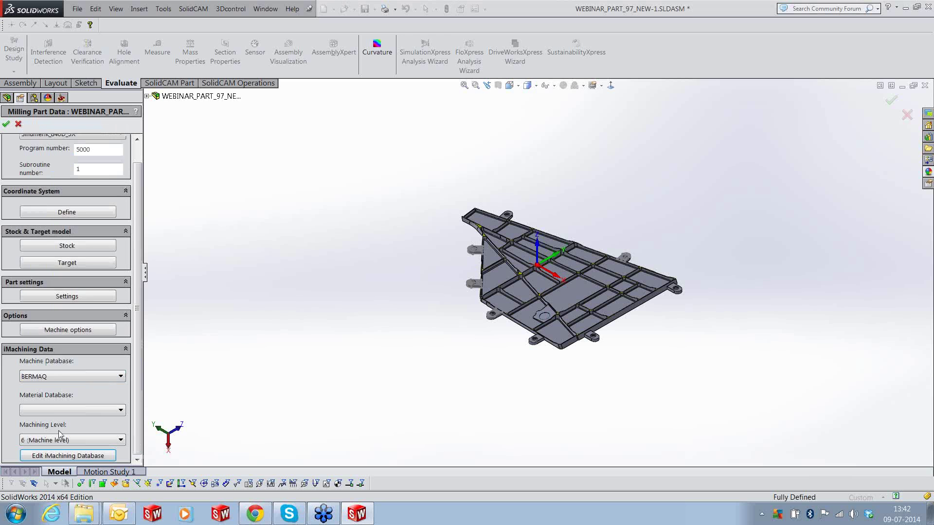
left_click(55, 413)
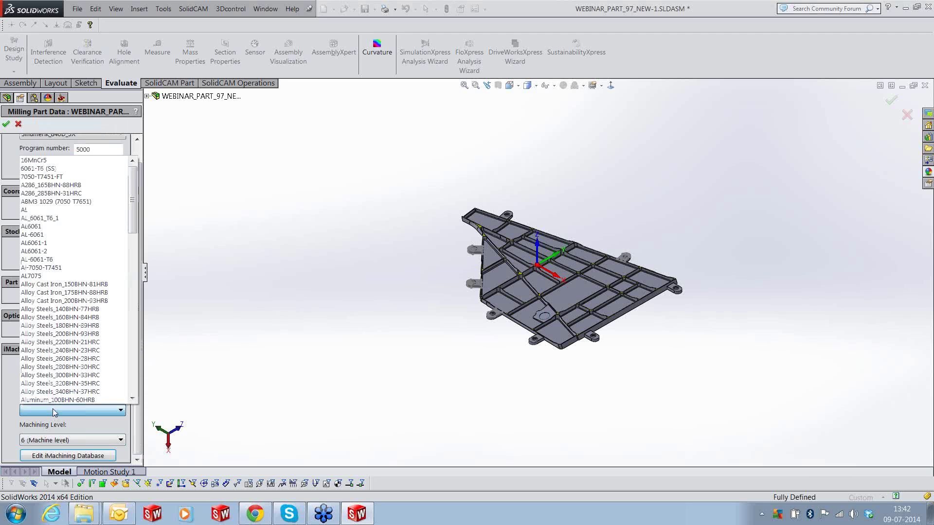
left_click(46, 259)
left_click(6, 124)
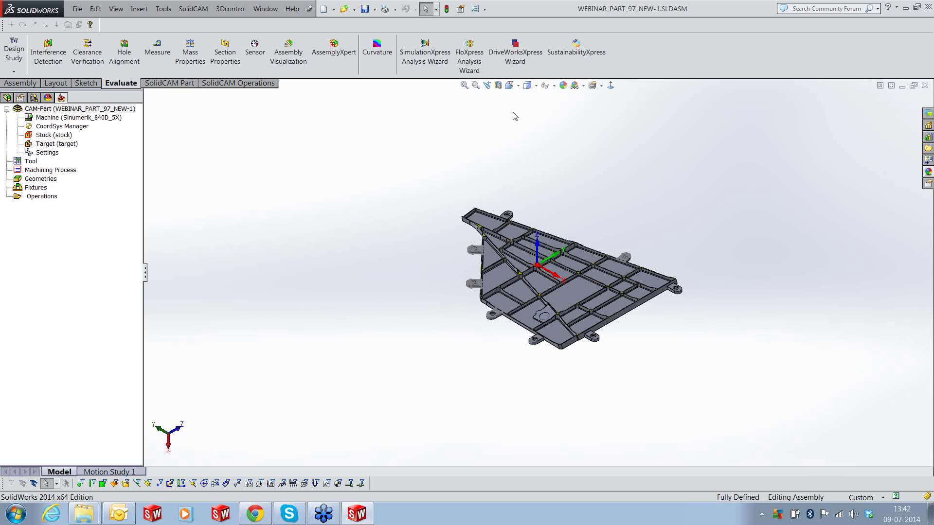
Apply a different scene with a darker gradient background to the assembly view
left_click(602, 86)
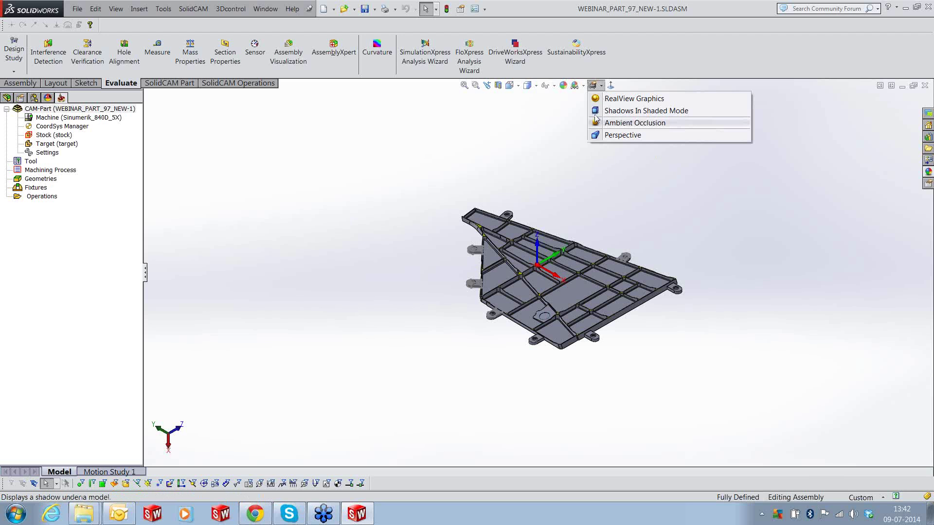
left_click(584, 86)
left_click(608, 135)
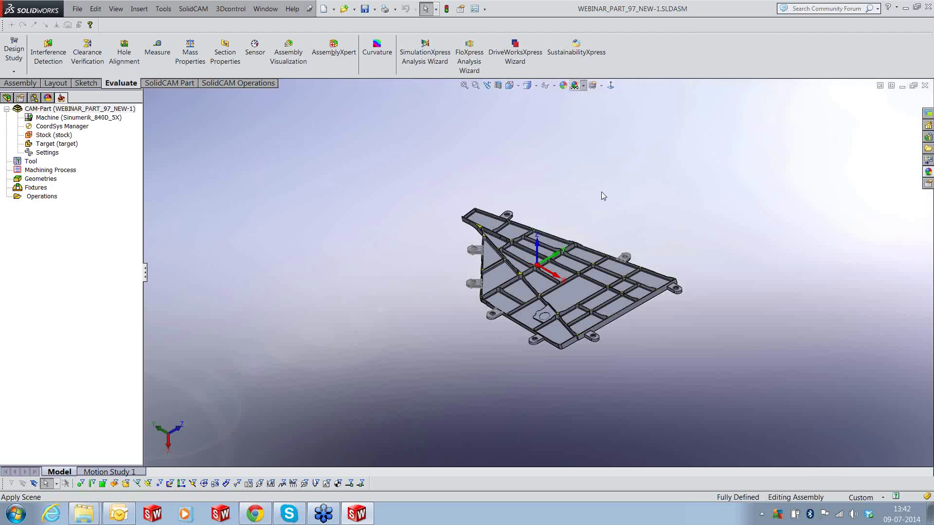
scroll(525, 334, "down", 3)
scroll(524, 334, "up", 2)
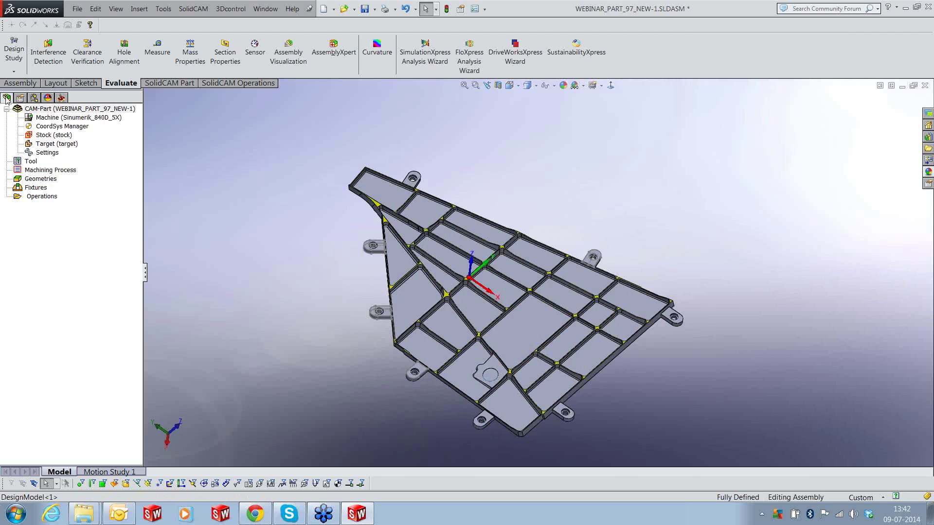
Show the hidden STOCK solid body of the DesignModel component
left_click(7, 98)
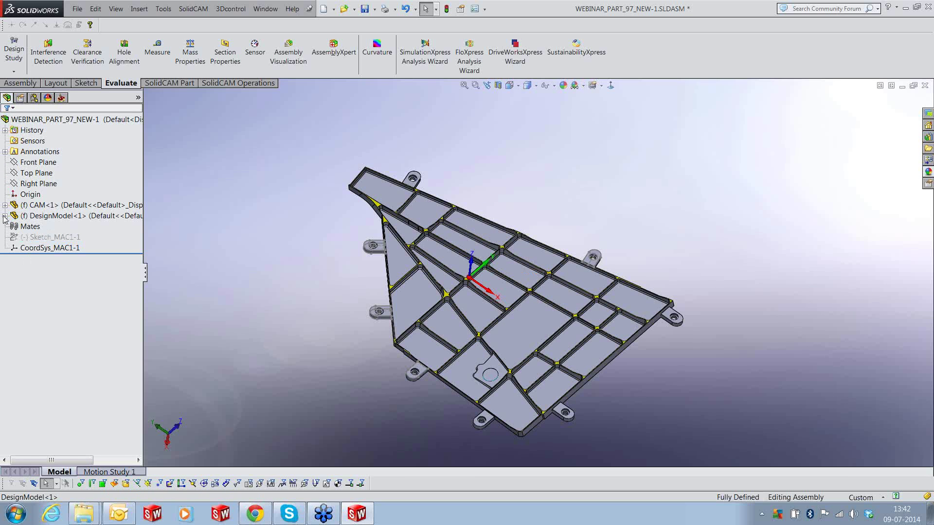
left_click(5, 216)
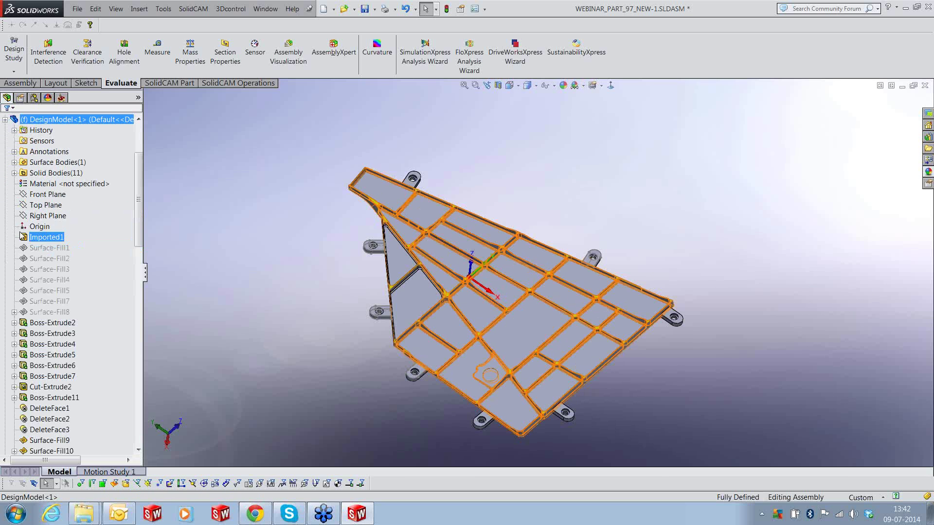
left_click(14, 172)
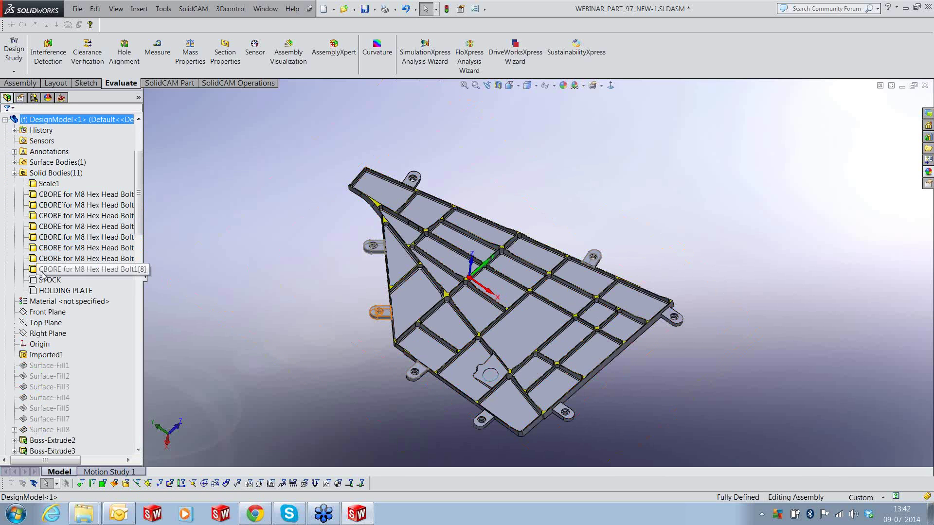
left_click(46, 281)
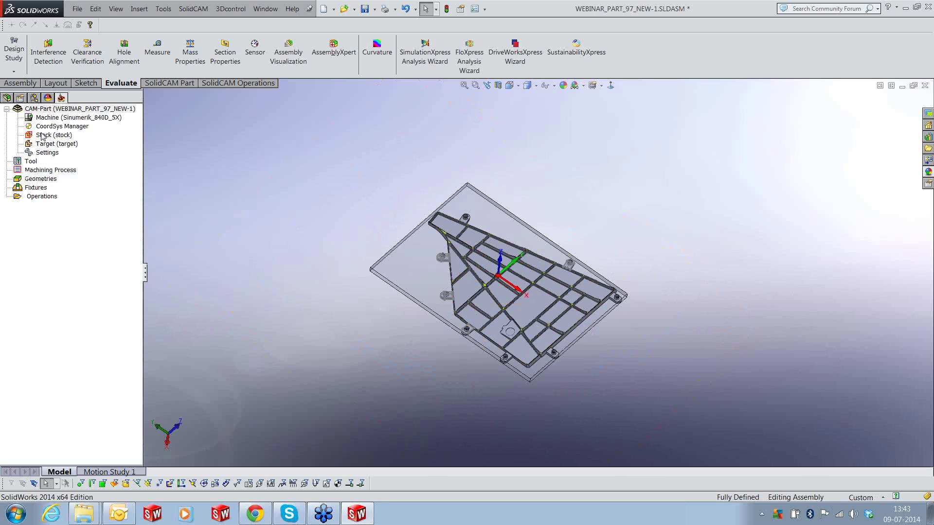
Redefine the stock model as a box around only the STOCK solid and check its 3D preview
double_click(43, 136)
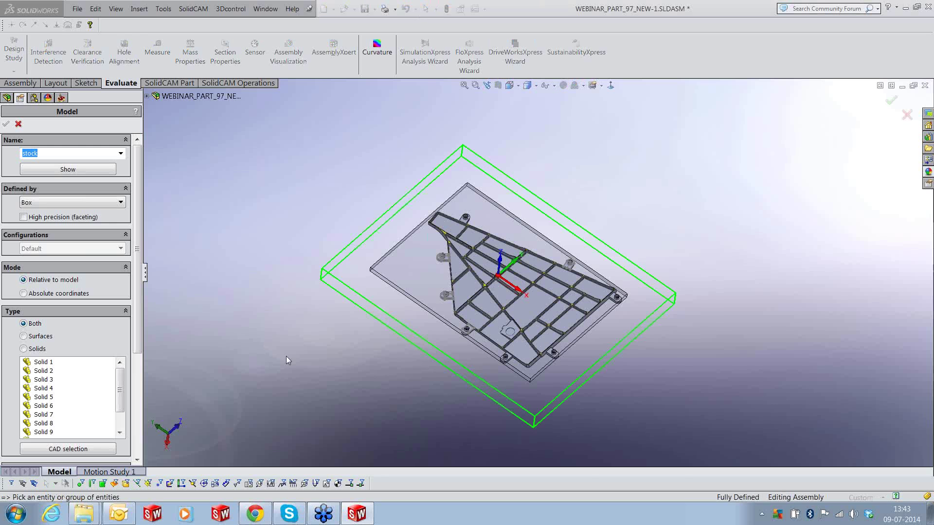
middle_click_drag(287, 360, 287, 355)
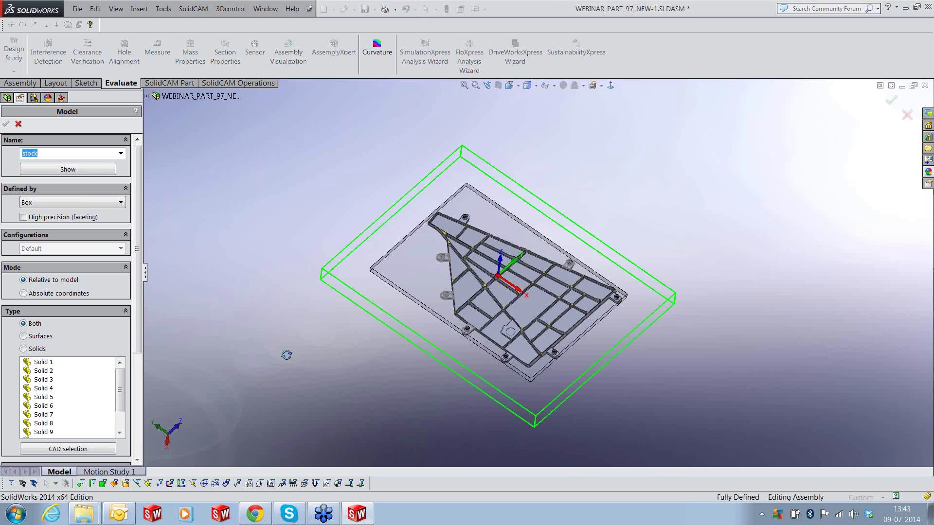
middle_click_drag(286, 355, 274, 348)
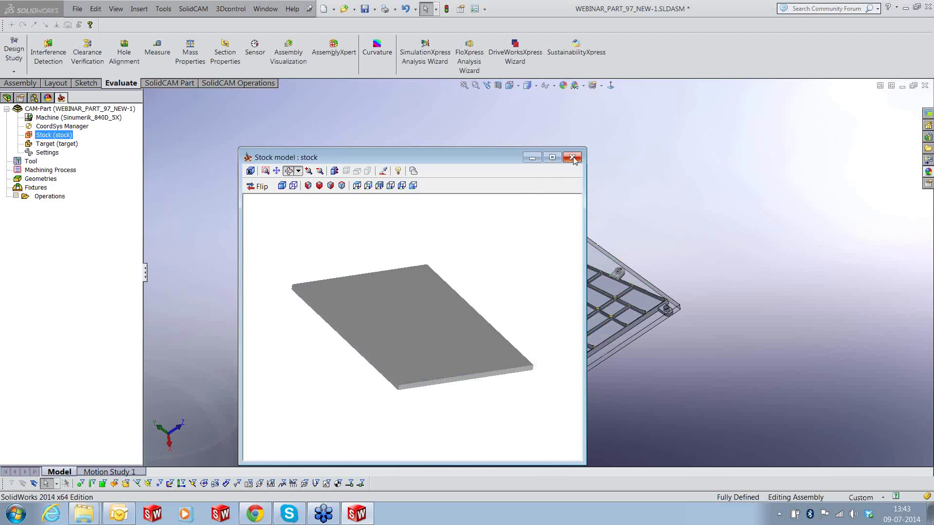
left_click(573, 158)
Review the stock model's box definition and leave it without changes
right_click(55, 133)
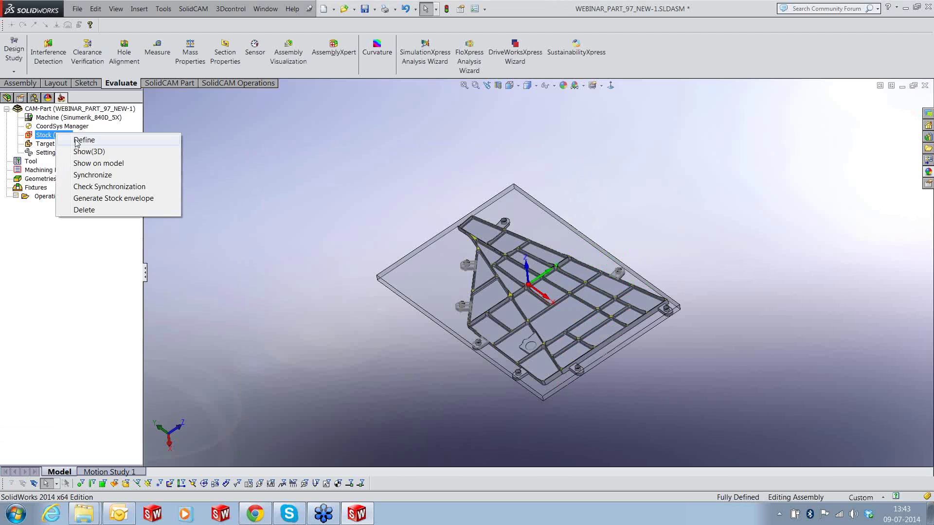
left_click(77, 141)
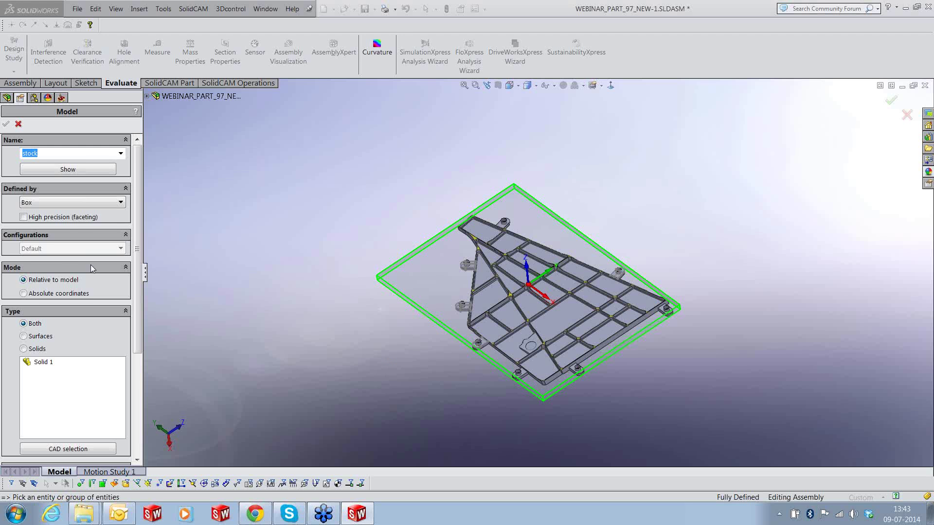
left_click(18, 124)
Open the target model's definition and accept it
right_click(53, 142)
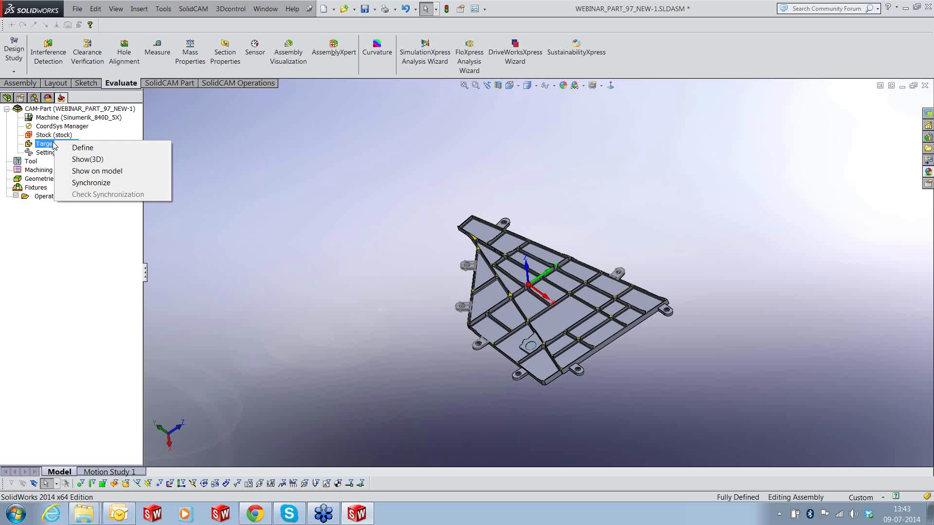
left_click(83, 148)
left_click(7, 123)
scroll(663, 345, "down", 2)
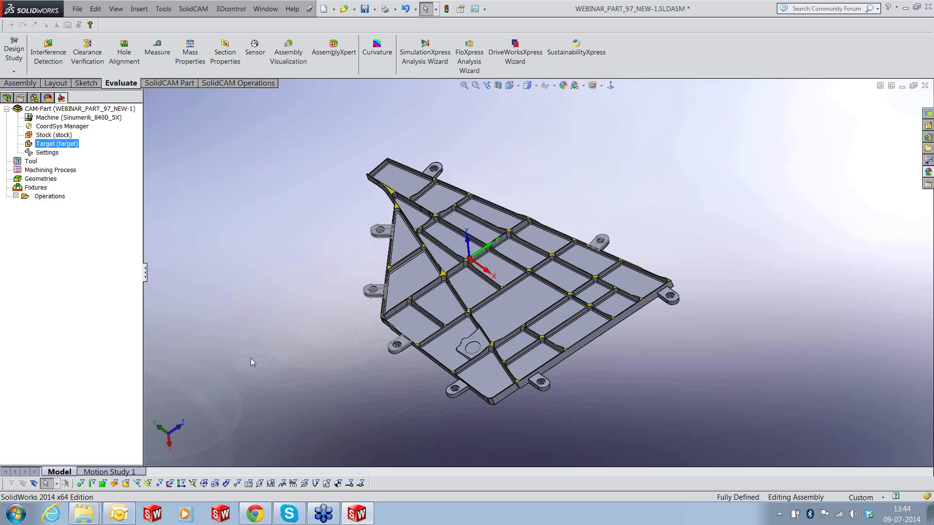
Add a 3D iMachining milling operation to the CAM part
right_click(62, 197)
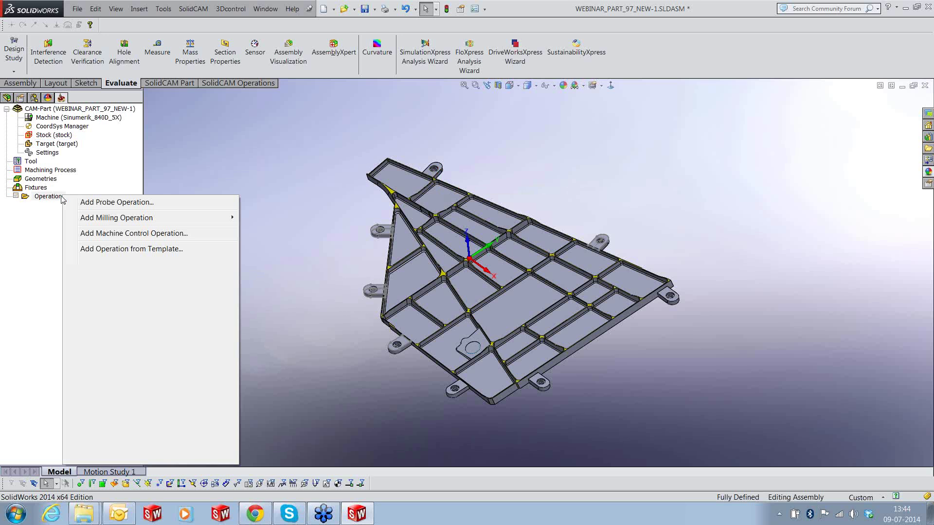
mouse_move(108, 219)
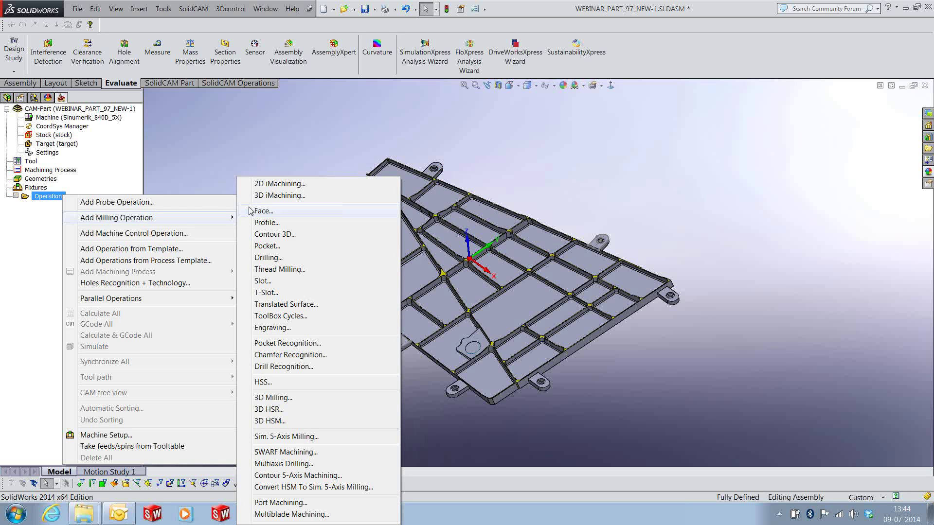
left_click(265, 198)
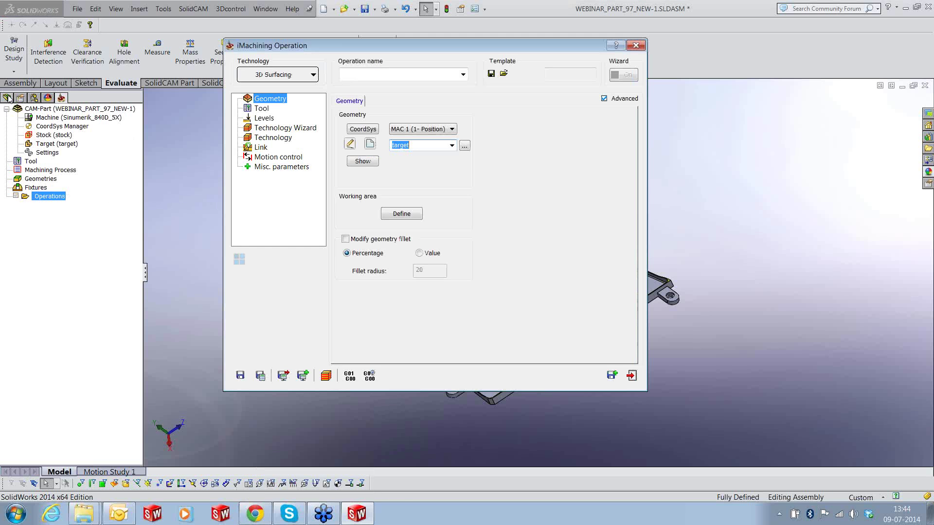
Show the STOCK solid body again and move the iMachining Operation dialog aside
left_click(7, 97)
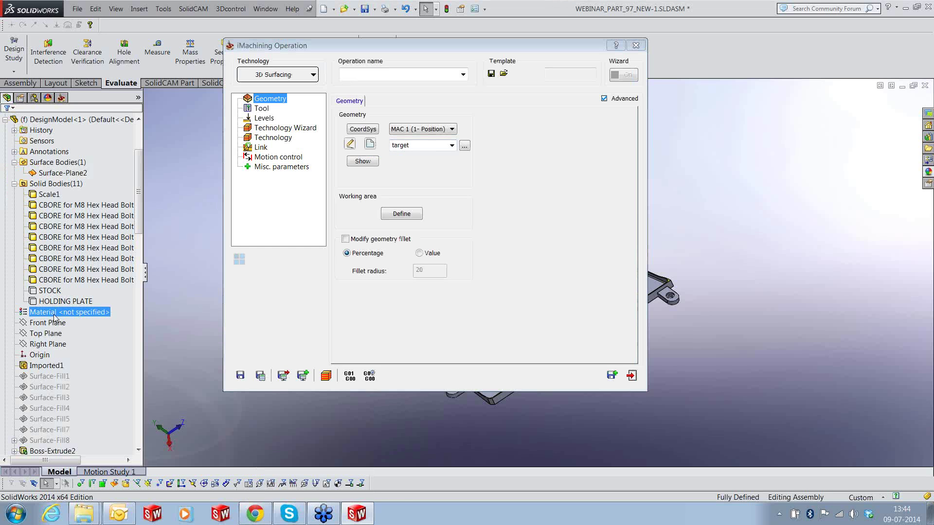
left_click(49, 290)
left_click(55, 278)
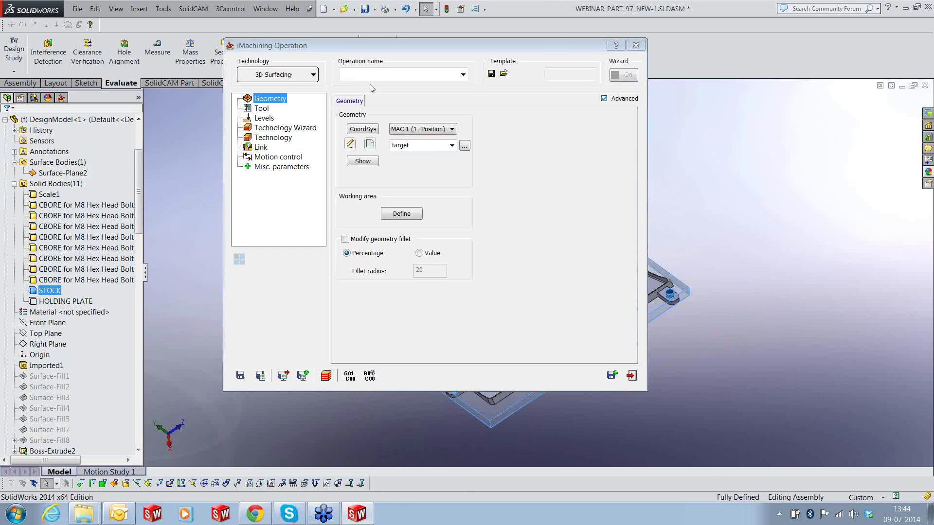
left_click(382, 58)
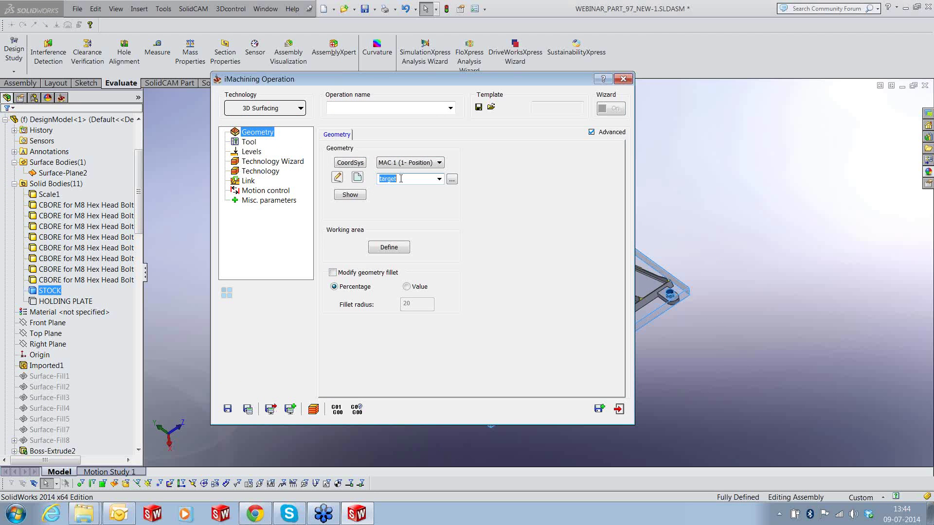
Start a new 3D geometry named model for the operation and hide the STOCK solid body
left_click(358, 179)
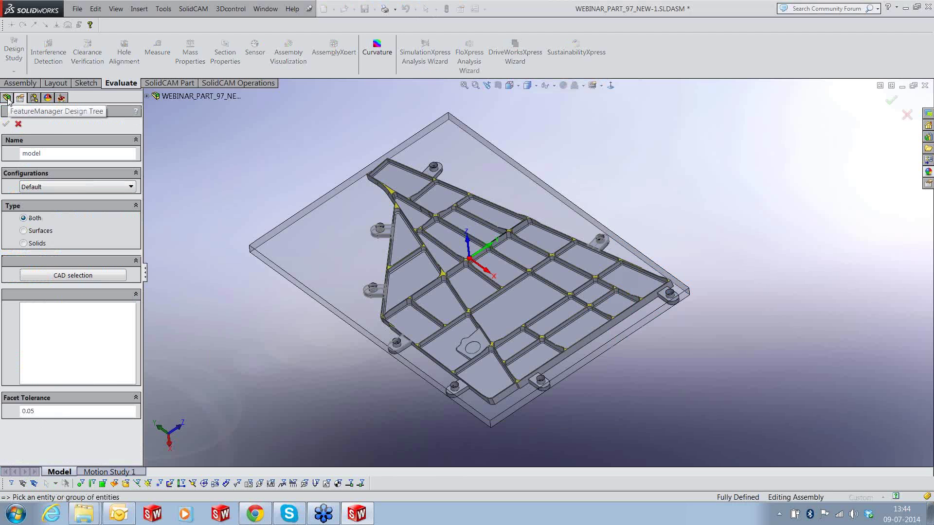
left_click(8, 99)
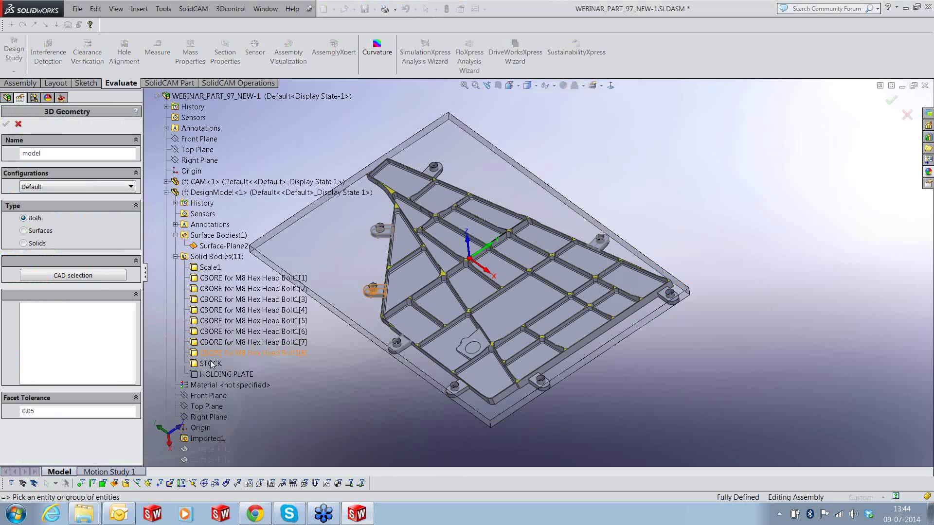
left_click(212, 364)
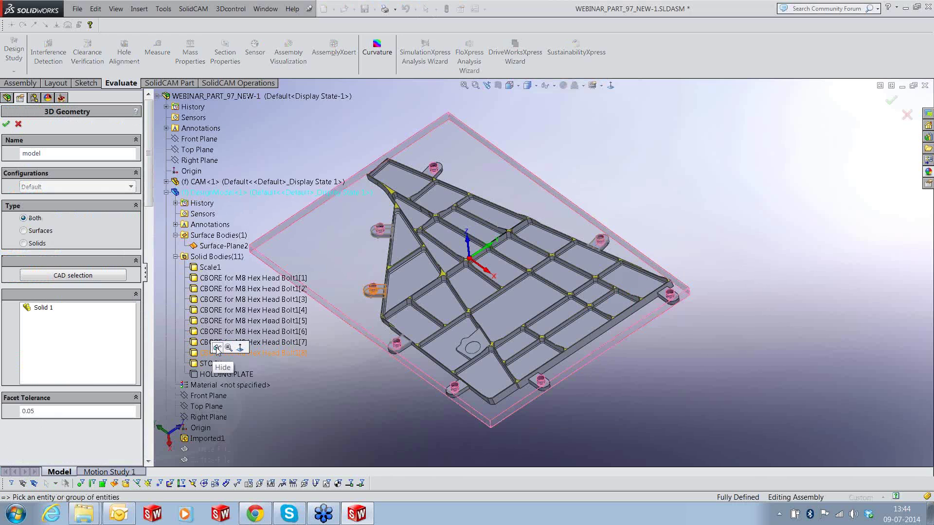
left_click(217, 349)
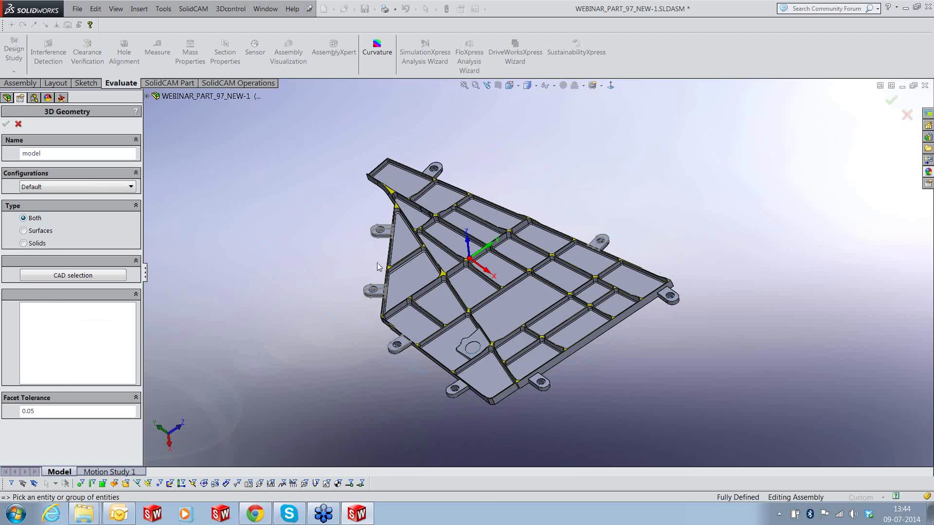
Add the ribbed part and the three holding tabs along its left and lower-left edges to the model geometry
left_click(418, 273)
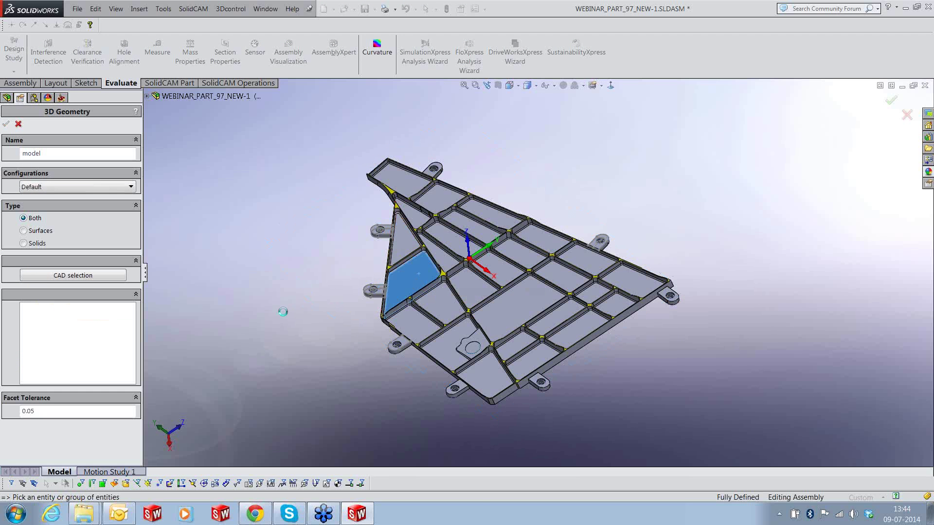
scroll(389, 271, "down", 2)
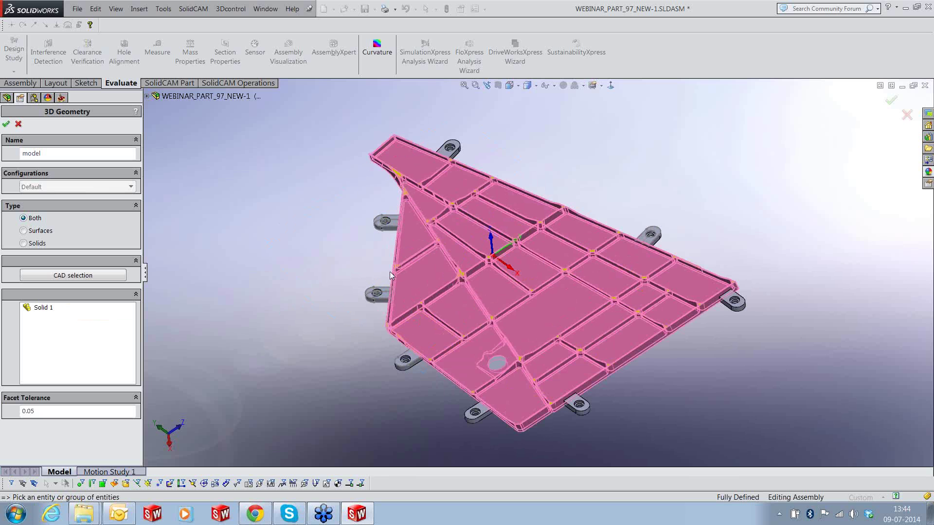
scroll(389, 272, "down", 3)
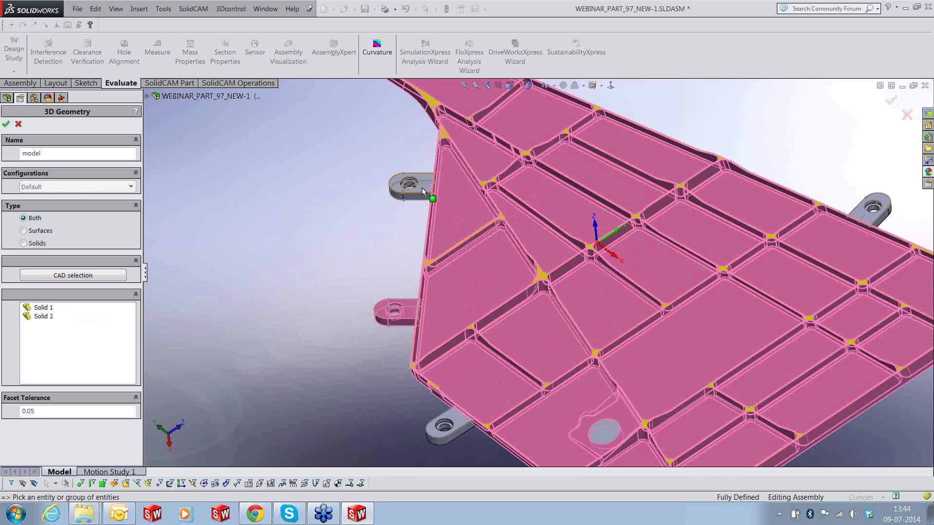
left_click(422, 187)
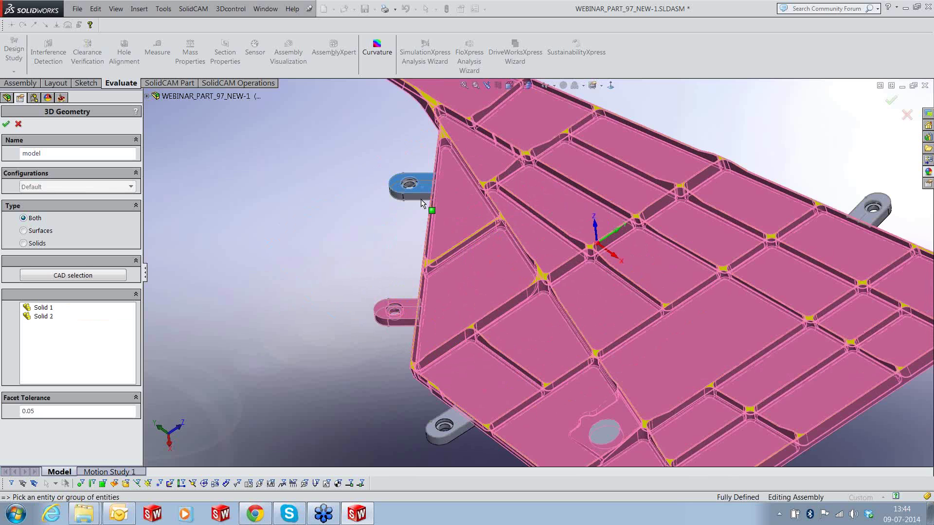
scroll(516, 366, "up", 3)
scroll(484, 338, "down", 3)
left_click(485, 337)
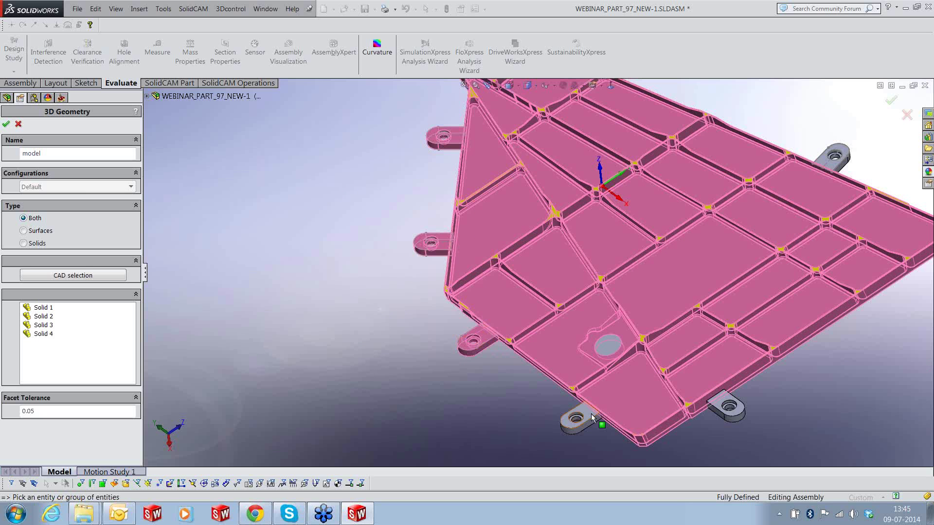
Add the remaining five holding tabs along the lower, right and upper edges of the part to the model geometry
left_click(591, 413)
left_click(725, 406)
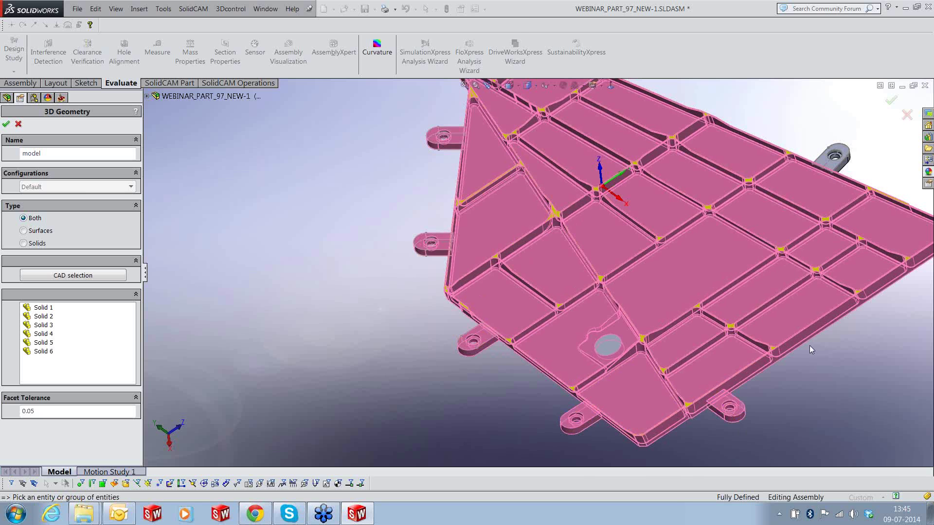
scroll(810, 345, "up", 2)
scroll(803, 245, "down", 2)
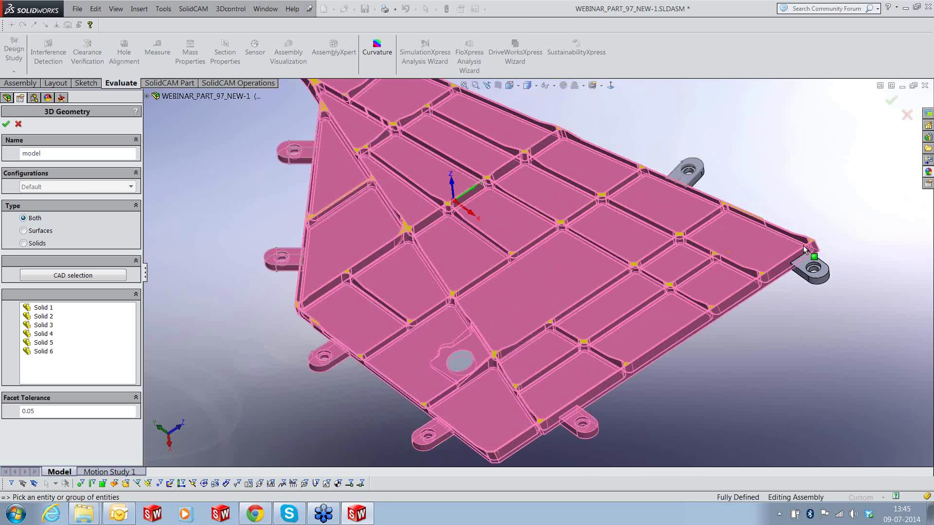
left_click(804, 245)
scroll(804, 245, "down", 2)
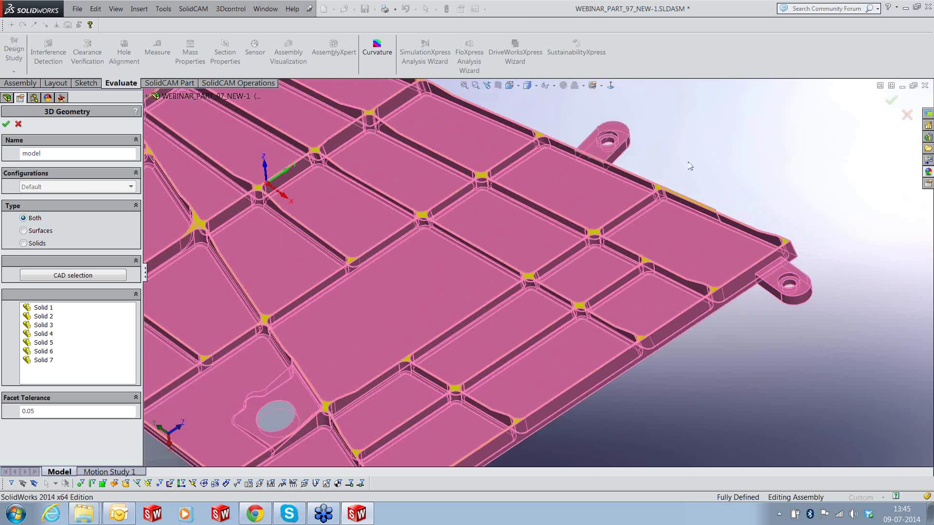
scroll(576, 163, "up", 5)
scroll(393, 146, "down", 3)
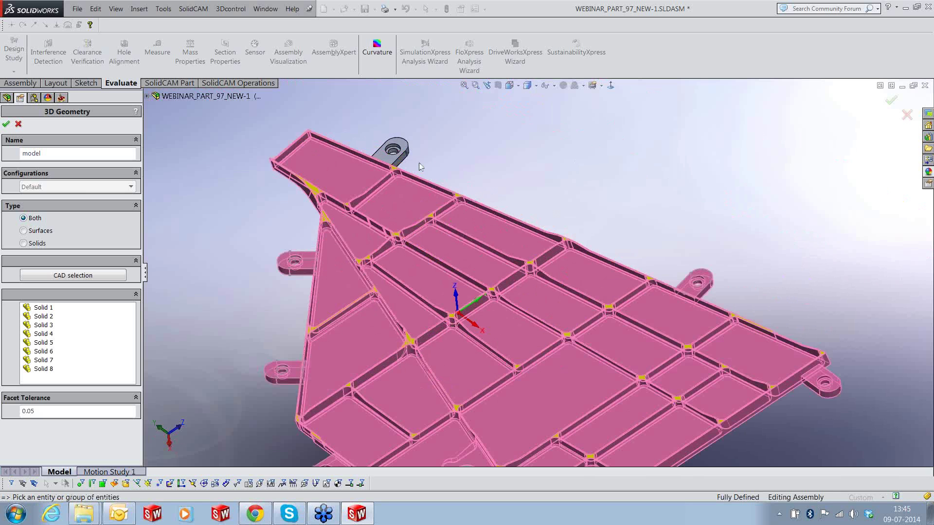
left_click(395, 150)
scroll(602, 334, "up", 3)
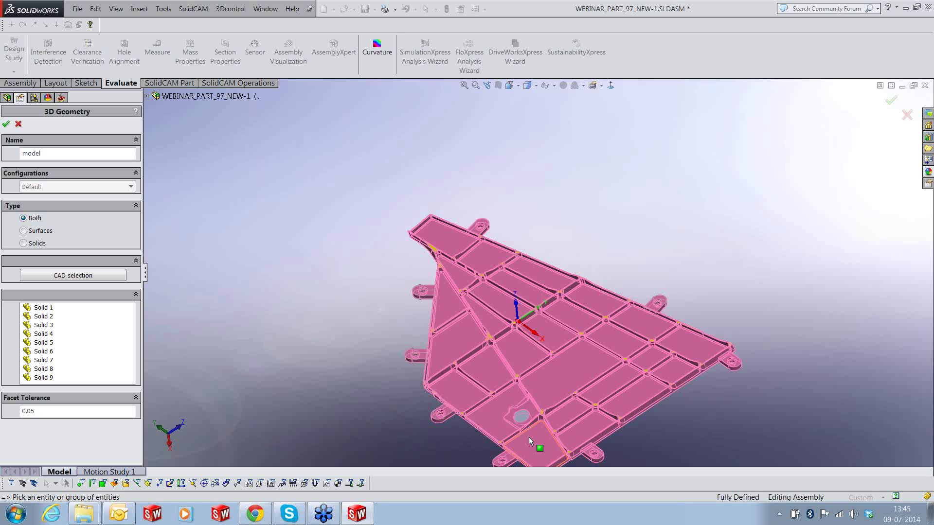
Accept the 3D geometry named model and return to the operation
scroll(530, 437, "down", 3)
key("f")
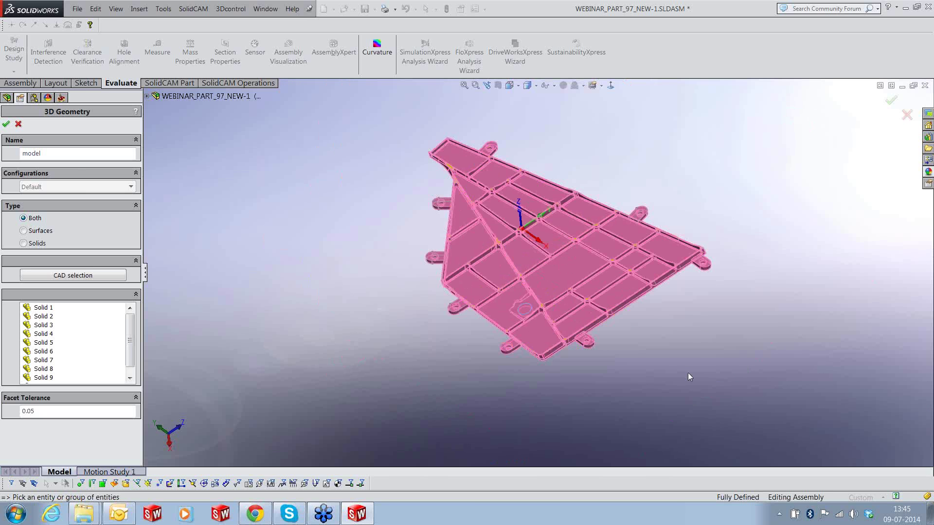
left_click(64, 155)
double_click(64, 156)
left_click(5, 124)
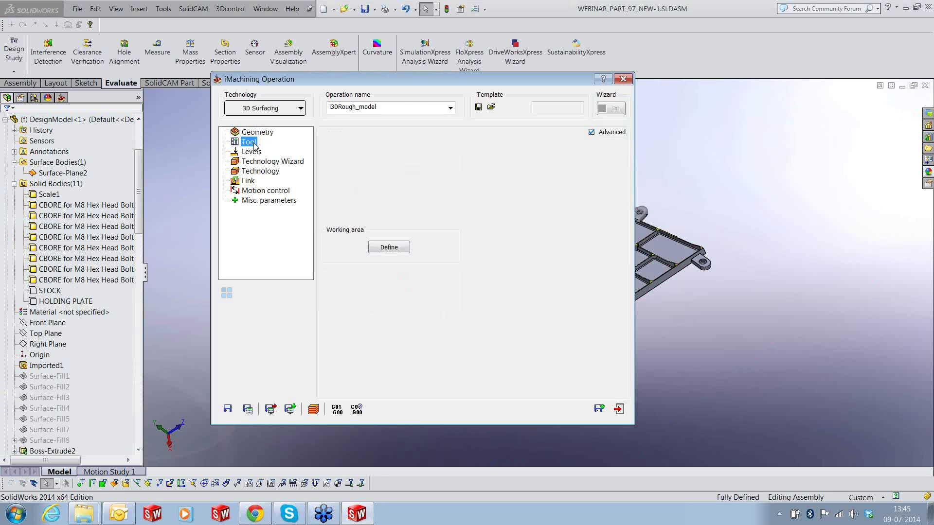
Open the tool selection for the operation and add a bull nose mill with its default dimensions
left_click(380, 301)
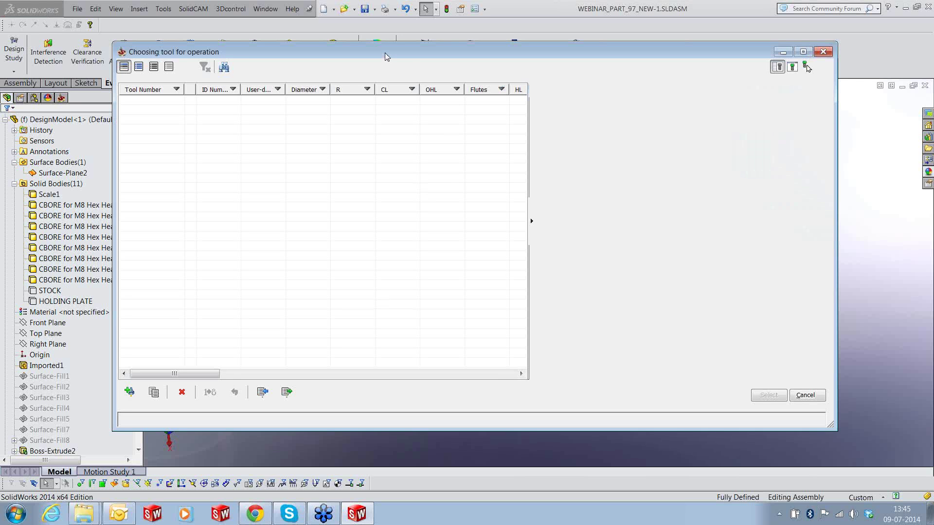
left_click_drag(384, 53, 435, 52)
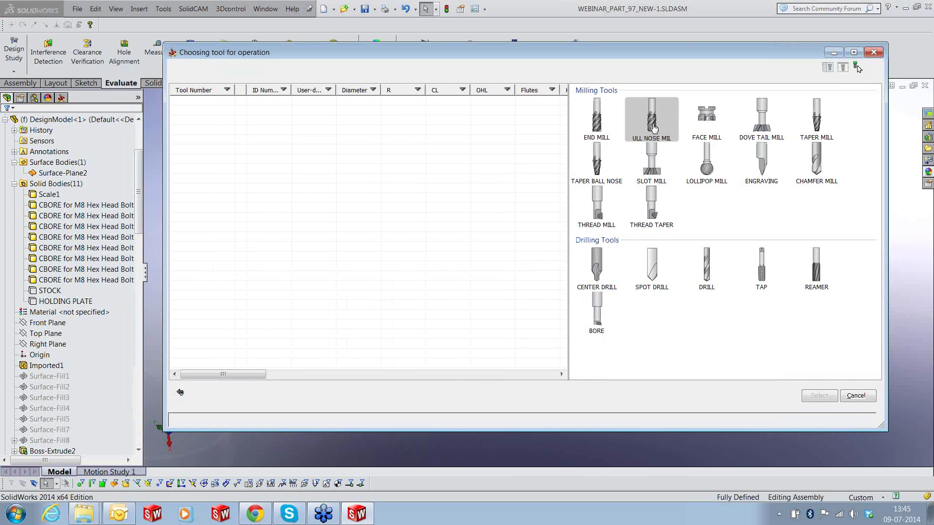
left_click(654, 128)
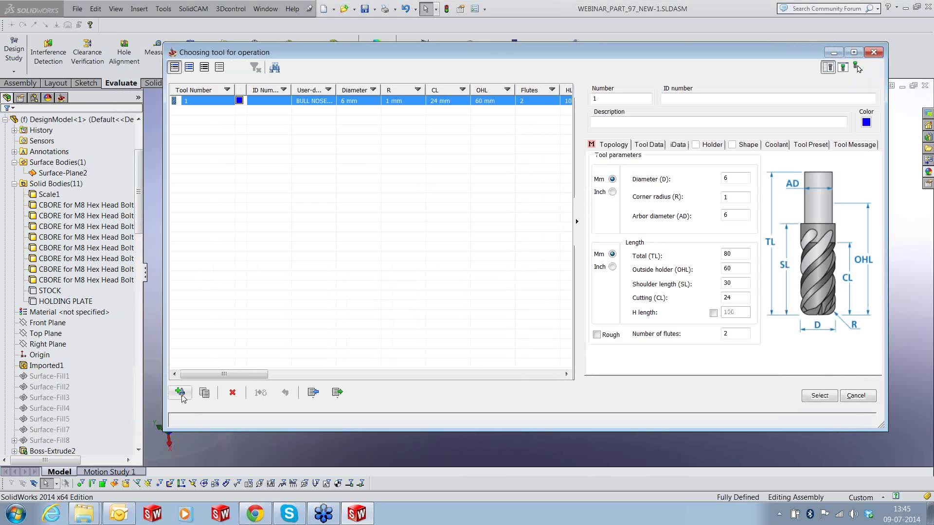
Add an end mill as another tool and set its diameter to 20 mm
left_click(181, 393)
left_click(603, 128)
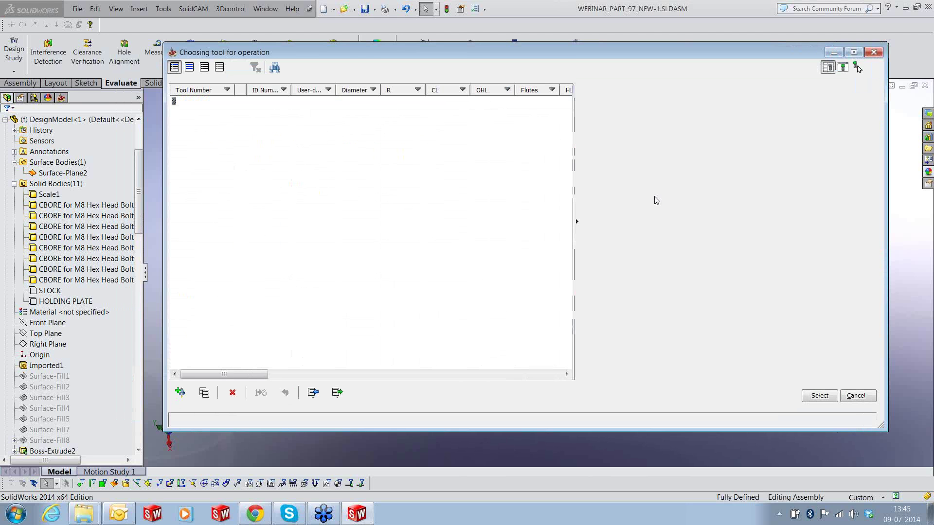
double_click(727, 179)
type("20")
key("Tab")
Set the end mill's shoulder length to 55 mm, cutting length to 35 mm and number of flutes to 3
key("Tab")
key("Tab")
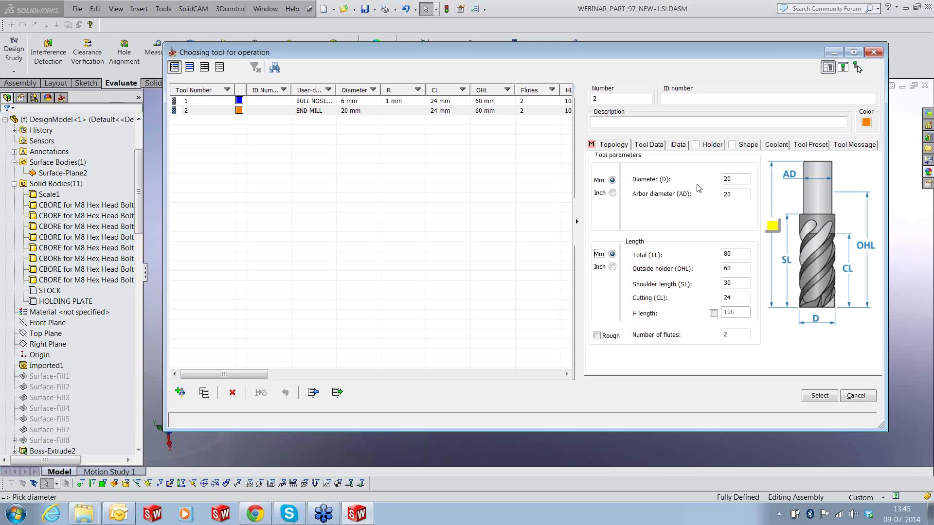
key("Tab")
type("55")
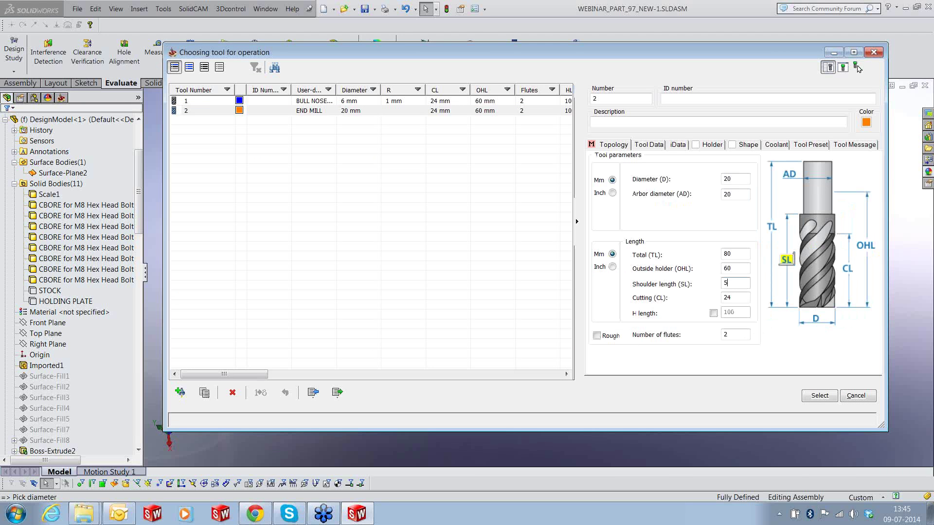
key("Tab")
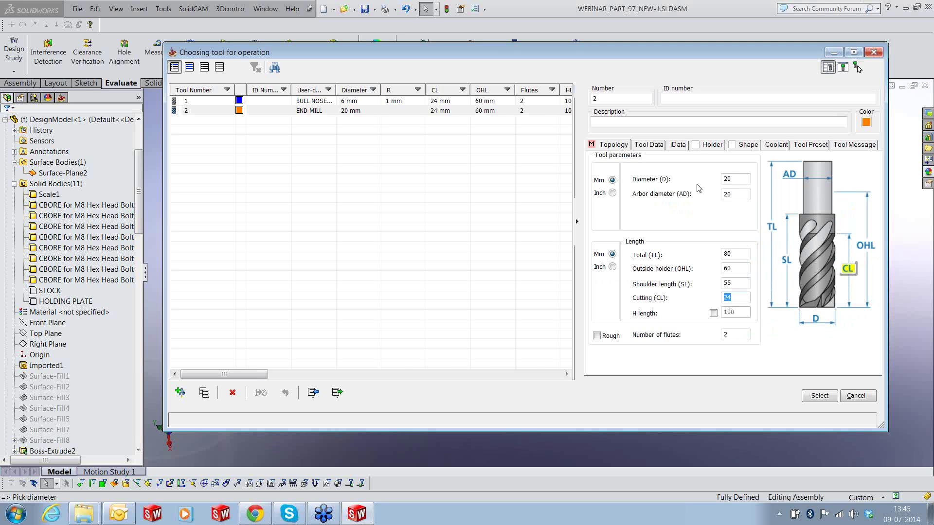
type("35")
key("Tab")
type("3")
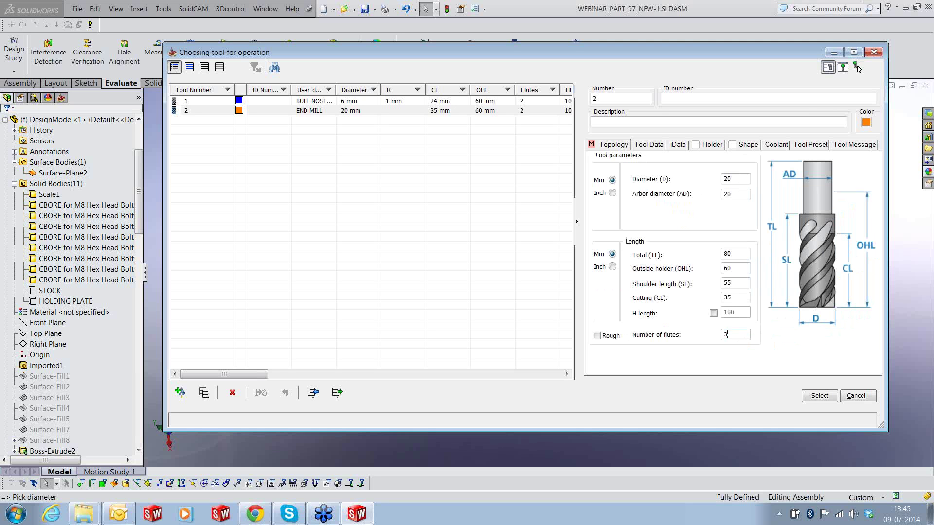
Check the end mill's iMachining data, assign it the global holder HSK A 63 ER 32x80, and select it for the operation
left_click(676, 146)
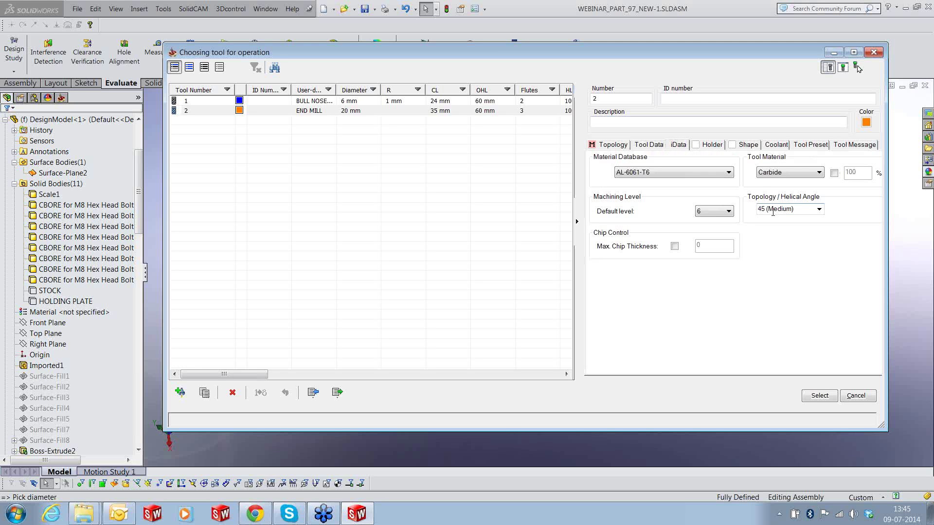
left_click(712, 144)
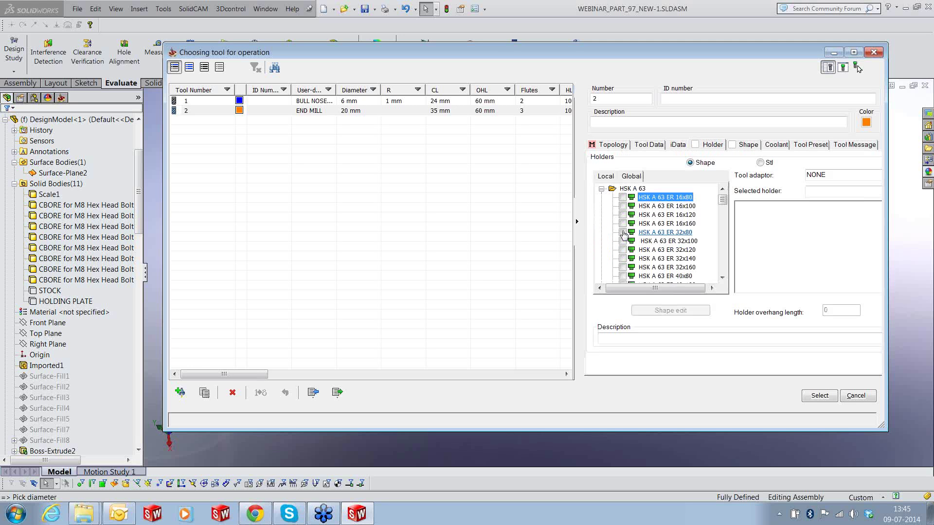
left_click(623, 232)
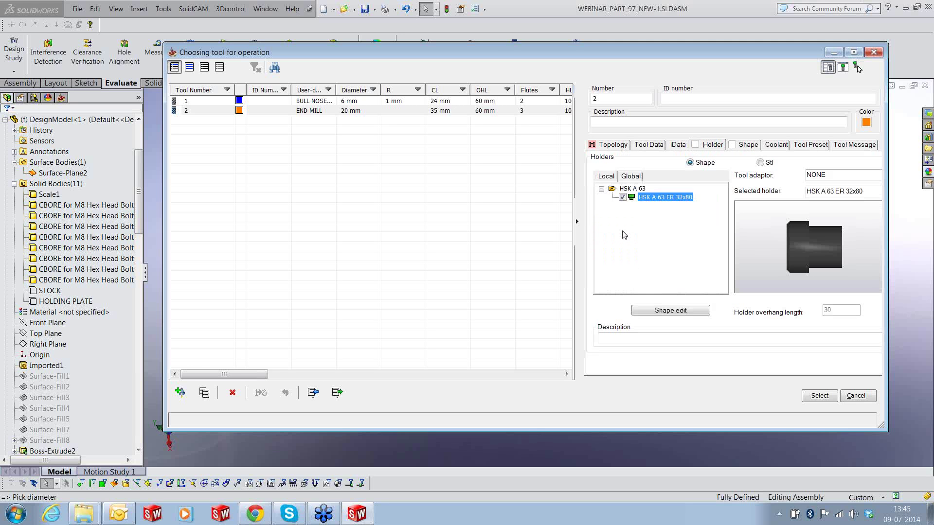
left_click(817, 396)
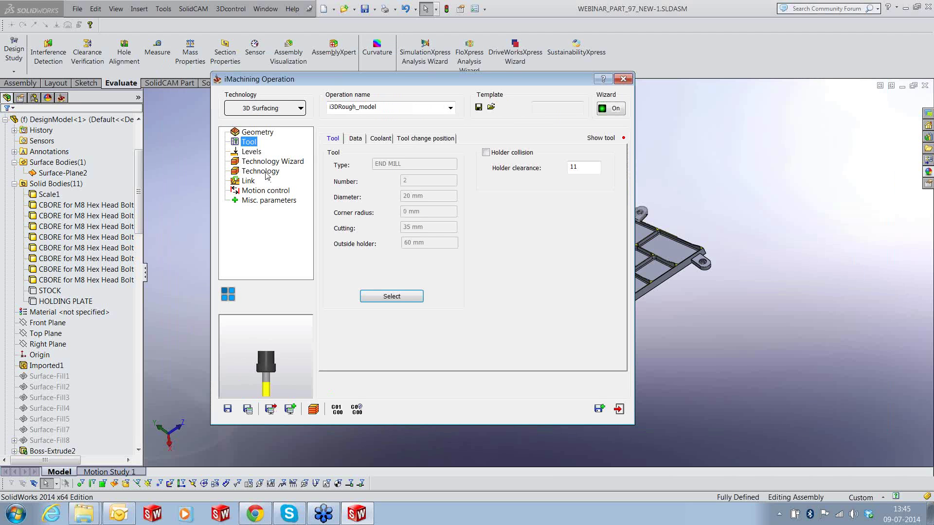
Set the operation's safety distance to 5 mm and check its upper and lower milling levels
left_click(251, 152)
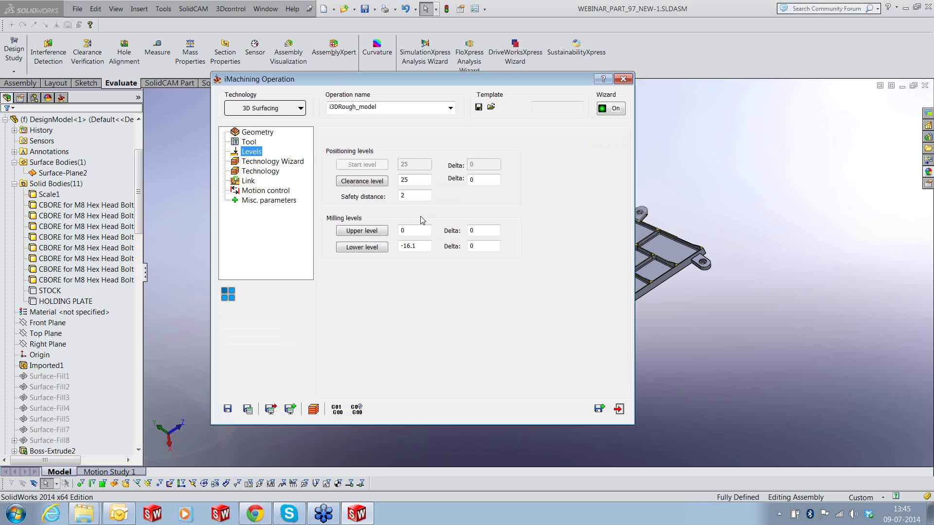
left_click(412, 196)
type("10")
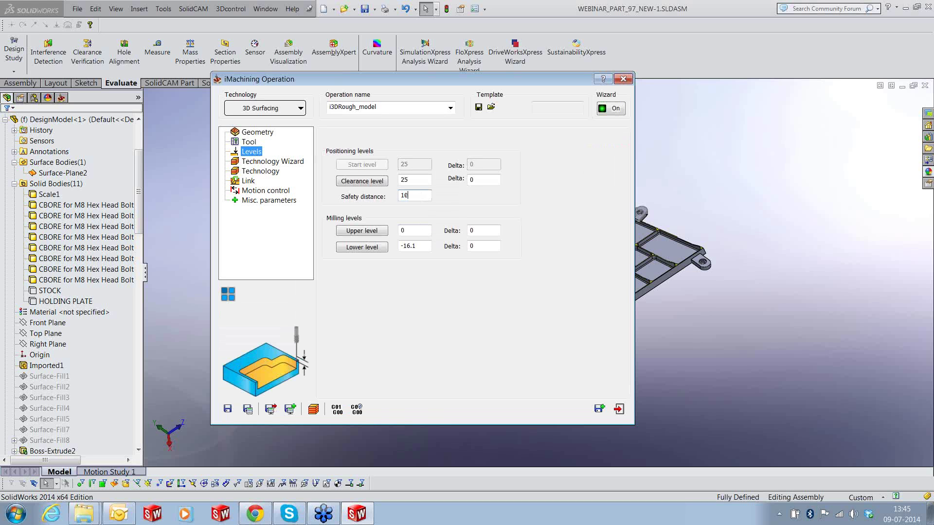
left_click_drag(408, 231, 391, 253)
left_click_drag(412, 196, 384, 198)
type("5")
left_click(403, 230)
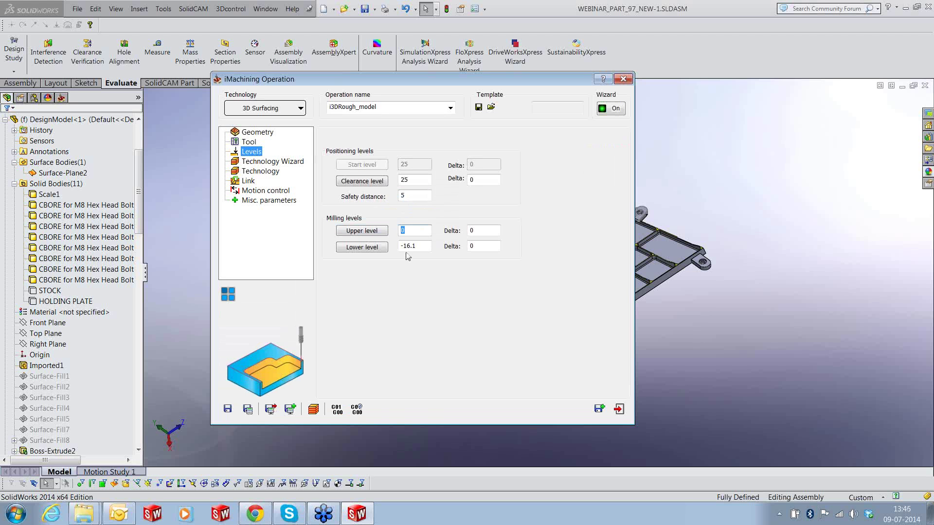
left_click(425, 246)
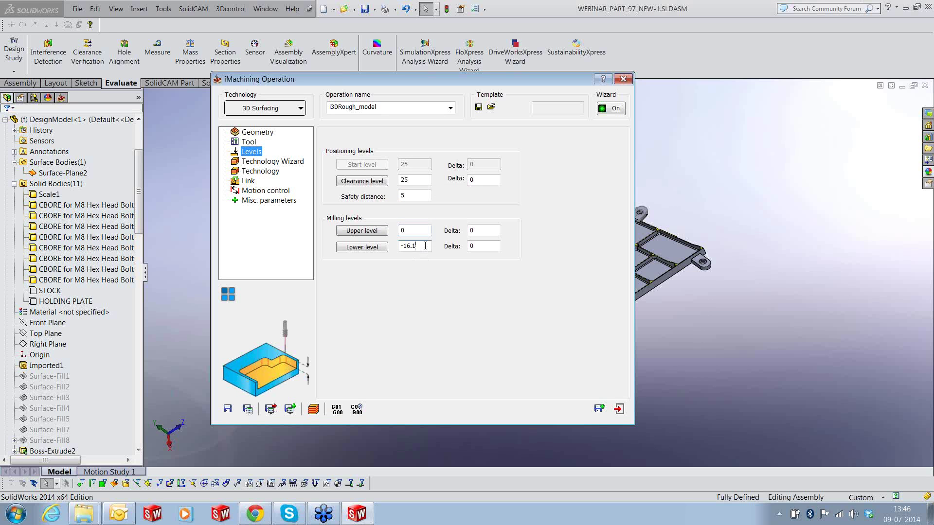
Review the wizard's cutting conditions and set both the wall offset and the floor offset to 0.8 mm
left_click(284, 165)
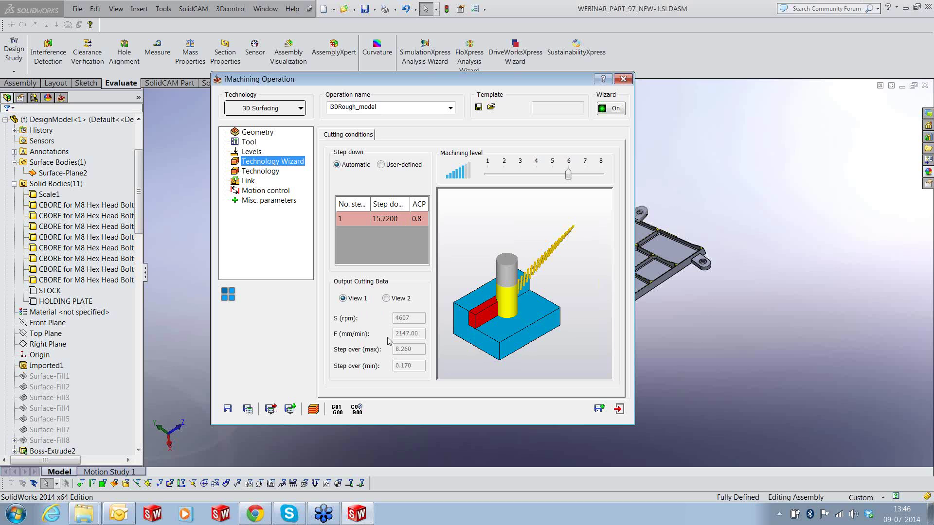
left_click(261, 172)
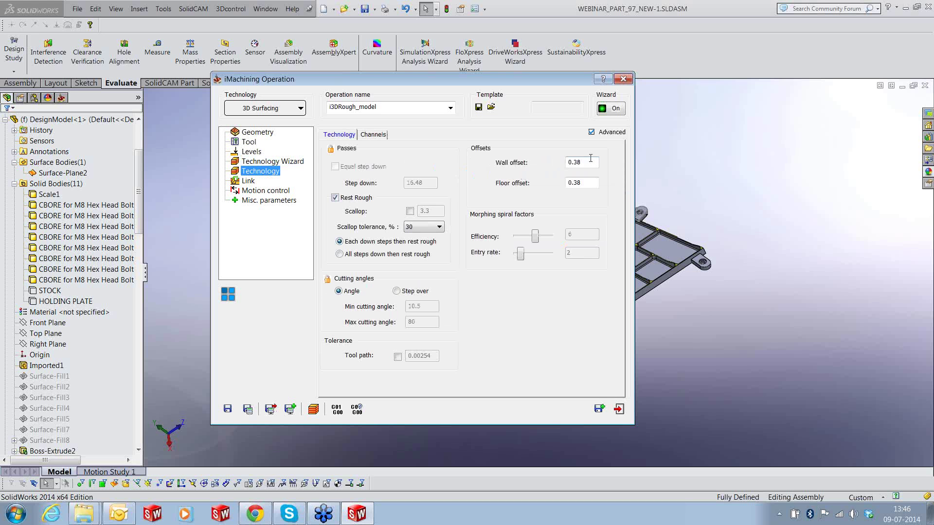
type("0.8")
key("Tab")
type("0.3")
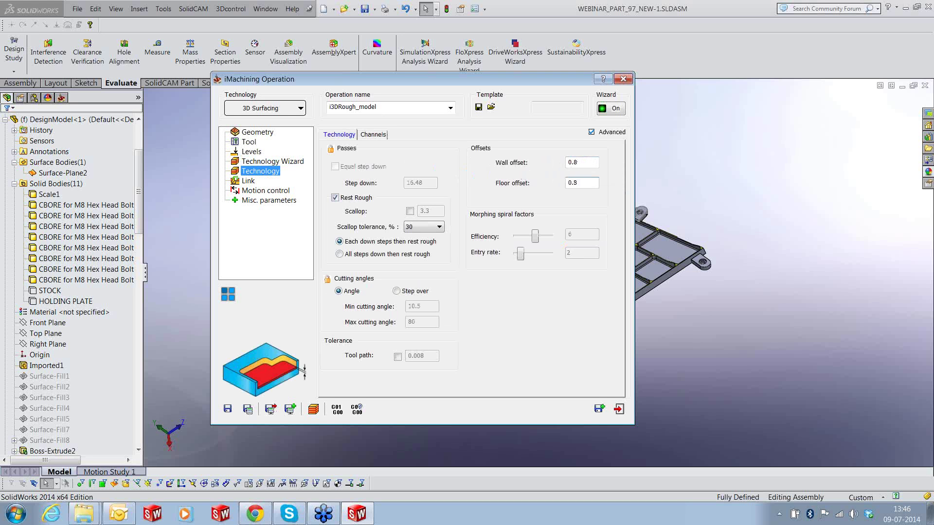
Enable a custom tool path tolerance and set it to 0.1 mm
left_click(398, 356)
left_click_drag(413, 356, 442, 361)
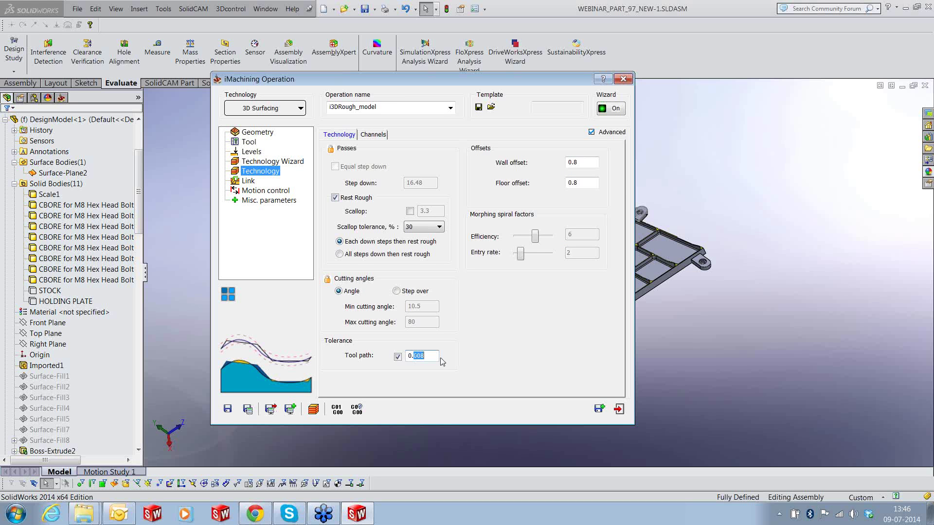
type("1")
Review the link, motion control and miscellaneous parameters, and save and close the iMachining operation
left_click(248, 181)
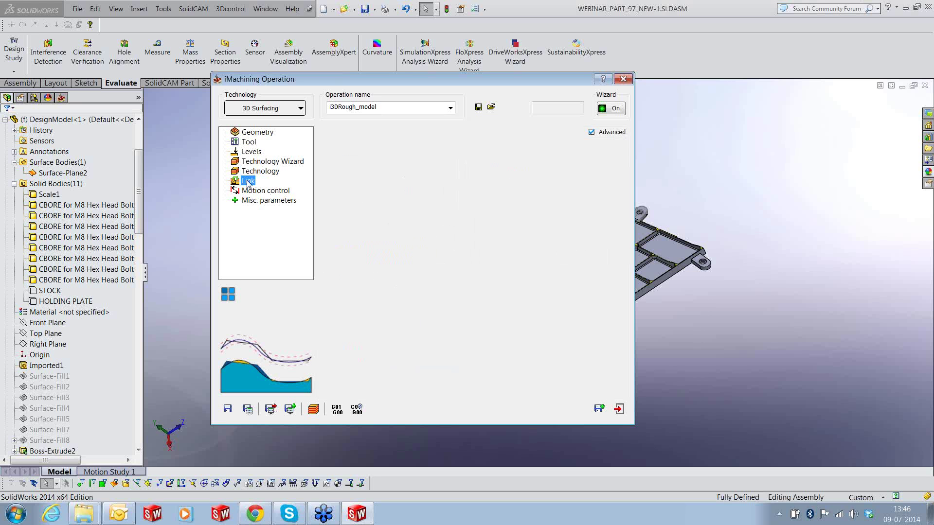
left_click(251, 191)
left_click(255, 201)
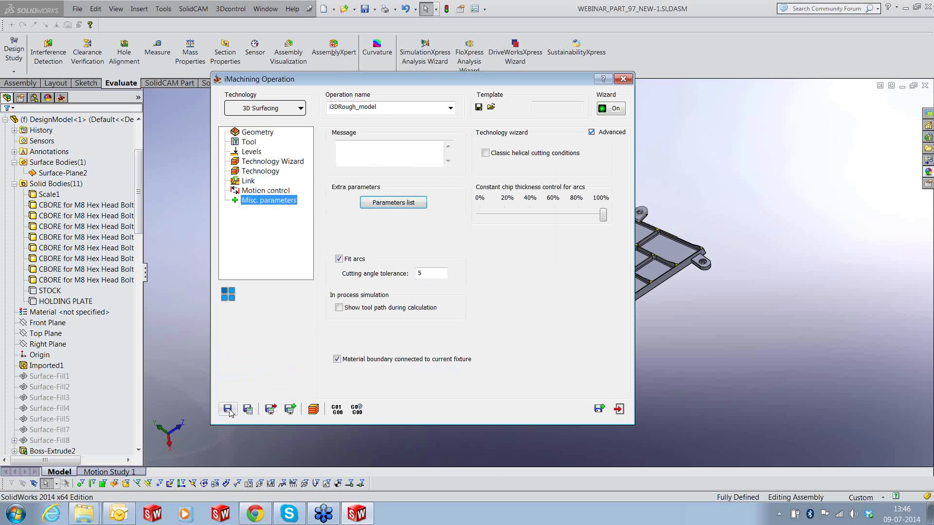
left_click(618, 408)
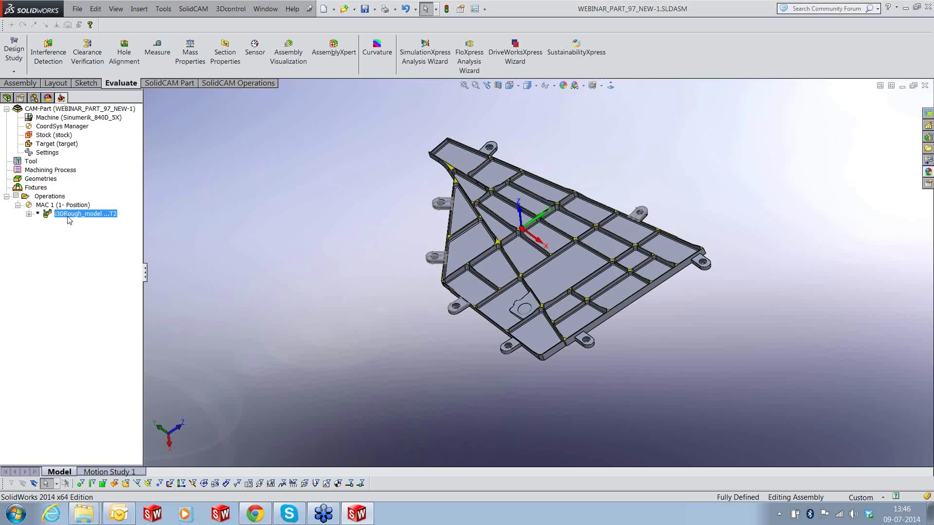
Start calculating the i3DRough_model operation's tool path and cancel the calculation
right_click(69, 217)
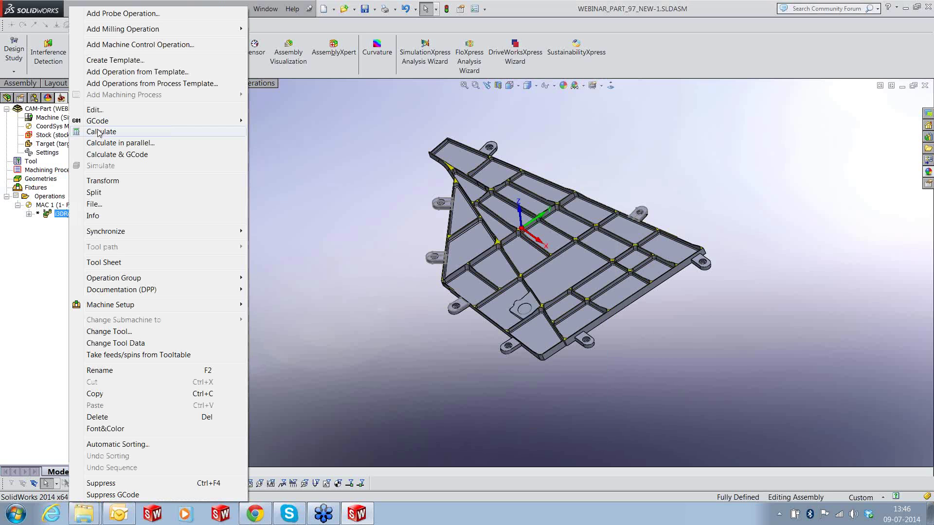
left_click(99, 133)
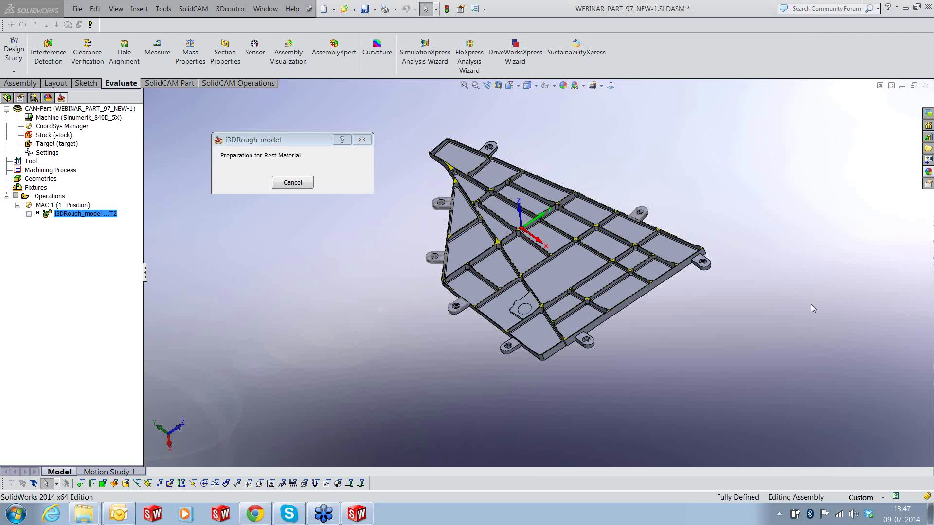
left_click(291, 184)
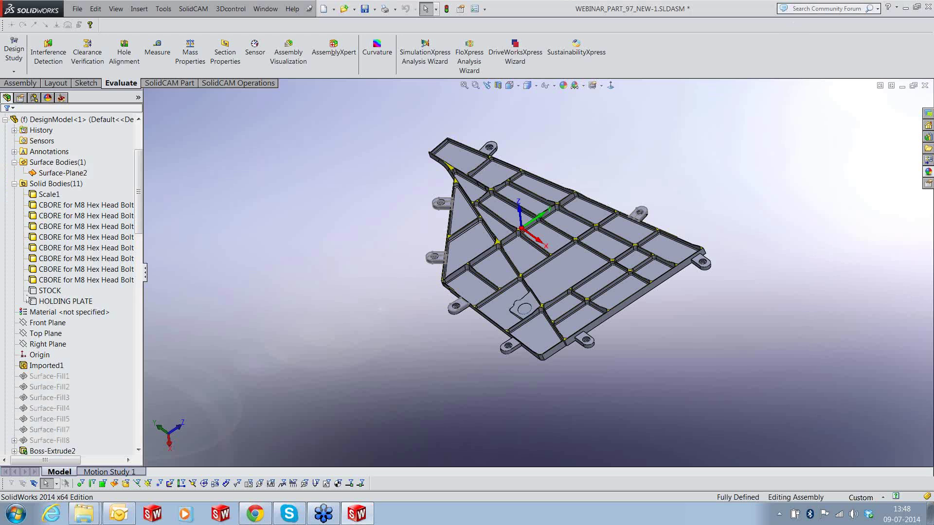
Show the STOCK solid body around the ribbed part
left_click(38, 291)
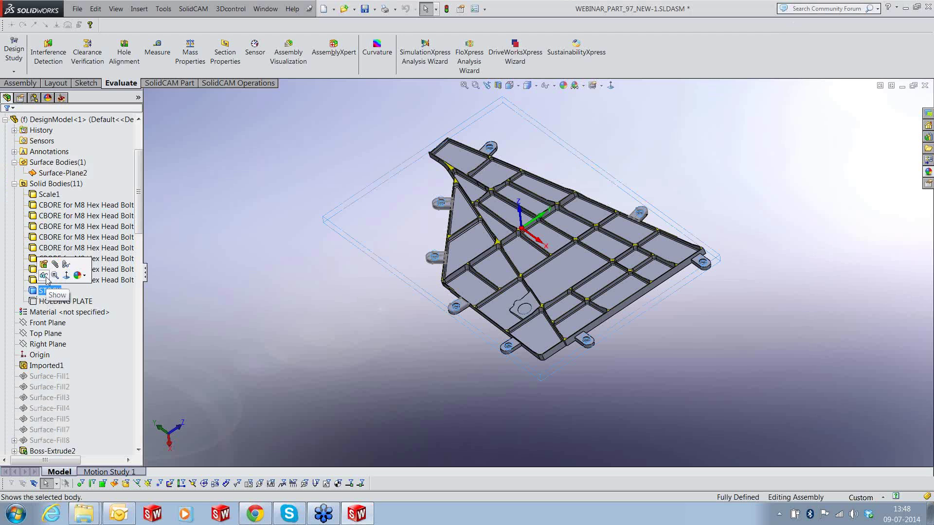
left_click(45, 276)
scroll(422, 194, "down", 3)
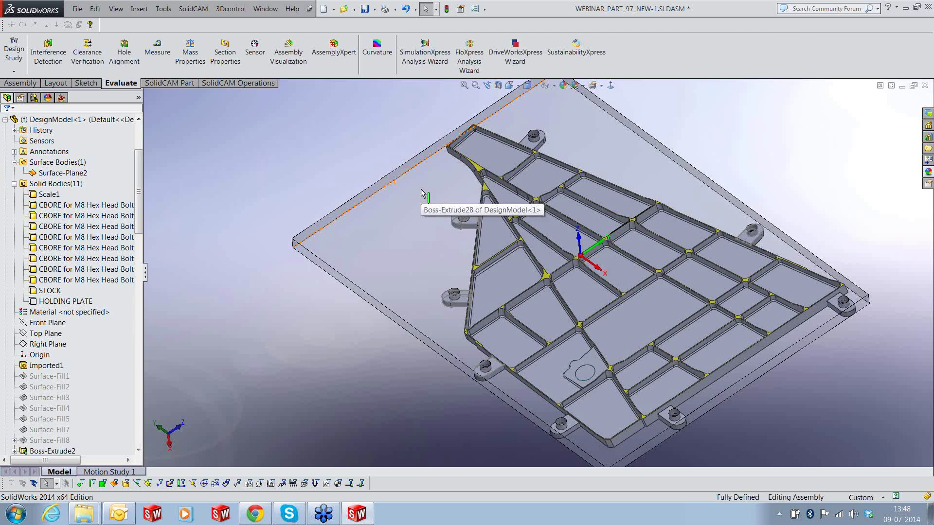
Start defining the i3DRough_model operation's working area by chaining the stock's lower outer edges at constant Z
left_click(92, 106)
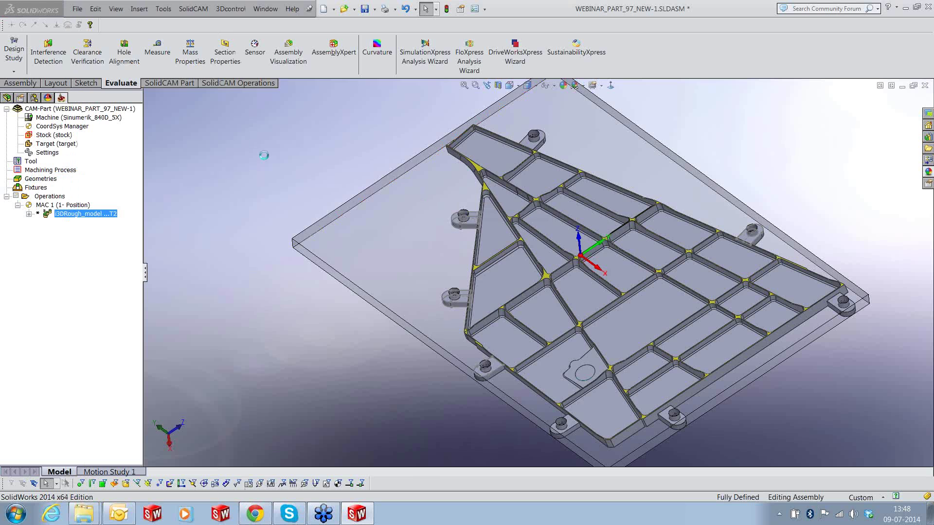
left_click(380, 248)
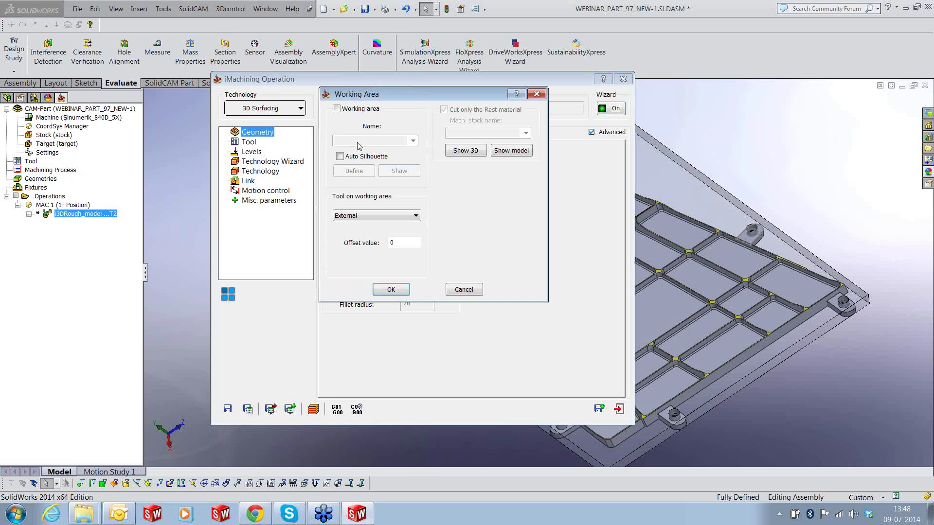
left_click(349, 170)
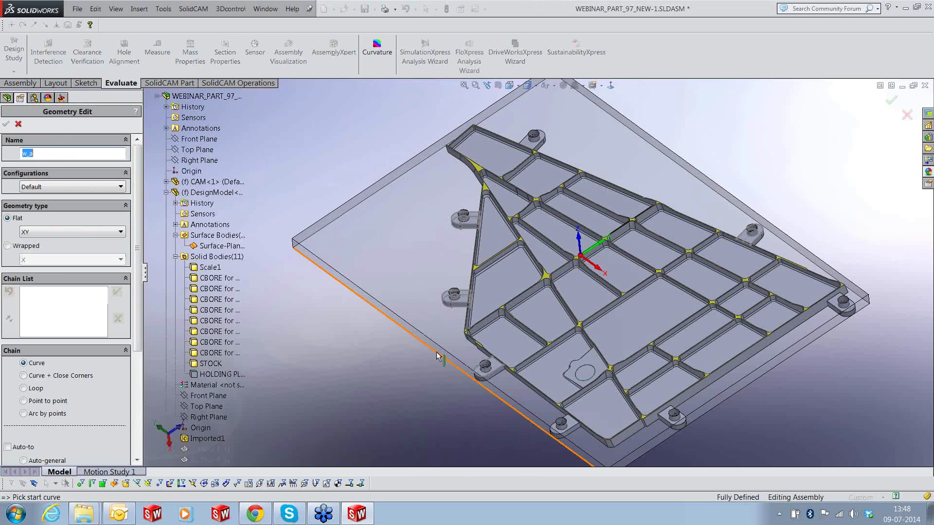
left_click(437, 355)
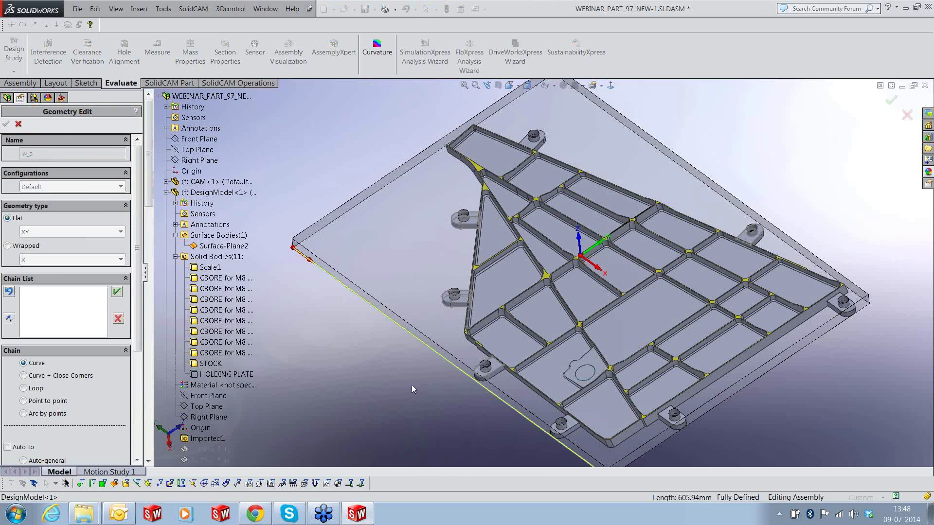
left_click(52, 384)
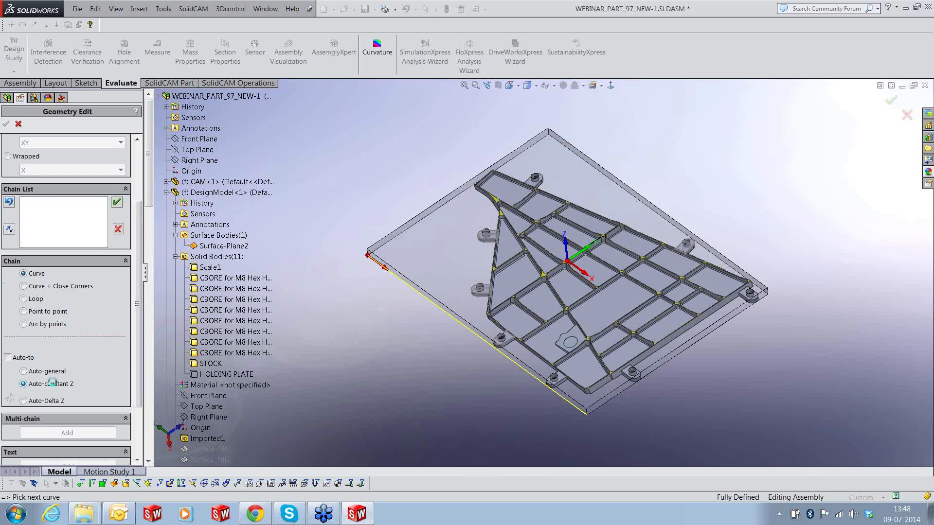
Switch the model display to wireframe and add the ribbed part's lower outer contour as a second working-area chain
left_click(527, 85)
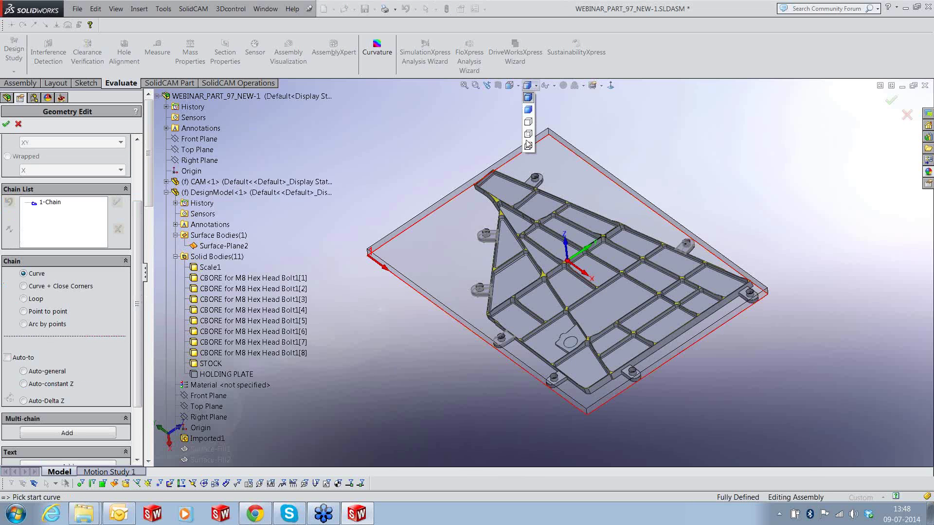
left_click(528, 146)
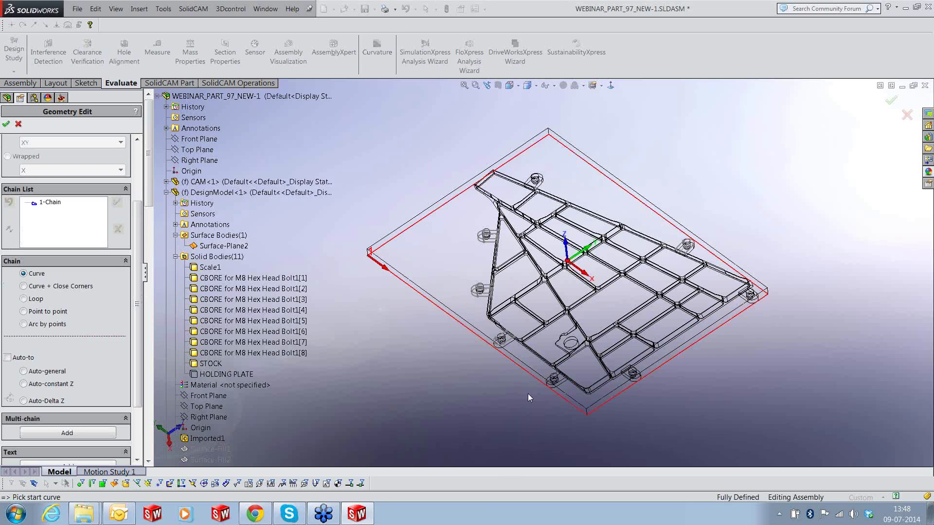
middle_click_drag(527, 393, 529, 335)
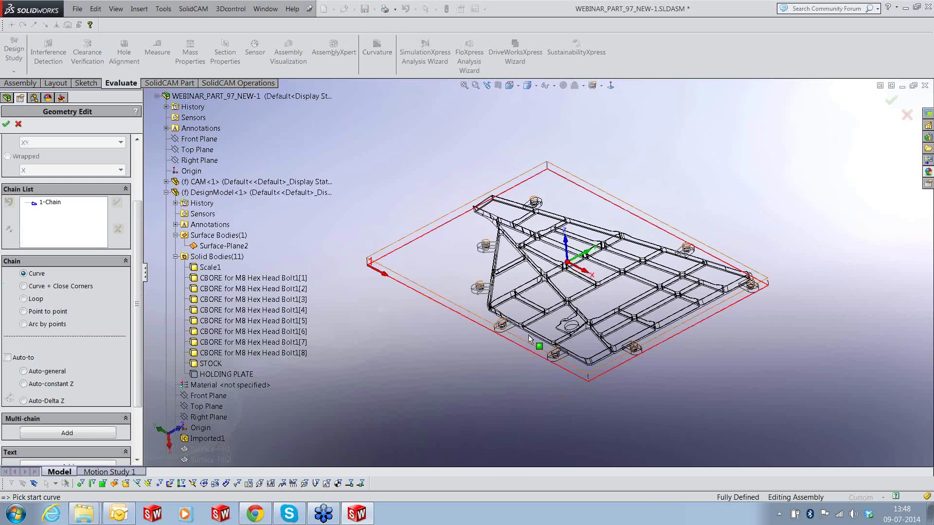
scroll(528, 334, "down", 5)
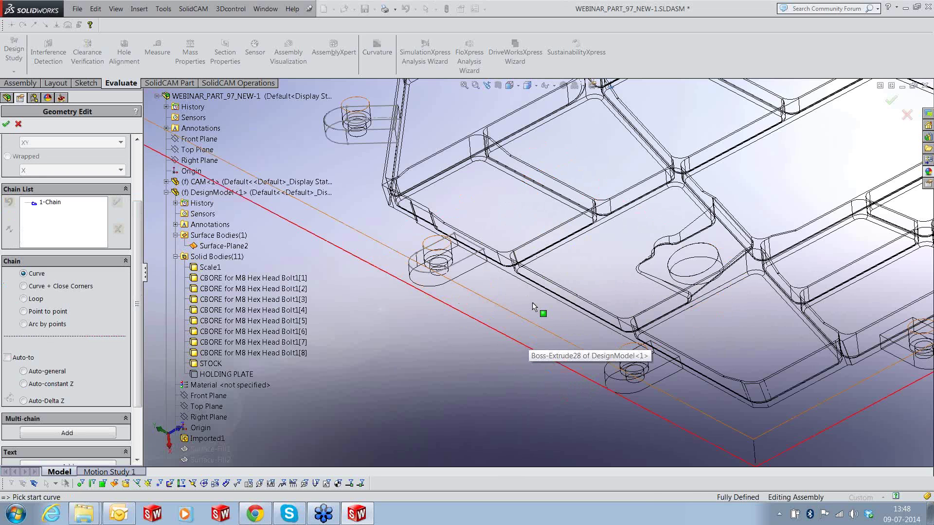
left_click(532, 302)
left_click(247, 181)
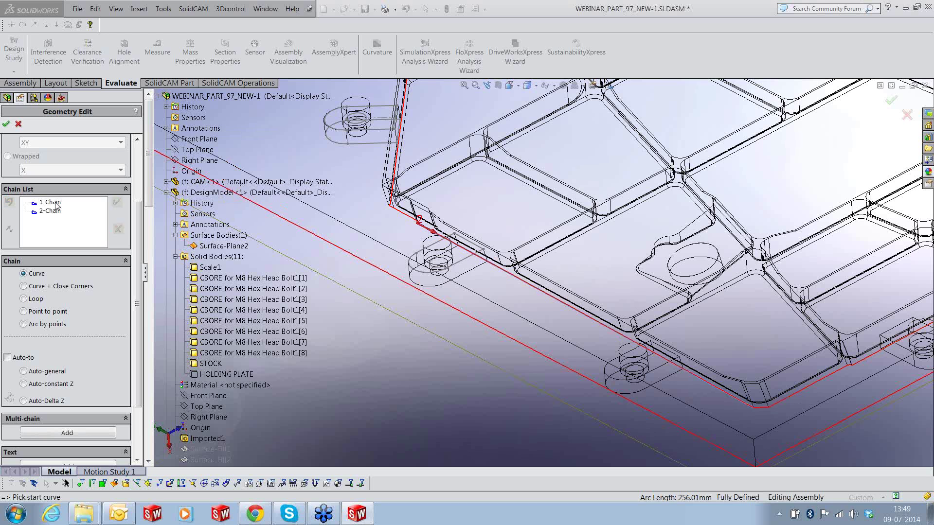
Mark the stock outline chain as open, accept the working area geometry and close the iMachining operation
right_click(57, 205)
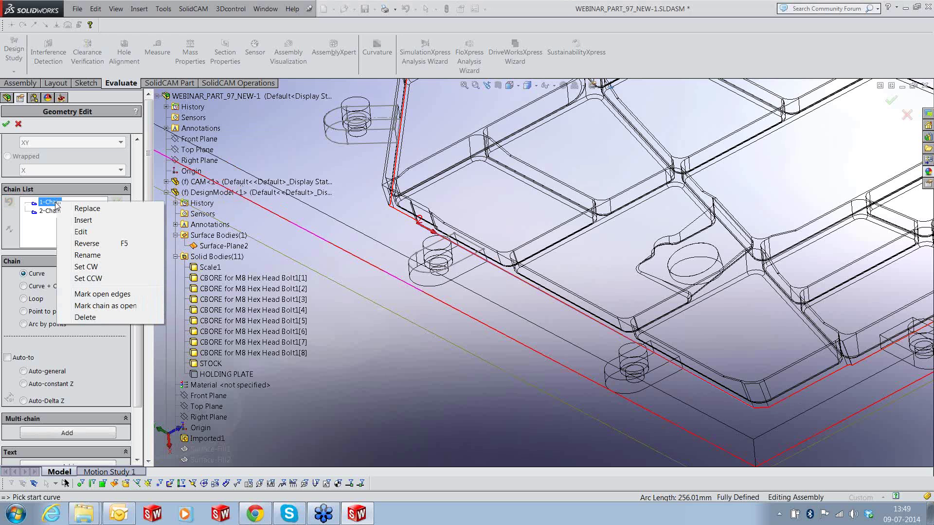
left_click(93, 305)
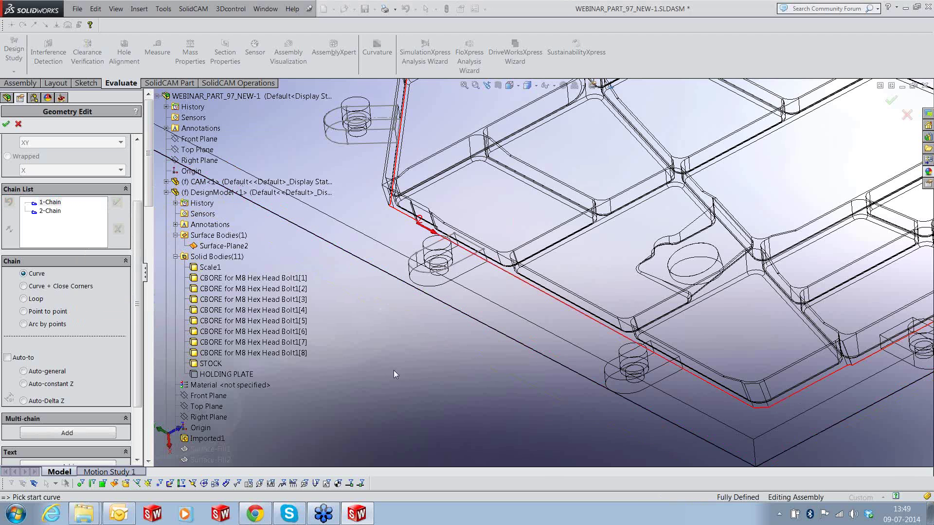
scroll(393, 370, "up", 2)
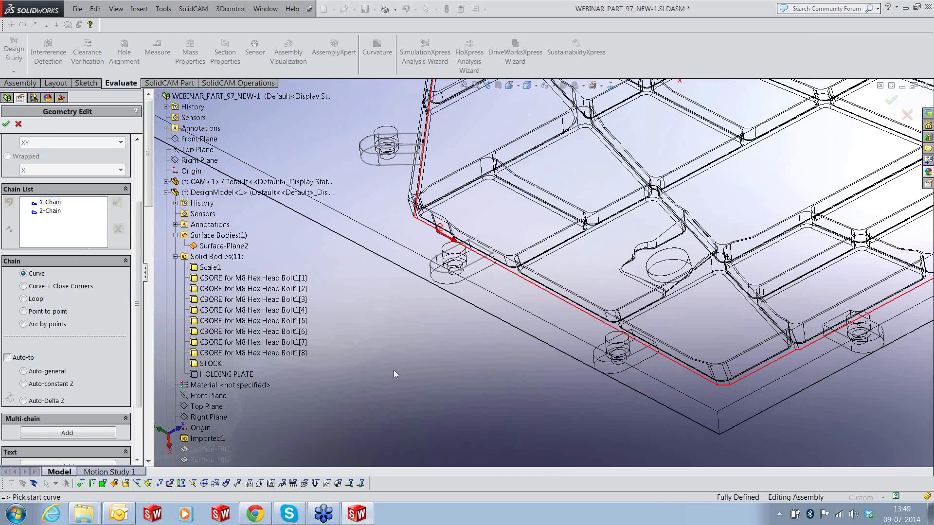
key("Return")
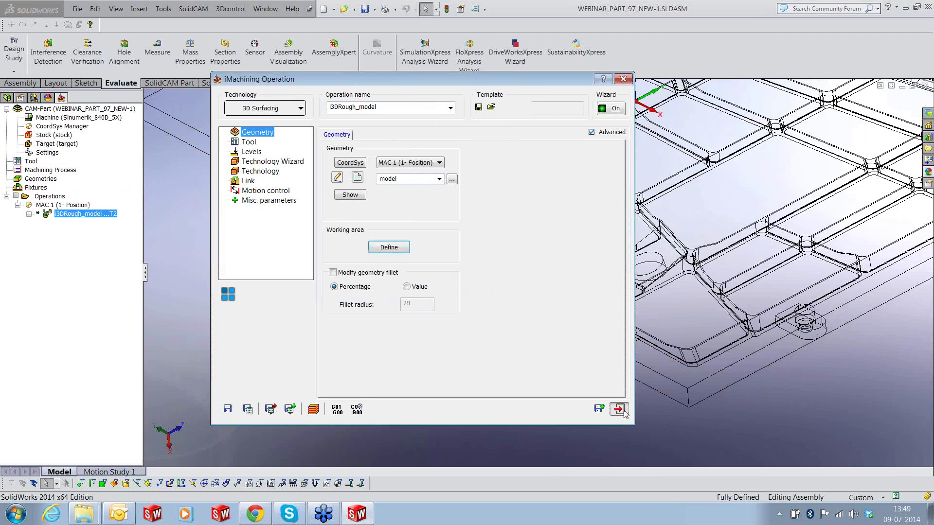
left_click(622, 410)
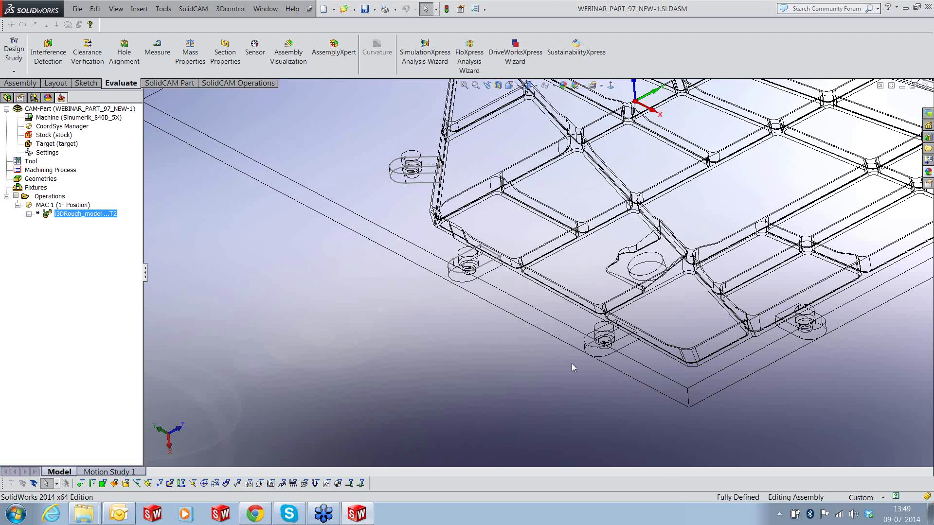
Set the model display back to shaded with edges and hide the STOCK solid body
scroll(571, 364, "up", 2)
key("f")
left_click(531, 86)
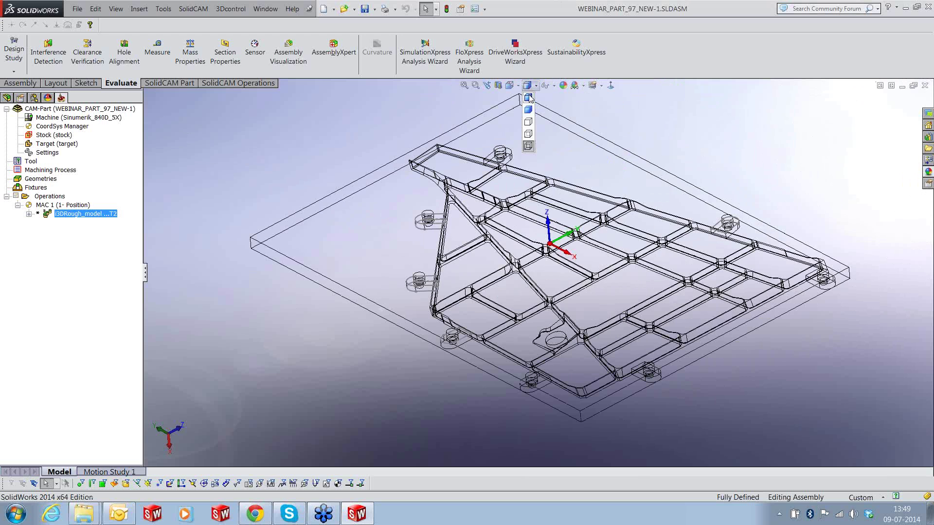
left_click(529, 98)
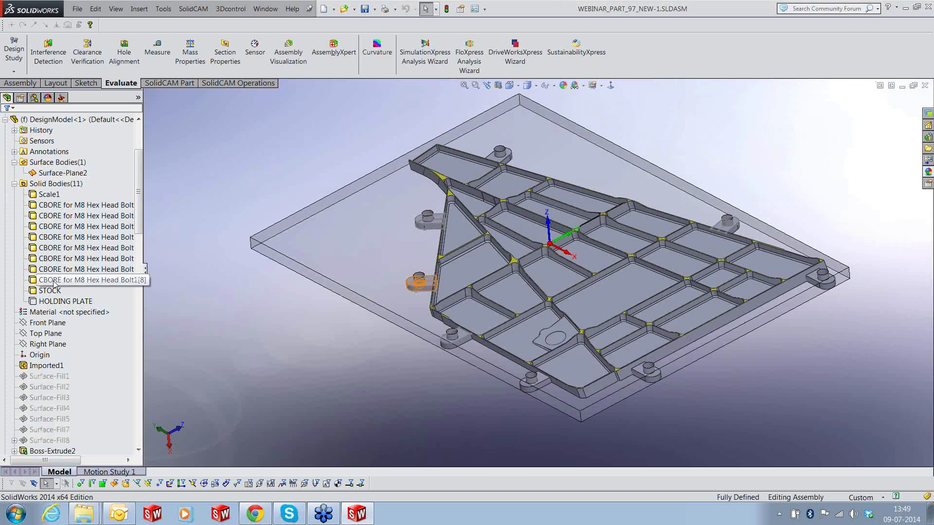
left_click(53, 291)
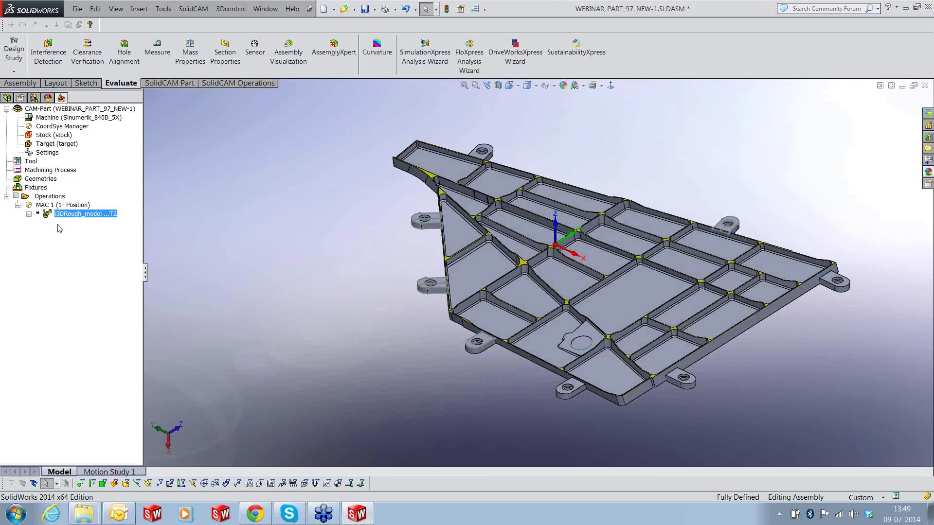
Calculate the i3DRough_model operation's tool path with the new working area
right_click(67, 214)
left_click(95, 132)
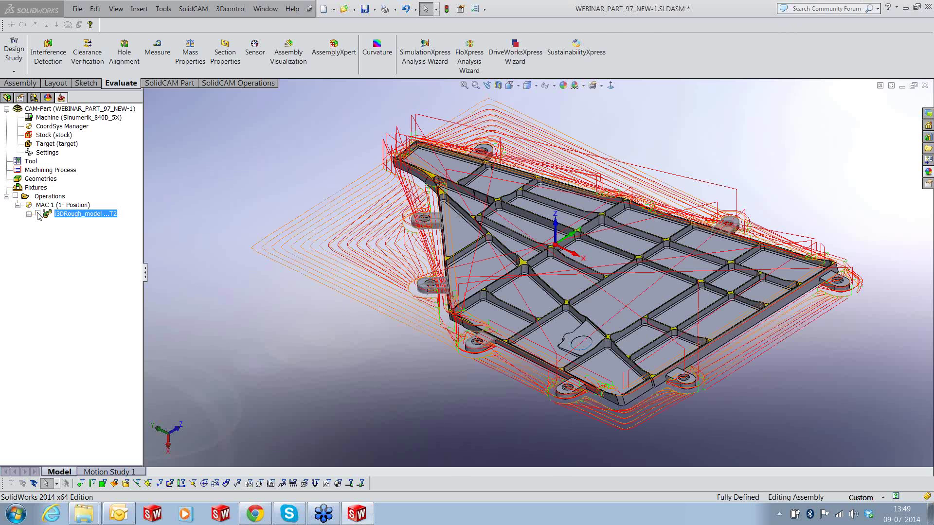
middle_click_drag(601, 281, 664, 313)
Simulate the i3DRough_model operation in SolidVerify, examine the machined stock from several angles, and exit the simulation
right_click(110, 213)
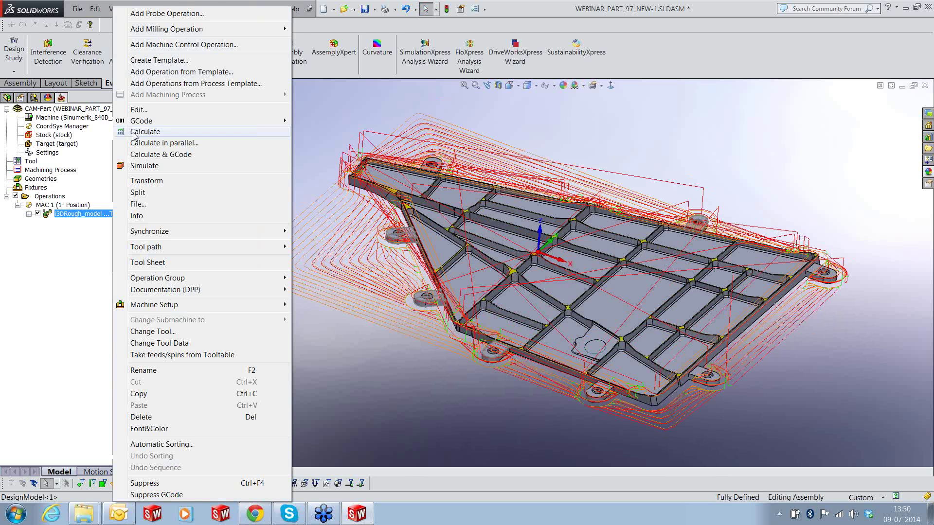
left_click(155, 138)
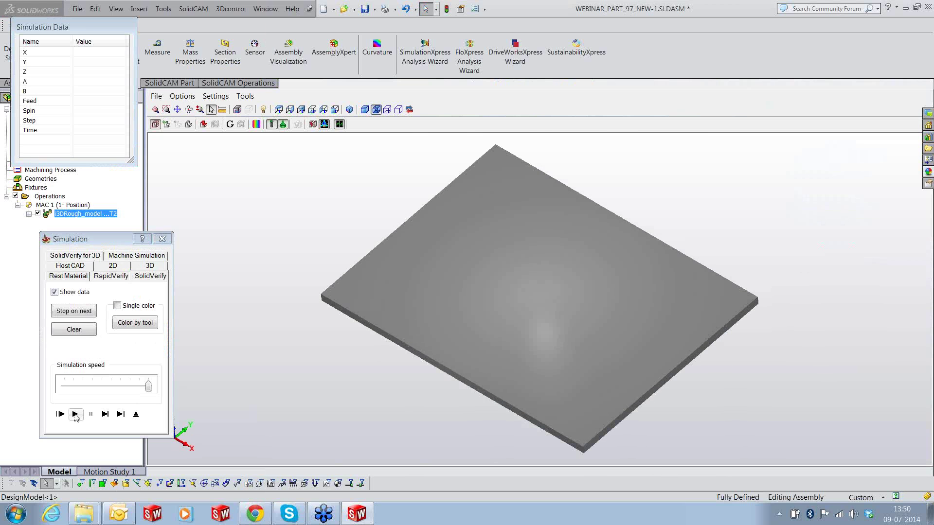
left_click(75, 414)
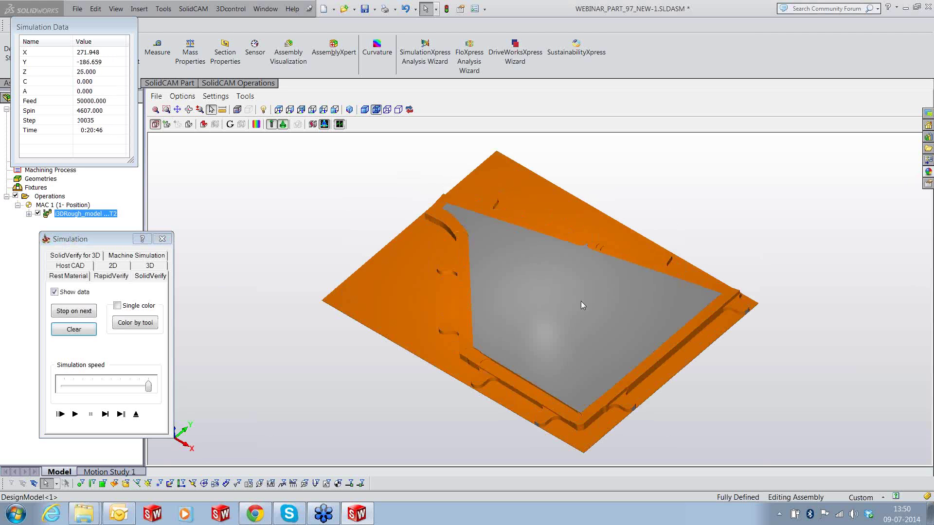
middle_click_drag(580, 302, 599, 305)
middle_click_drag(503, 253, 501, 270)
middle_click_drag(671, 292, 669, 260)
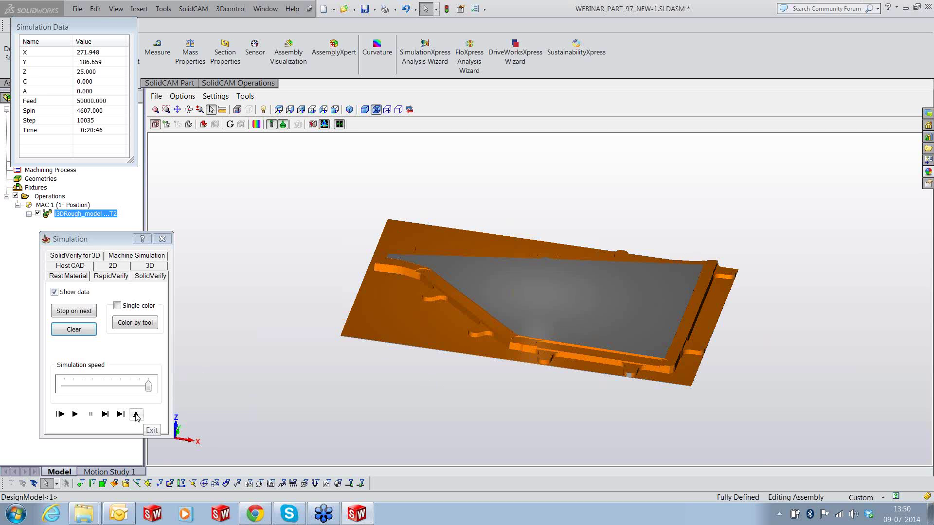
left_click(136, 415)
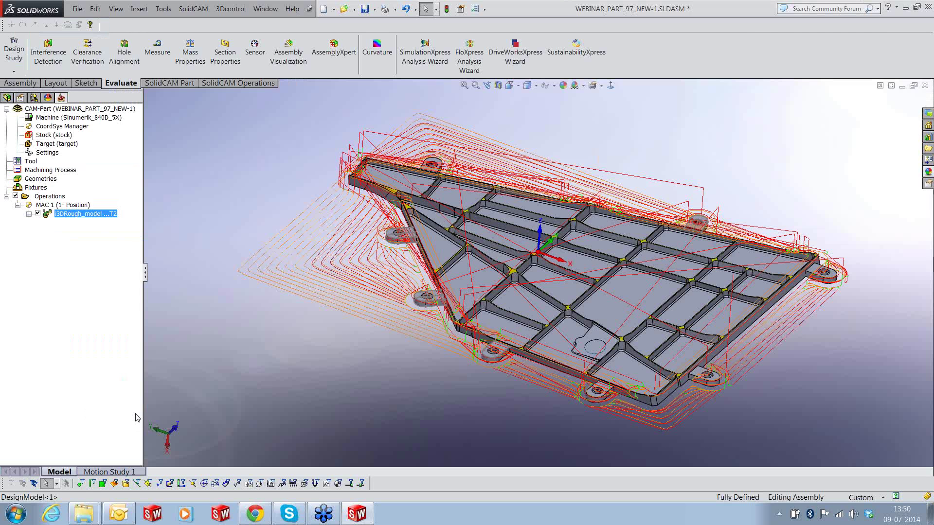
Examine the ribbed part's pockets, rib intersections and floor fillets
scroll(540, 303, "down", 2)
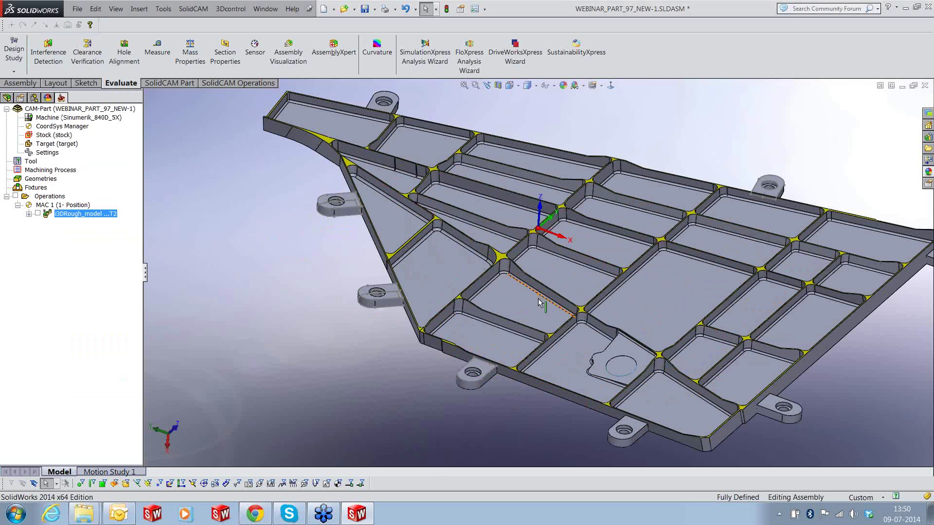
scroll(540, 302, "up", 2)
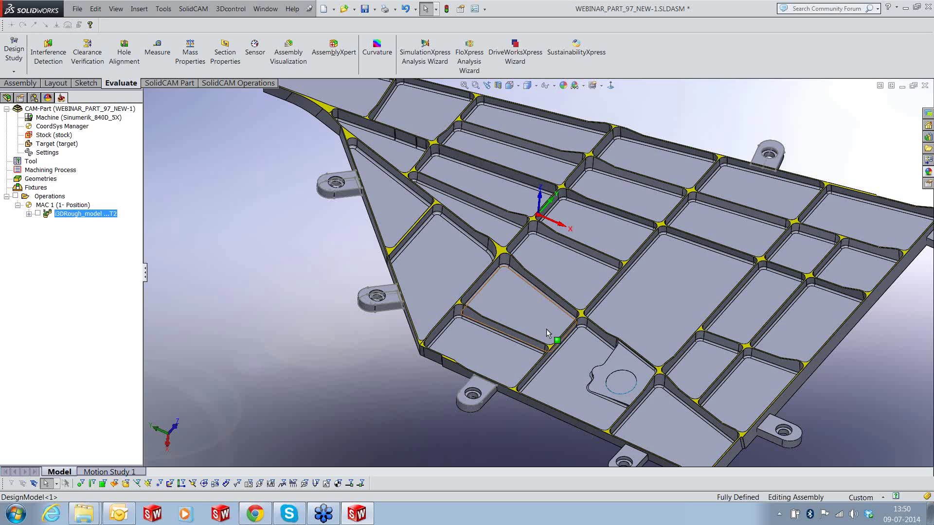
scroll(547, 328, "up", 2)
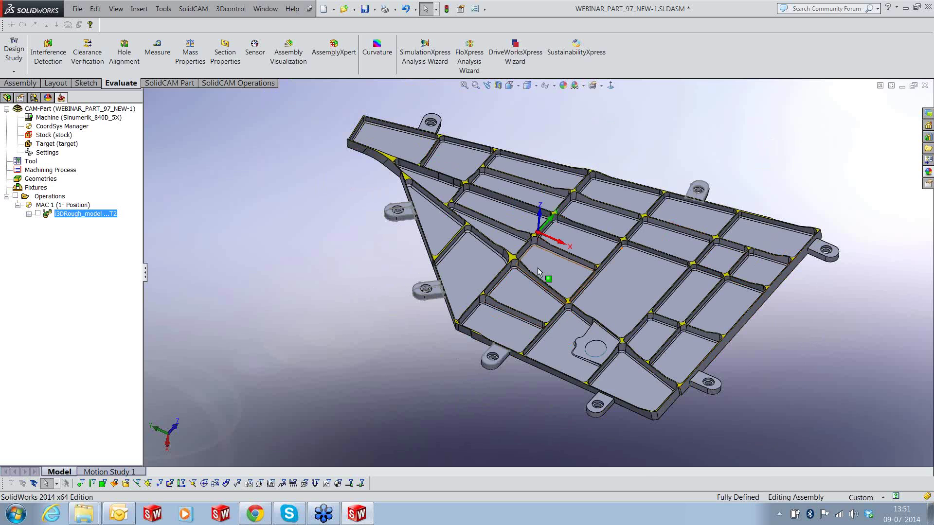
scroll(538, 268, "down", 1)
scroll(528, 269, "down", 5)
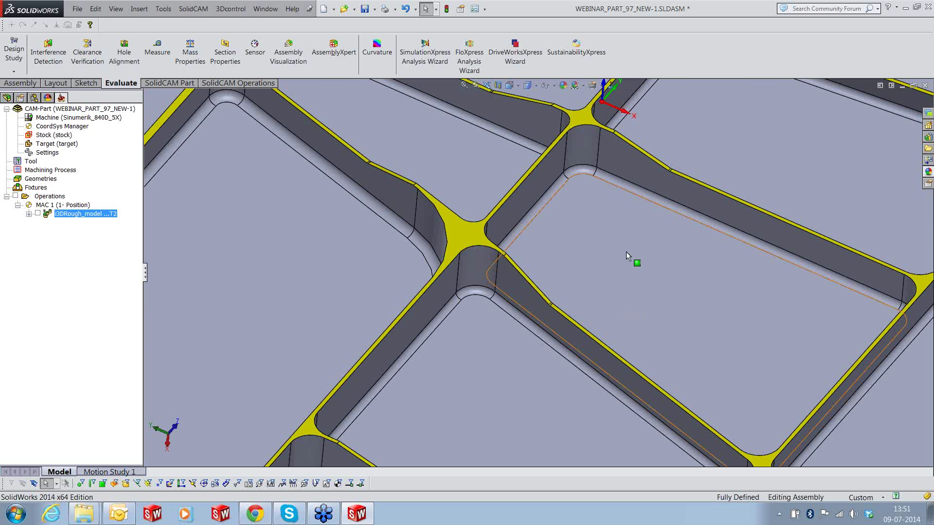
scroll(626, 252, "up", 1)
key("f")
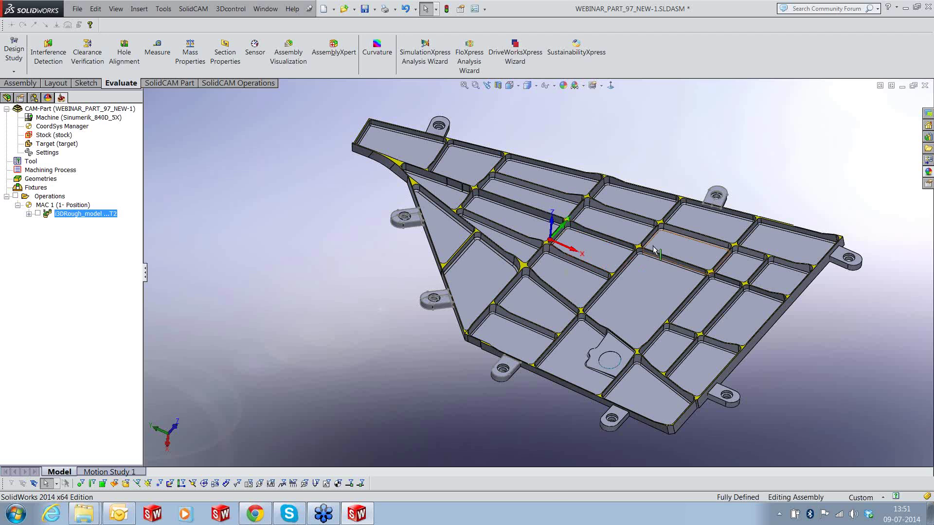
scroll(654, 251, "down", 2)
Add an HM Roughing operation at MAC 1 (1- Position) using the target geometry
right_click(86, 214)
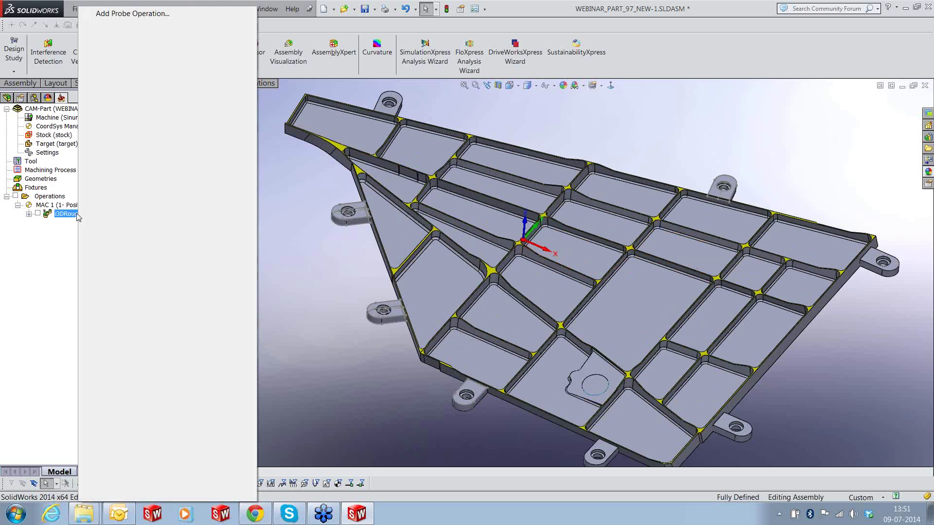
mouse_move(151, 31)
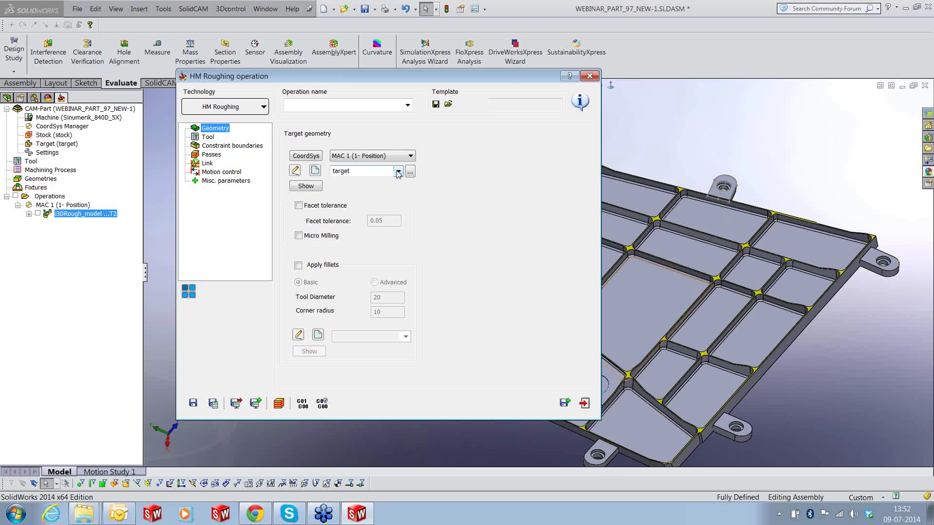
Create a ball nose mill for the HM Roughing operation with 10 mm diameter, 50 mm outside holder length and 25 mm cutting length
left_click(210, 137)
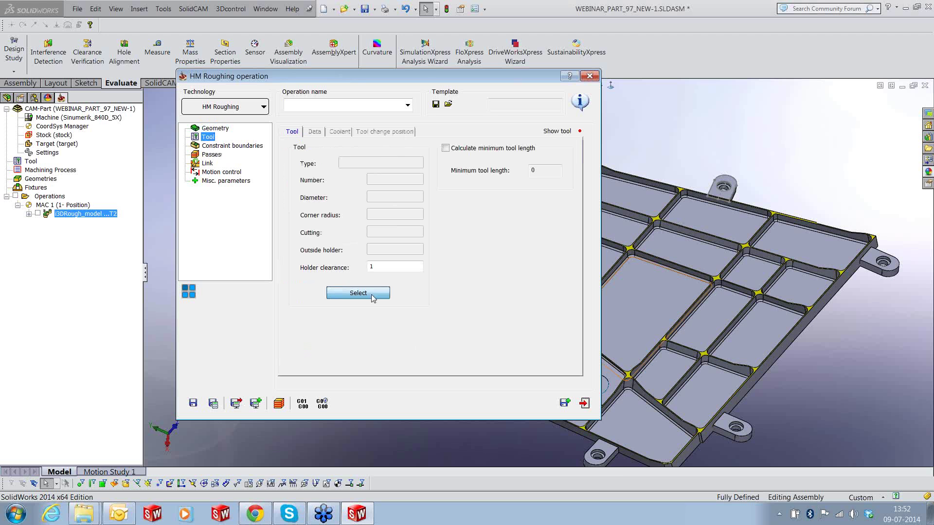
left_click(371, 294)
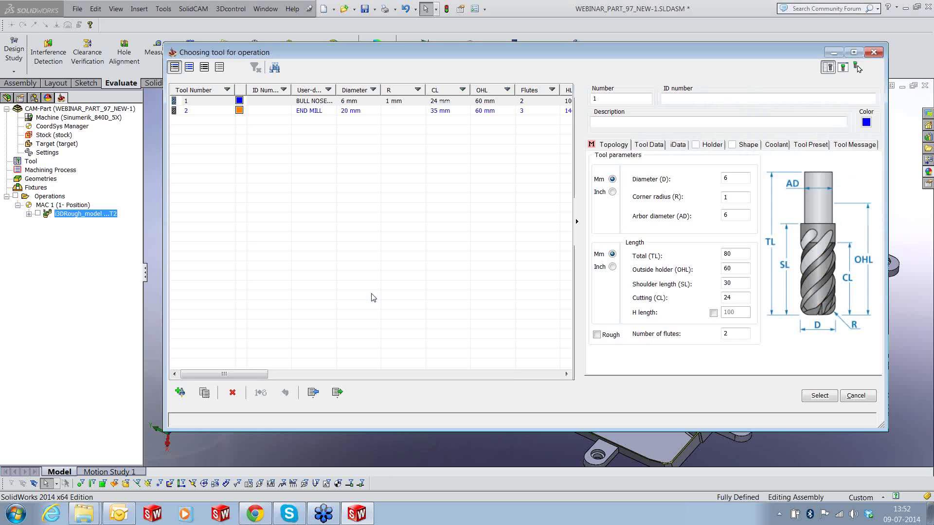
left_click(707, 104)
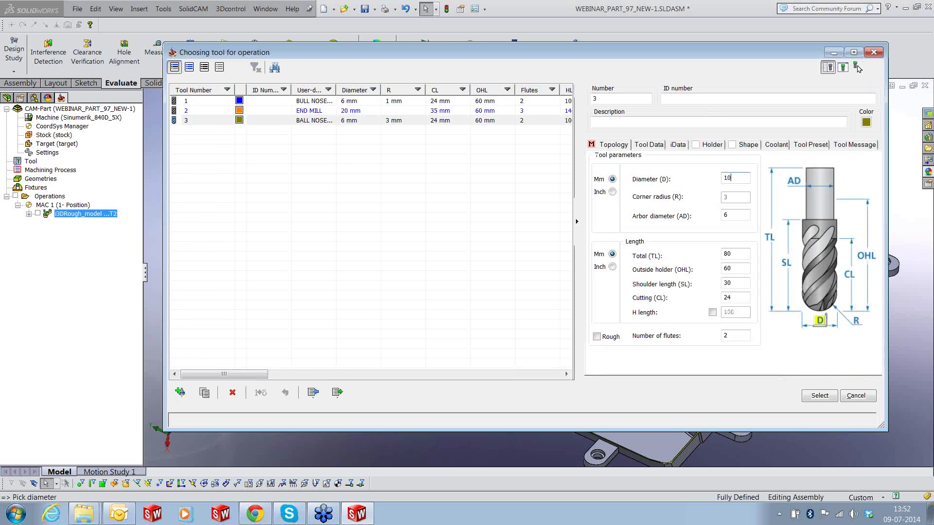
type("10")
key("Tab")
key("Tab")
key("Tab")
type("50")
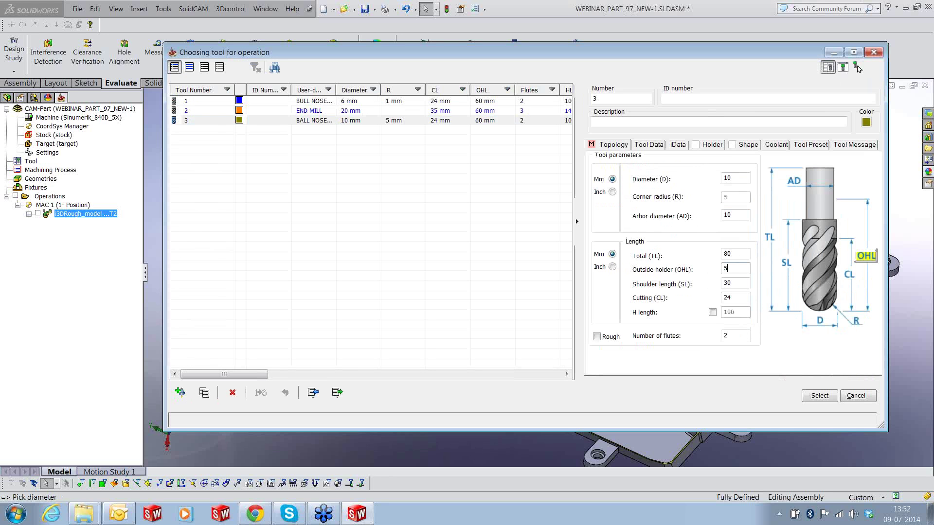
key("Tab")
key("Tab")
type("25")
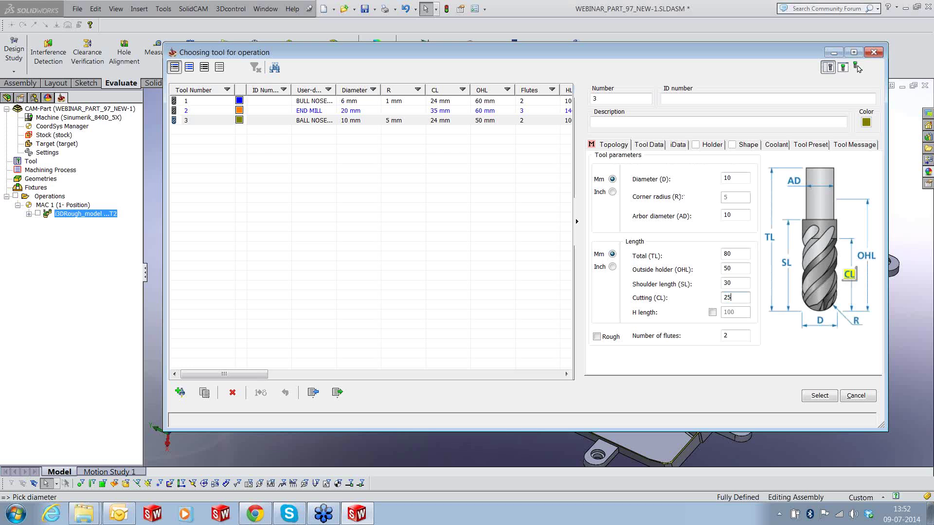
key("Tab")
key("Tab")
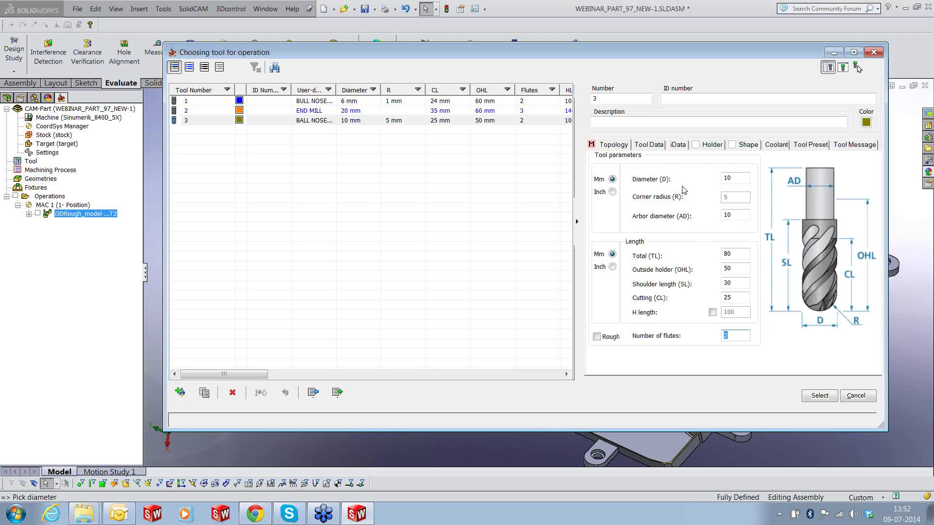
Fit the new ball nose mill with the HSK A 63 ER 32x80 holder and assign it to the HM Roughing operation
left_click(715, 144)
left_click(624, 199)
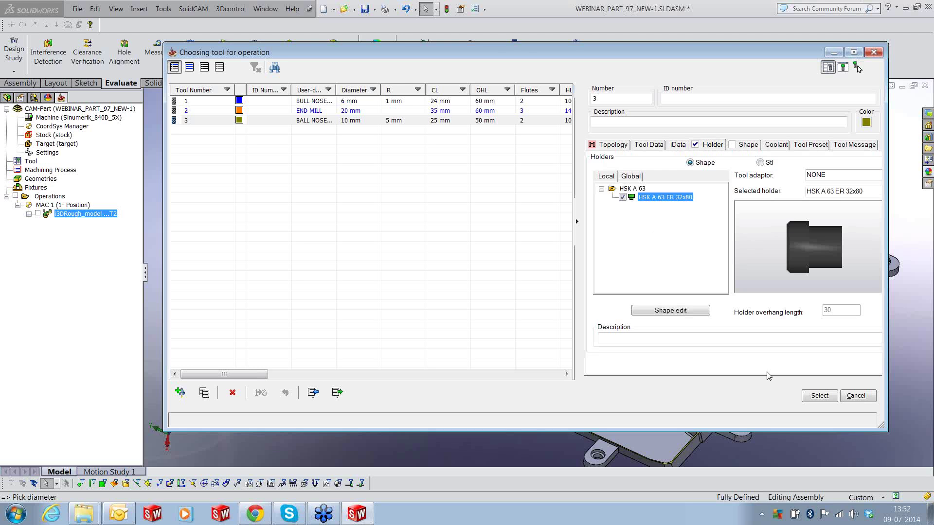
left_click(819, 395)
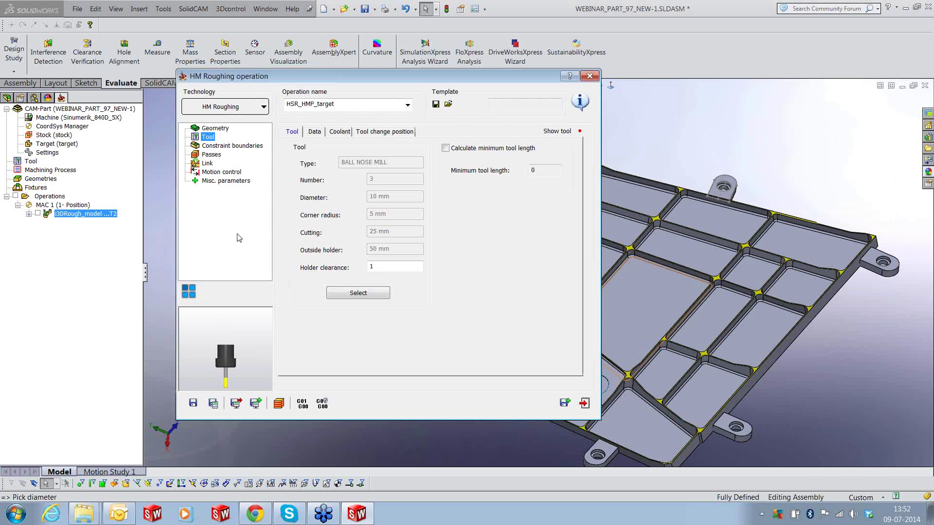
Change the operation's technology from HM Roughing to Contour roughing
left_click(225, 147)
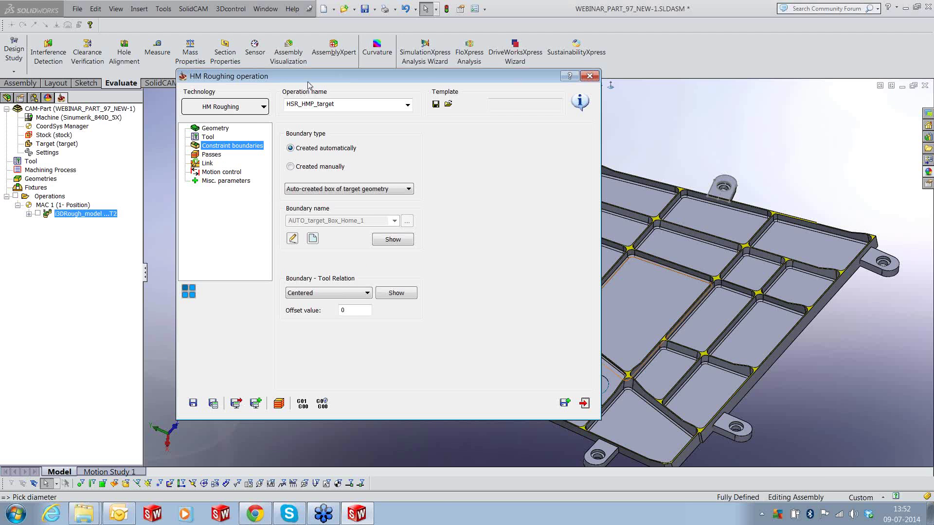
left_click_drag(307, 80, 301, 77)
left_click(218, 104)
left_click(220, 118)
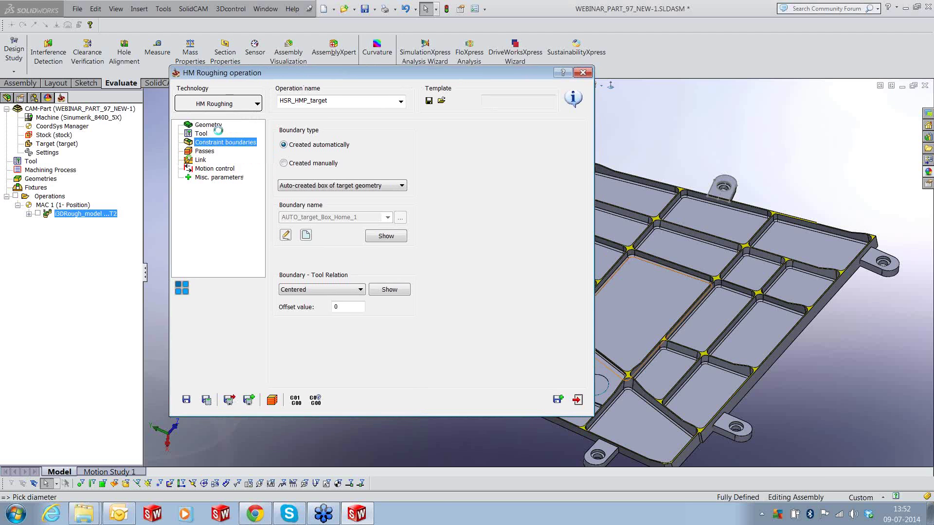
Create a ball nose mill for the Contour roughing operation with 10 mm diameter, 50 mm outside holder length and 25 mm cutting length
left_click(201, 133)
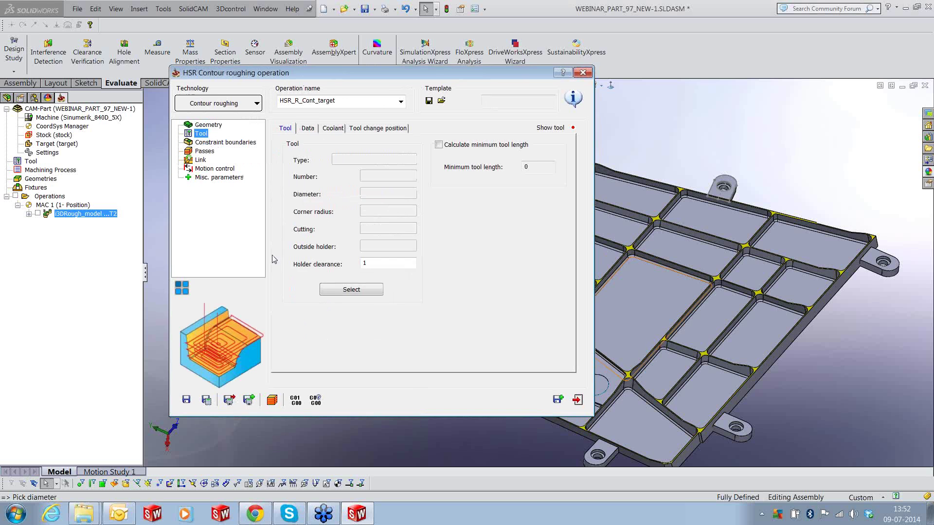
left_click(341, 290)
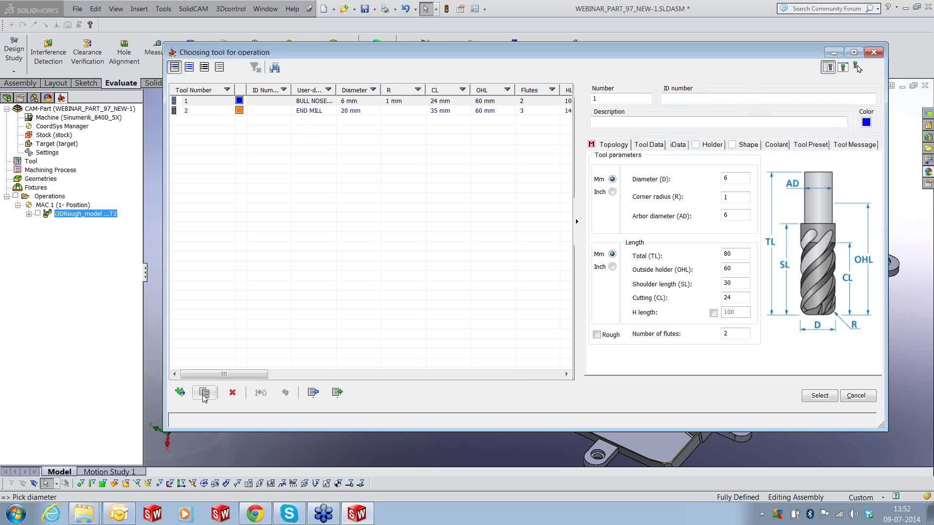
left_click(180, 392)
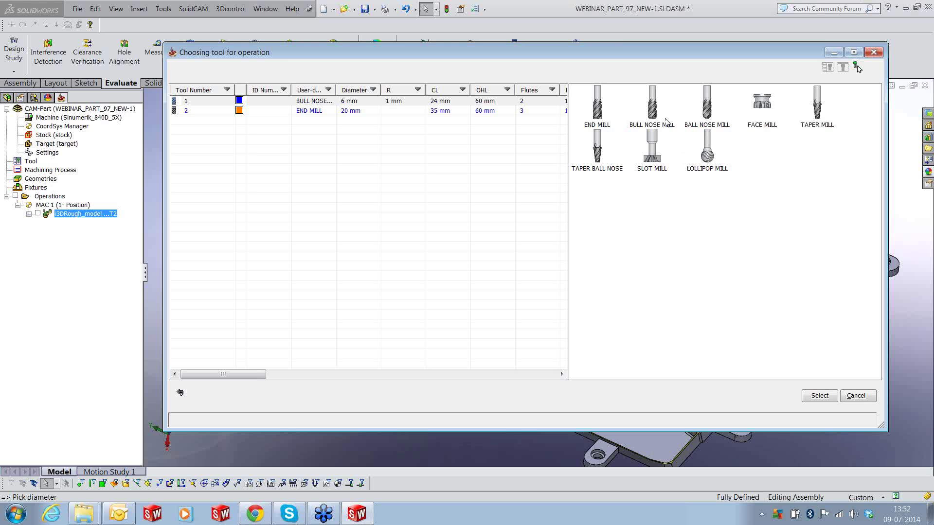
left_click(708, 110)
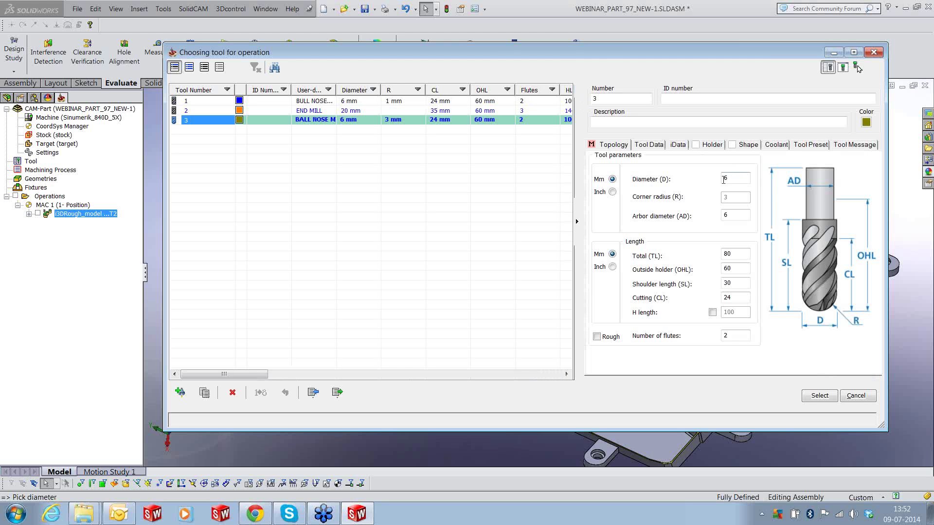
type("10")
key("Tab")
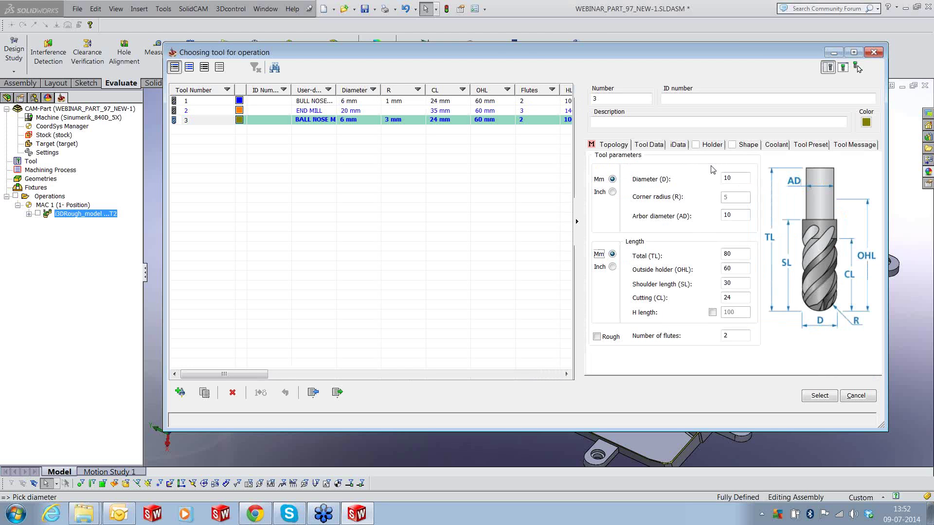
type("50")
key("Tab")
key("Tab")
type("25")
key("Tab")
Add the HSK A 63 ER 32x80 holder to the ball nose mill and assign the tool to the Contour roughing operation
left_click(712, 145)
left_click(623, 197)
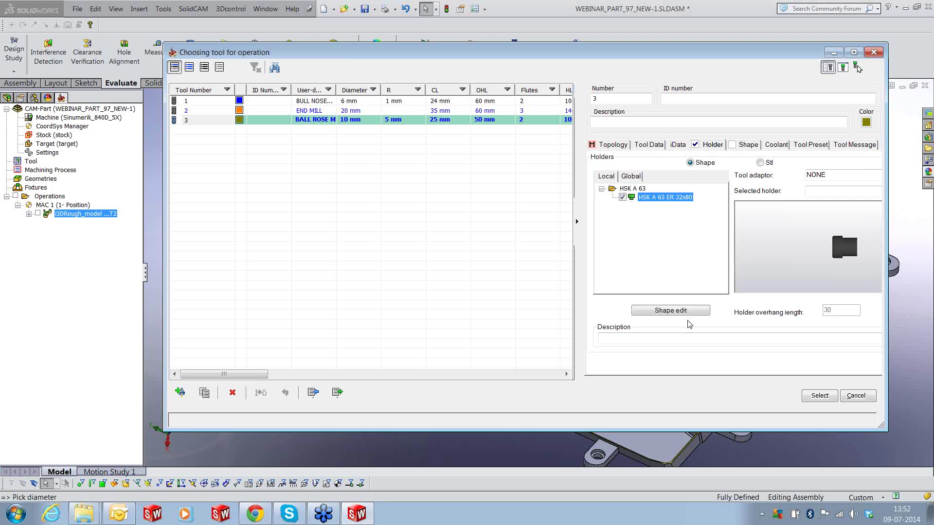
left_click(818, 396)
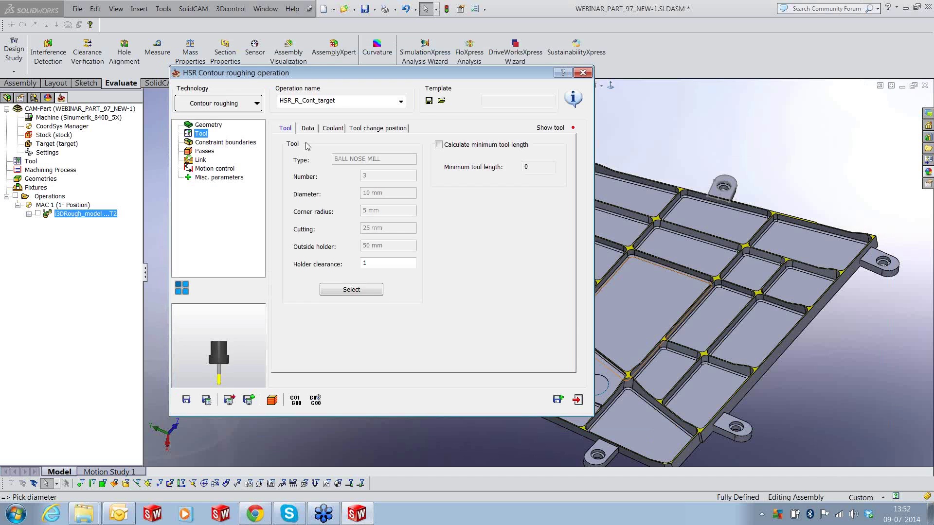
Switch the operation's constraint boundary to manual creation from selected faces
left_click(203, 143)
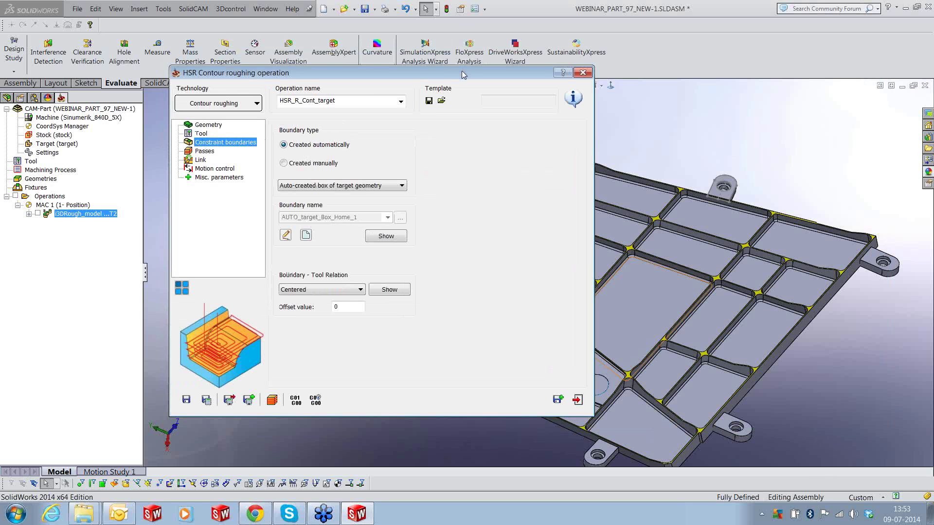
left_click_drag(464, 76, 331, 85)
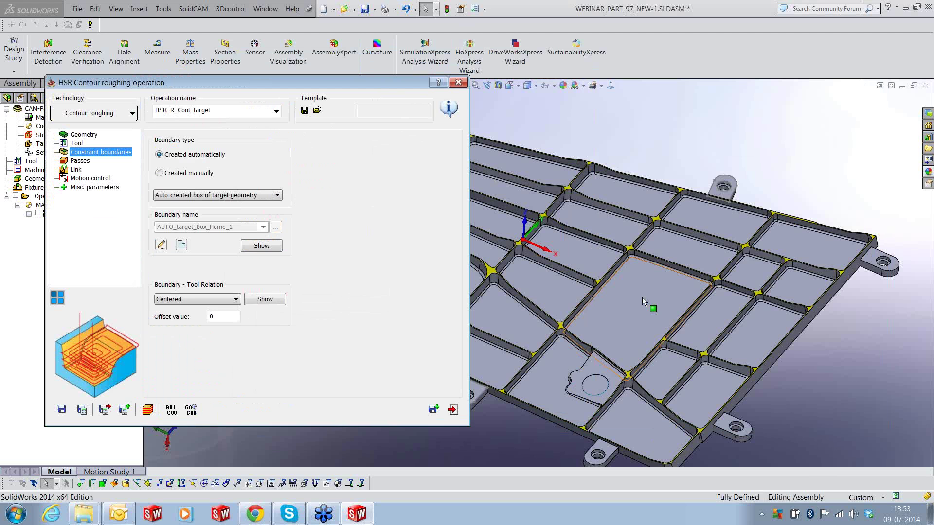
left_click(187, 173)
left_click_drag(227, 89, 328, 79)
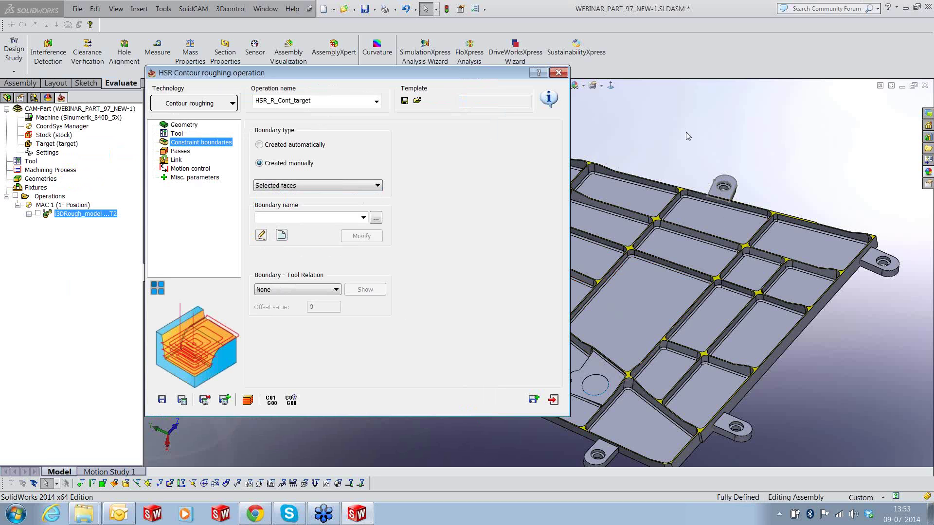
Define a new selected-faces boundary whose drive faces are all faces matching the yellow color of the rib tops
left_click(281, 236)
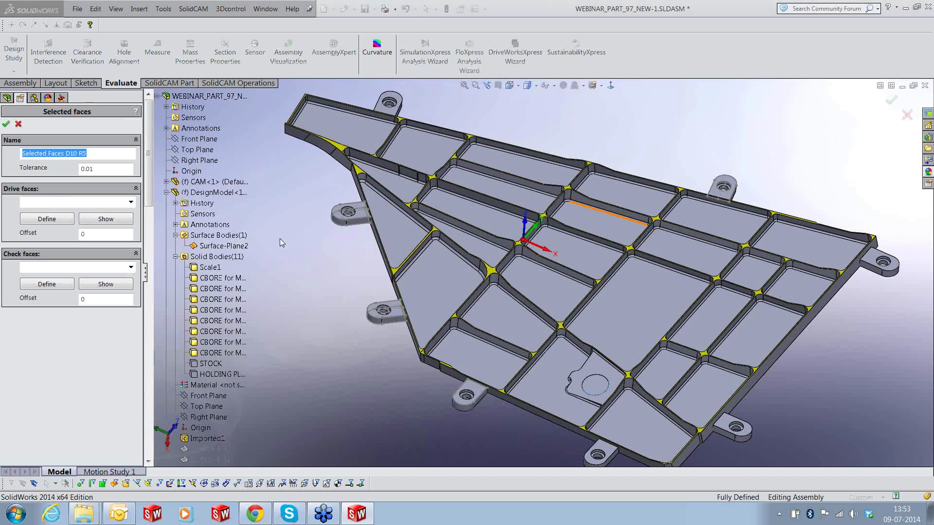
left_click(452, 281)
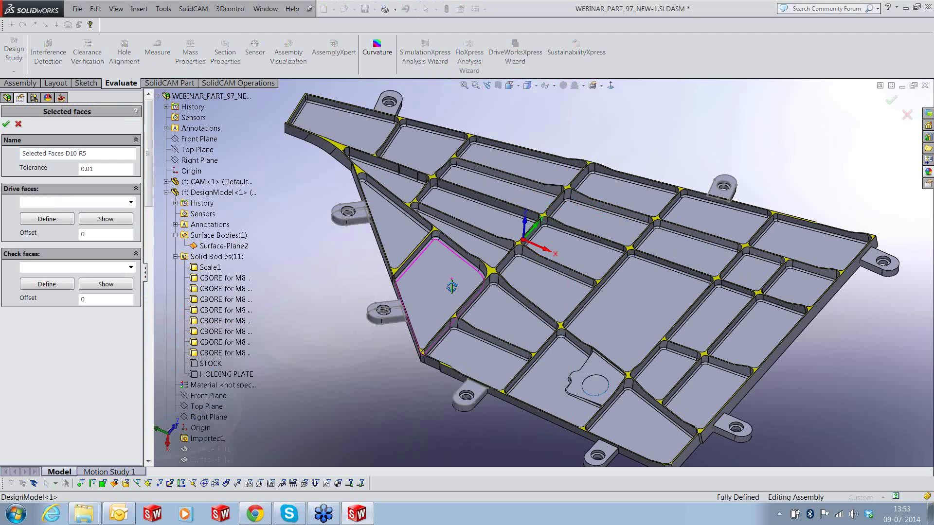
middle_click_drag(452, 286, 451, 292)
left_click(39, 219)
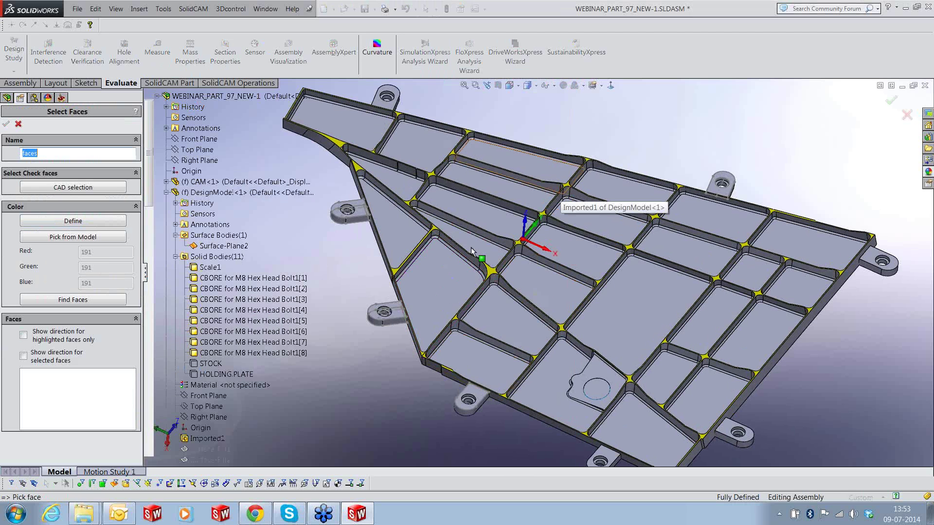
left_click(64, 237)
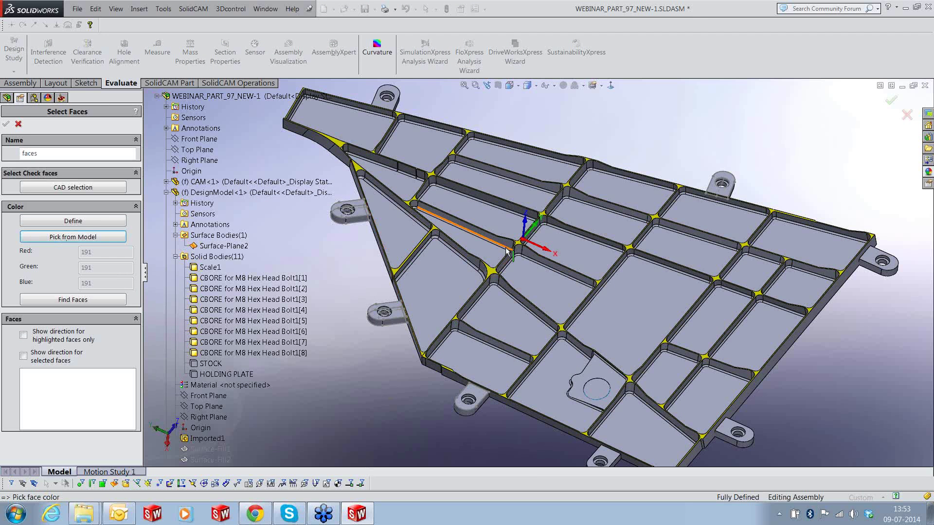
scroll(507, 251, "down", 2)
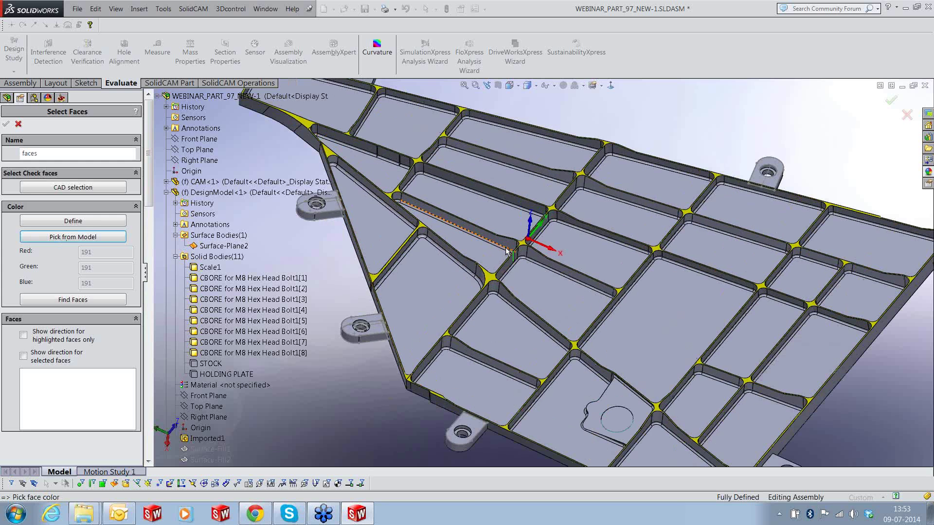
scroll(507, 250, "down", 3)
left_click(486, 321)
scroll(487, 321, "up", 6)
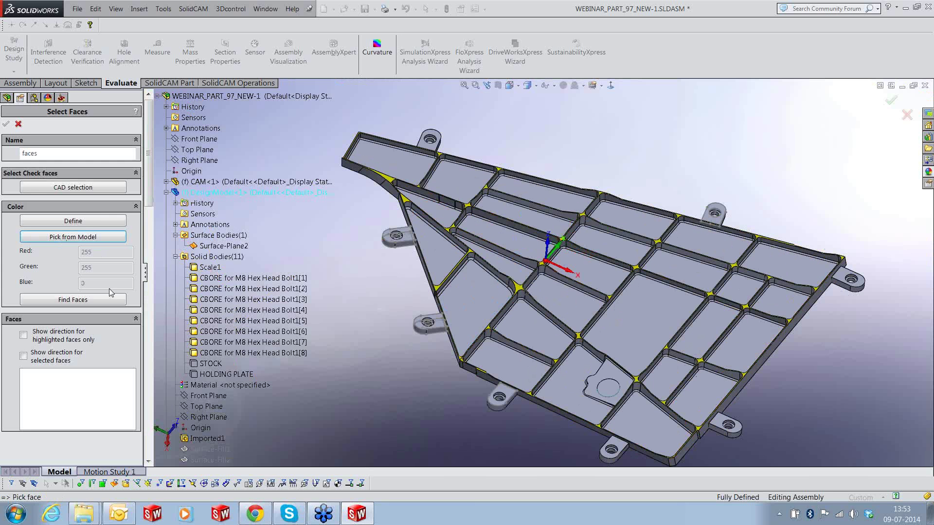
left_click(100, 300)
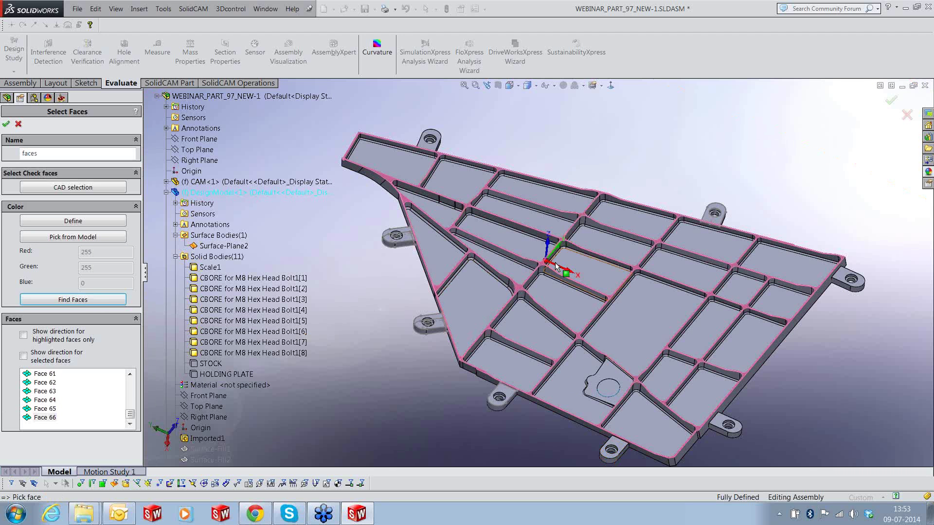
mouse_move(555, 263)
middle_mouse_down()
mouse_move(574, 316)
mouse_move(554, 254)
middle_mouse_up()
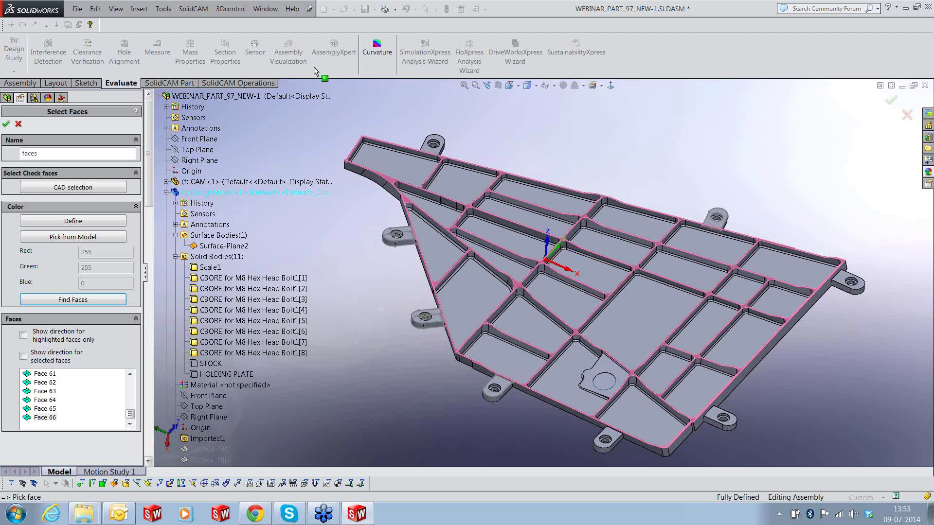
left_click(6, 125)
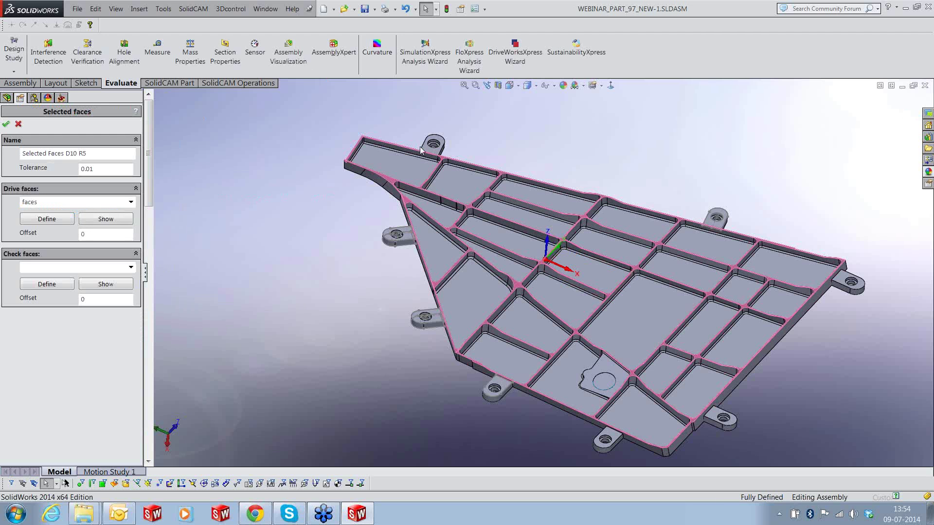
Set the drive faces' offset to 1.5 and finish the selected-faces boundary
left_click(106, 234)
type("1.5")
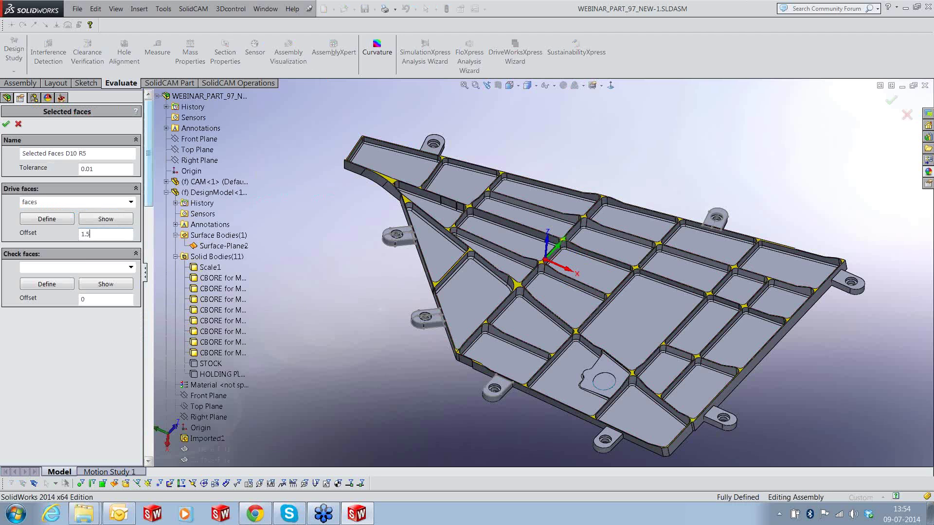
left_click(6, 125)
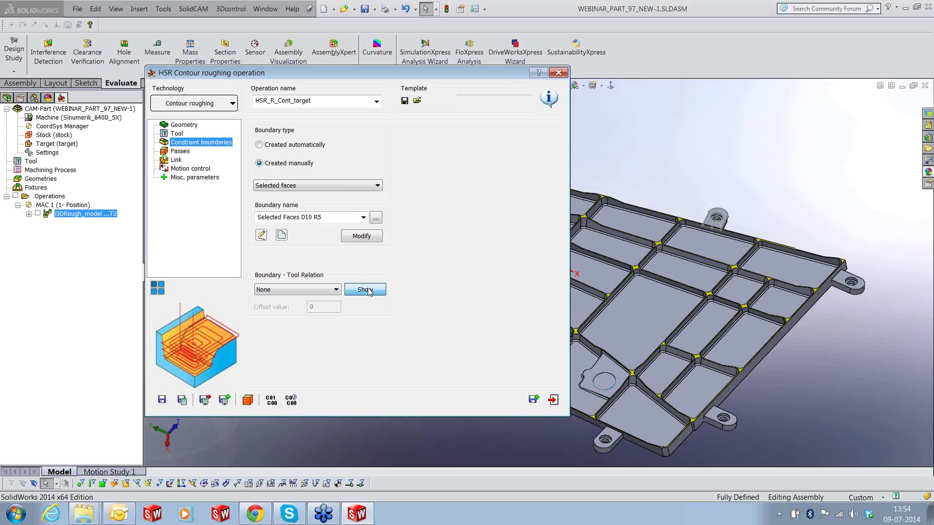
Display the constraint boundary over the ribbed part, inspect it from another angle, and return to the operation
left_click(367, 288)
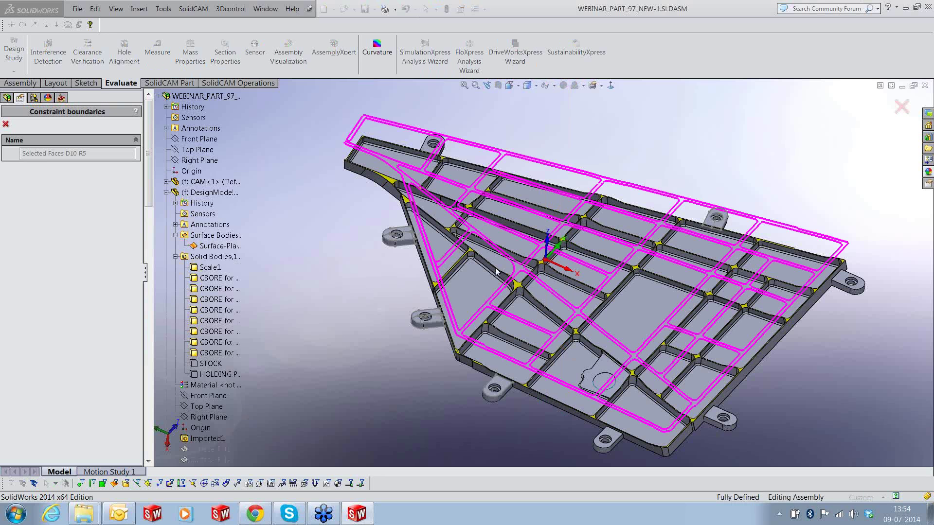
middle_click_drag(496, 271, 574, 289)
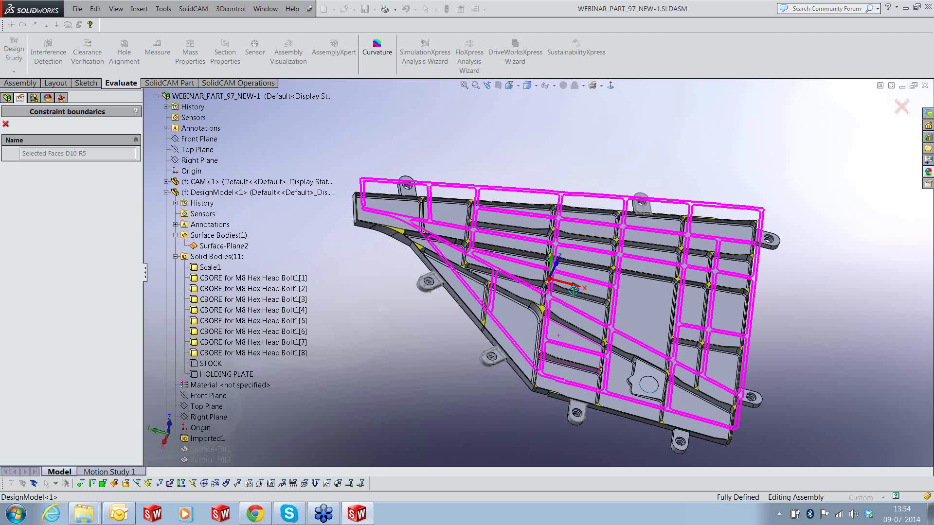
left_click(6, 124)
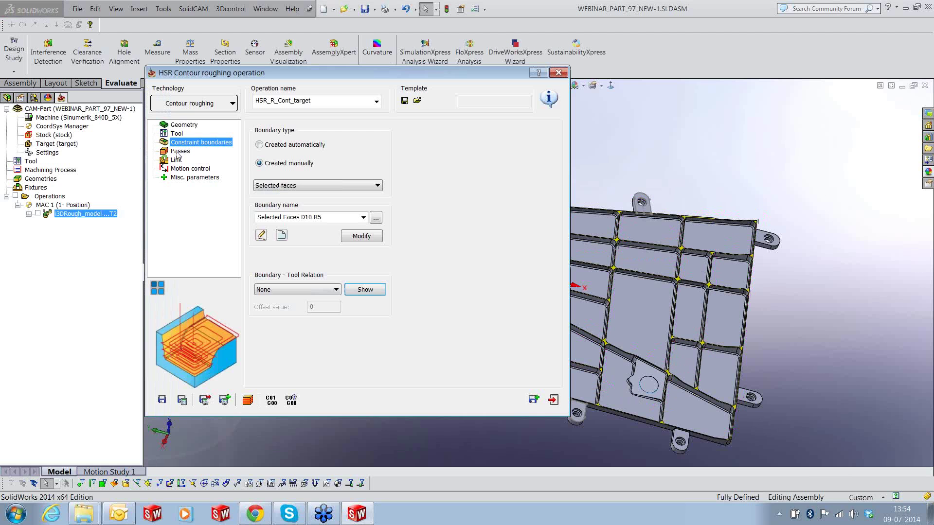
Set the contour roughing passes' wall offset and floor offset to 0.5 and the tolerance to 0.1
left_click(180, 151)
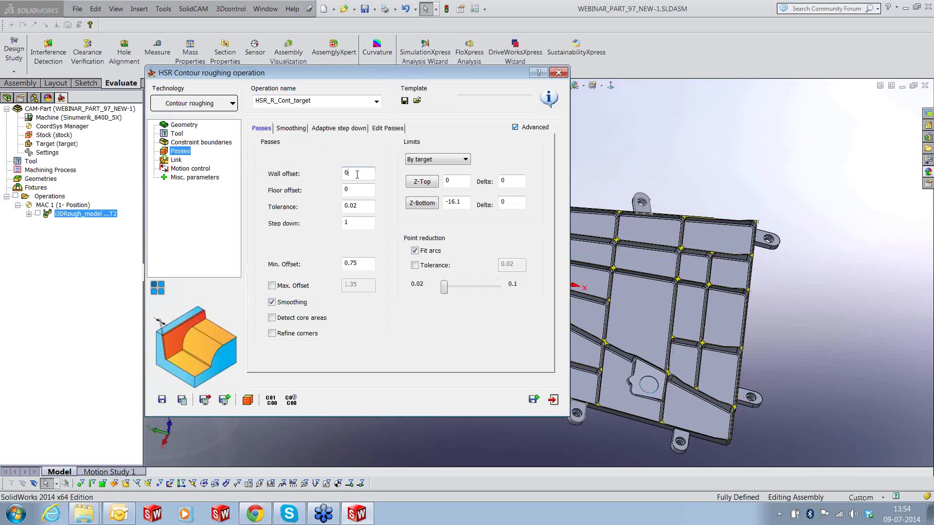
type("0.5")
left_click(366, 188)
left_click(342, 207)
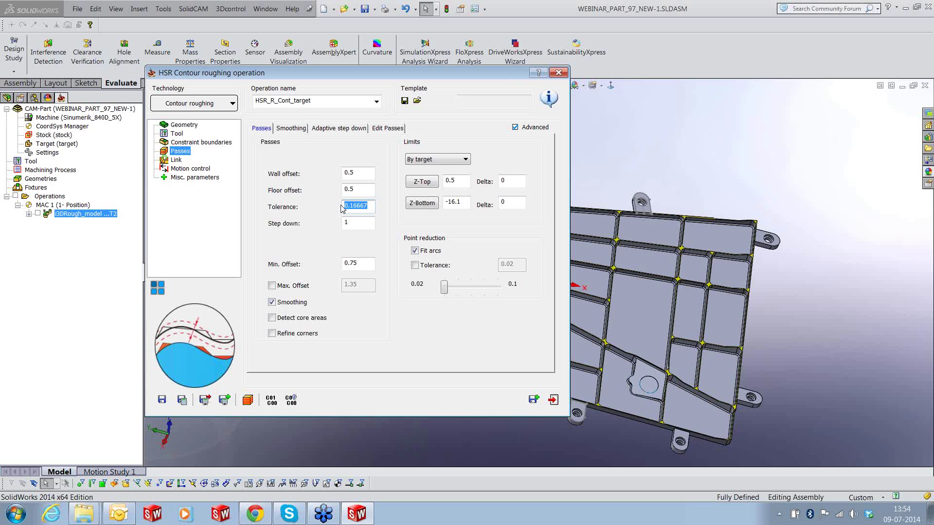
type("0.1")
Set the passes' minimum offset to 2, enable the maximum offset of 3.6, and turn on Refine corners
left_click_drag(368, 266, 335, 267)
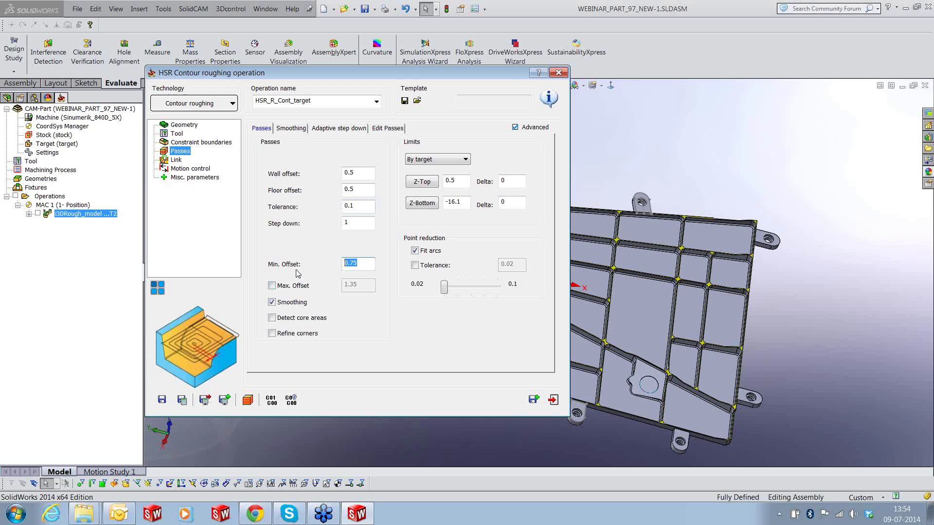
type("2")
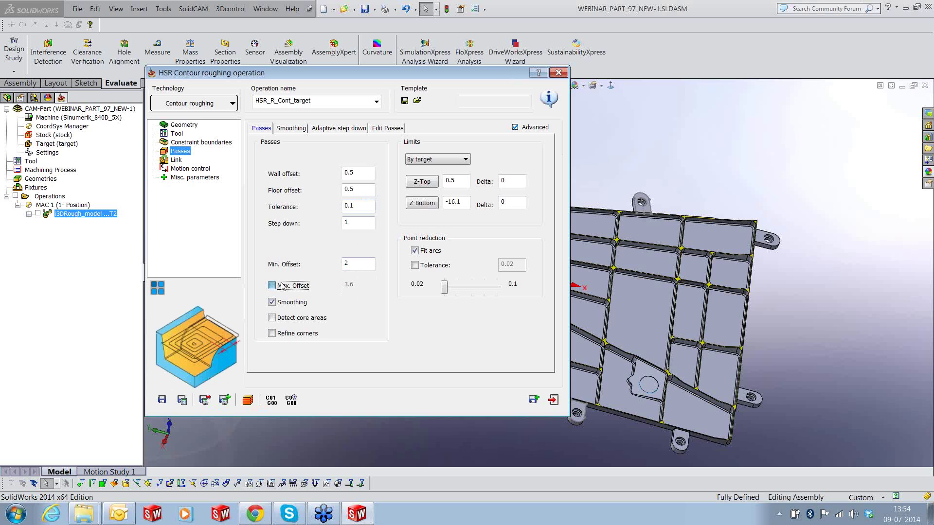
left_click(285, 286)
left_click(305, 335)
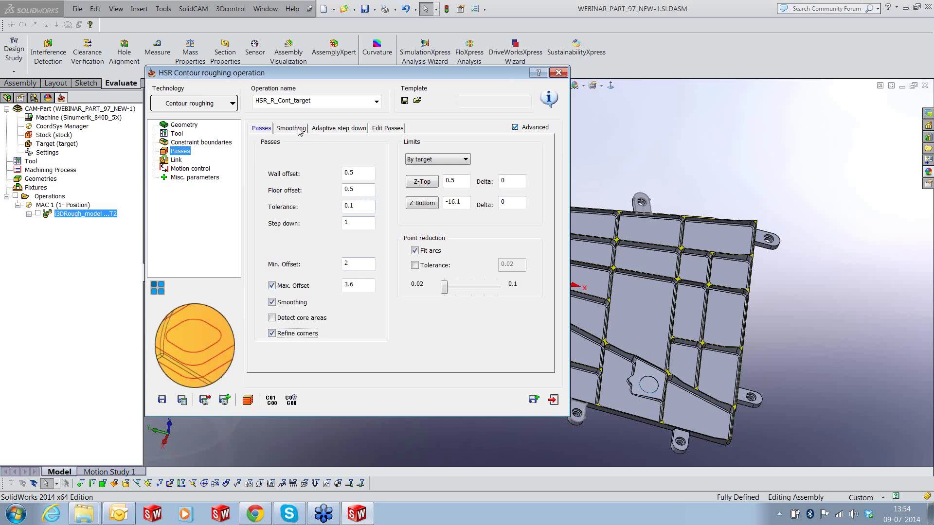
Set the adaptive step down of the contour roughing passes to None
left_click(339, 128)
left_click(320, 170)
left_click(319, 180)
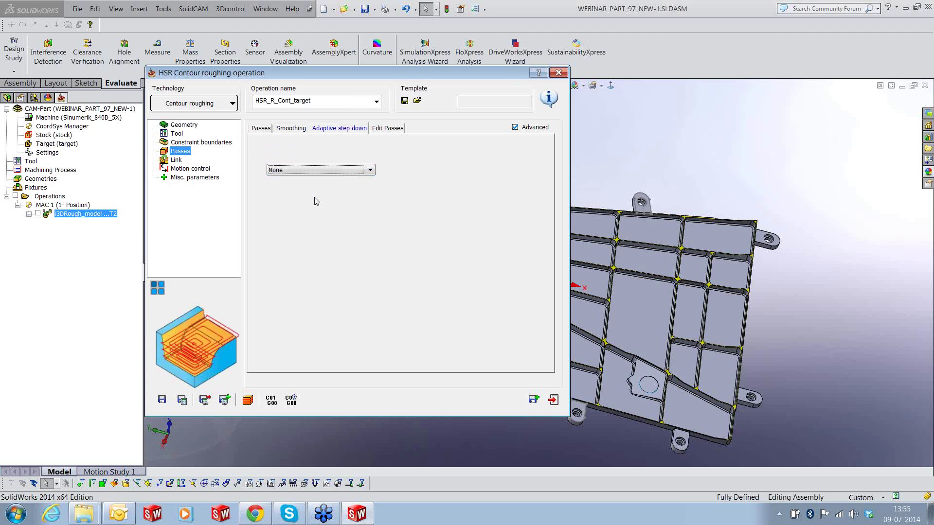
Configure the link ramping with a 5° maximum ramp angle, a ramp height offset of 1, and profile ramping
left_click(176, 159)
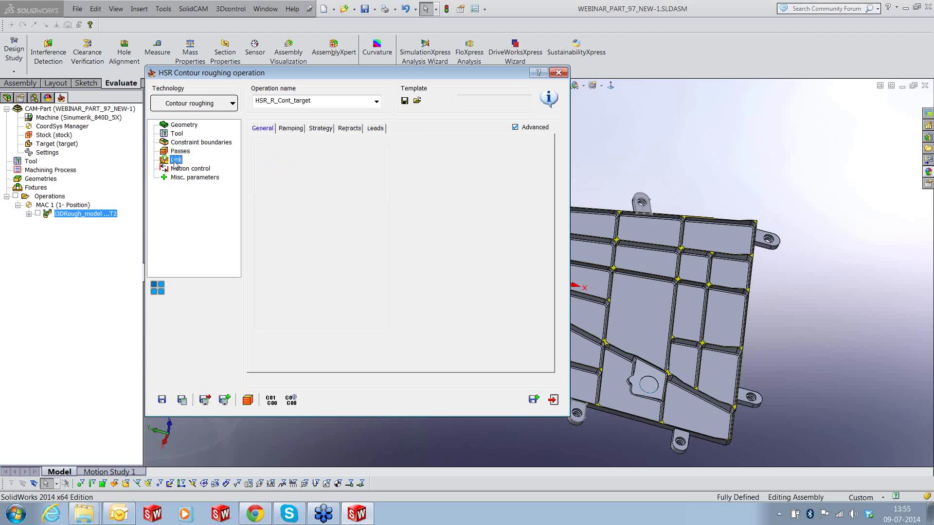
left_click(294, 131)
left_click_drag(359, 160, 372, 182)
type("5")
type("1")
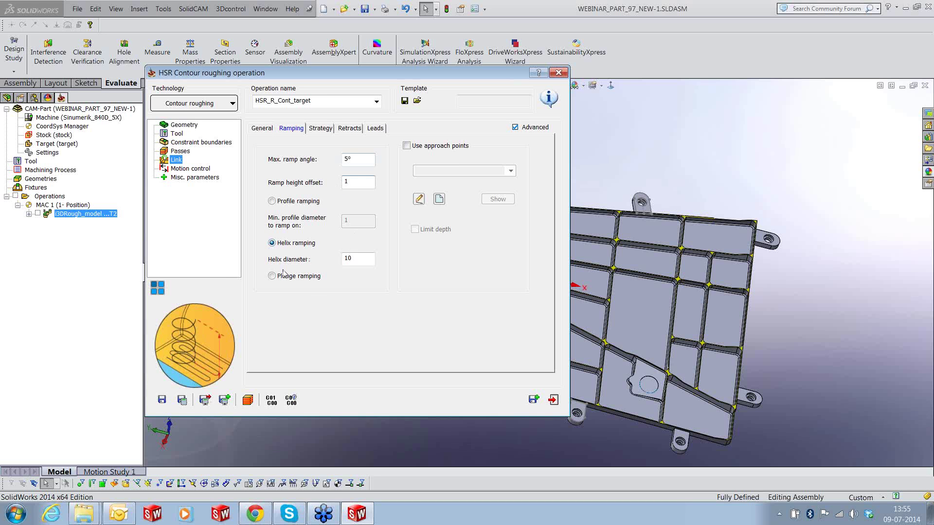
left_click(305, 204)
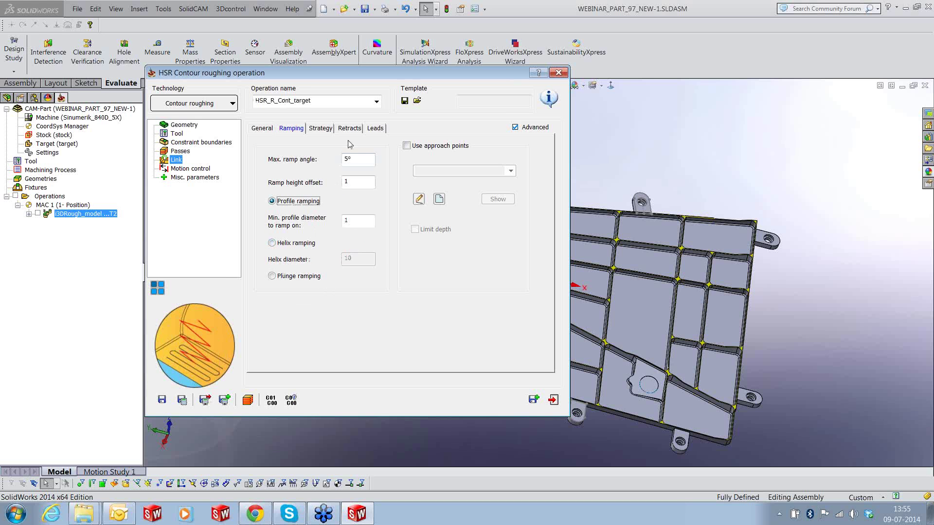
Set the retract style to Minimal vertical retract and the Clear surface by value to 10
left_click(325, 130)
left_click(340, 130)
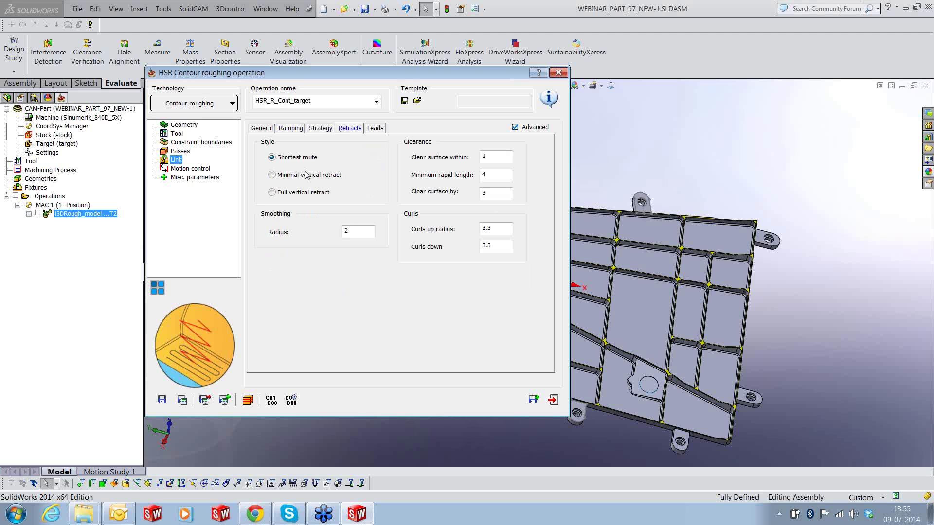
left_click(306, 175)
left_click(496, 194)
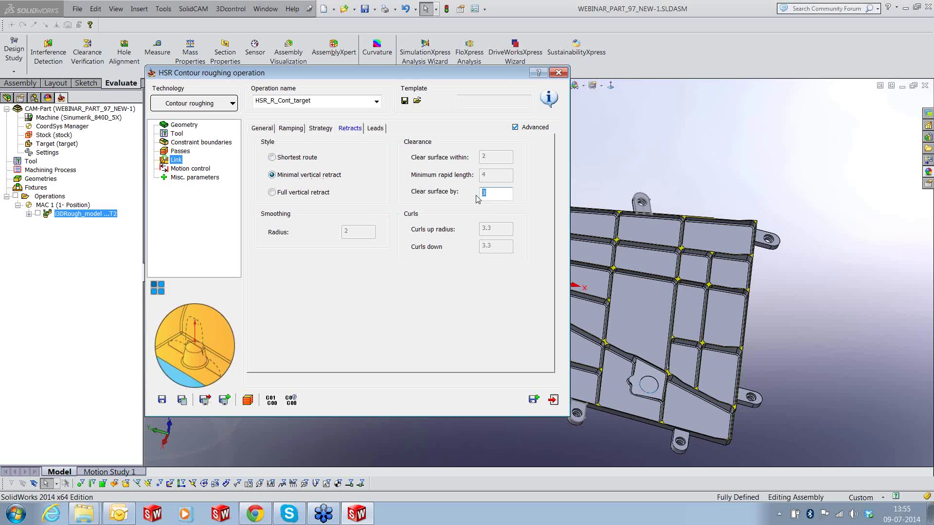
type("10")
Review the lead and motion control settings, and save and close the contour roughing operation
left_click(376, 128)
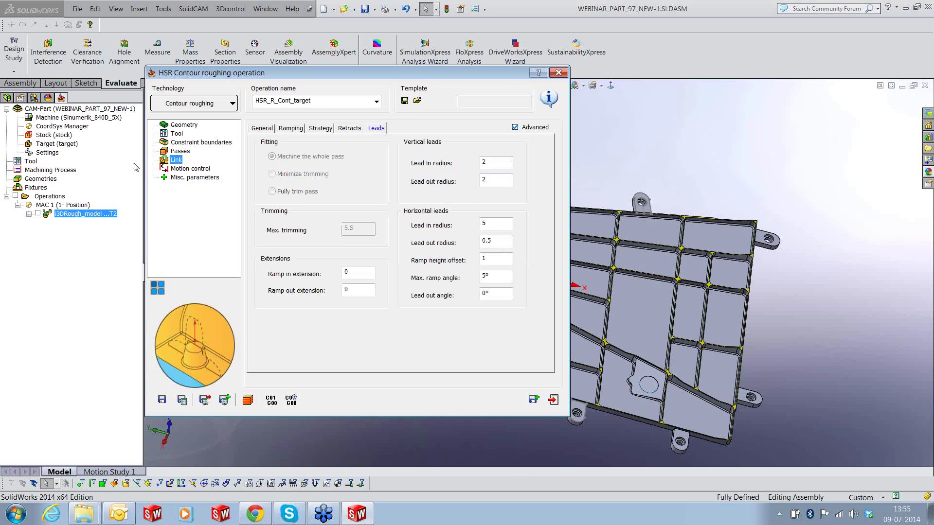
left_click(178, 170)
left_click(162, 400)
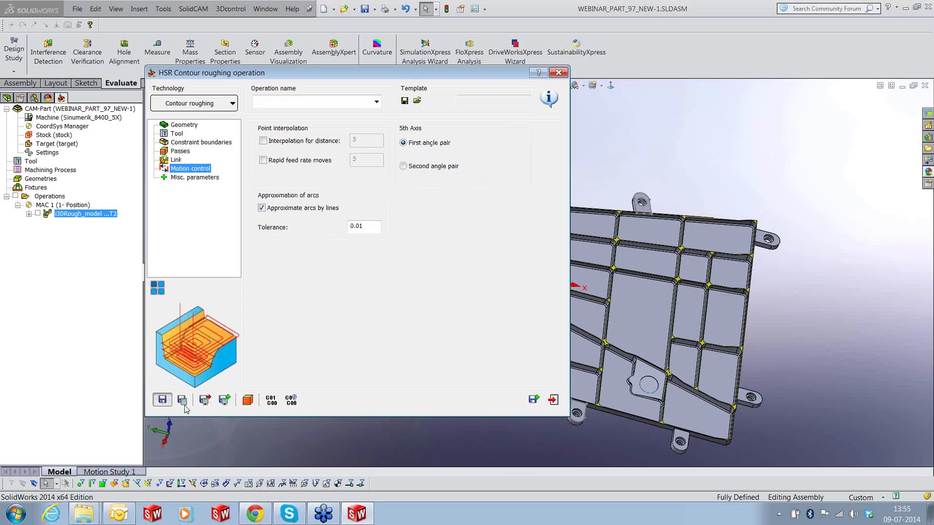
left_click(553, 399)
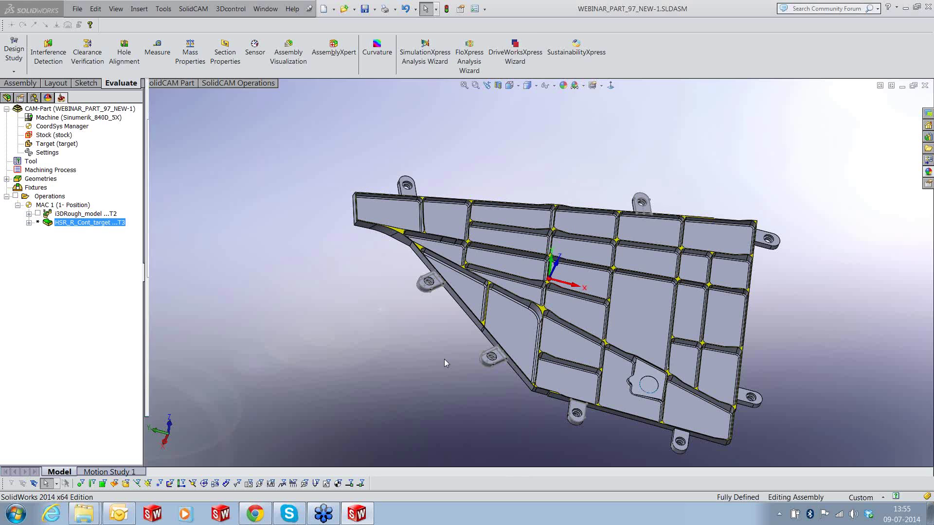
Calculate the HSR_R_Cont_target operation and display its tool path over the ribbed part
right_click(77, 223)
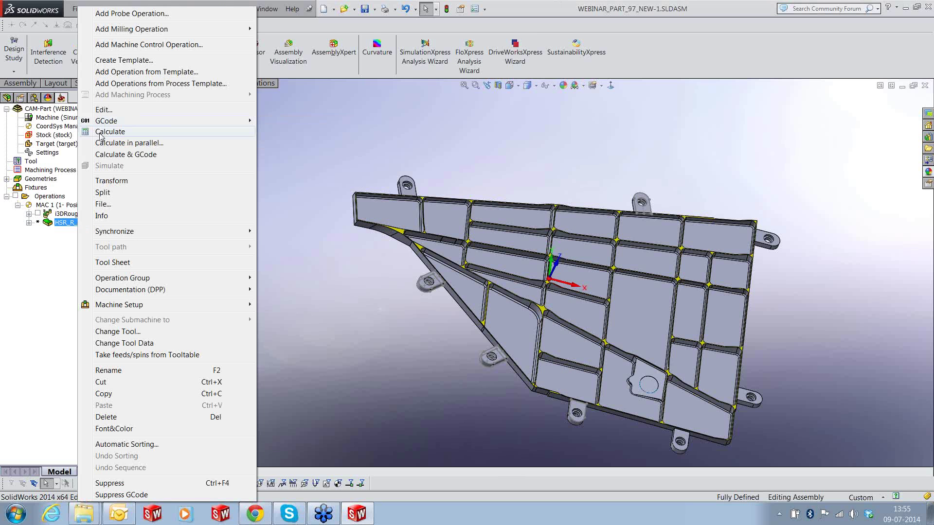
left_click(112, 129)
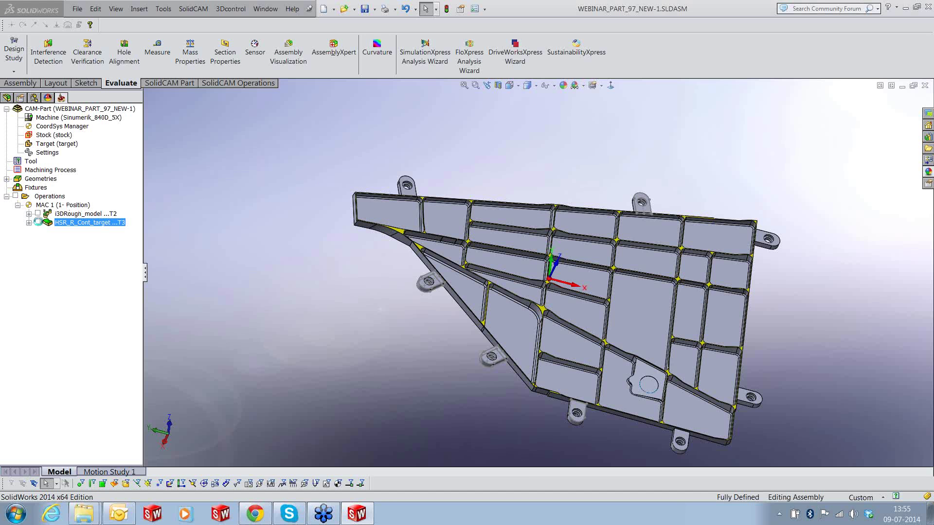
left_click(38, 222)
middle_click_drag(607, 294, 620, 318)
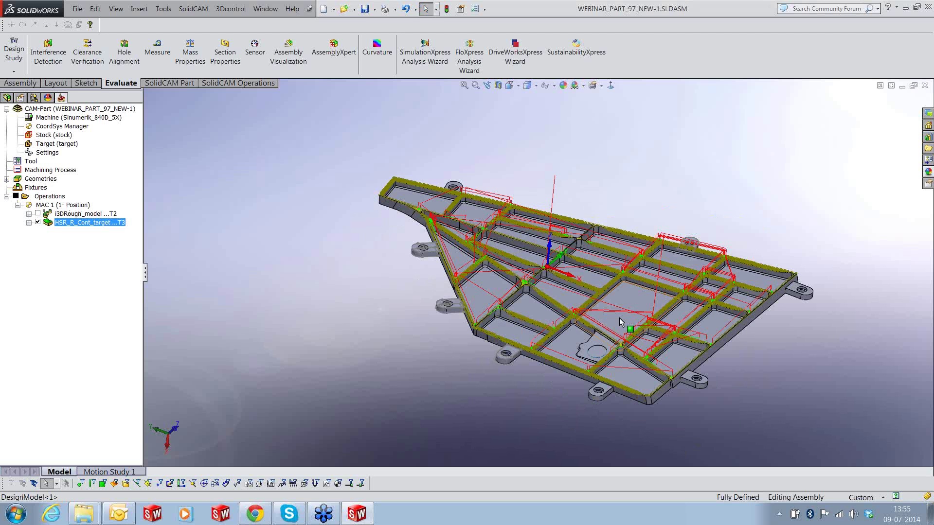
scroll(620, 317, "down", 2)
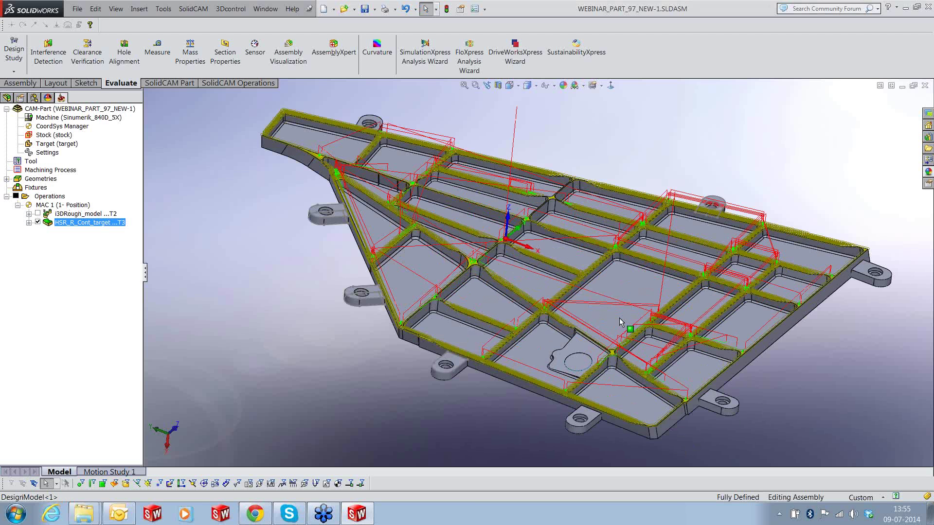
Simulate the contour roughing operation in SolidVerify, inspect the machined rib tops from another angle, and exit the simulation
right_click(90, 223)
left_click(122, 165)
left_click(144, 256)
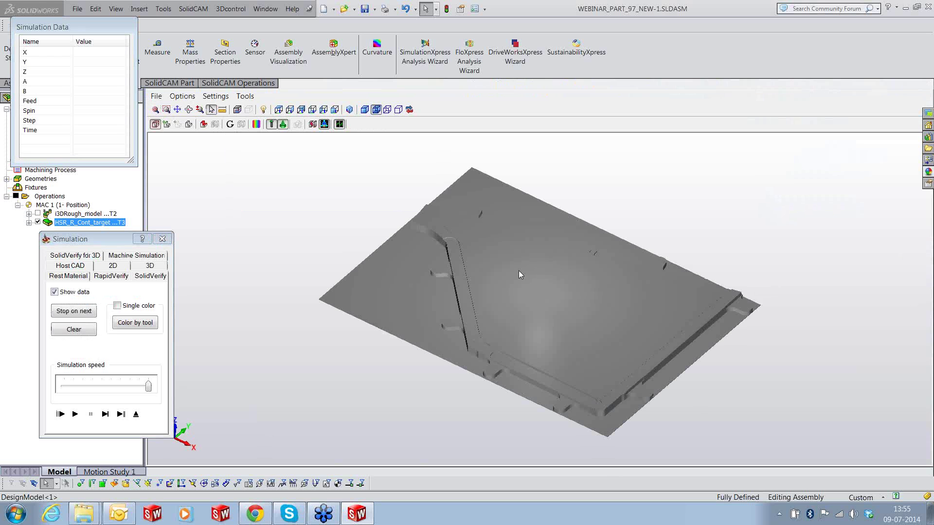
left_click(262, 111)
left_click(75, 414)
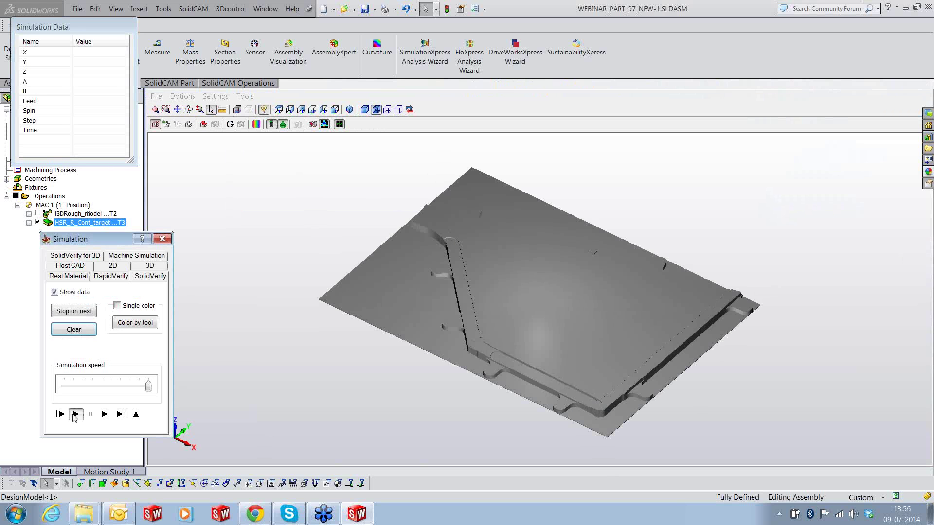
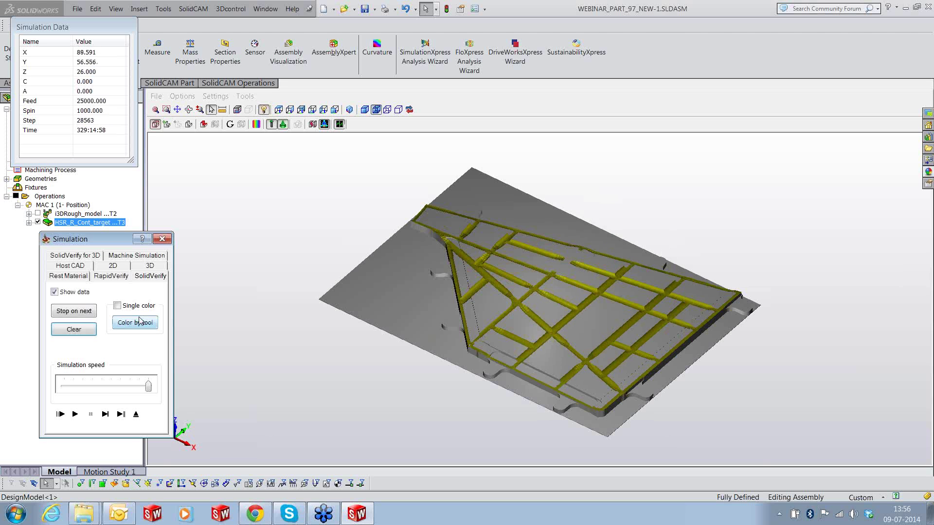
left_click(555, 280)
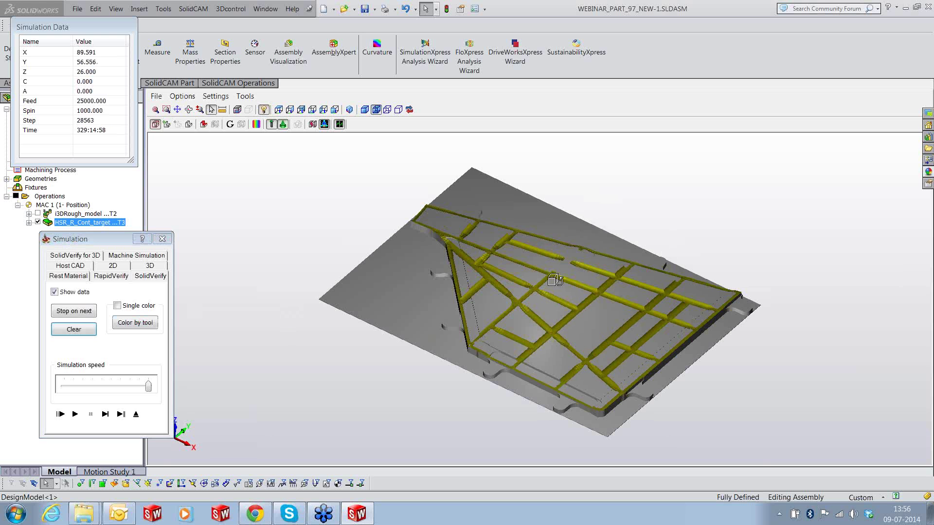
mouse_move(555, 280)
left_mouse_down()
mouse_move(556, 297)
mouse_move(567, 274)
left_mouse_up()
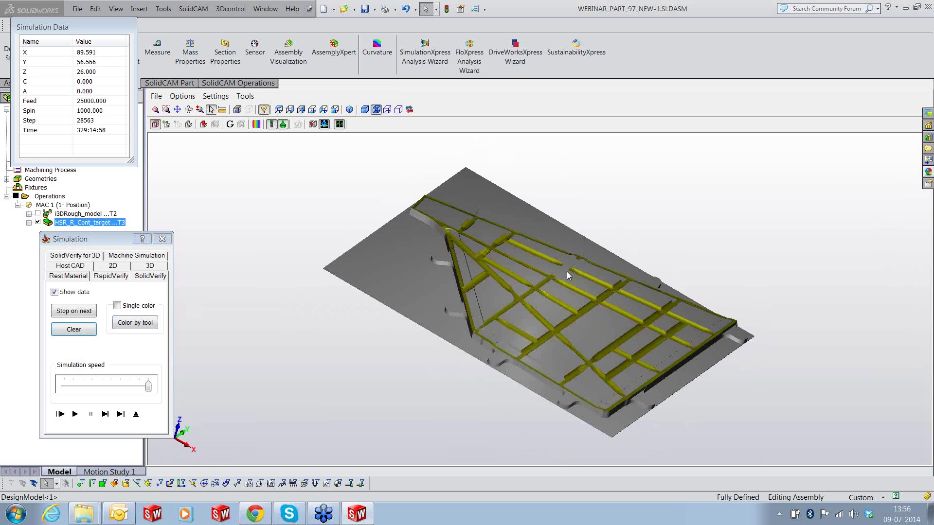
left_click(137, 417)
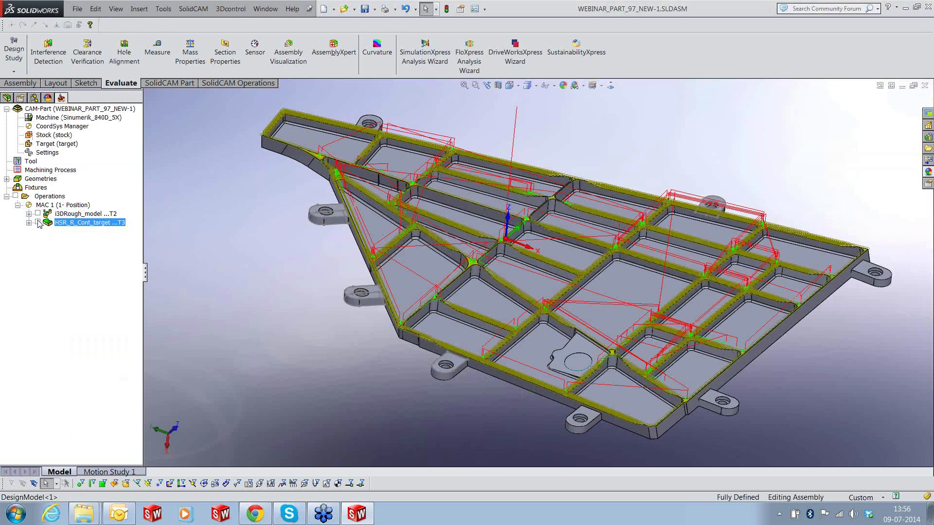
Hide the contour roughing tool path and add an HSM 3D Constant step over operation using the existing 10 mm ball nose mill
right_click(37, 222)
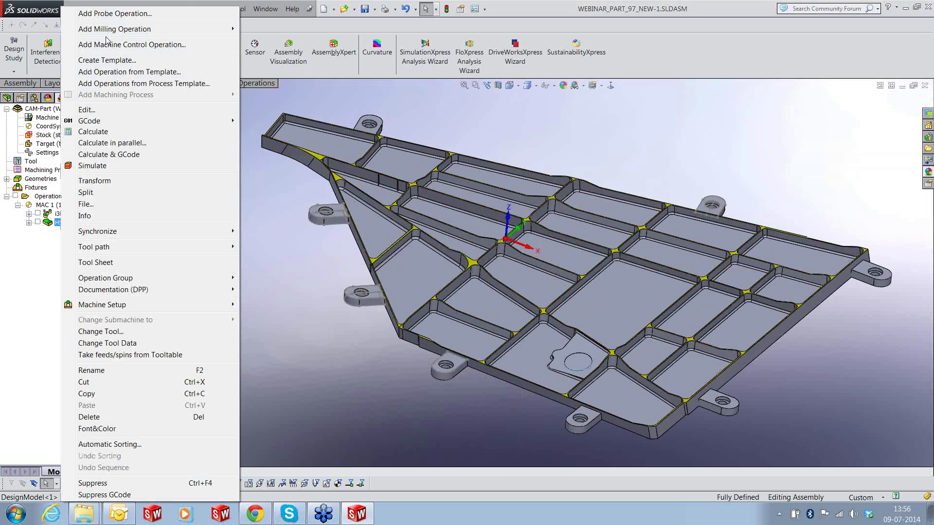
left_click(296, 265)
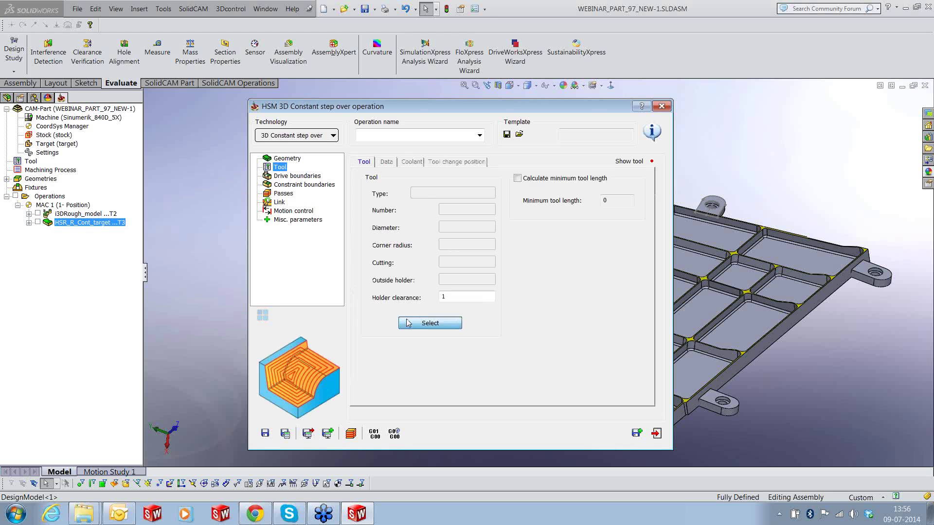
left_click(407, 323)
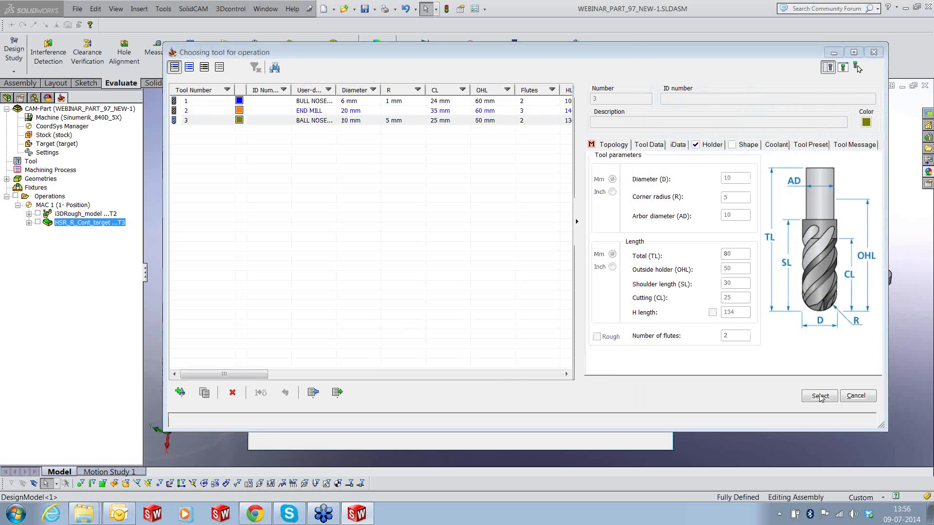
left_click(820, 396)
Switch the constant step over operation's constraint boundary to manual creation from selected faces
left_click(286, 179)
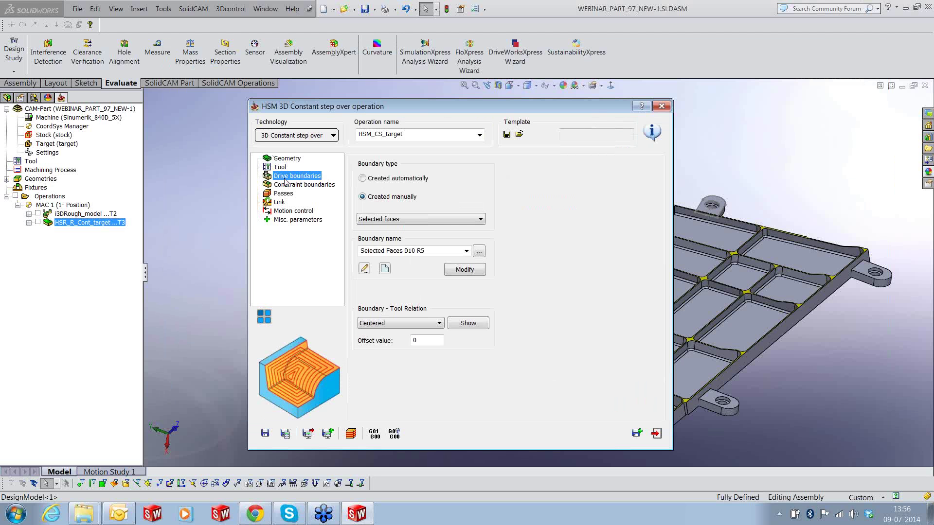
left_click(308, 187)
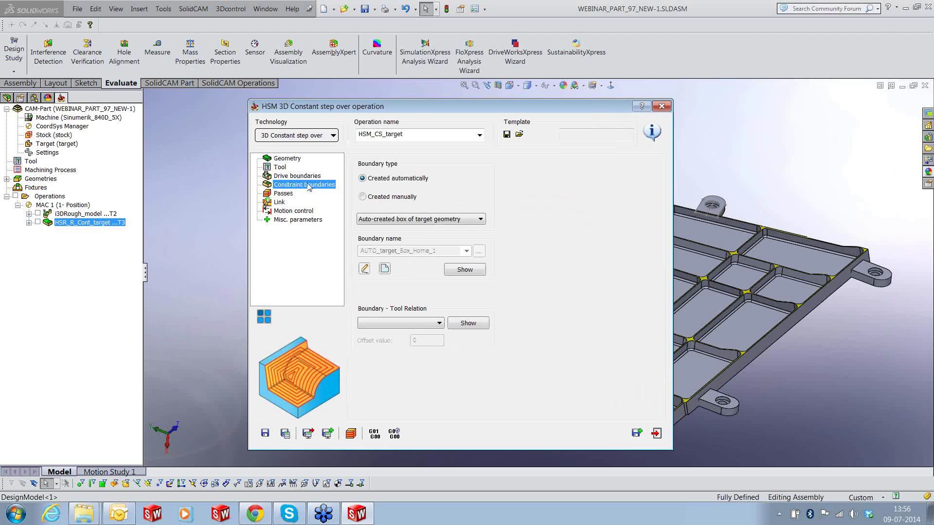
left_click(403, 198)
left_click(404, 219)
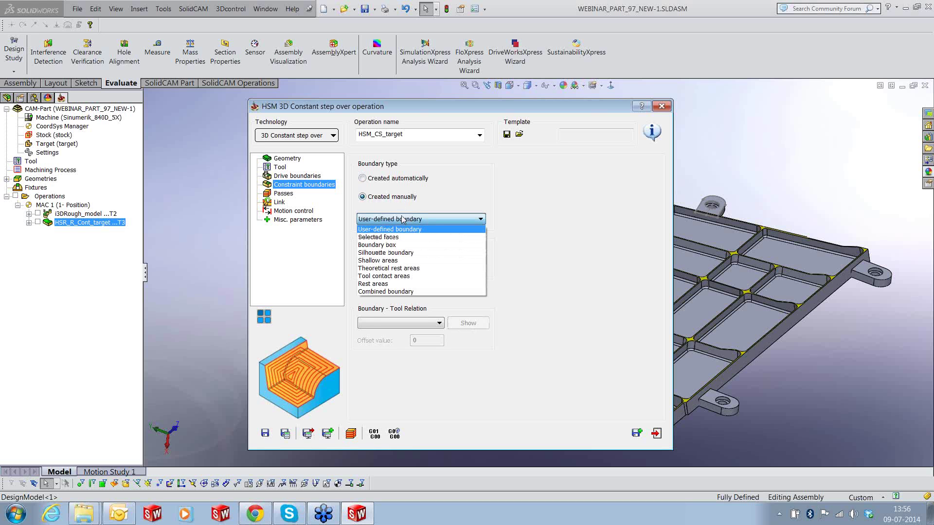
left_click(401, 238)
Define a new selected-faces boundary from all faces matching the yellow rib-top colour, with a drive-face offset of 1
left_click(385, 269)
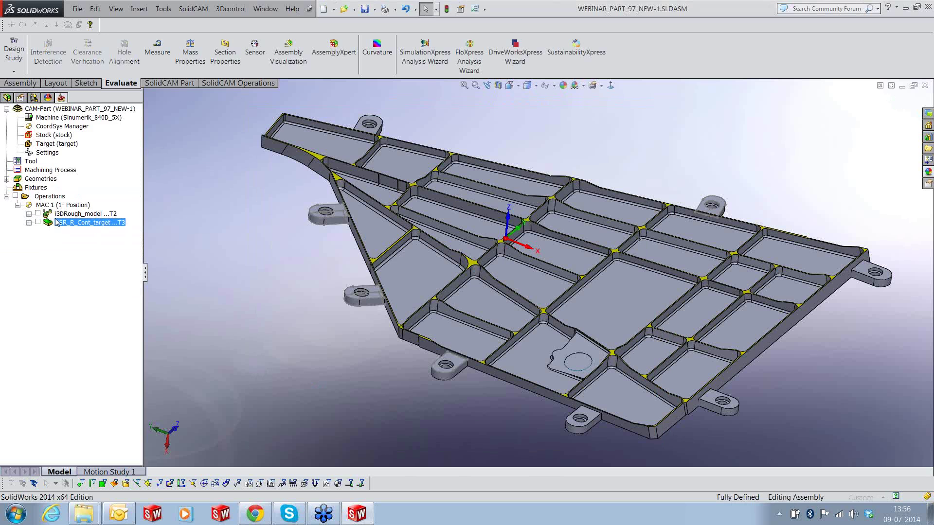
left_click(70, 237)
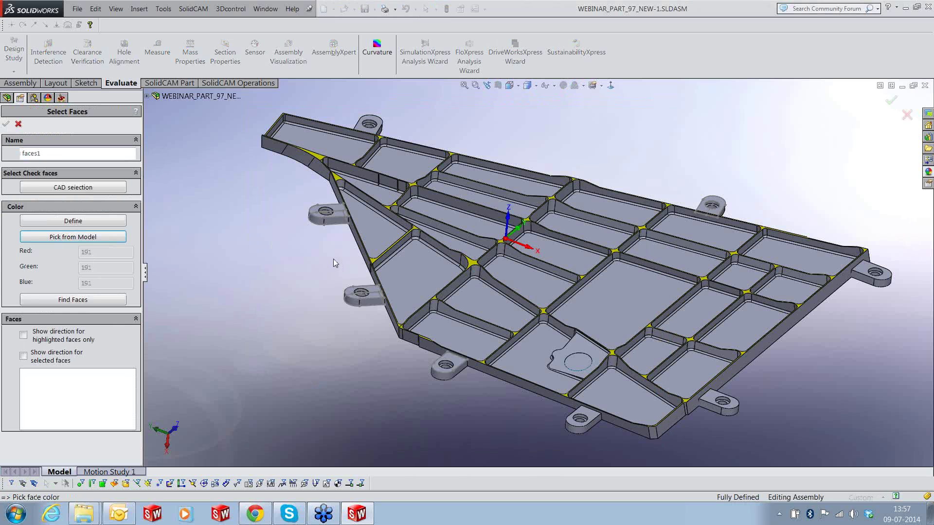
scroll(334, 263, "down", 2)
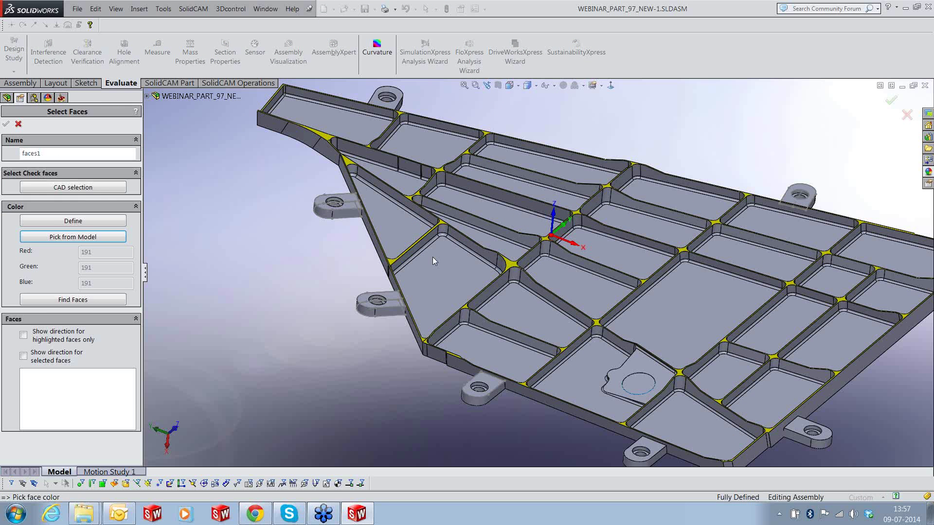
scroll(433, 258, "down", 2)
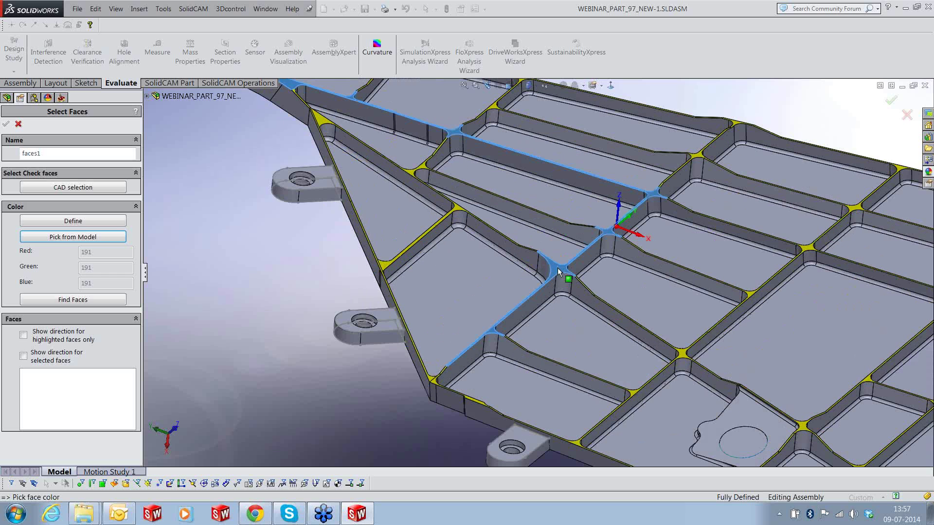
left_click(560, 271)
left_click(73, 301)
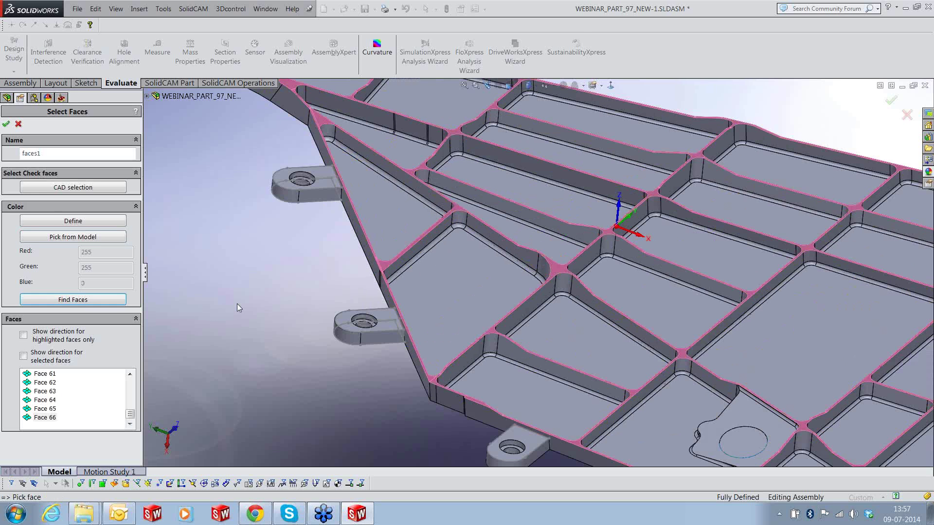
scroll(238, 304, "up", 3)
left_click(6, 124)
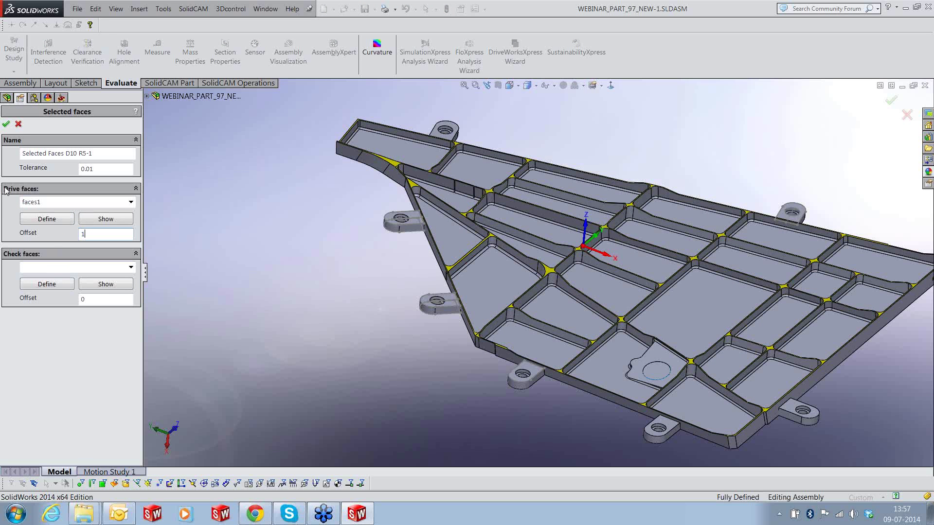
left_click(7, 124)
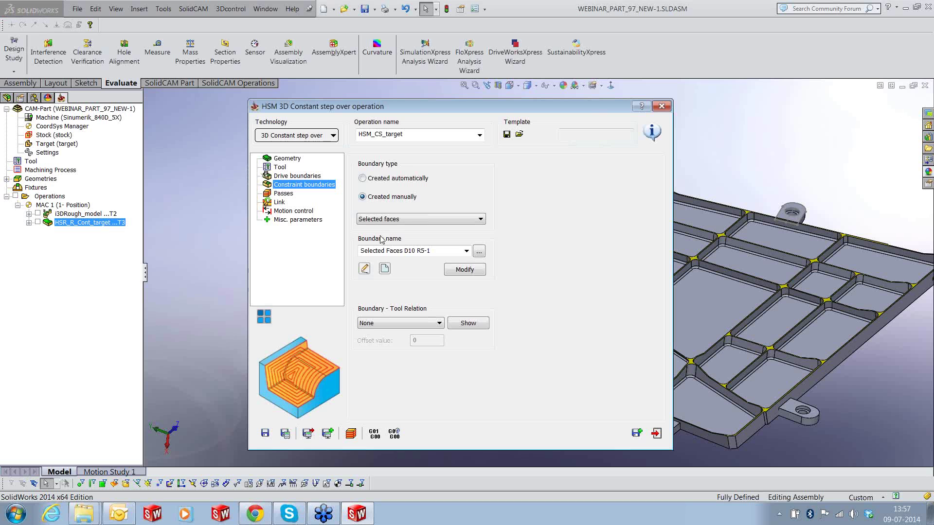
Set the constant step over passes to a horizontal step over of 0.5 and a vertical step over of 0.5
left_click(284, 194)
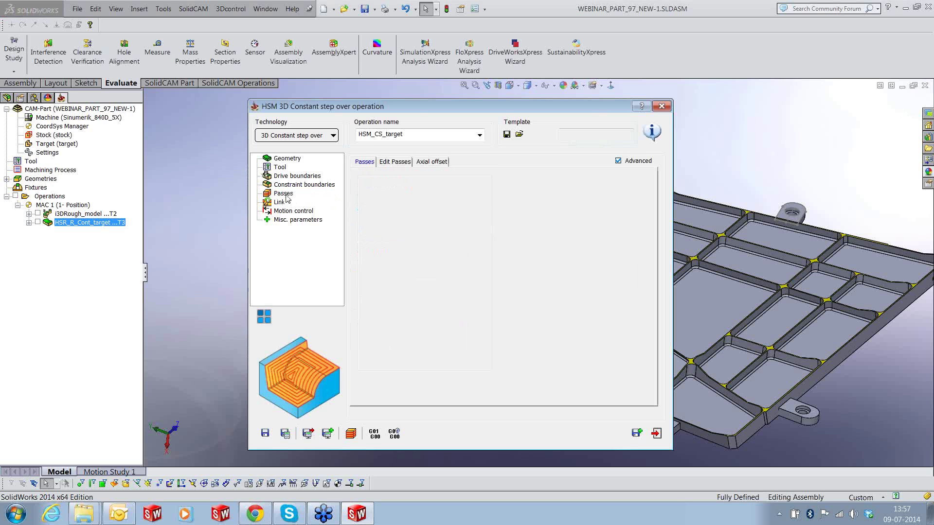
left_click_drag(454, 283, 438, 285)
type("0.")
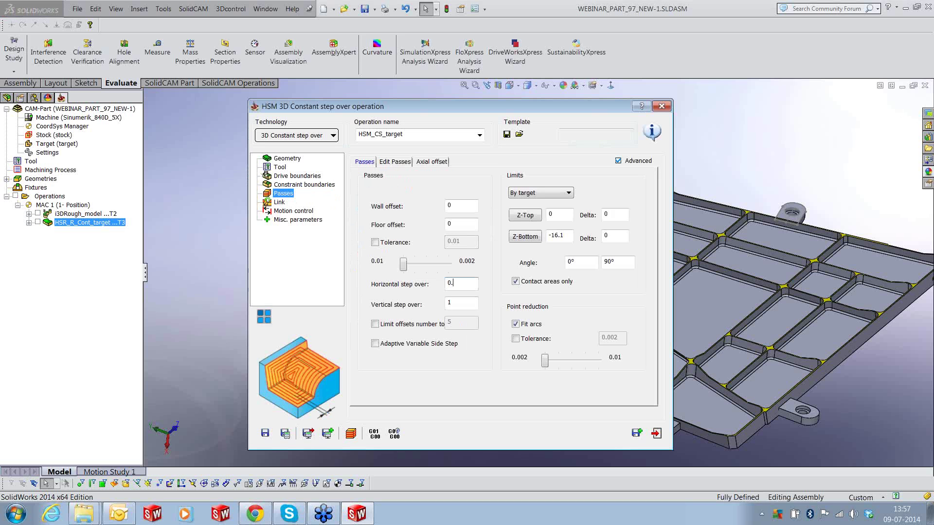
type("5")
key("Tab")
type("0")
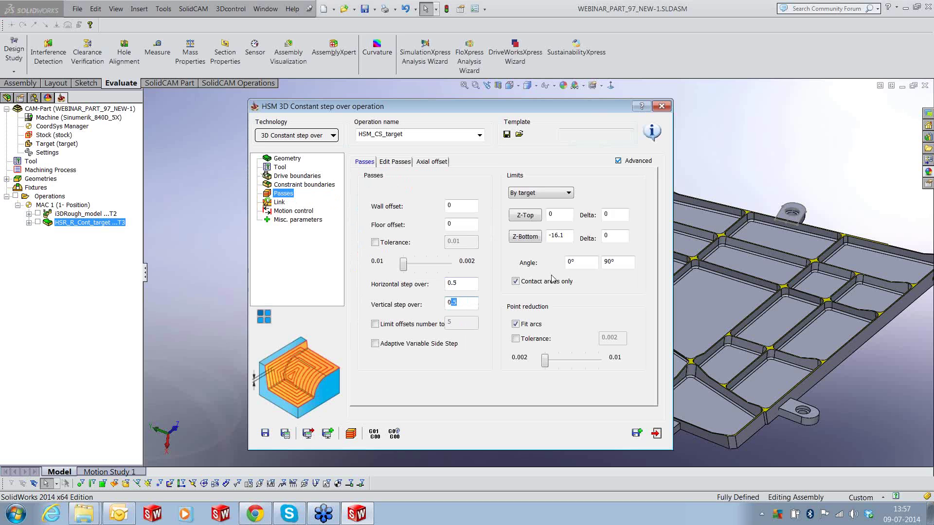
left_click(393, 161)
left_click(431, 161)
Configure the operation's linking with profile ramping and a retract clearance of 10 above the surface, and review the remaining link settings
left_click(280, 202)
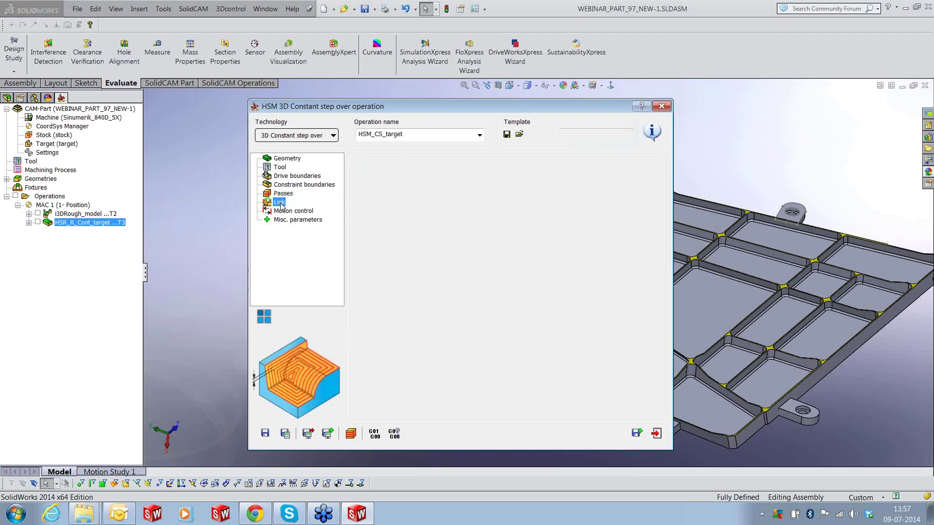
left_click(398, 163)
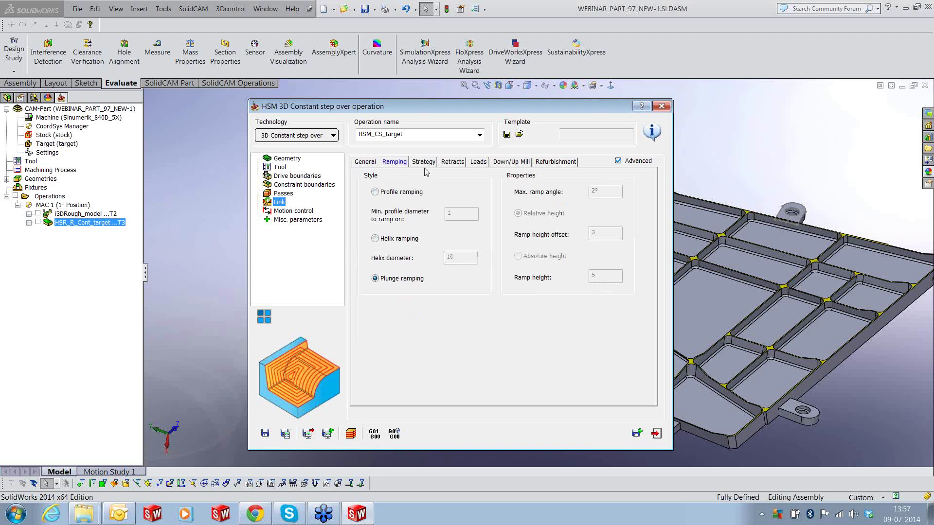
left_click(374, 192)
left_click(423, 163)
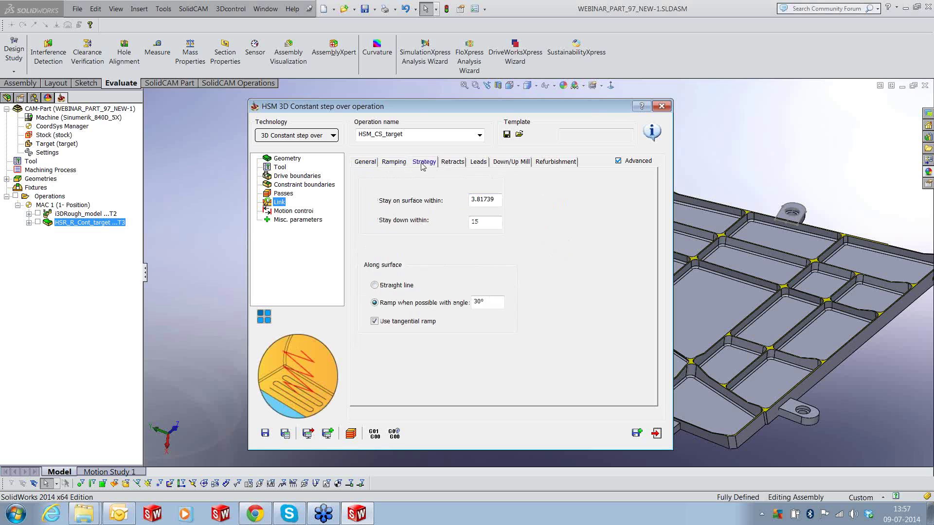
left_click(453, 162)
double_click(588, 229)
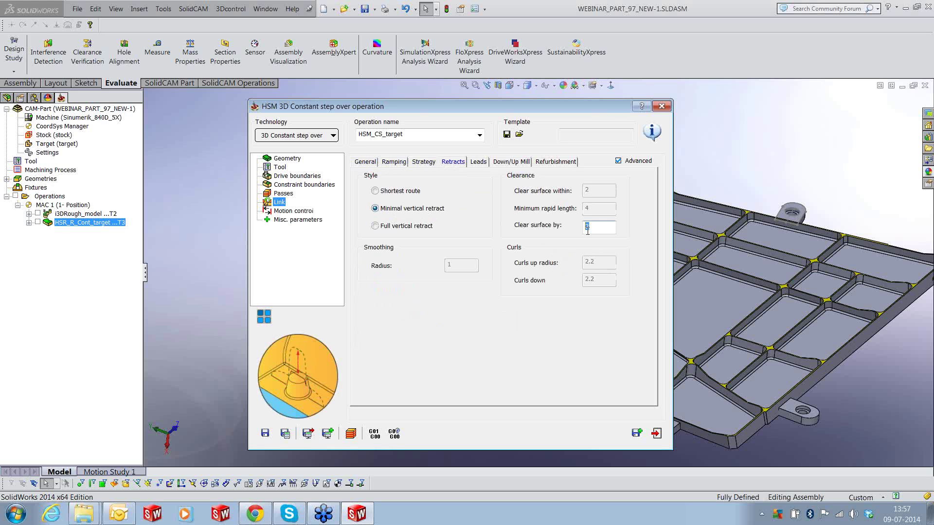
type("10")
left_click(478, 164)
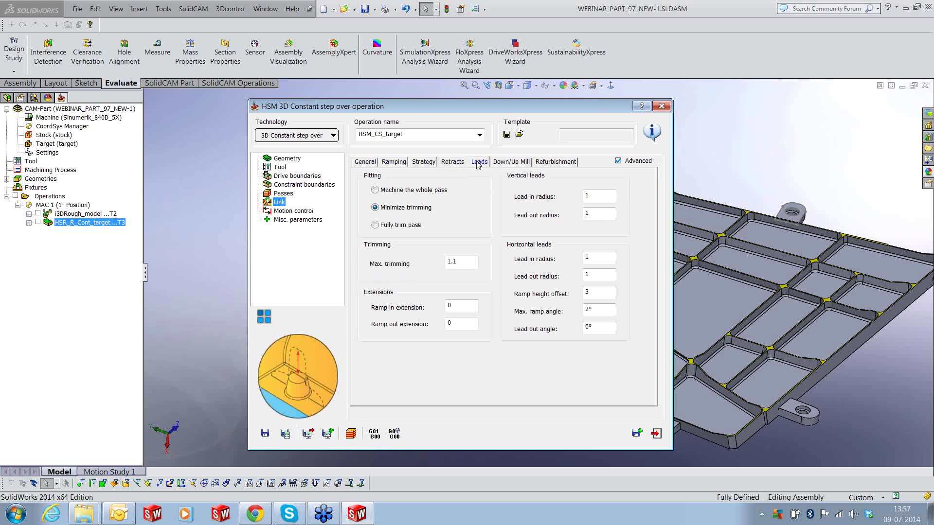
left_click(501, 163)
left_click(557, 162)
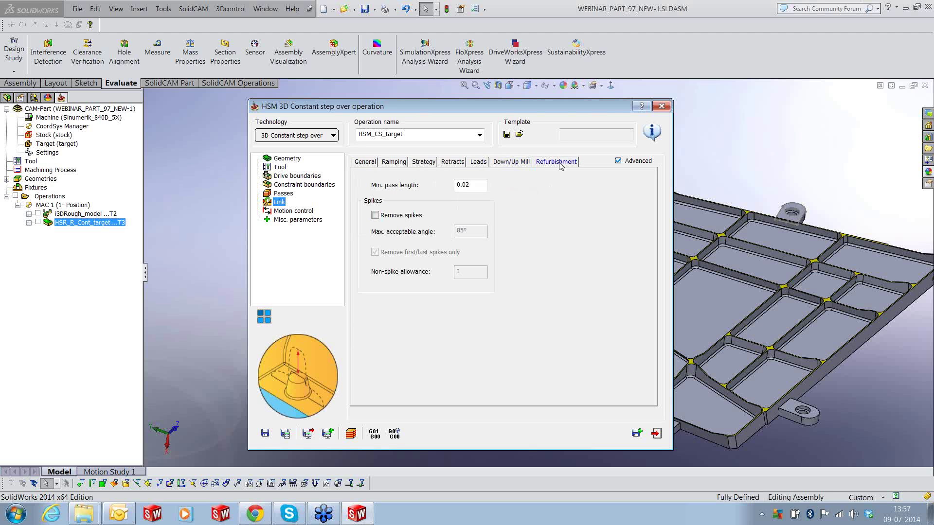
Save the HSM_CS_target operation and calculate its tool path
left_click(285, 434)
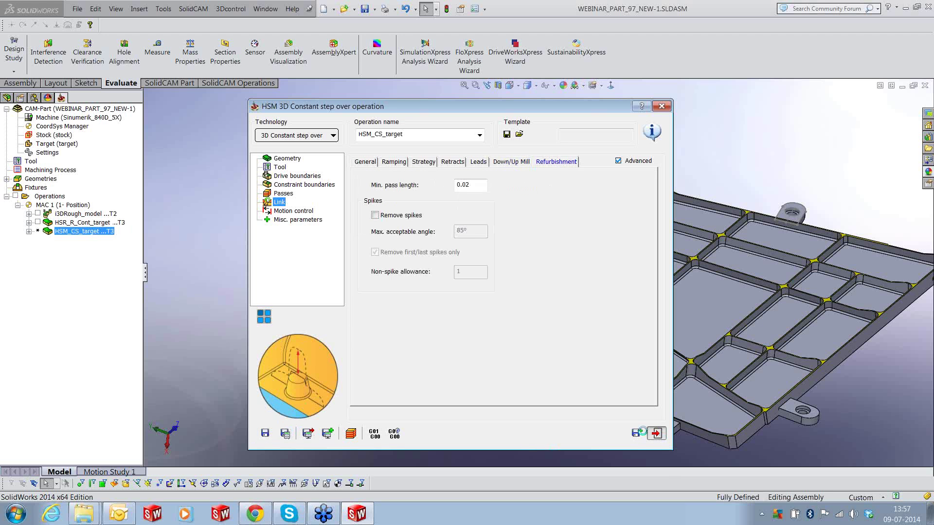
left_click(656, 434)
right_click(101, 232)
left_click(129, 131)
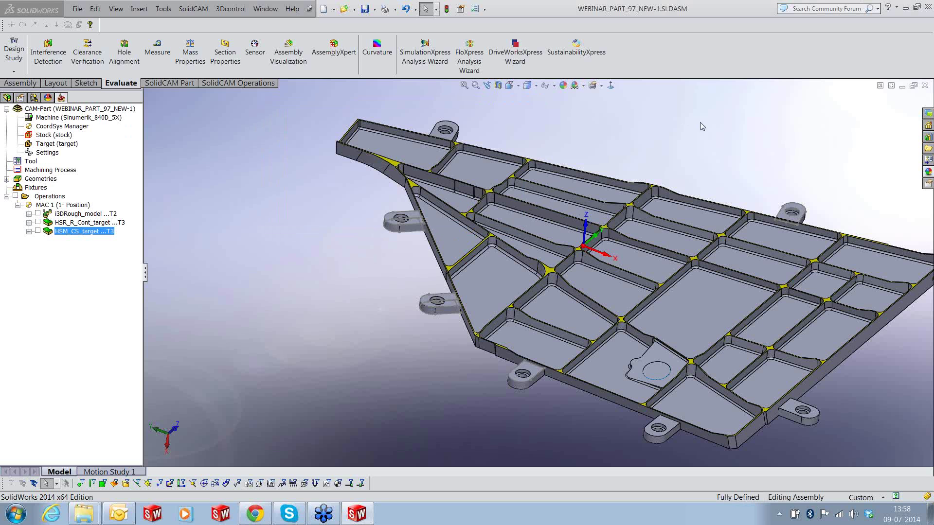
Display the HSM_CS_target tool path, examine it closely at a rib intersection and across the whole part, and hide it
left_click(38, 231)
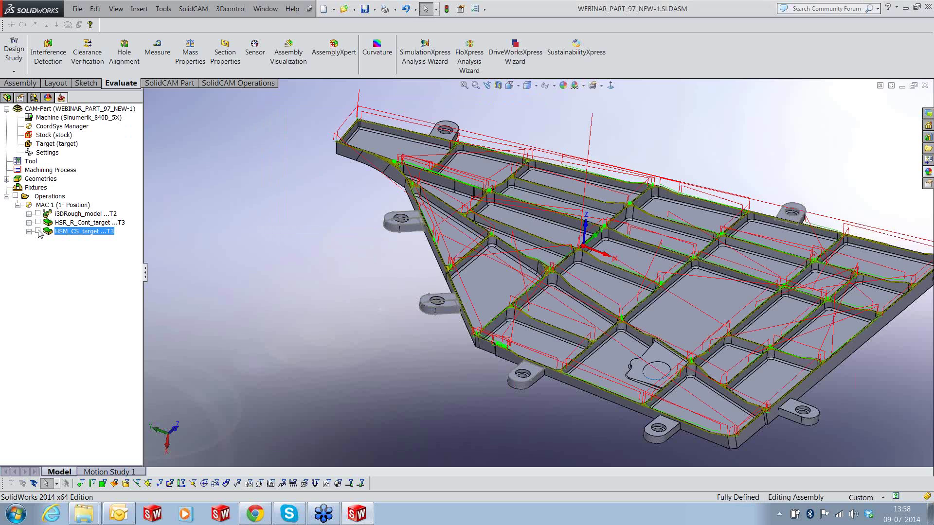
middle_click_drag(626, 332, 634, 363)
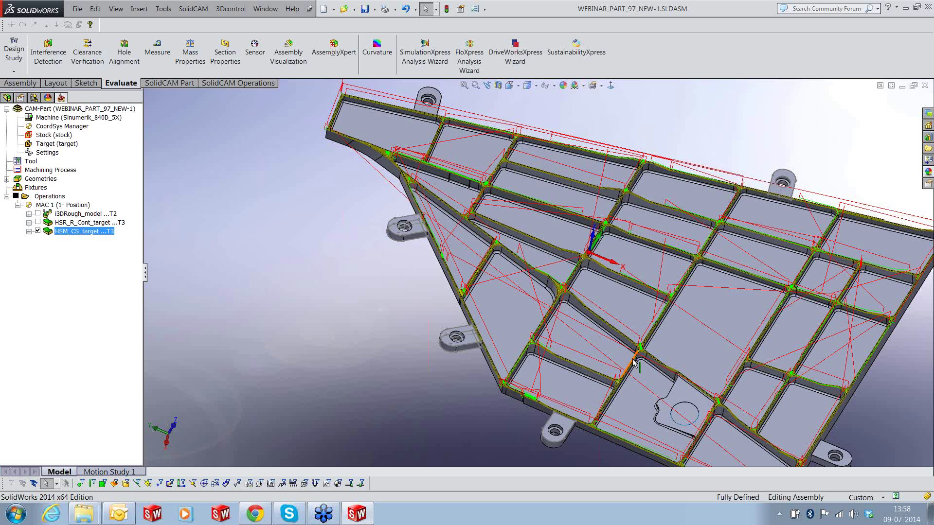
scroll(634, 362, "down", 5)
middle_click_drag(585, 283, 599, 253)
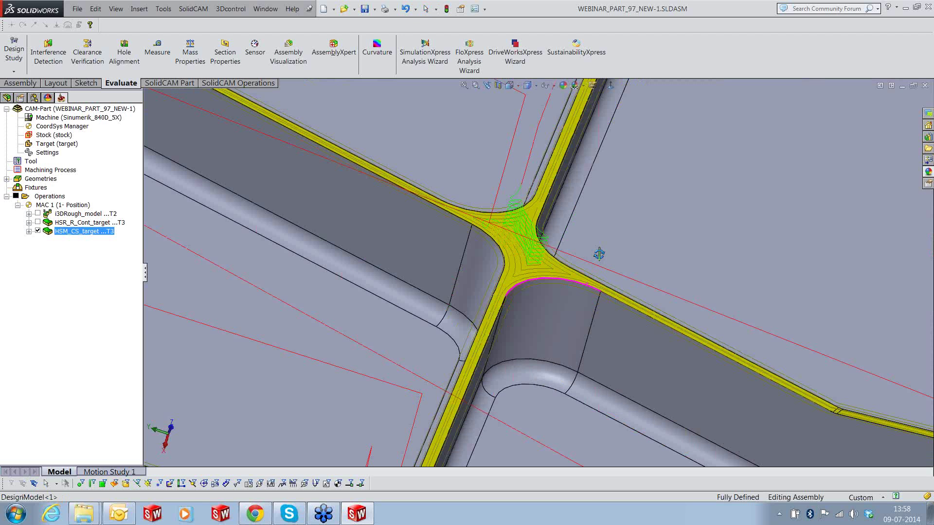
middle_click_drag(599, 253, 582, 267)
scroll(582, 267, "up", 2)
scroll(581, 267, "up", 5)
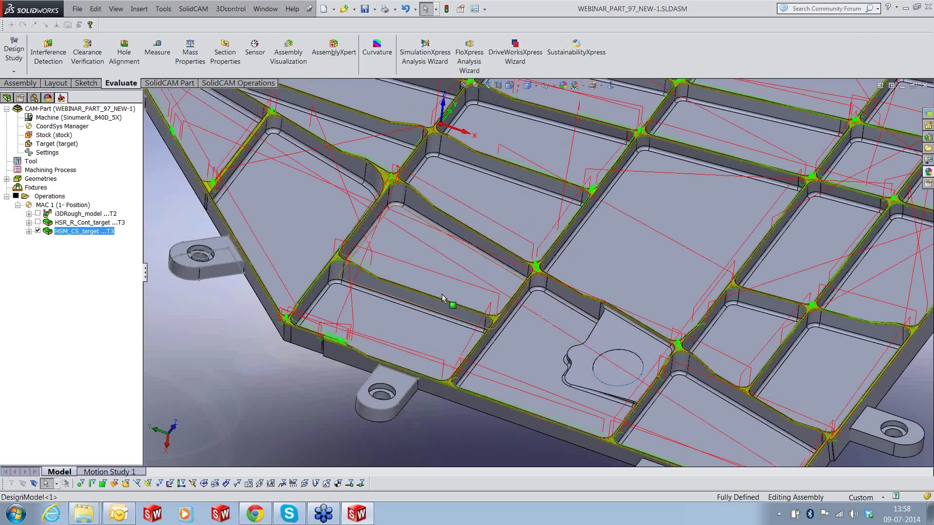
scroll(639, 292, "up", 3)
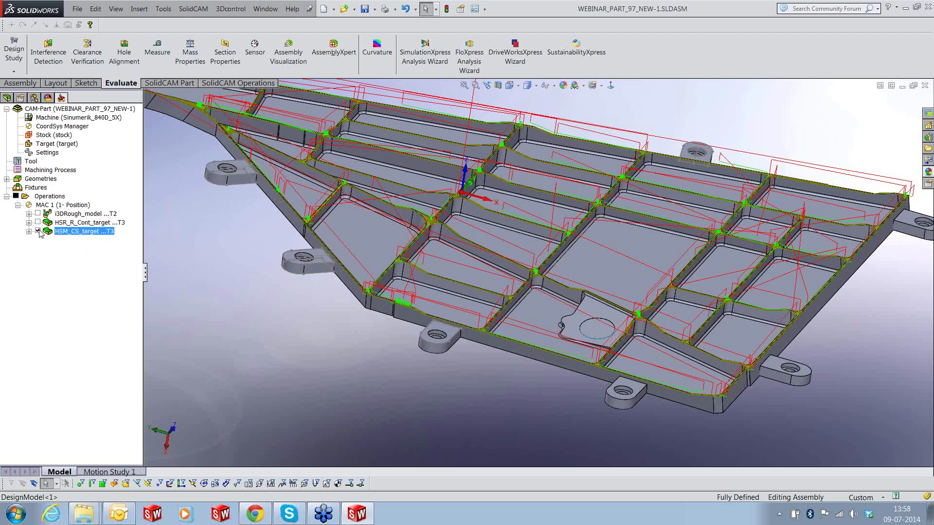
left_click(38, 232)
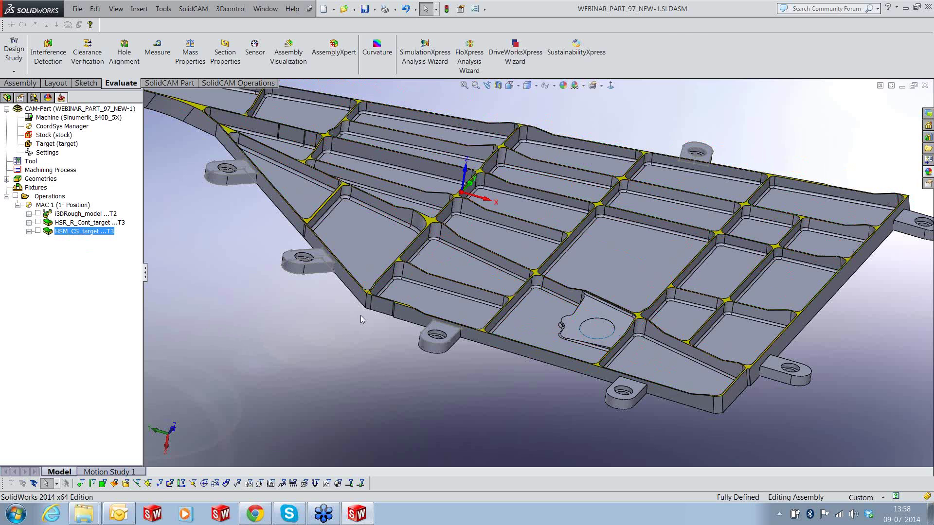
Add a 3D iMachining operation after HSM_CS_target, using 3D Surfacing technology and the target geometry
key("f")
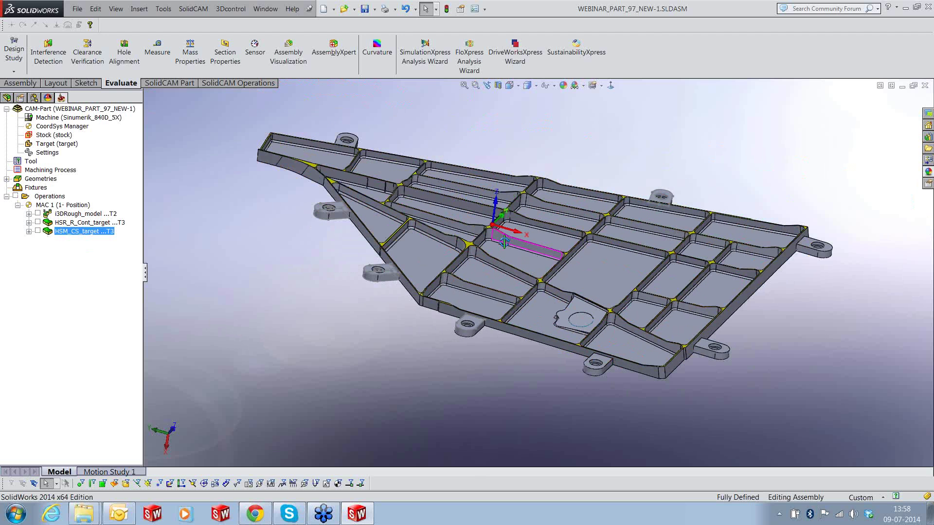
middle_click_drag(505, 242, 304, 377)
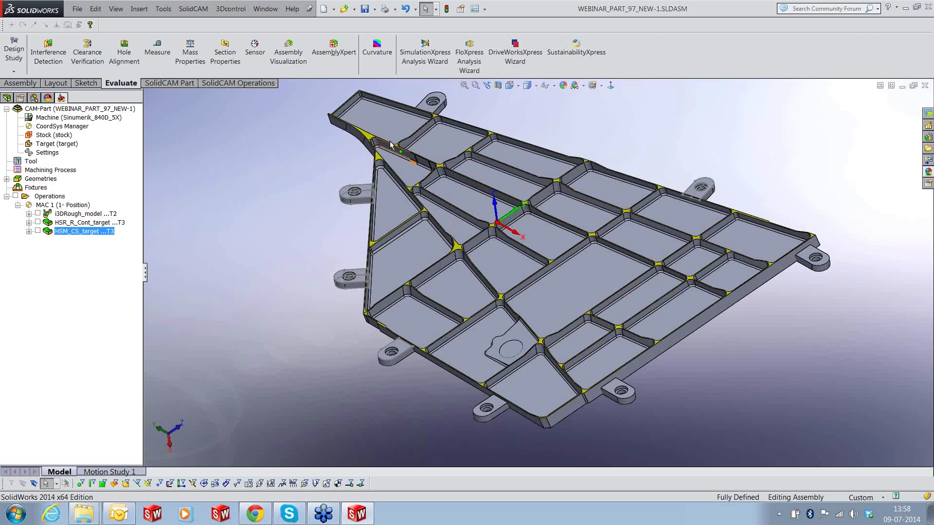
right_click(100, 236)
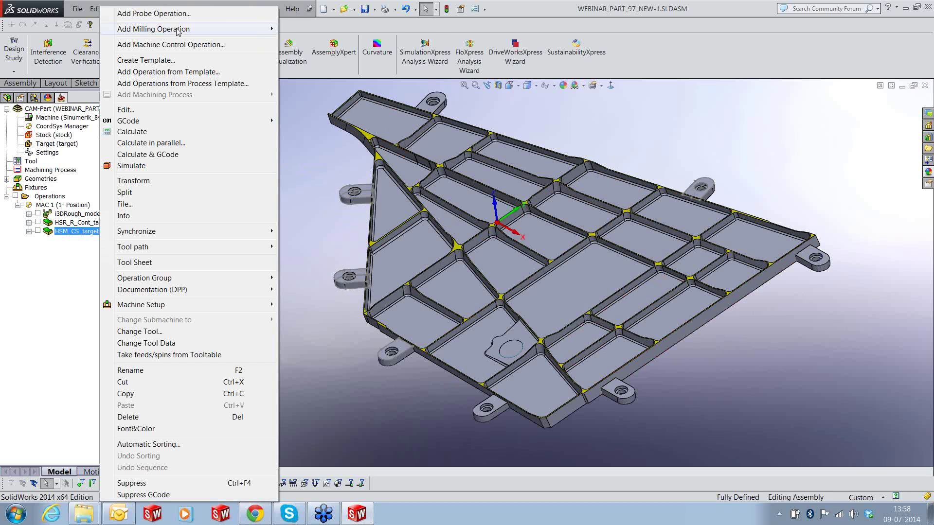
mouse_move(178, 30)
left_click(297, 42)
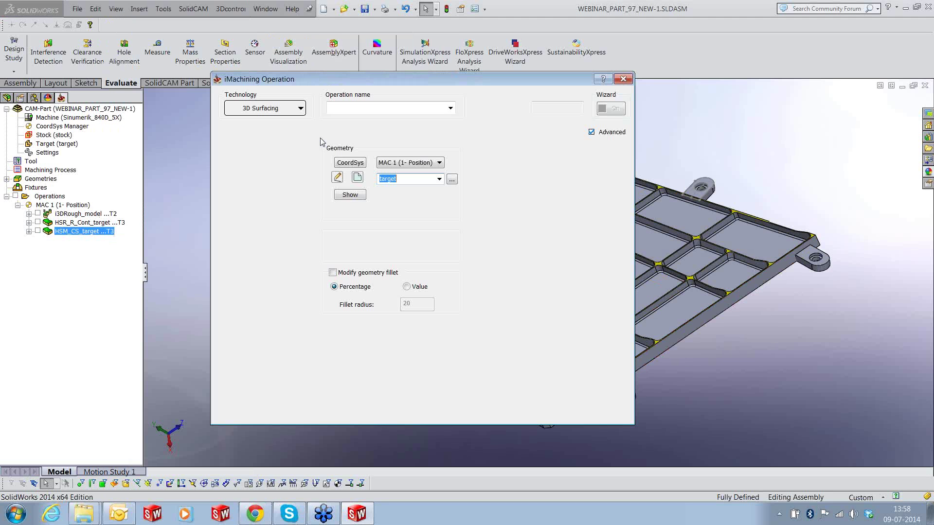
Create a new bull nose mill for the operation with a diameter of 20 mm and a corner radius of 1.5 mm
left_click(252, 145)
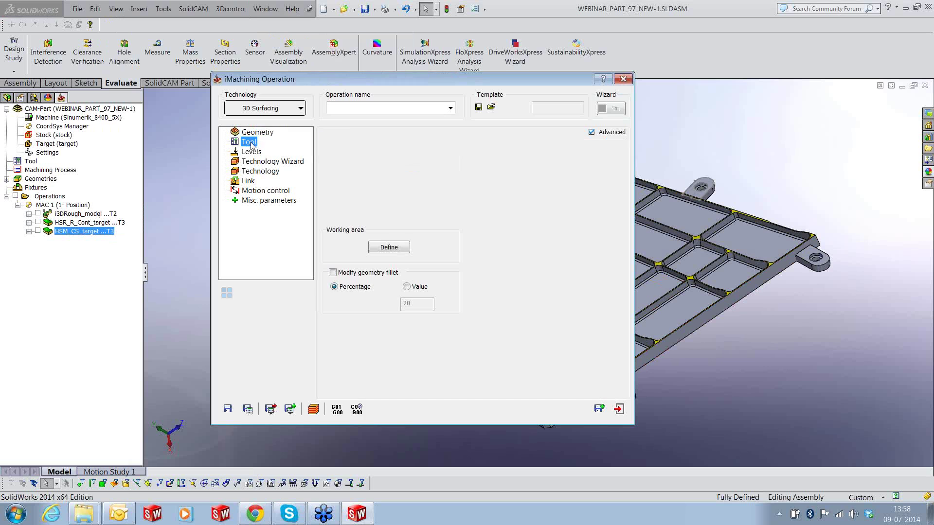
left_click(405, 299)
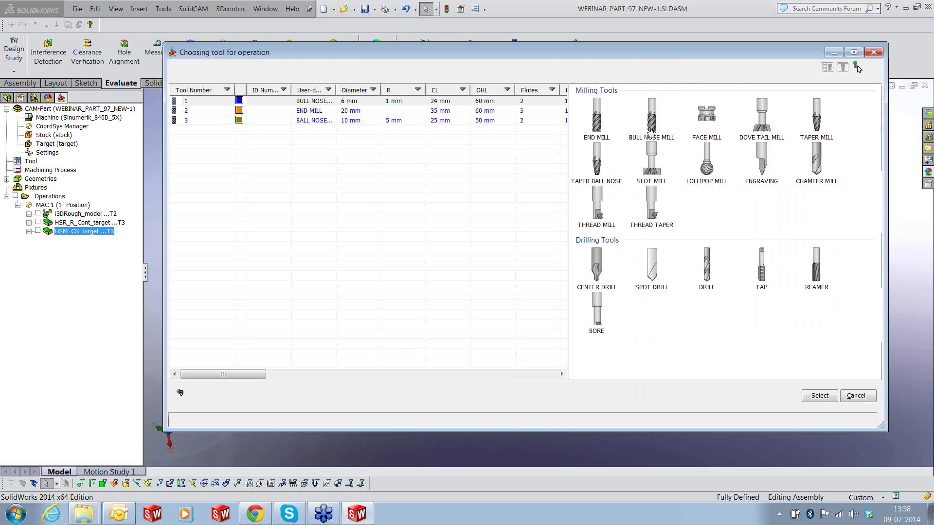
double_click(651, 130)
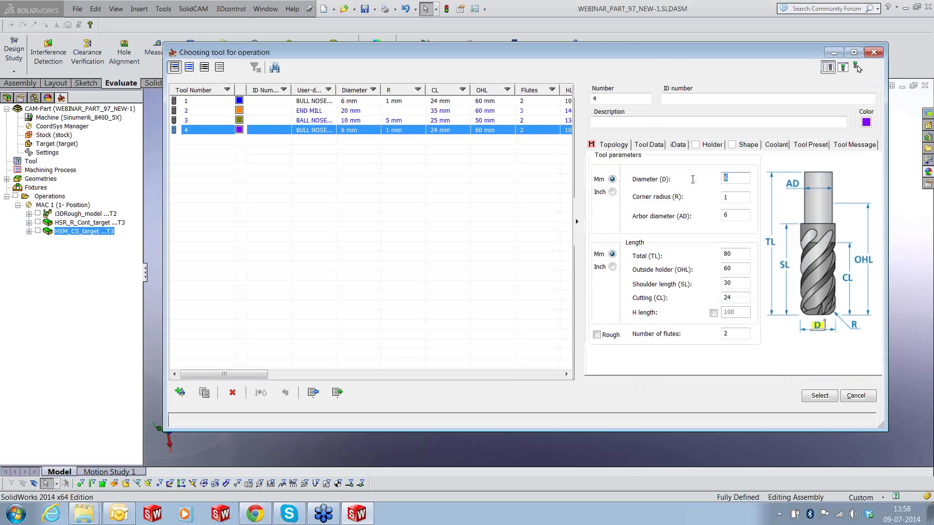
type("20")
key("Tab")
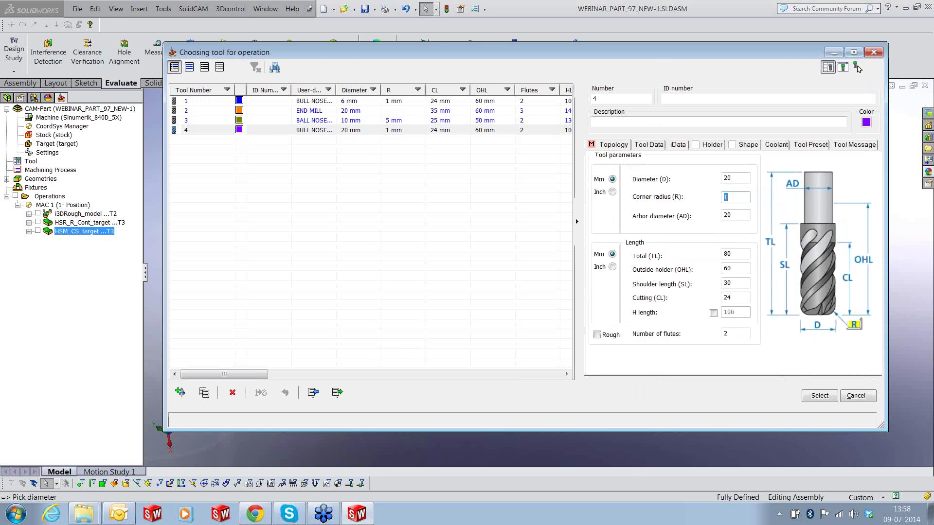
type("1.5")
key("Tab")
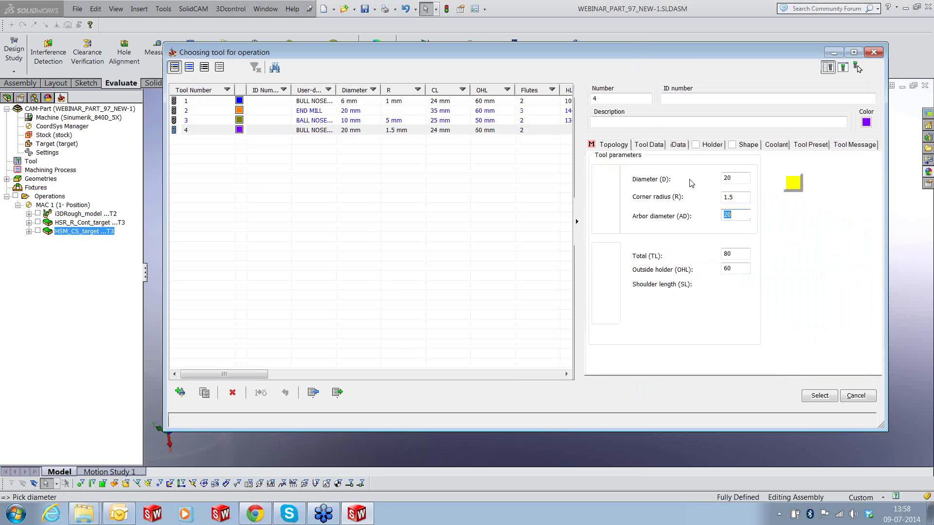
Give the new bull nose mill a shoulder length of 55, a cutting length of 35 and 3 flutes
double_click(740, 268)
key("Tab")
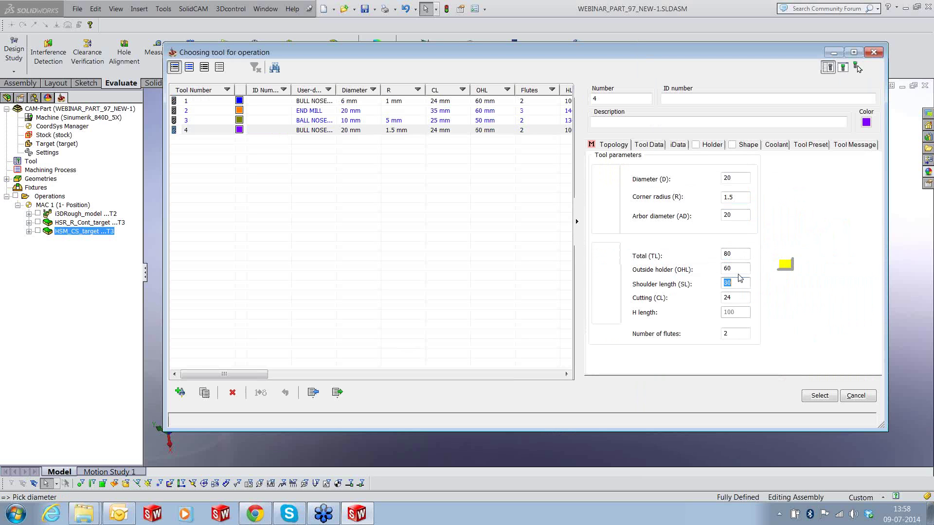
type("55")
key("Tab")
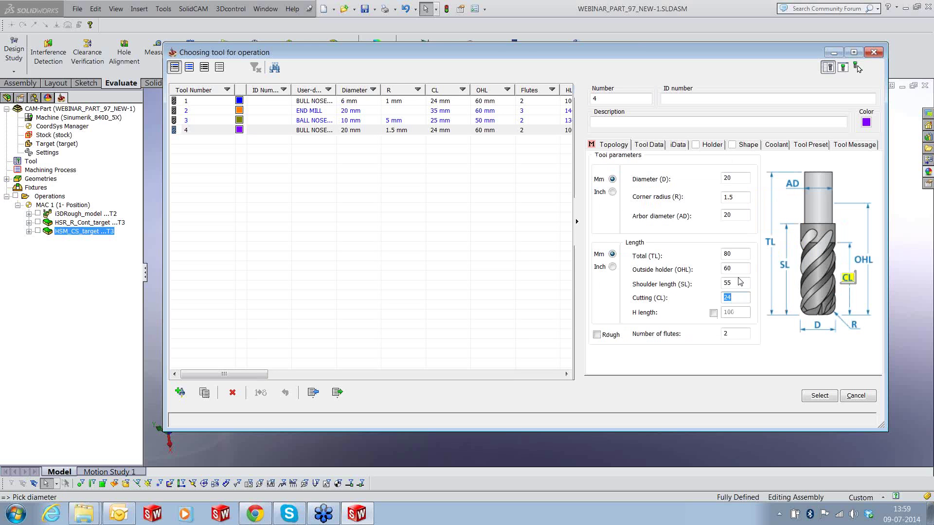
type("35")
key("Tab")
type("3")
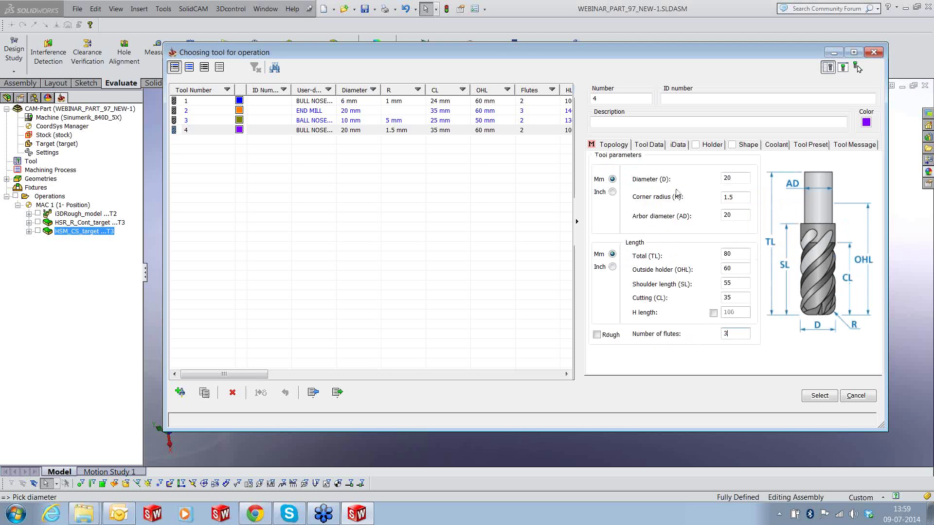
Assign the HSK A 63 ER 32x80 holder to the bull nose mill and select the tool for the operation
left_click(707, 145)
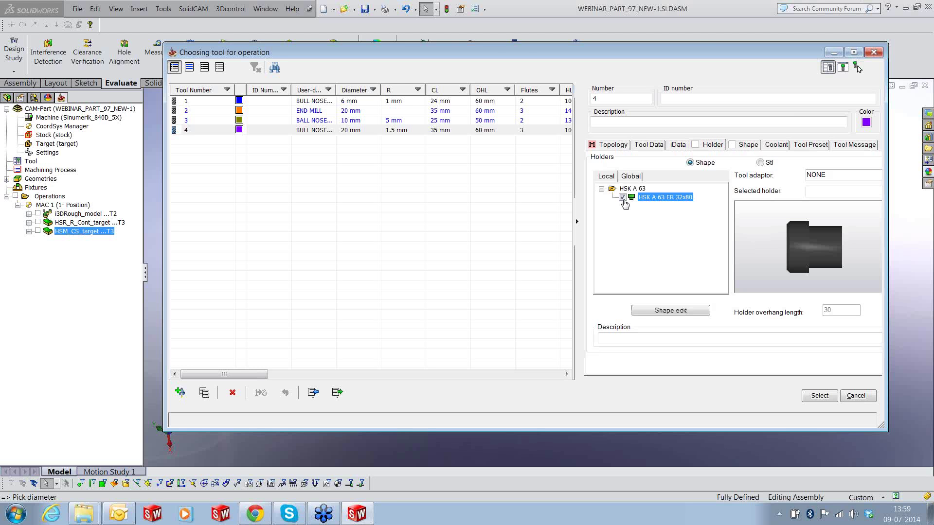
left_click(623, 198)
left_click(815, 398)
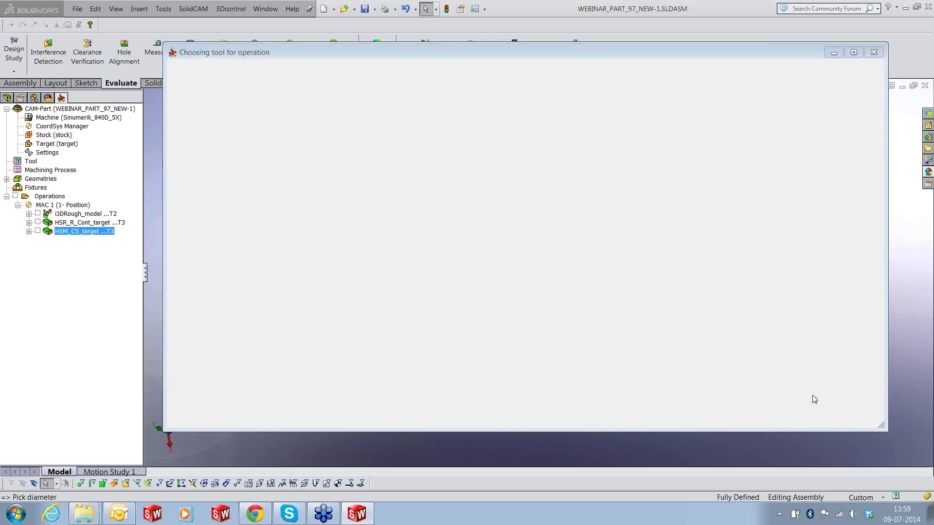
Set the operation's safety distance to 5 and review the cutting conditions proposed by the Technology Wizard
left_click(252, 153)
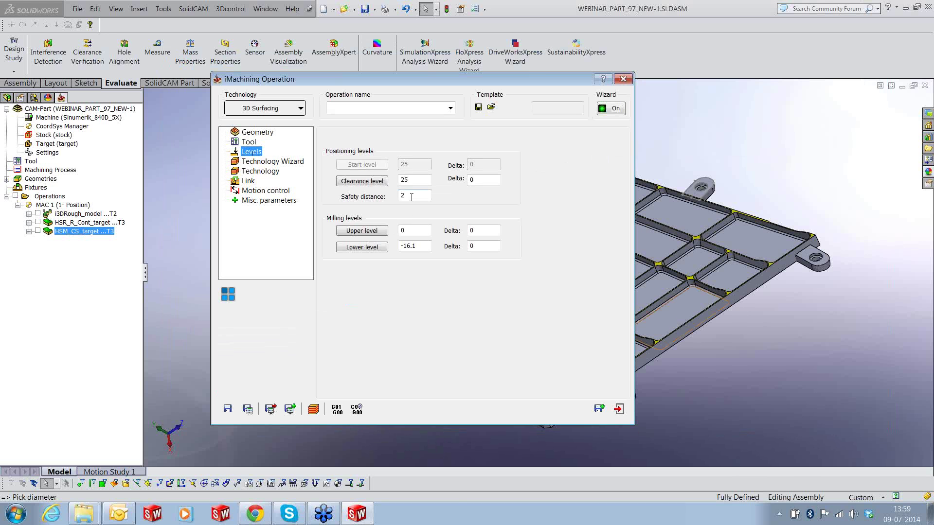
double_click(412, 197)
type("5")
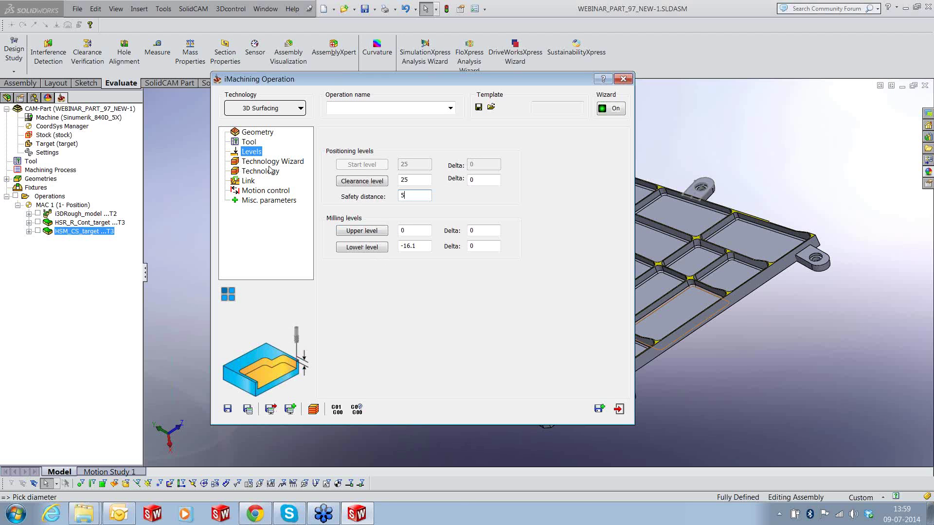
left_click(272, 161)
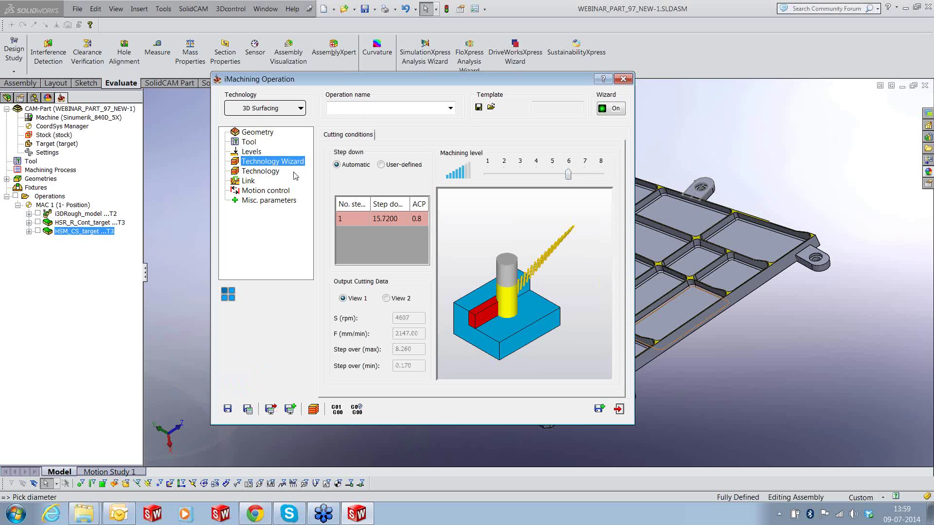
Set the wall and floor offsets to 1 and override the tool path tolerance with 0.2
left_click(272, 171)
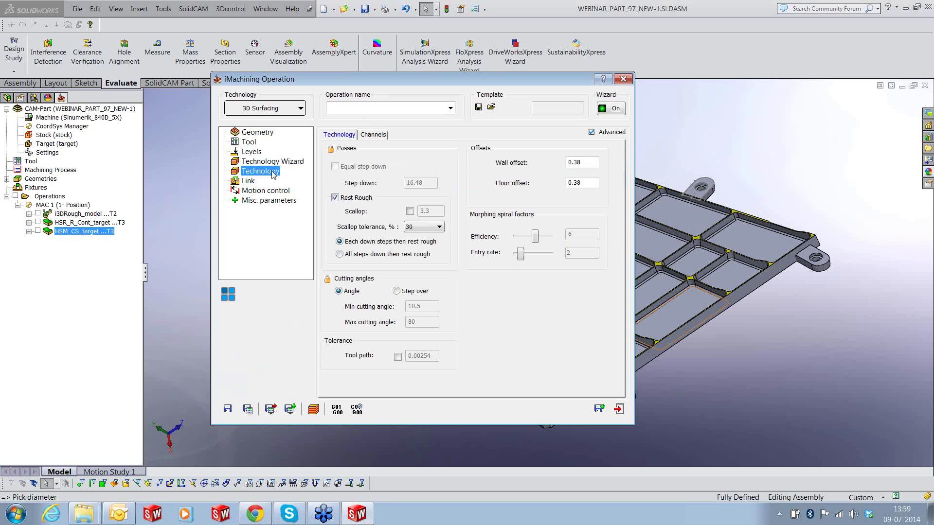
double_click(583, 163)
key("BackSpace")
key("Tab")
type("1")
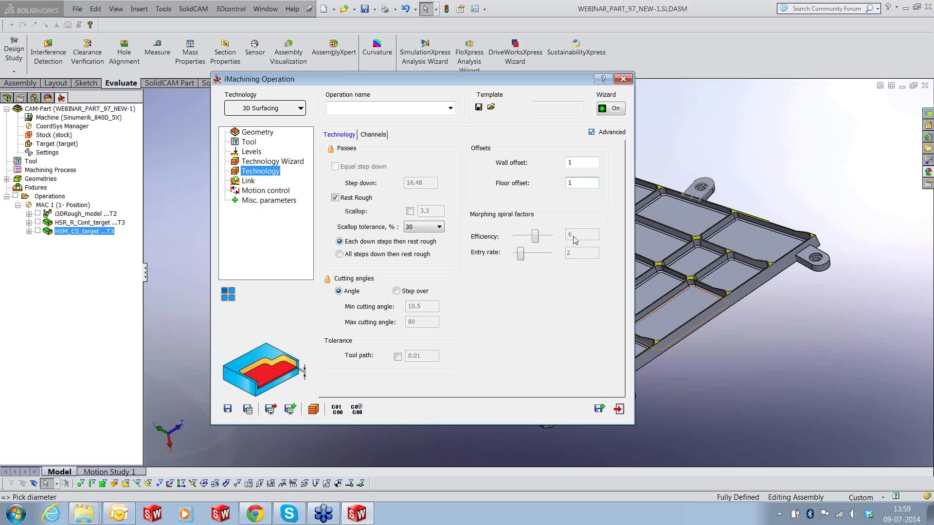
left_click(397, 356)
left_click(427, 360)
double_click(428, 360)
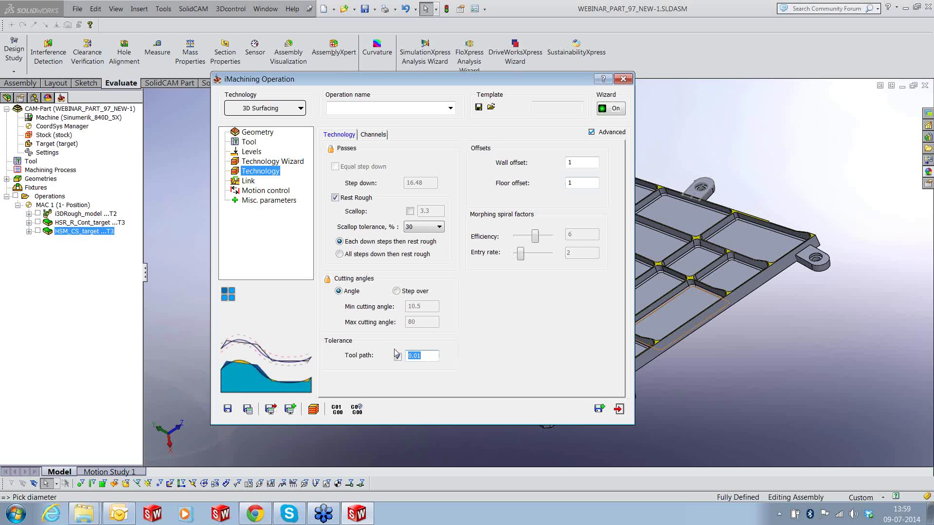
type("0.2")
Review the link, motion control and Technology Wizard settings, and save the iMachining operation
left_click(248, 182)
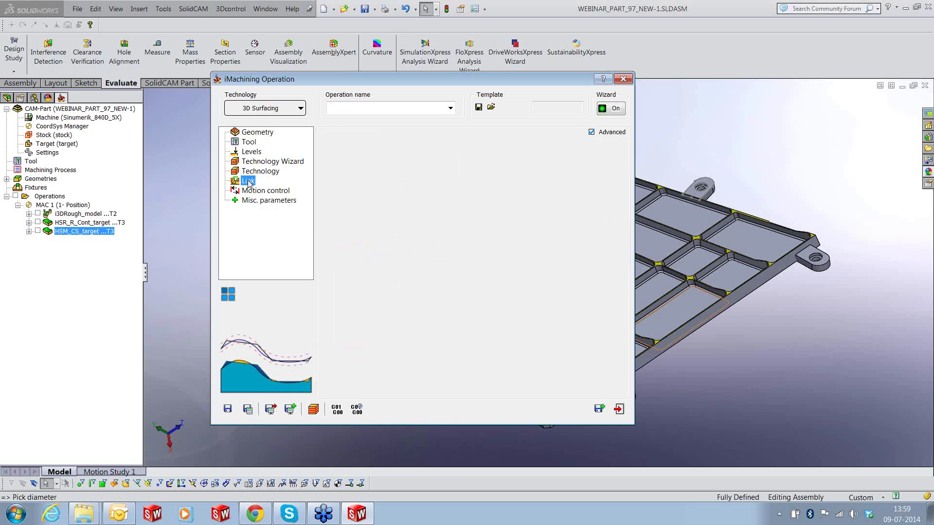
left_click(256, 190)
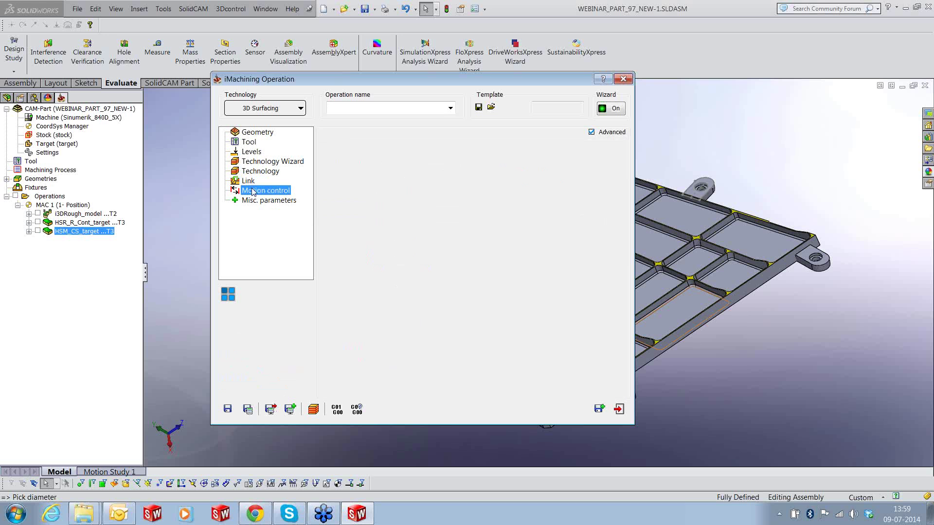
left_click(270, 161)
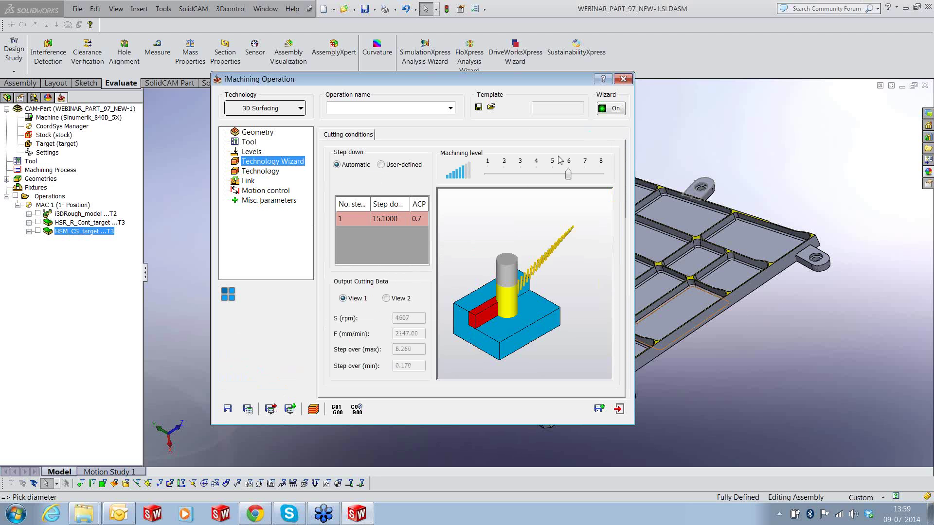
left_click(227, 408)
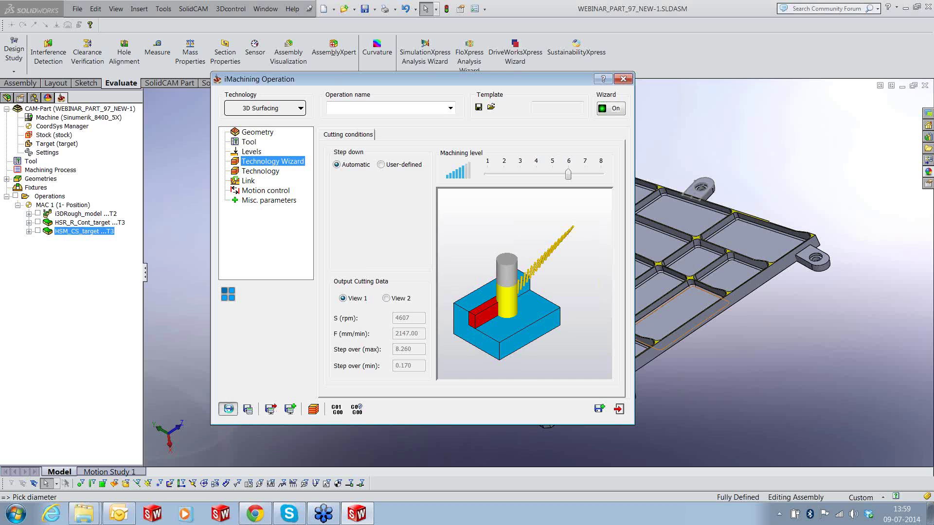
Change the operation's geometry to model and display that geometry on the part to check it
left_click(257, 132)
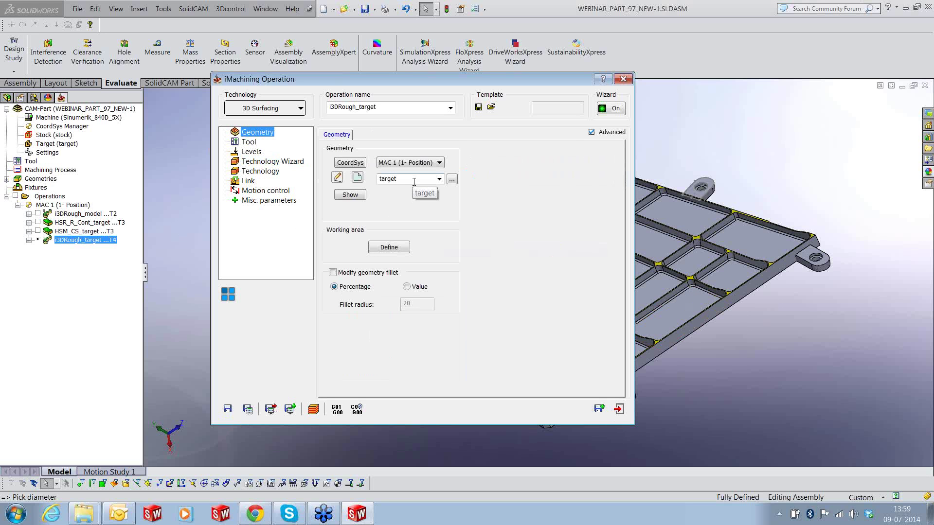
left_click(439, 179)
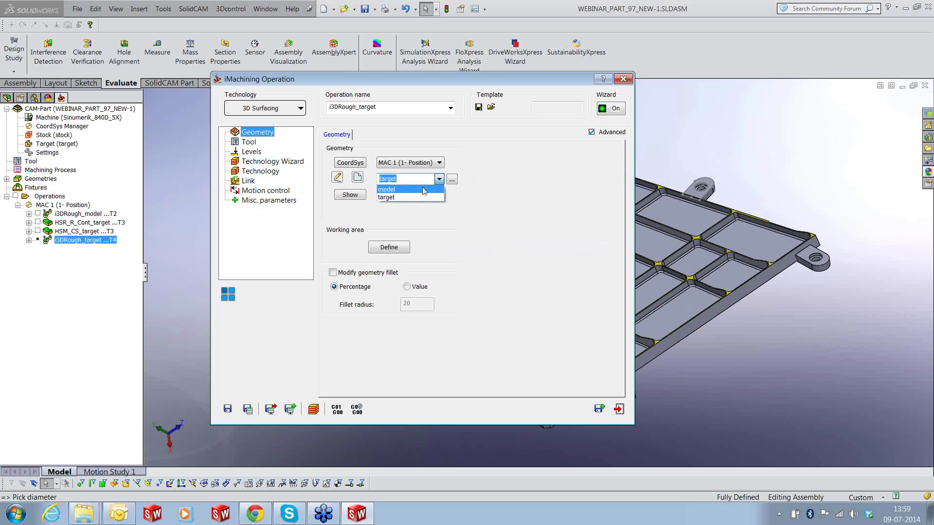
left_click(424, 190)
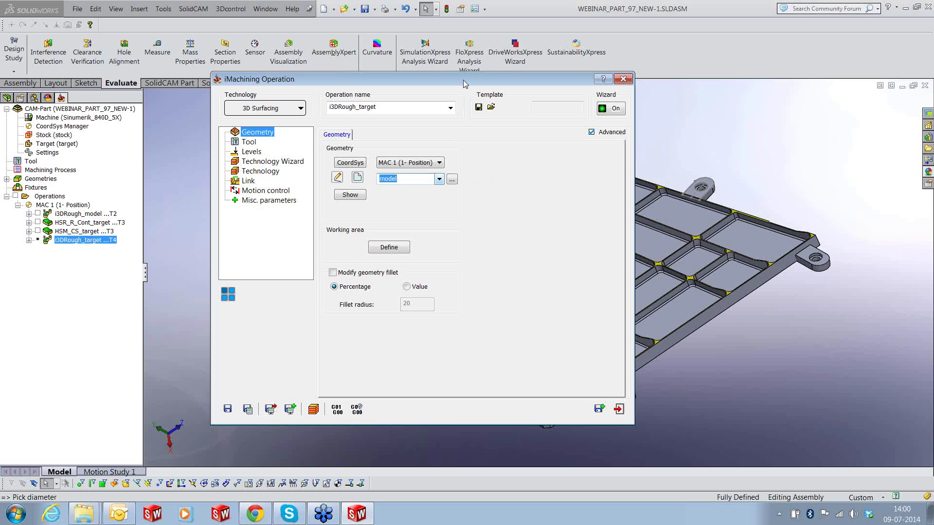
left_click_drag(463, 80, 287, 104)
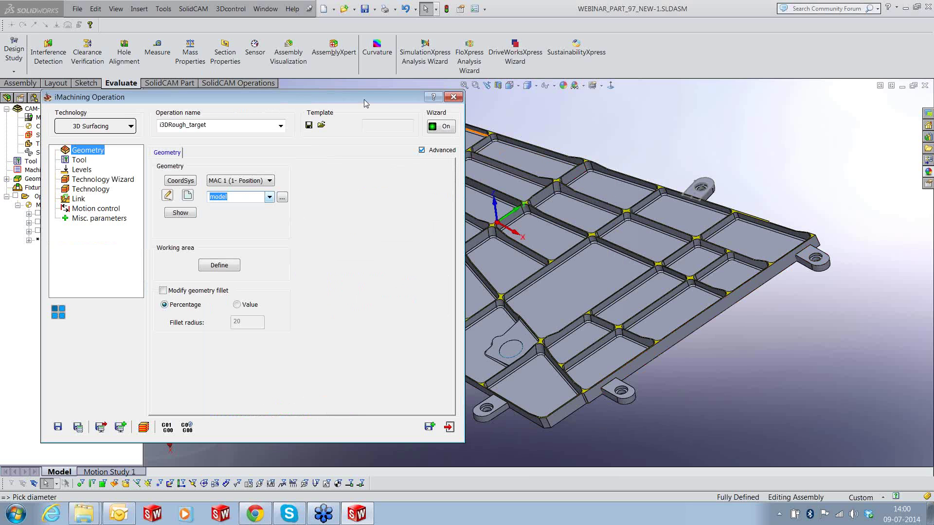
left_click_drag(365, 100, 514, 104)
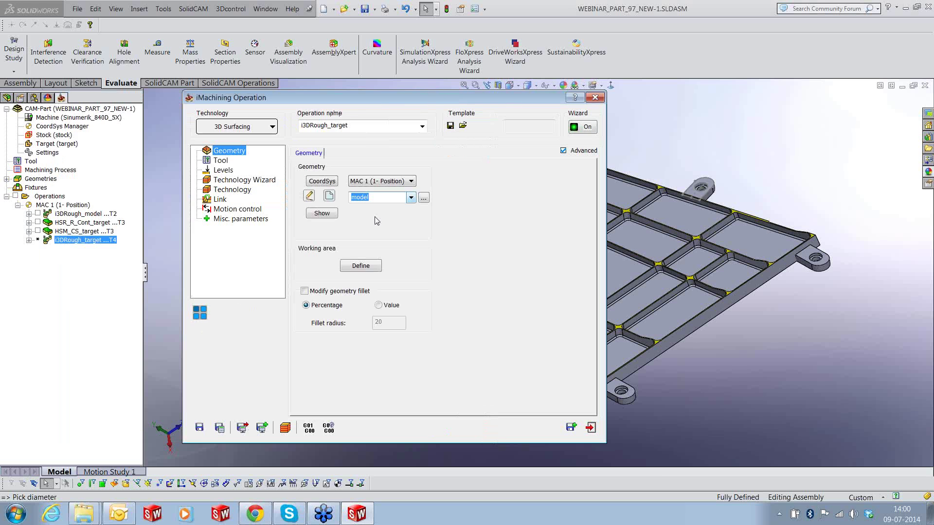
left_click(322, 213)
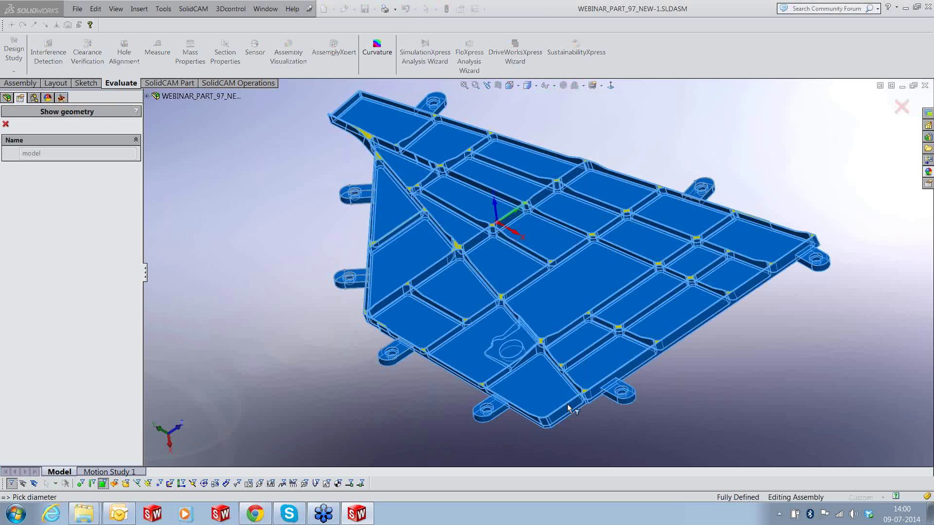
key("Escape")
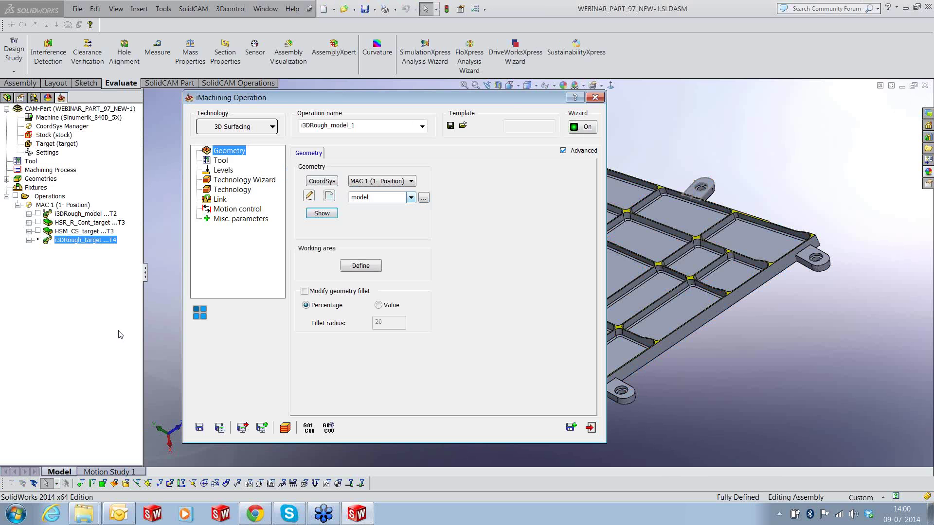
Save the updated iMachining operation, exit it and calculate its tool path
left_click(200, 428)
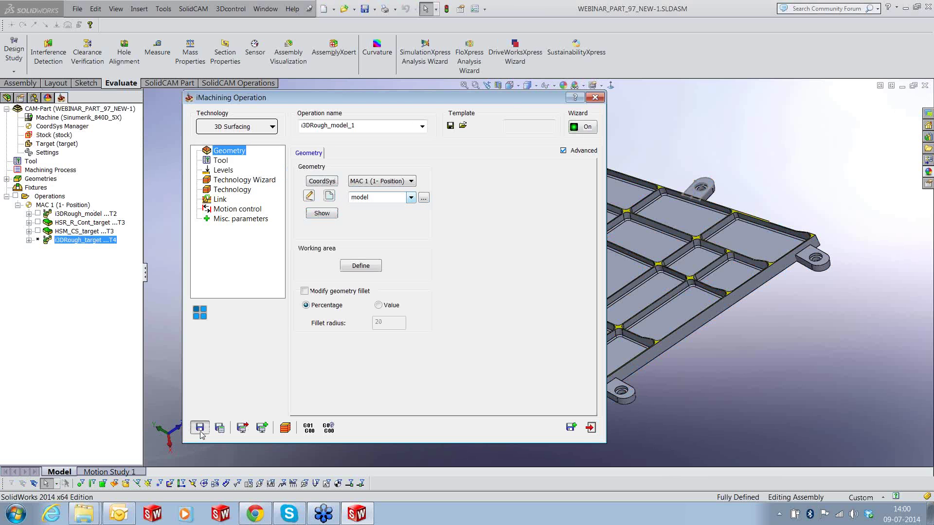
left_click(591, 428)
right_click(91, 240)
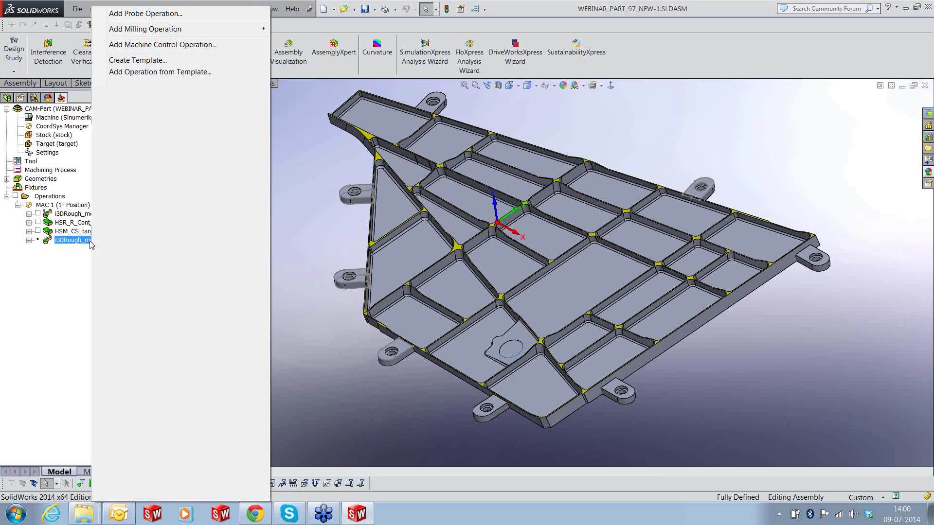
left_click(128, 134)
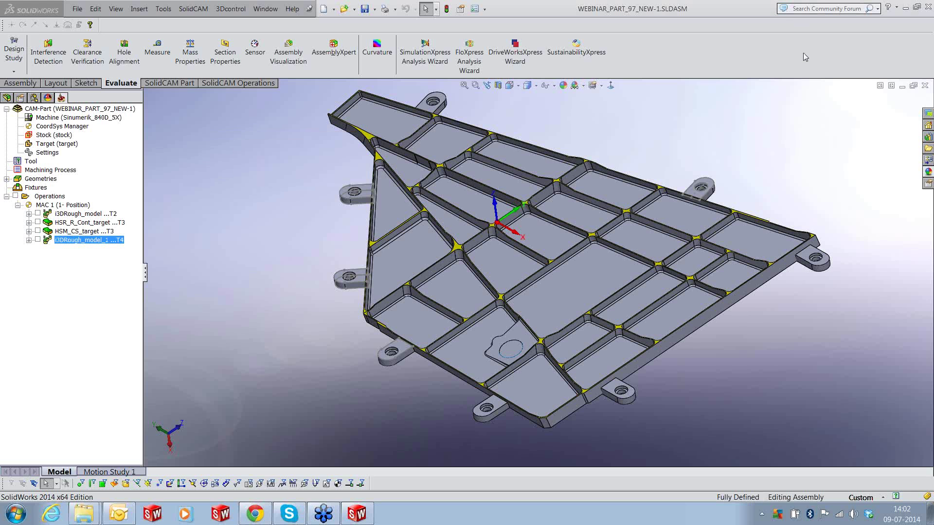
Display the i3DRough_model_1 tool path and examine it across the whole ribbed part
left_click(37, 240)
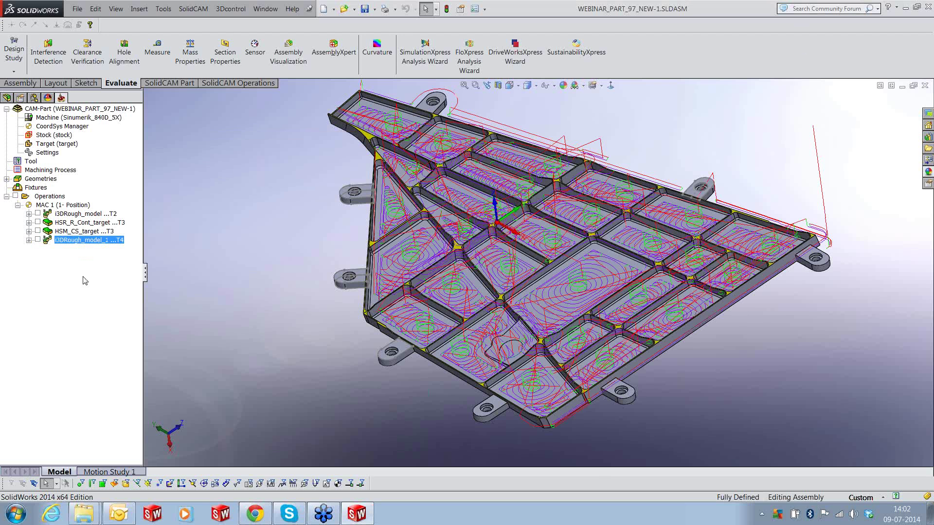
middle_click_drag(453, 340, 470, 303)
scroll(471, 303, "down", 2)
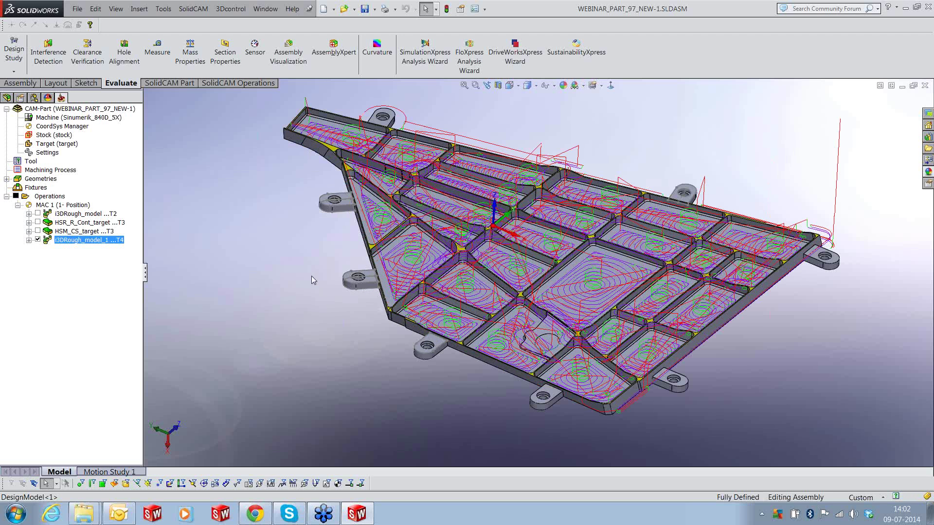
Simulate the i3DRough_model_1 operation in SolidVerify, viewing the stock from an angle while the tool cuts the pockets
right_click(69, 241)
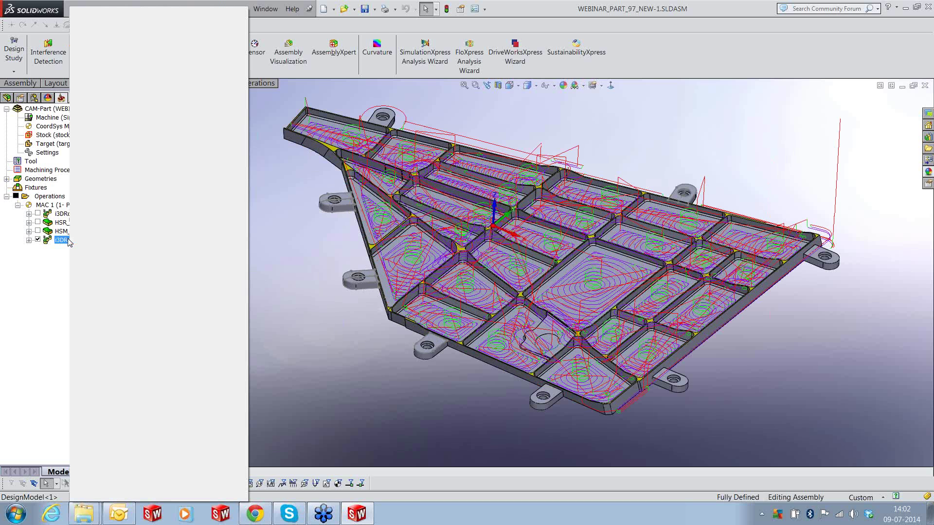
left_click(101, 172)
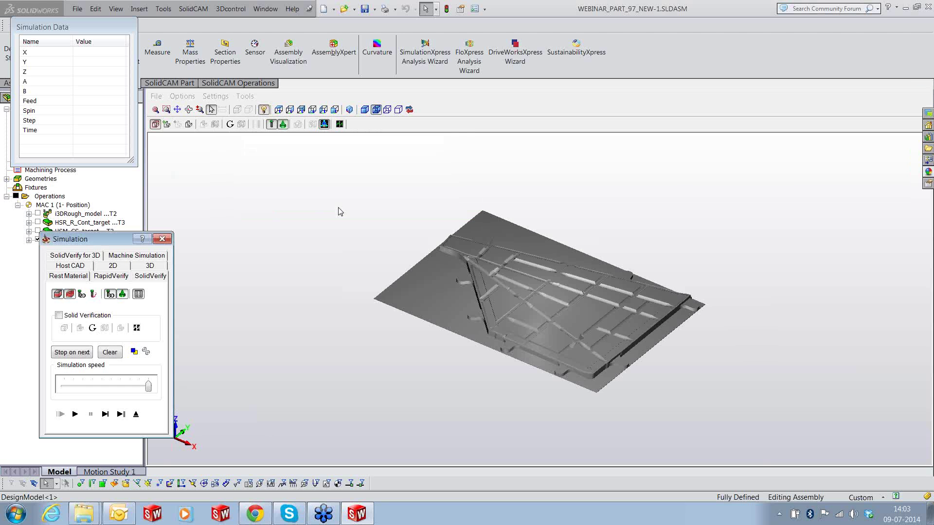
left_click_drag(584, 308, 580, 314)
scroll(580, 315, "up", 2)
left_click(73, 428)
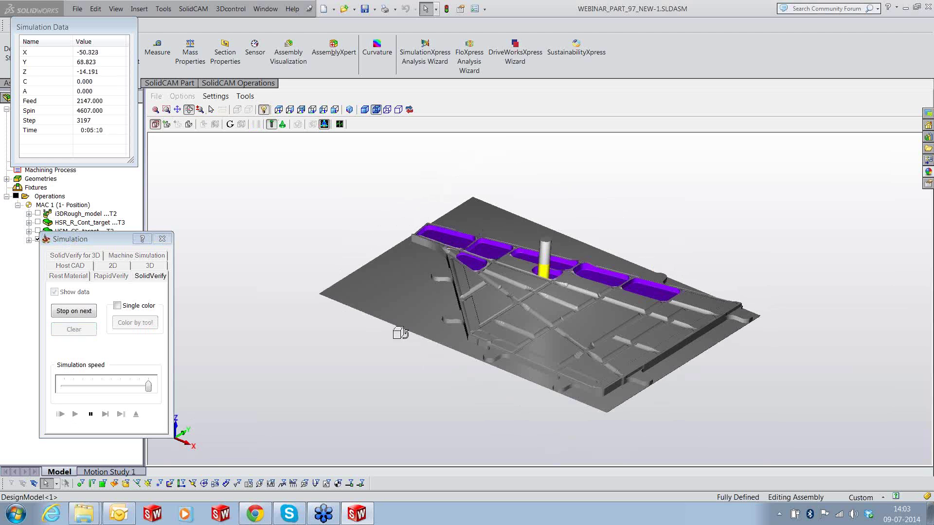
Run the SolidVerify simulation of the second iMachining operation to its end, examine the machined pockets and exit the simulation
left_click_drag(399, 333, 402, 336)
key("Escape")
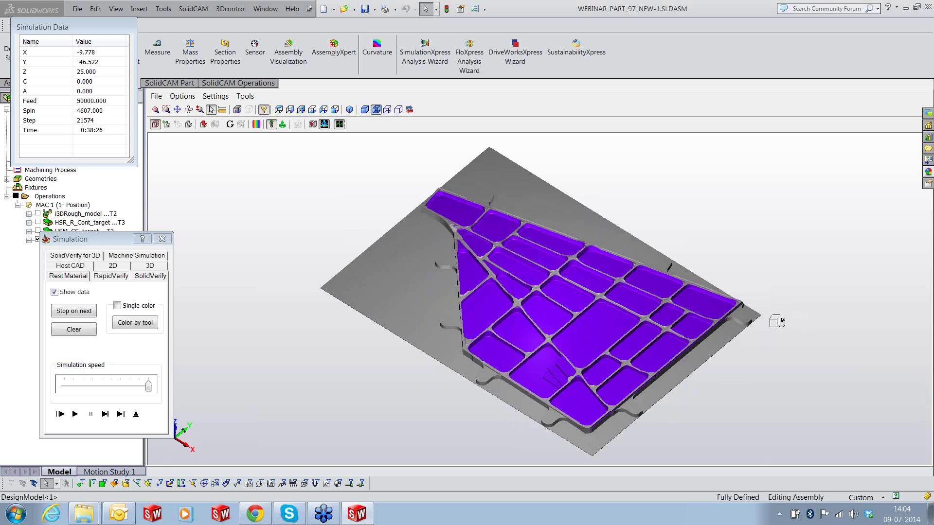
mouse_move(777, 321)
middle_mouse_down()
mouse_move(782, 367)
mouse_move(780, 325)
middle_mouse_up()
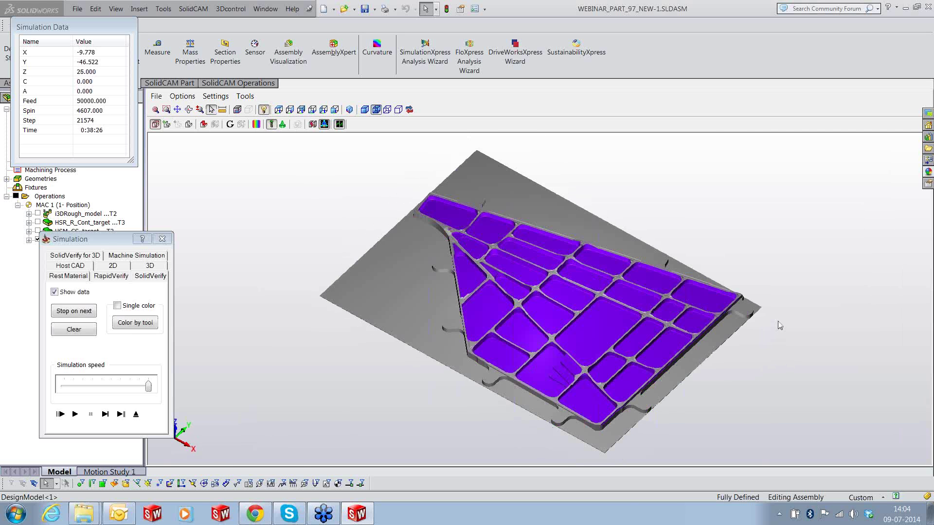
scroll(779, 325, "up", 2)
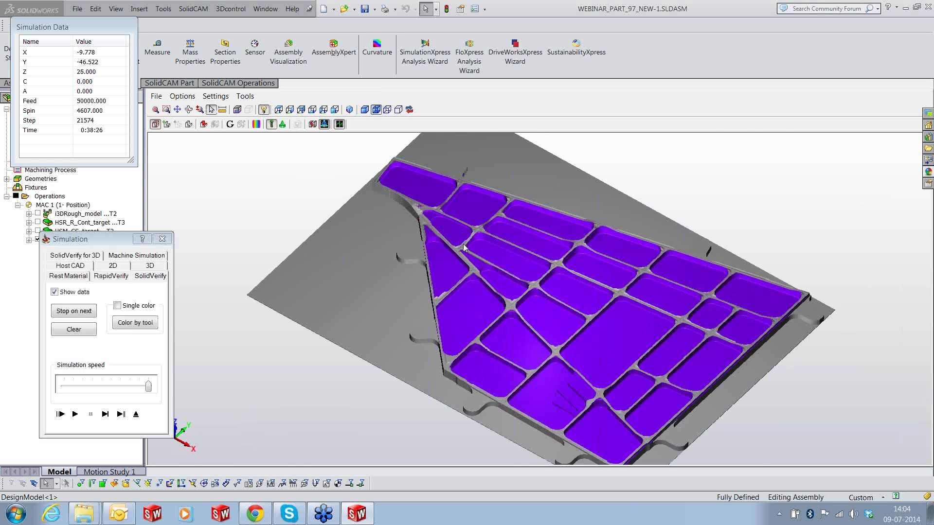
left_click(141, 416)
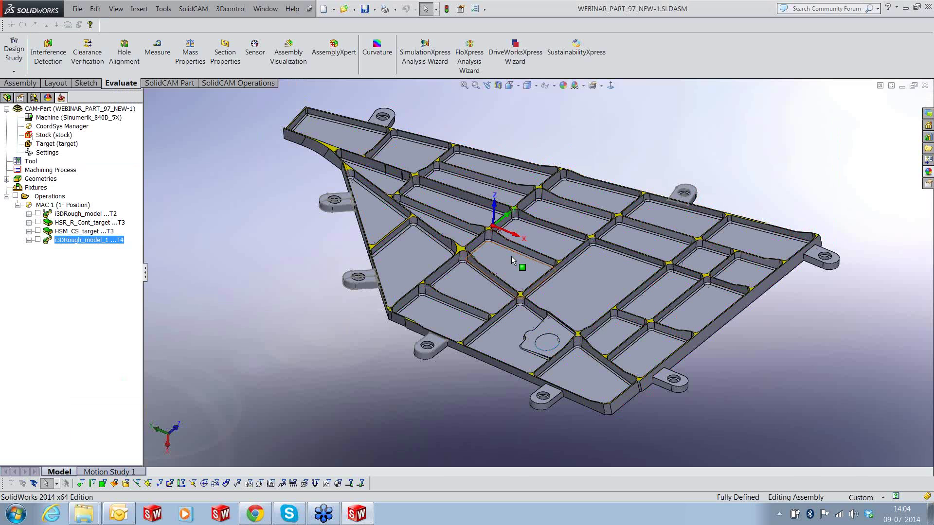
Examine the walls, rounded corners and bottom fillets of the pockets along the part's long outer edge
scroll(512, 256, "down", 3)
middle_click_drag(662, 204, 608, 240)
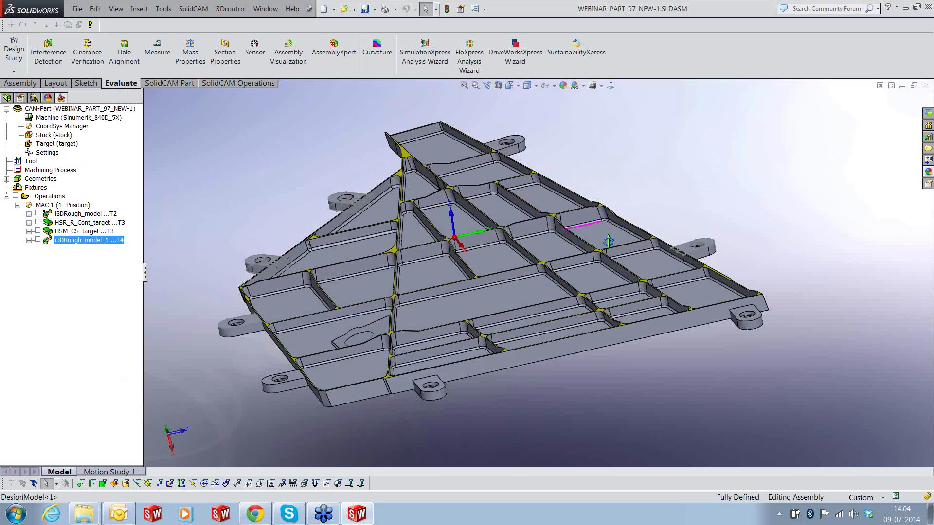
scroll(608, 241, "down", 5)
left_click(550, 192)
left_click(539, 188)
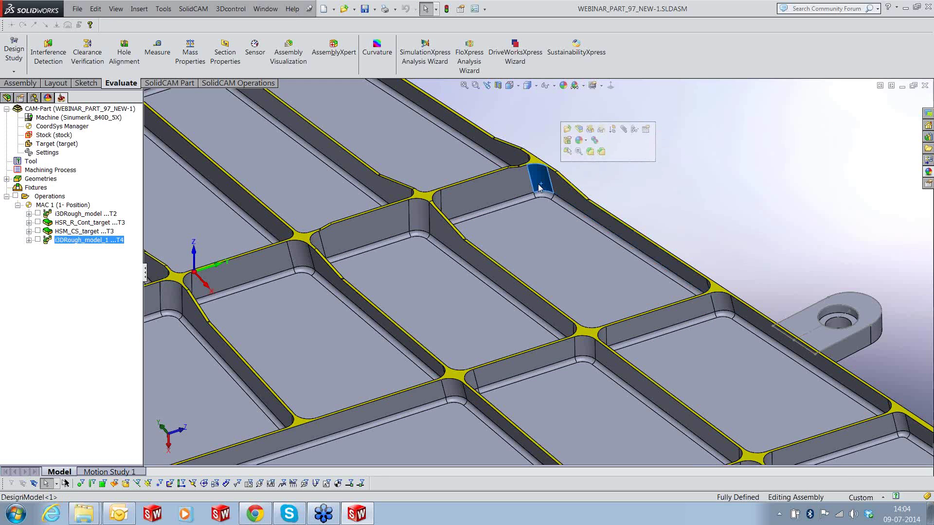
left_click(522, 185)
middle_click_drag(559, 225, 572, 246)
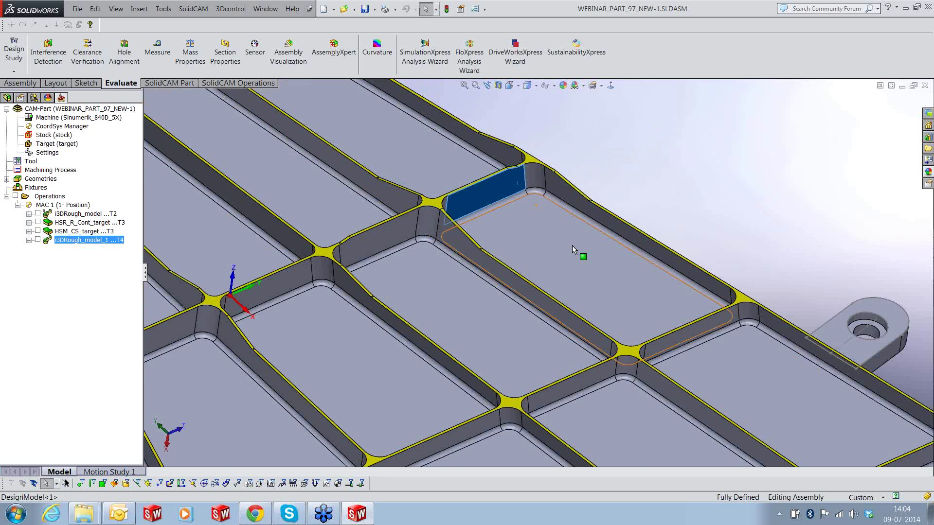
key("Escape")
scroll(572, 245, "up", 2)
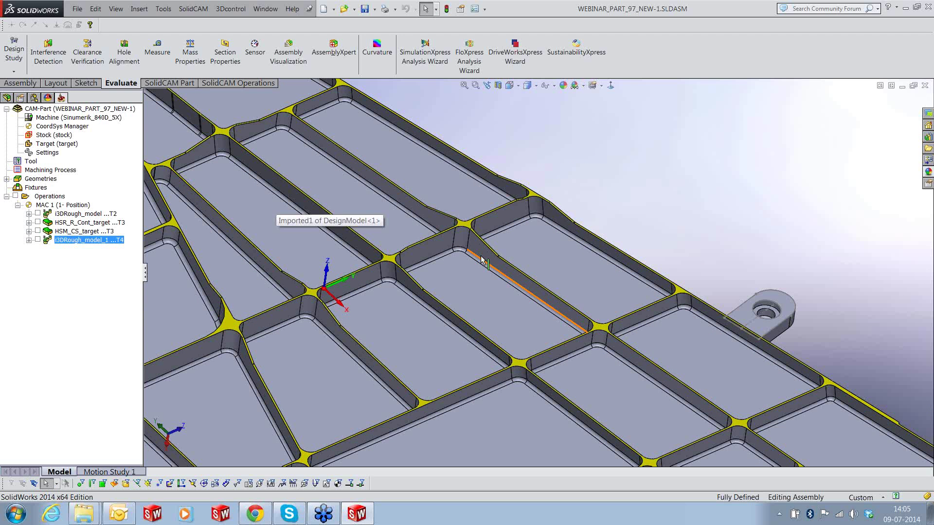
middle_click_drag(505, 316, 233, 250)
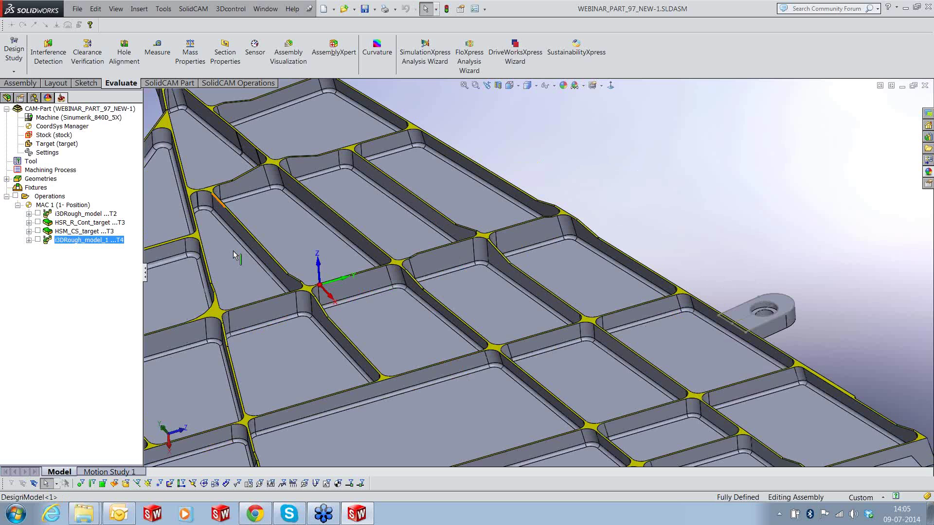
Add a SWARF Machining operation after i3DRough_model_1 and open its geometry settings
right_click(89, 240)
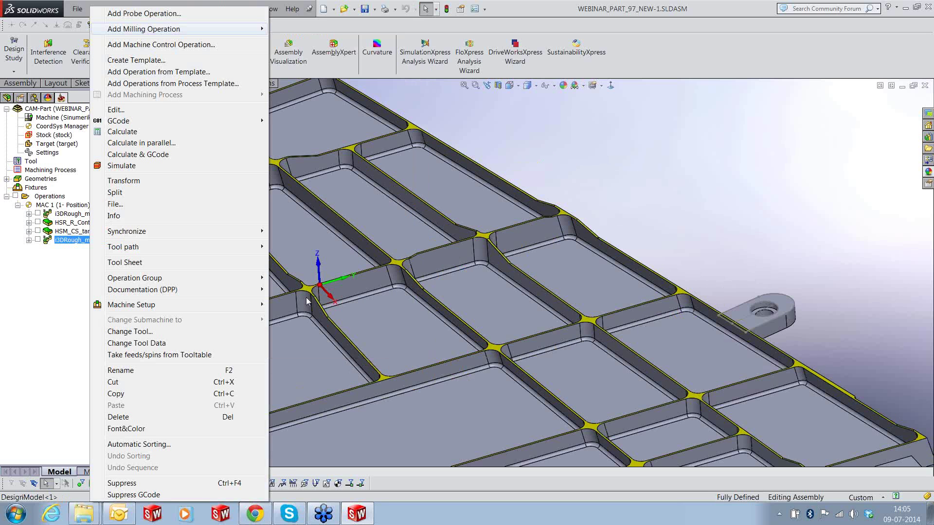
left_click(306, 302)
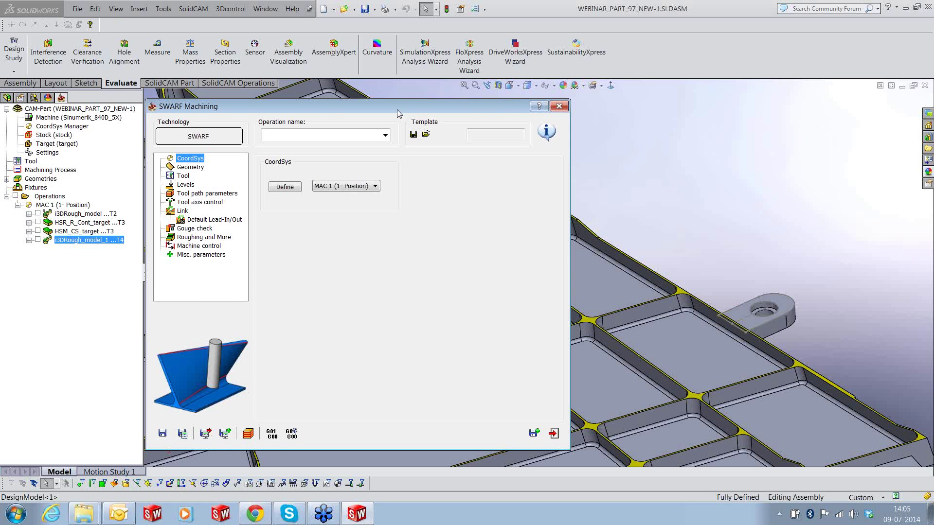
left_click(190, 168)
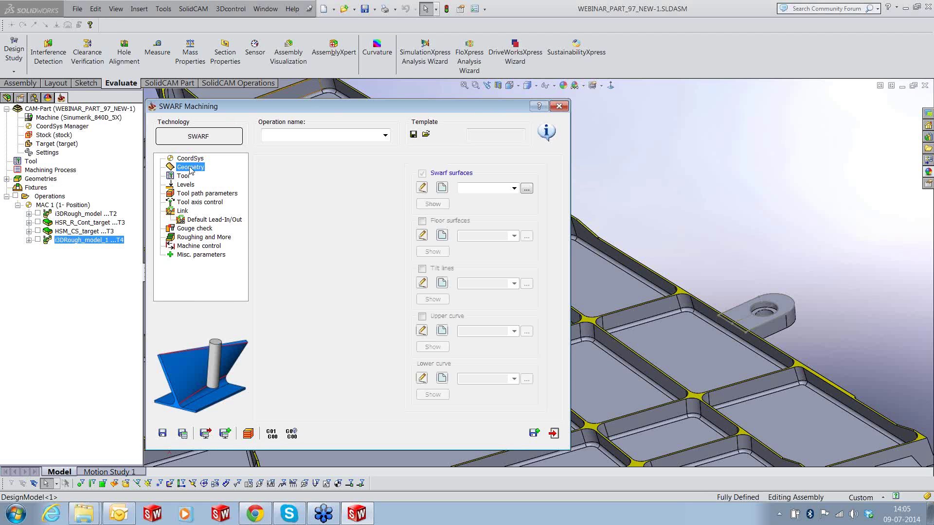
Create the swarf surface geometry faces2 from the eight wall and corner faces around the pocket at the part's outer edge
left_click(440, 193)
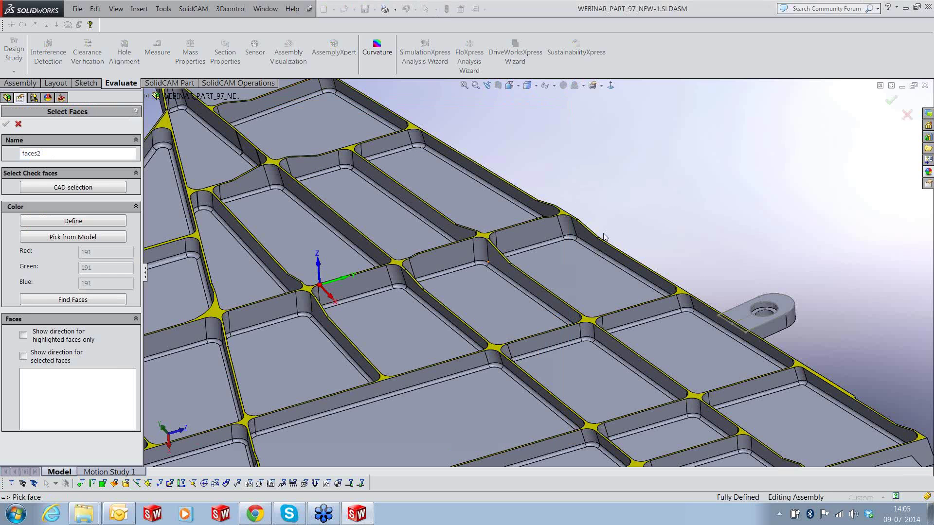
scroll(603, 237, "down", 2)
scroll(603, 238, "down", 1)
left_click(491, 237)
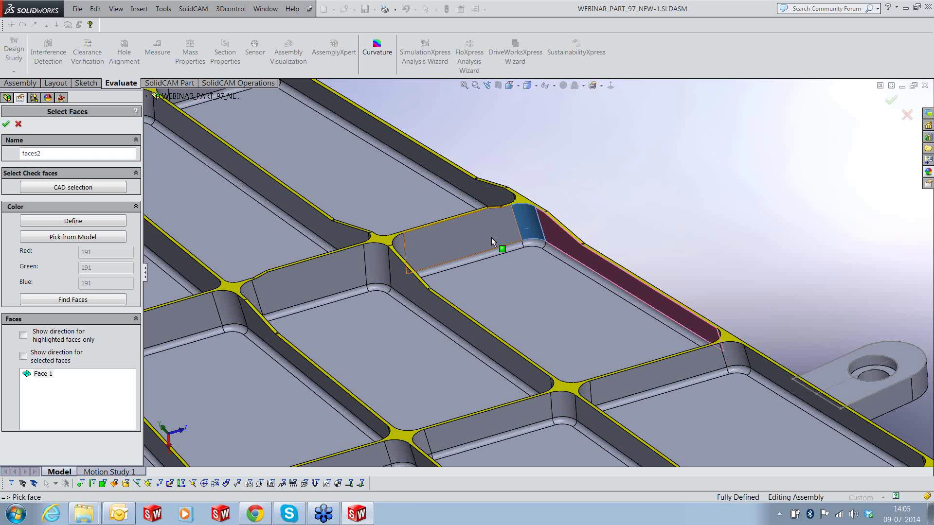
middle_click_drag(491, 237, 459, 284)
left_click(389, 269)
left_click(390, 269)
left_click(253, 345)
left_click(253, 346)
left_click(460, 284)
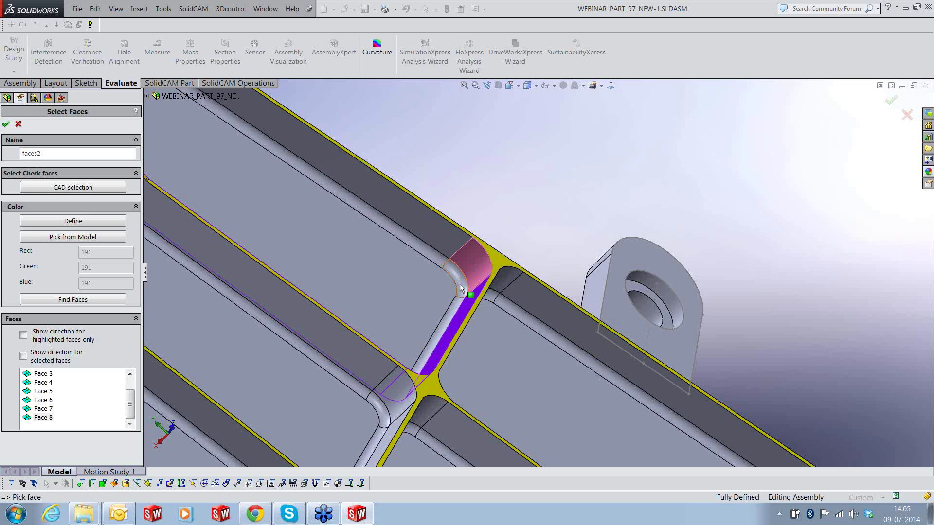
Show the directions of the selected swarf faces, check them around the pocket and accept the selection
scroll(460, 284, "up", 2)
middle_click_drag(460, 284, 415, 244)
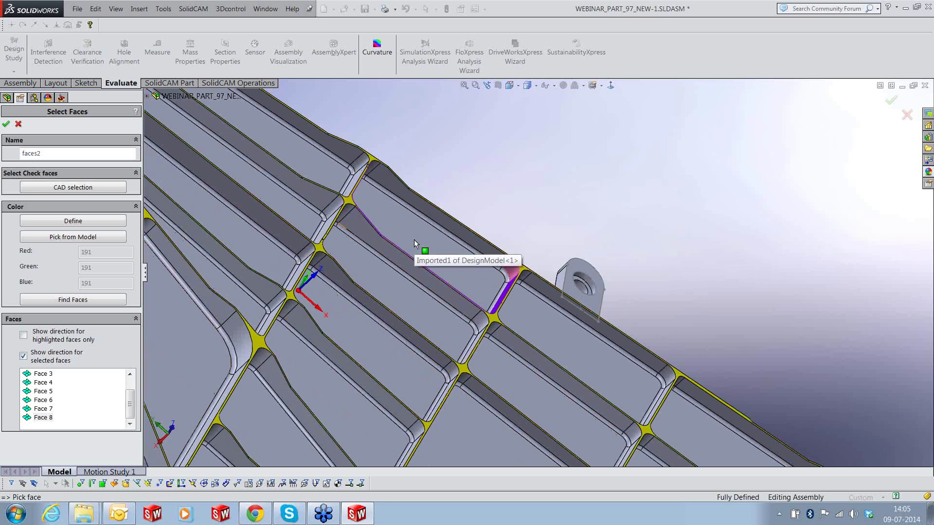
middle_click_drag(455, 251, 119, 189)
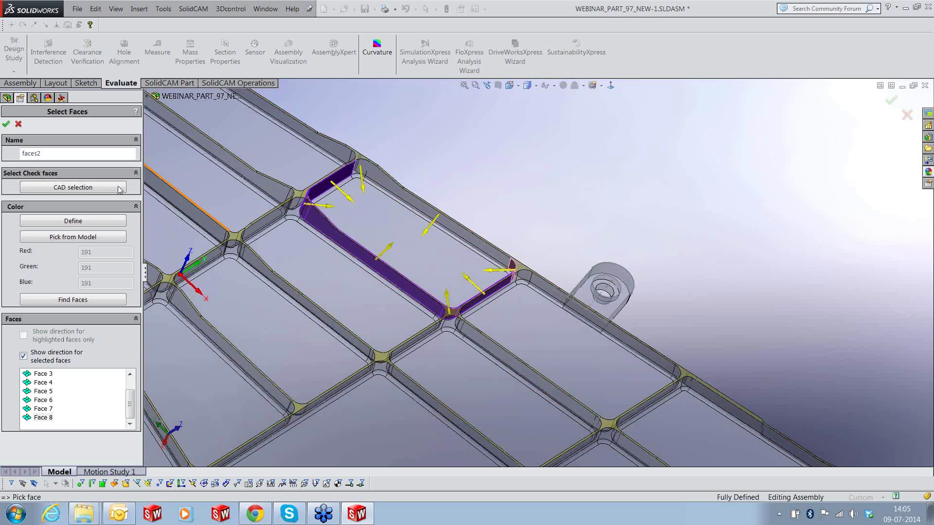
left_click(119, 190)
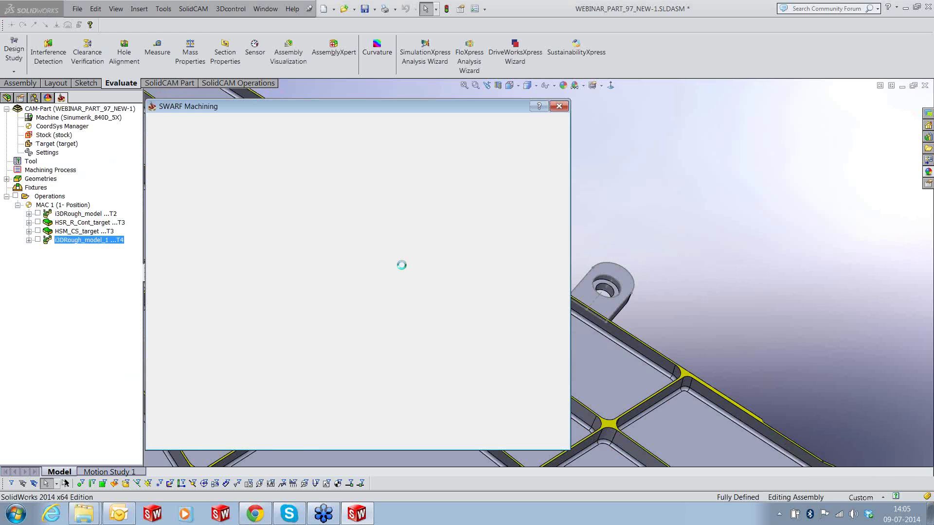
Enable floor surfaces and start the geometry faces3 with the pocket's floor and the first five adjoining bottom fillets
left_click(422, 220)
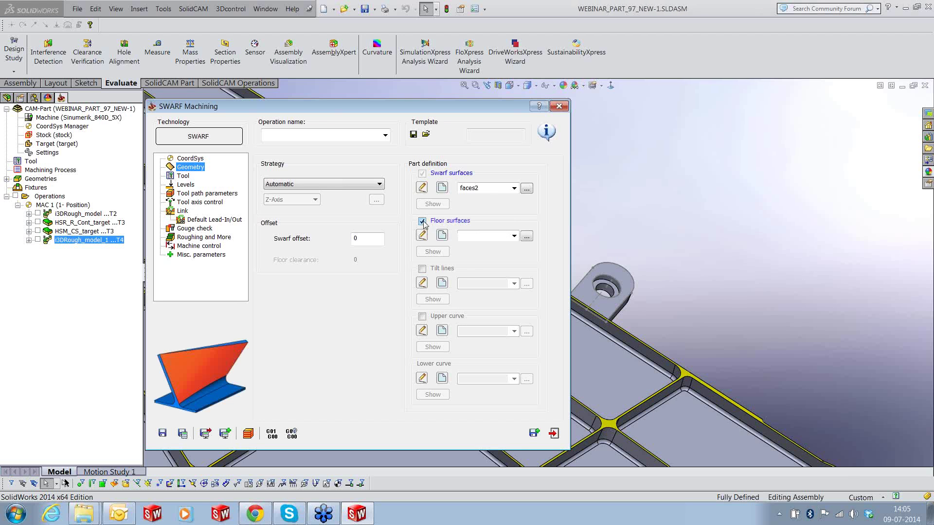
left_click(443, 236)
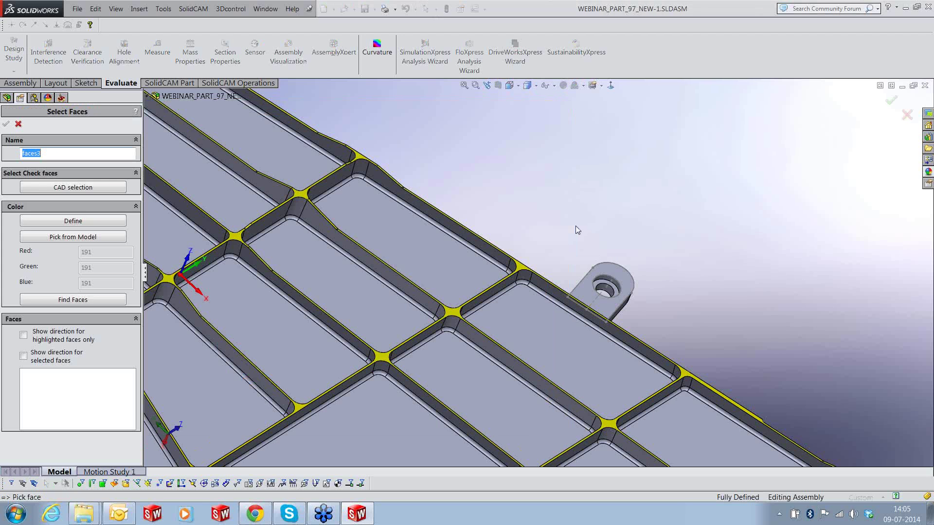
middle_click_drag(576, 226, 406, 196)
left_click(408, 238)
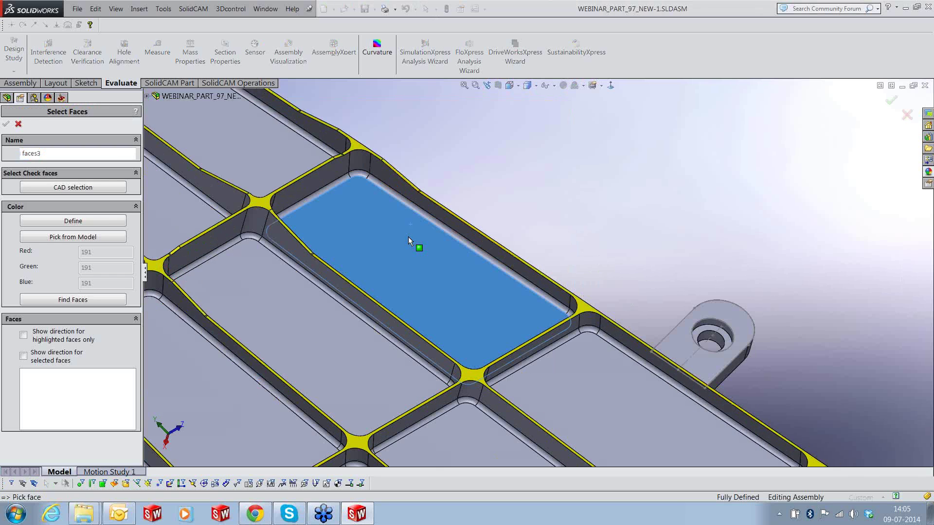
scroll(411, 239, "down", 3)
left_click(428, 190)
left_click(373, 164)
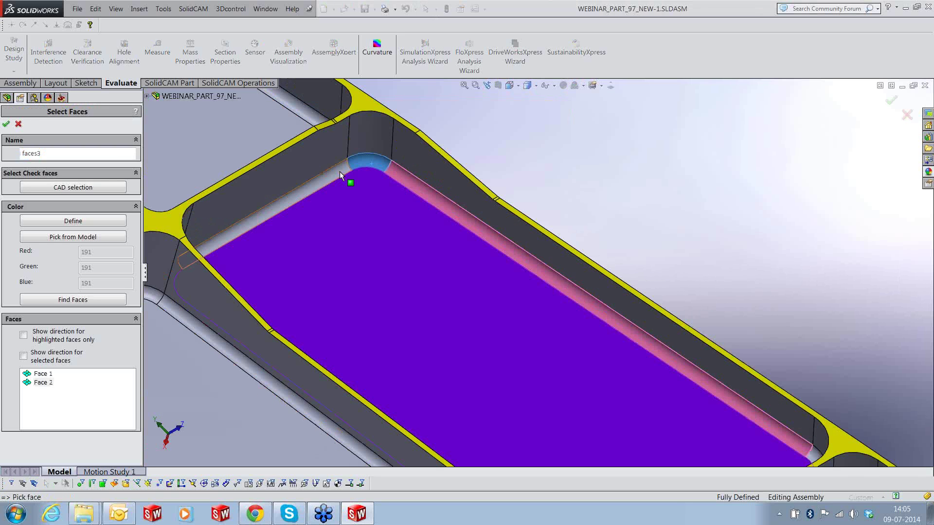
left_click(340, 171)
middle_click_drag(366, 232, 385, 291)
left_click(362, 261)
left_click(391, 340)
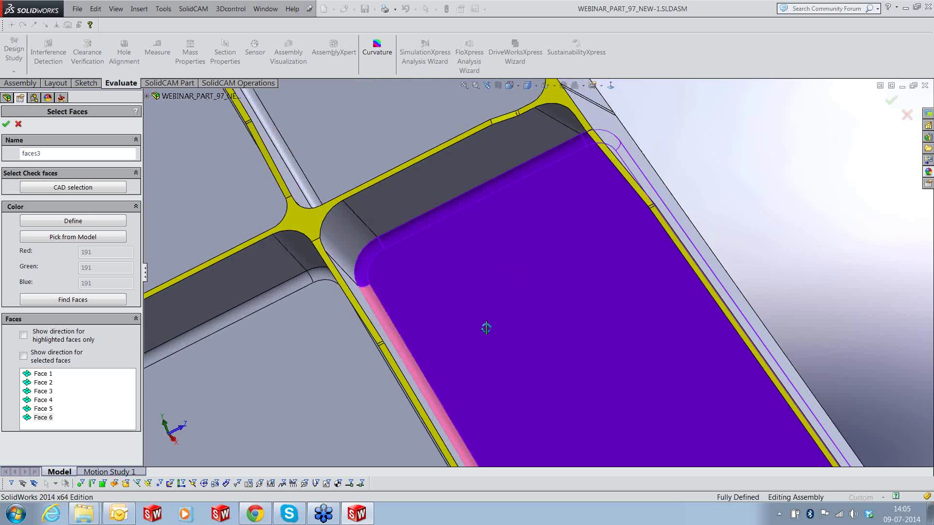
Add the last three bottom fillets at the pocket's far end to faces3 and accept the floor surfaces
middle_click_drag(486, 327, 533, 303)
scroll(680, 359, "up", 4)
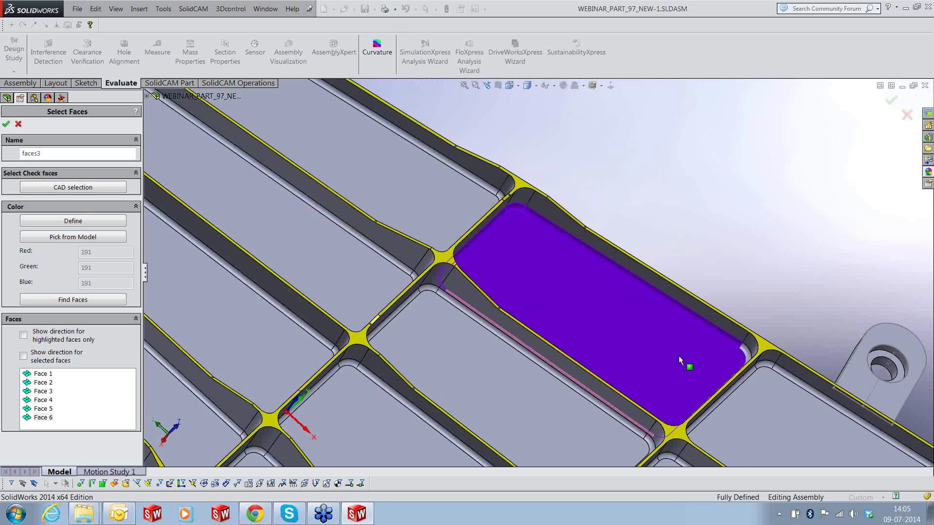
middle_click_drag(680, 360, 597, 422)
scroll(598, 423, "down", 4)
left_click(597, 422)
scroll(597, 422, "down", 3)
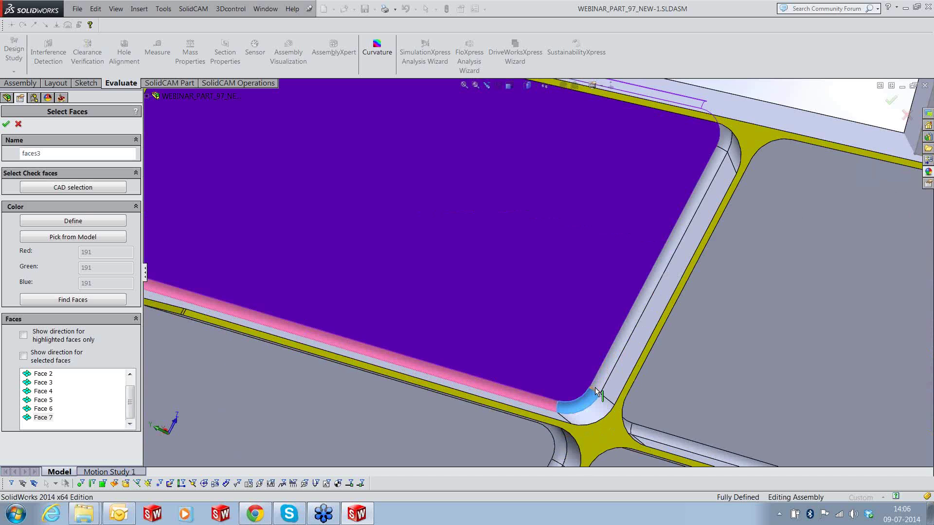
middle_click_drag(674, 221, 710, 148)
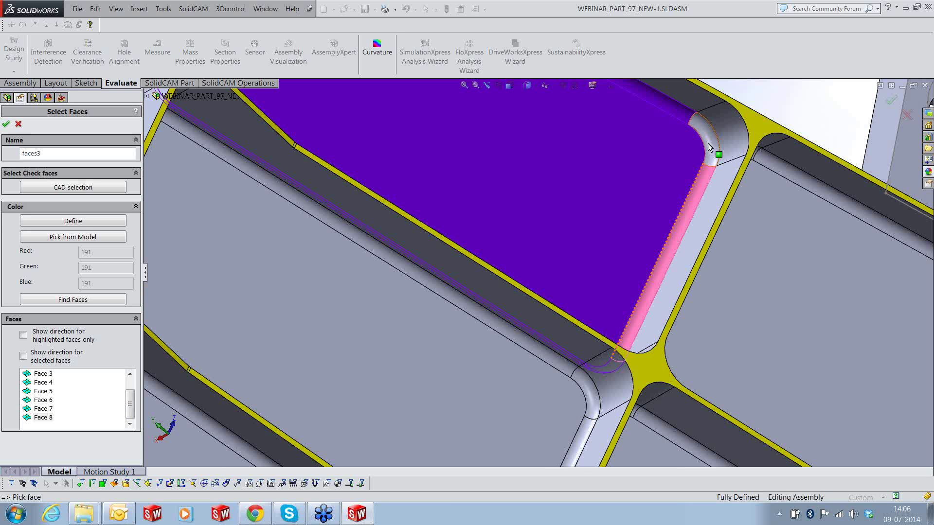
left_click(709, 148)
scroll(584, 233, "up", 5)
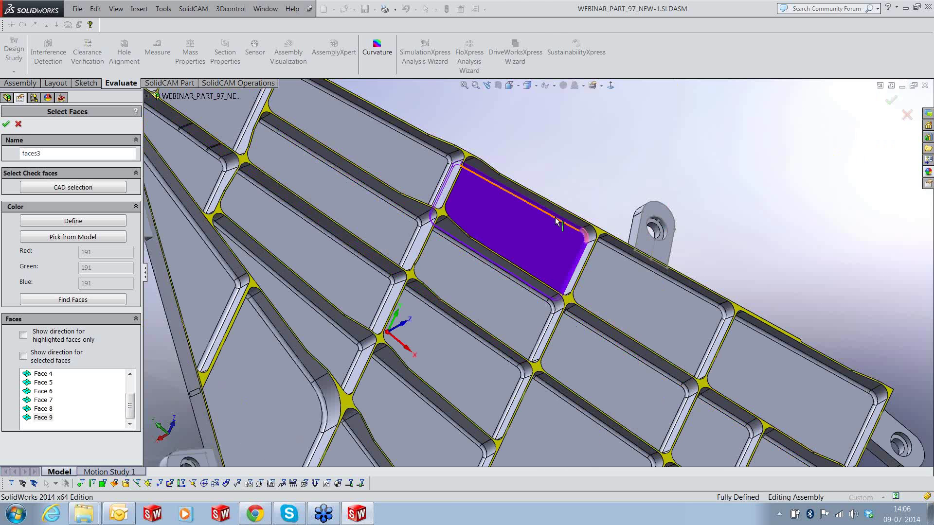
middle_click_drag(556, 217, 535, 207)
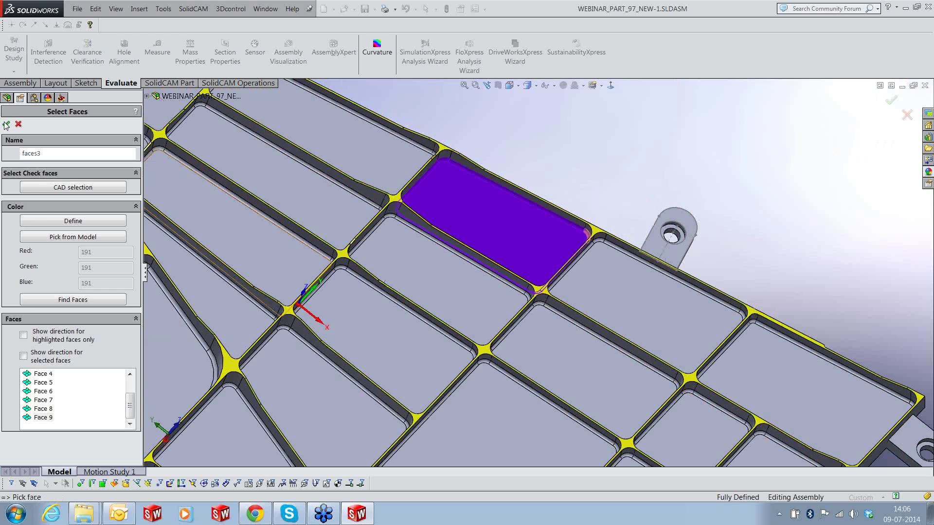
left_click(6, 124)
Add a new ball nose mill to the tool table for the SWARF operation
left_click(324, 305)
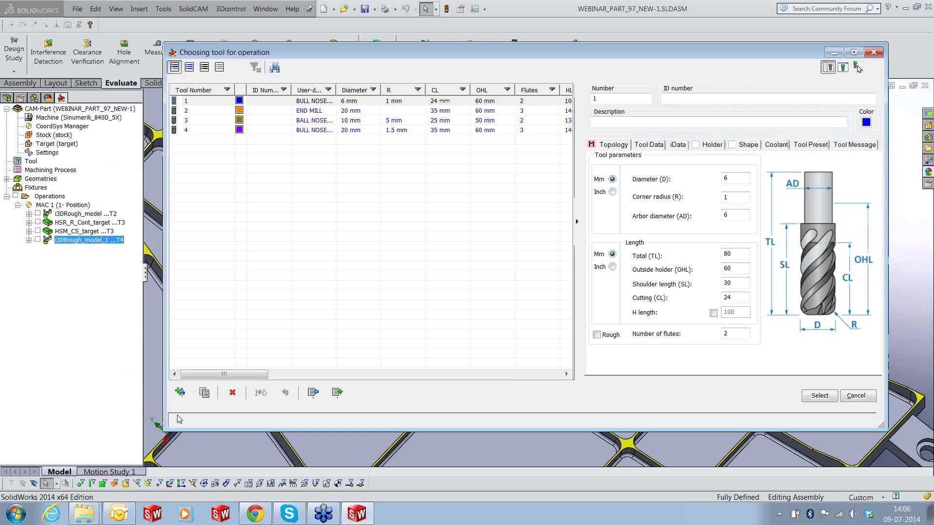
left_click(180, 392)
left_click(708, 116)
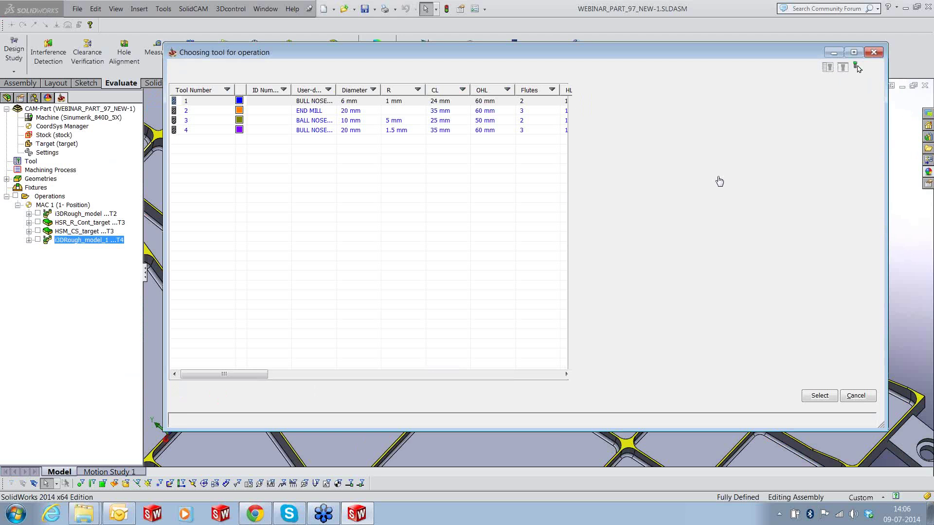
double_click(732, 179)
type("80")
key("Tab")
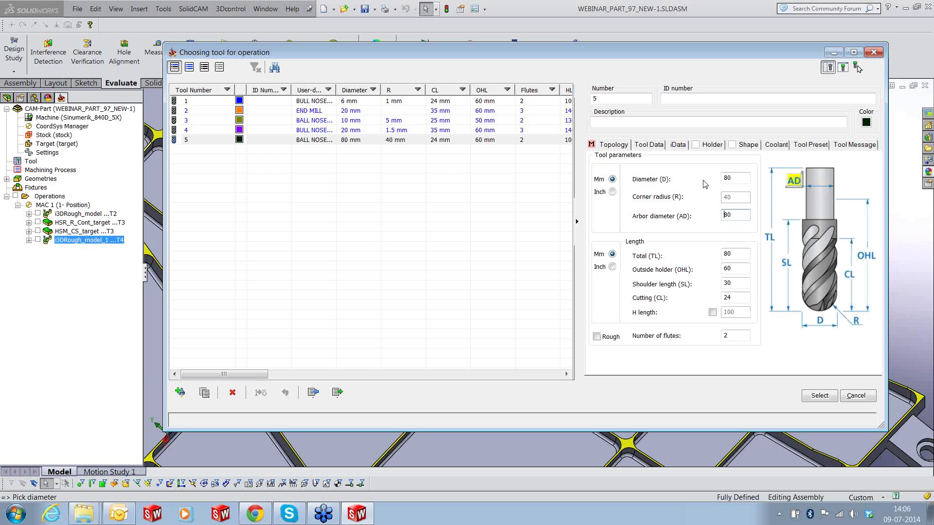
Set the new ball nose mill's diameter to 8 mm
double_click(730, 178)
type("8")
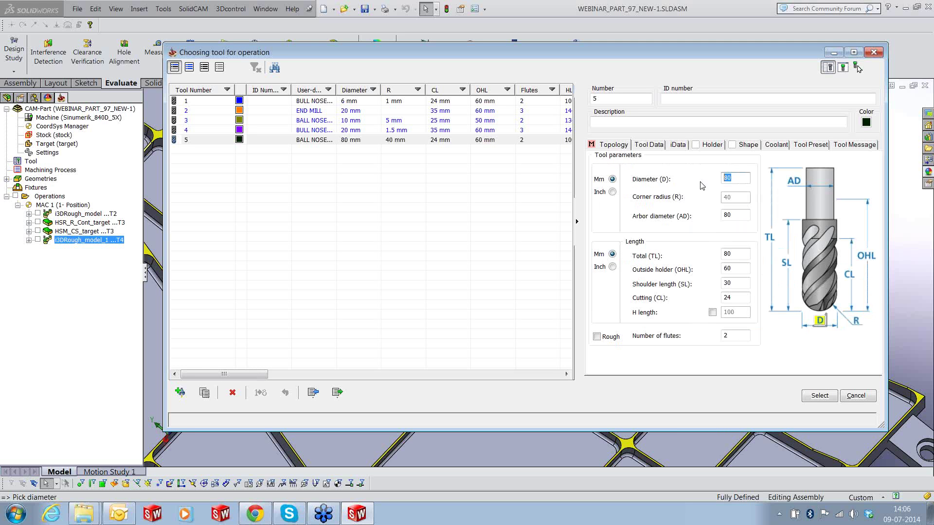
key("Tab")
key("Tab")
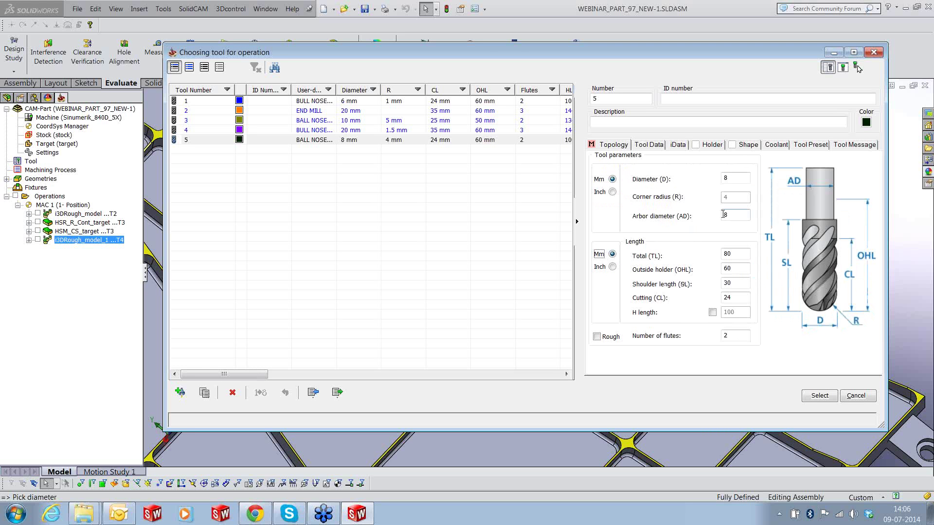
Set the 8 mm ball nose tool's total length to 60, outside holder length to 45 and cutting length to 25, and select it with holder HSK A 63 ER 32x80
double_click(728, 253)
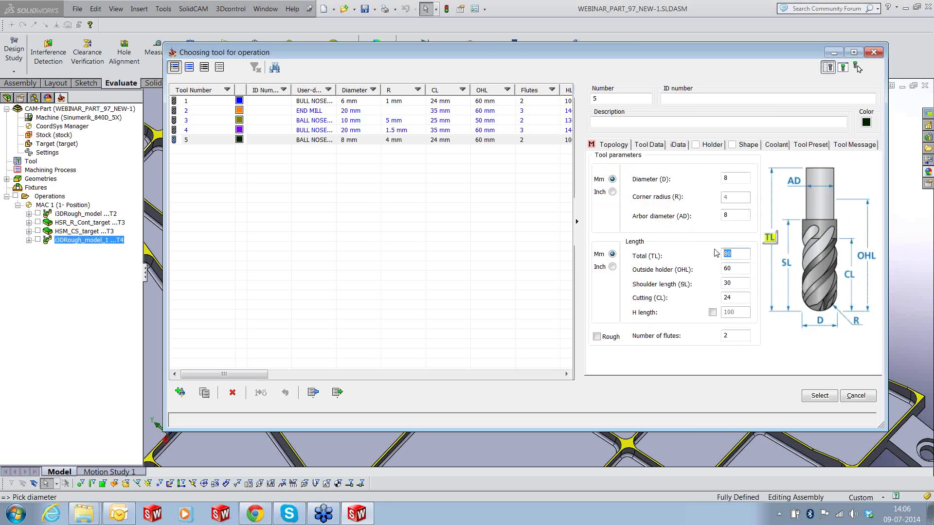
type("70")
key("Tab")
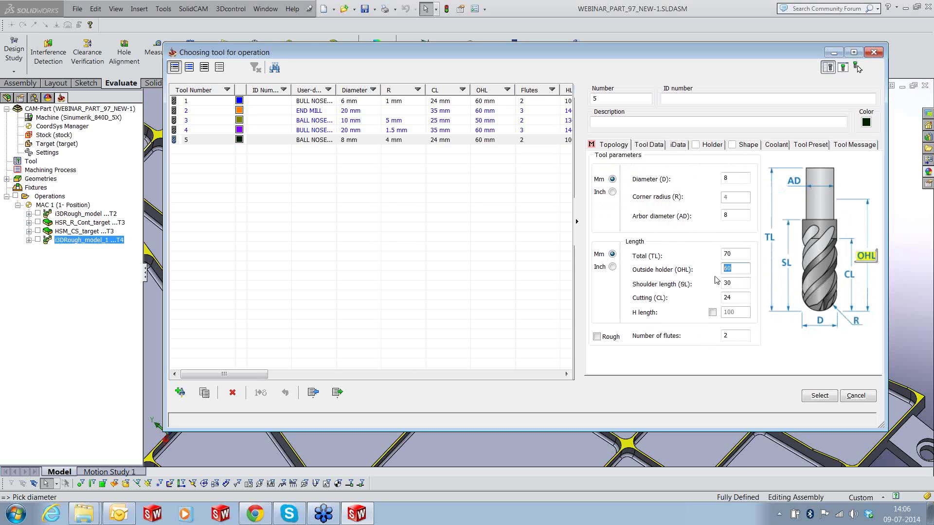
type("45")
double_click(743, 299)
type("25")
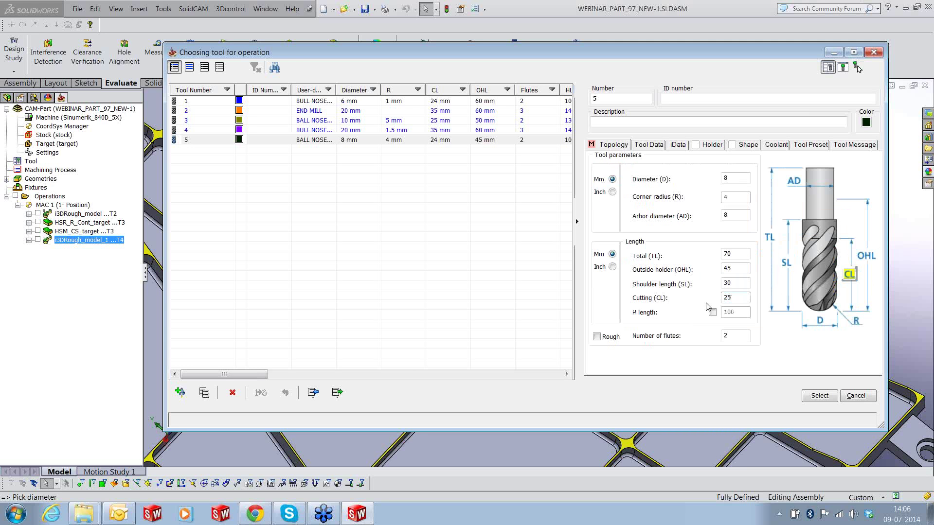
double_click(733, 254)
type("60")
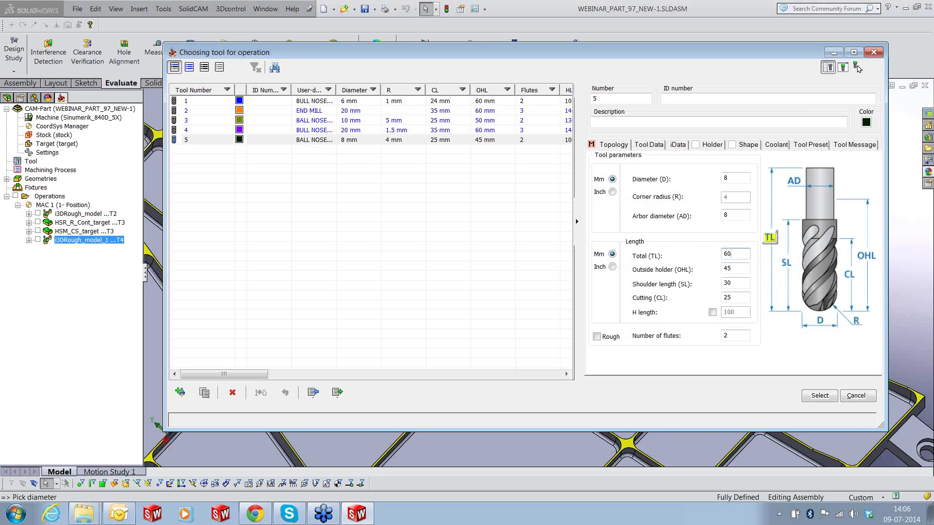
left_click(710, 145)
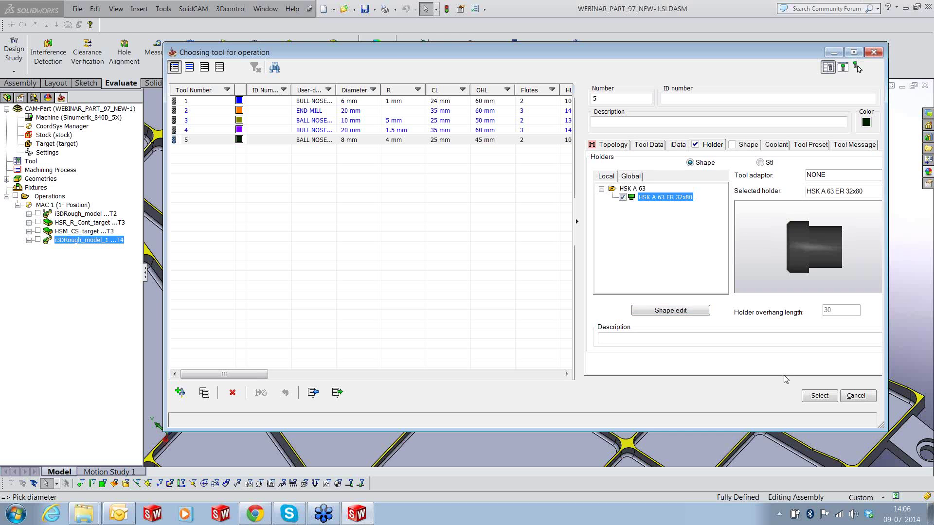
left_click(820, 396)
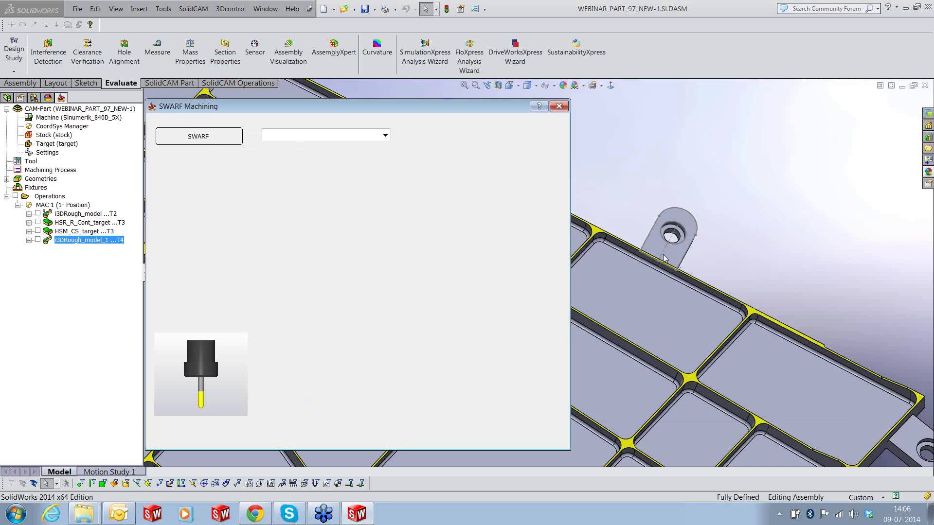
Set both the entry and exit safety distances of the SWARF operation's levels to 10
left_click(186, 185)
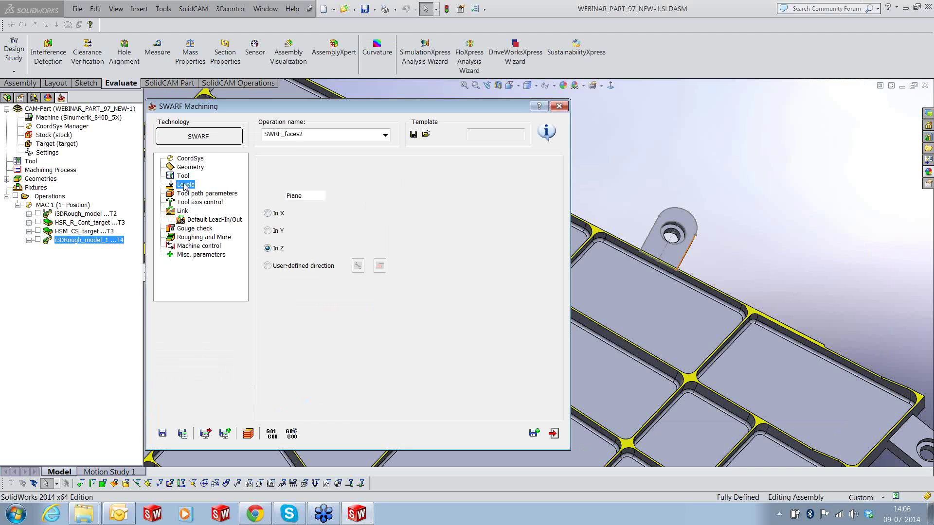
left_click(529, 227)
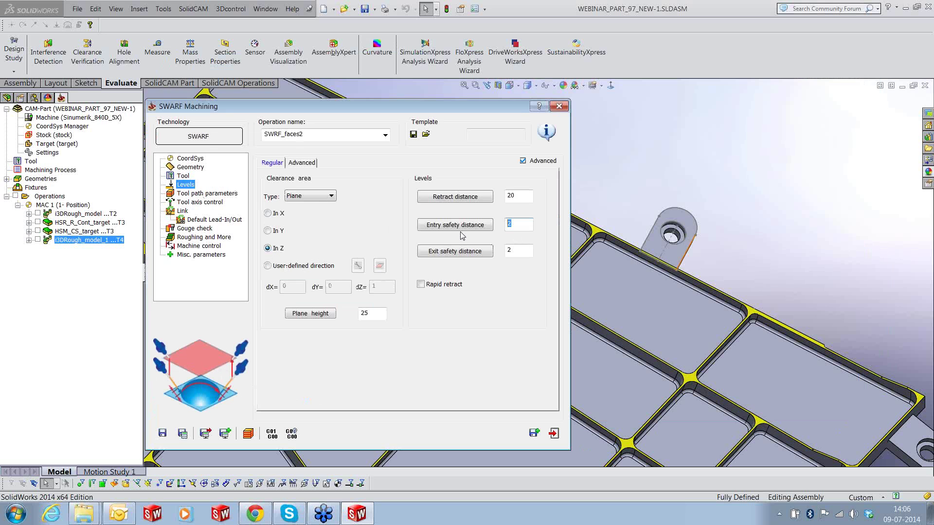
type("10")
key("Tab")
type("10")
Set the tool path's machining side to Inside and check the tool axis control settings
left_click(217, 194)
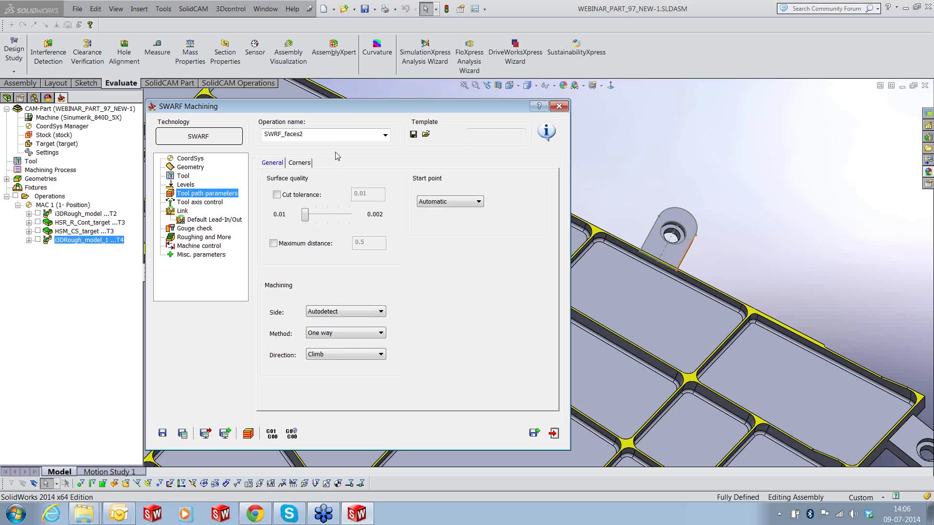
left_click_drag(340, 107, 273, 90)
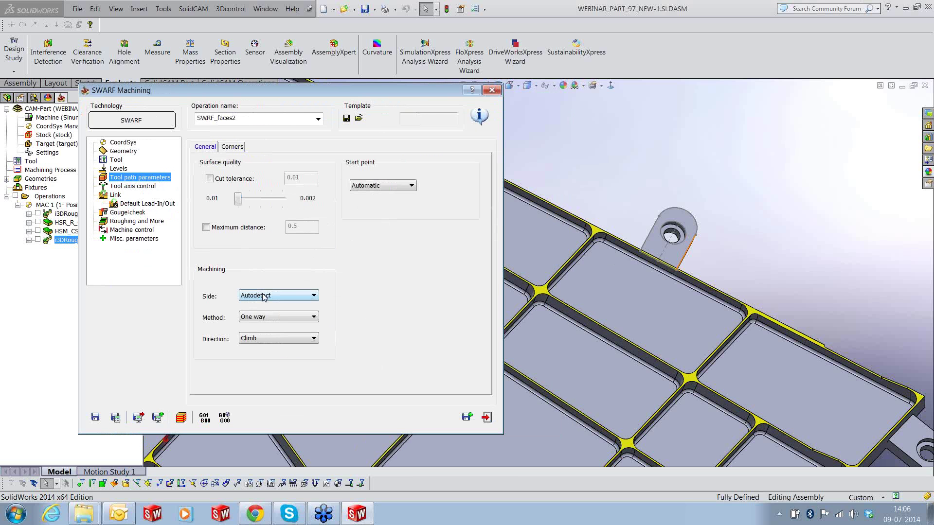
left_click(263, 295)
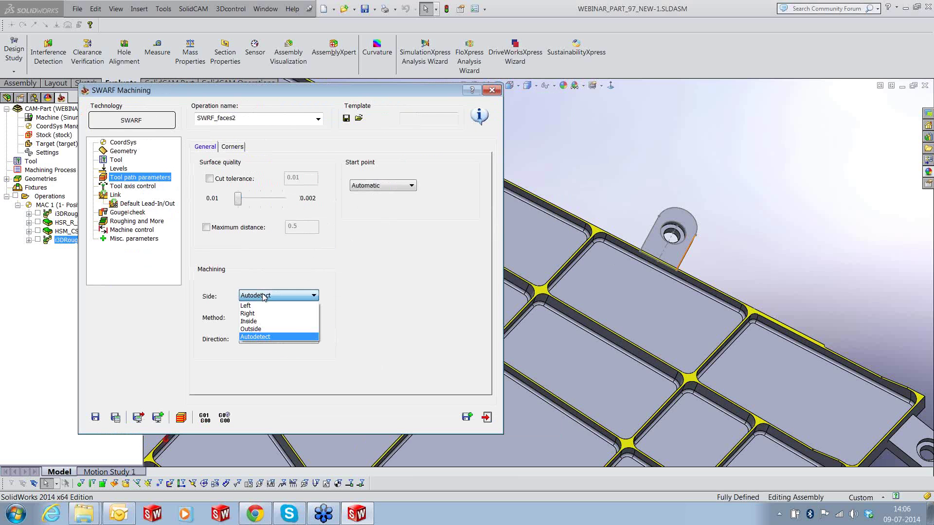
left_click(253, 321)
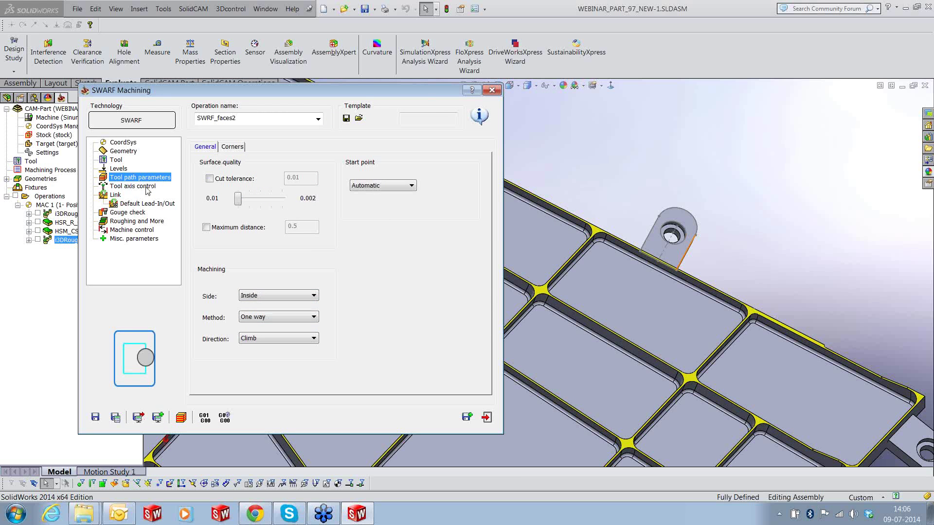
left_click(141, 186)
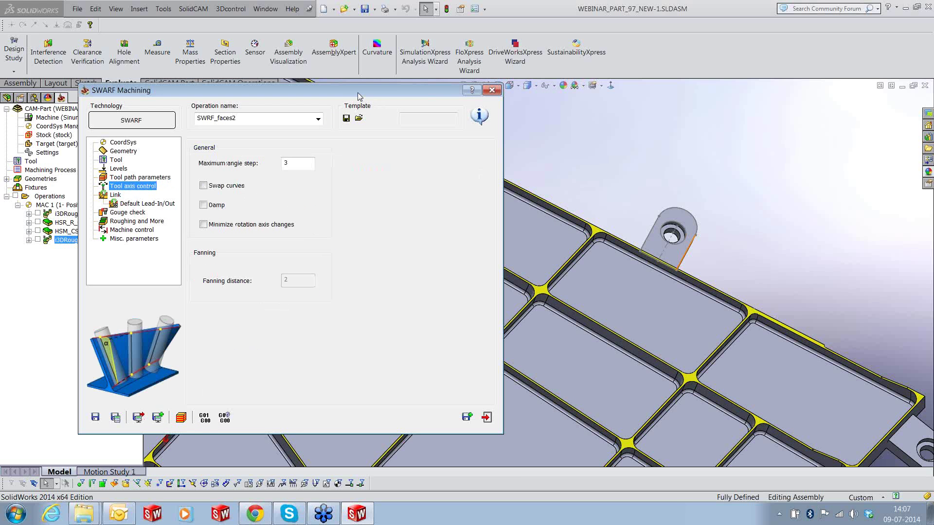
left_click_drag(368, 93, 435, 87)
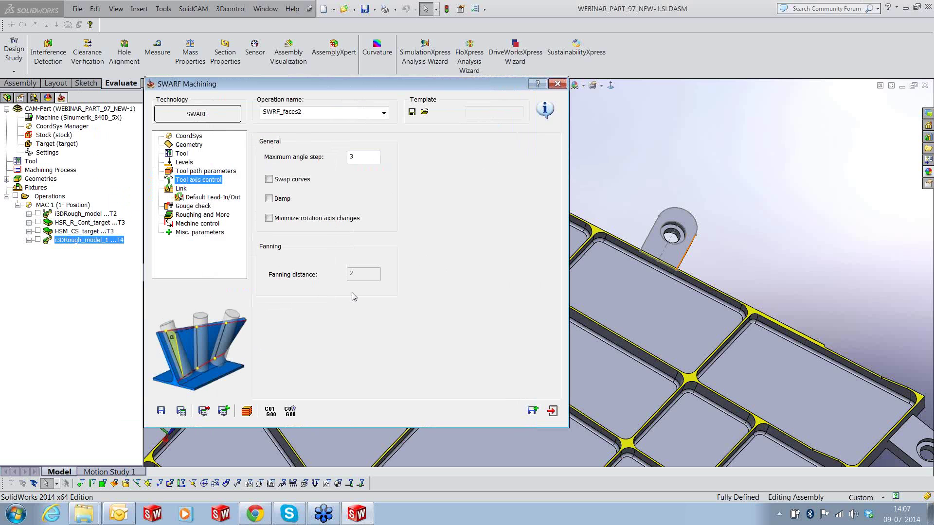
Enable a lead-in for the first entry and a lead-out for the last exit of the SWARF operation
left_click(181, 188)
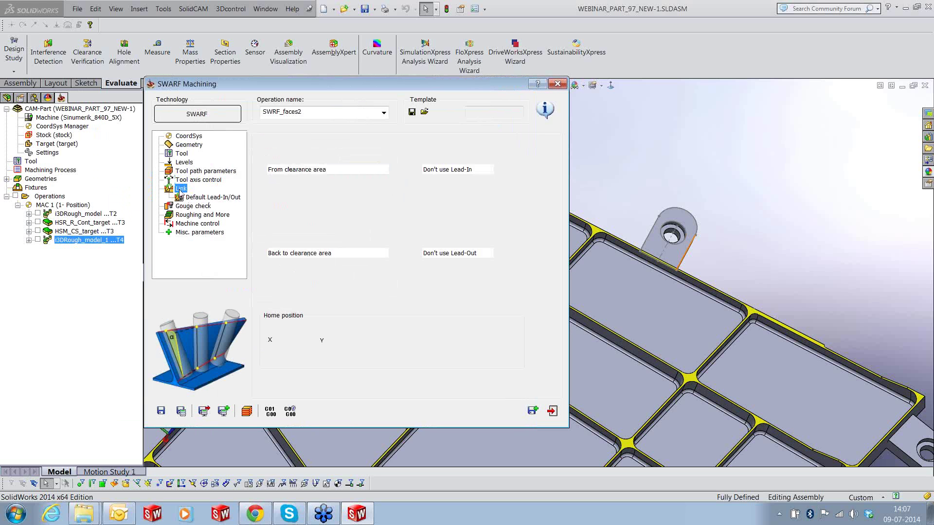
left_click(440, 171)
left_click(441, 179)
left_click(453, 253)
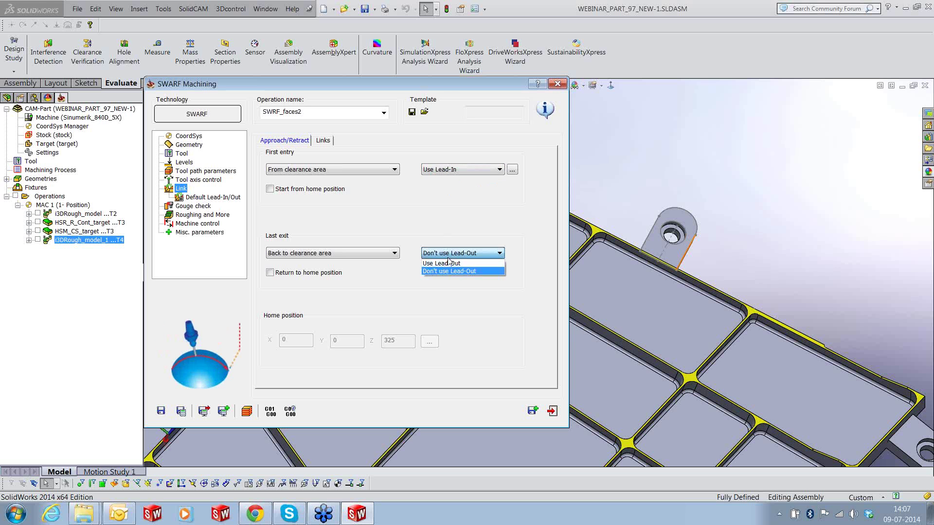
left_click(455, 263)
Override the default lead-in with a tangential arc lead-in that has a height of 1
left_click(512, 169)
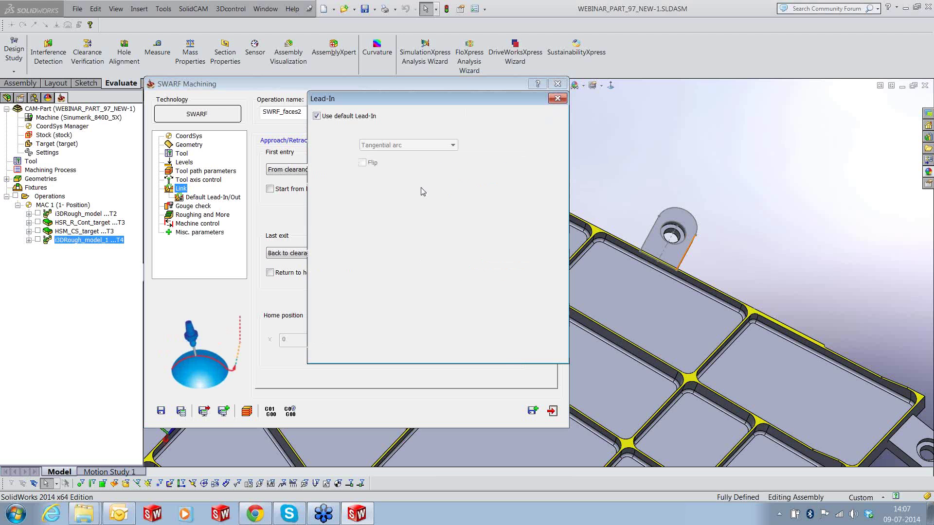
double_click(413, 319)
type("1")
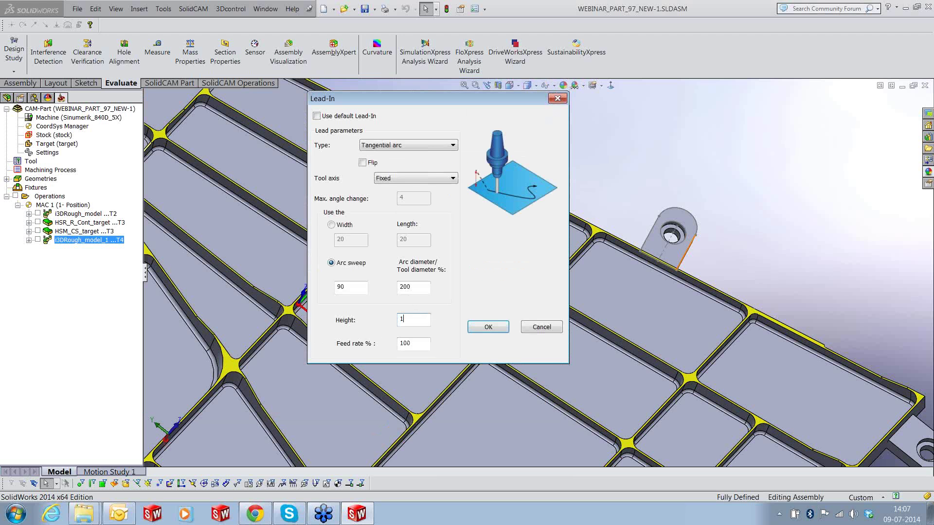
left_click(486, 327)
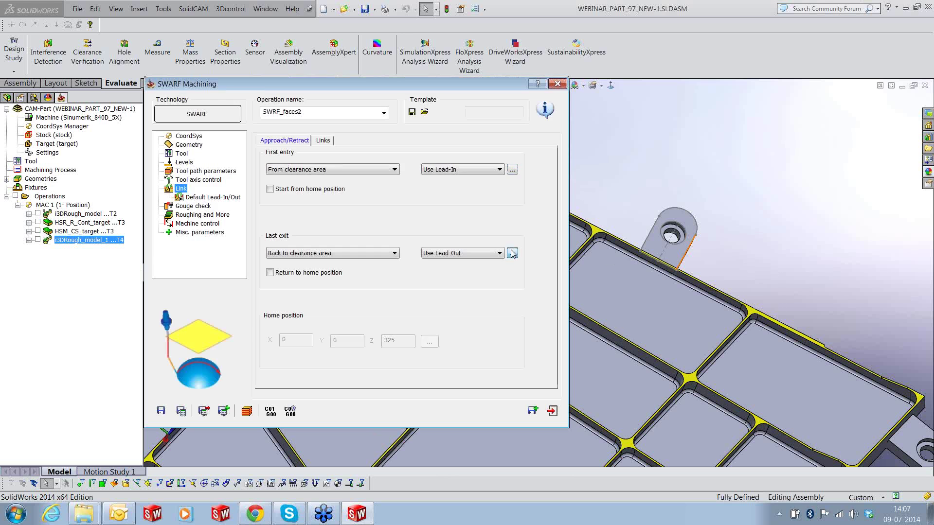
Override the default lead-out with a tangential arc lead-out that has a height of 1
left_click(511, 252)
left_click(317, 115)
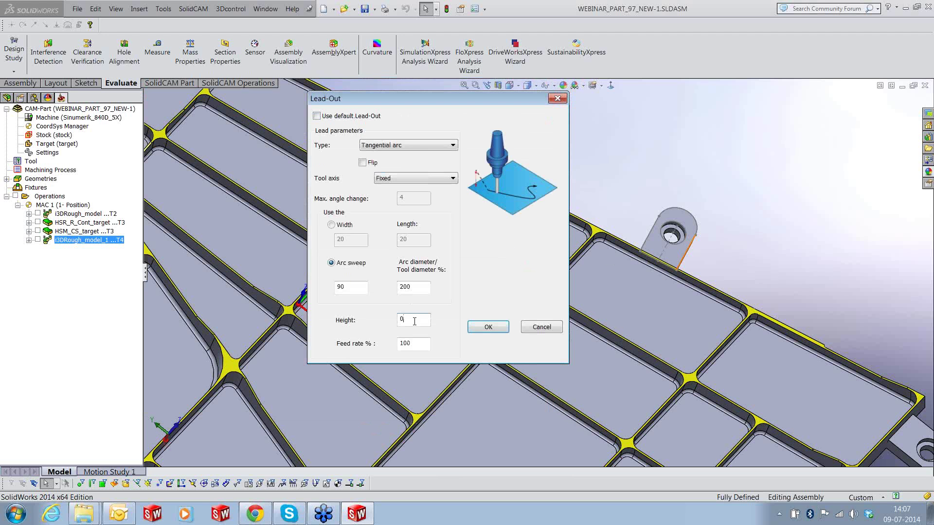
type("1")
left_click(484, 327)
Check the gouge check, roughing, machine control and miscellaneous settings, then save and calculate the SWARF operation and close it
left_click(195, 198)
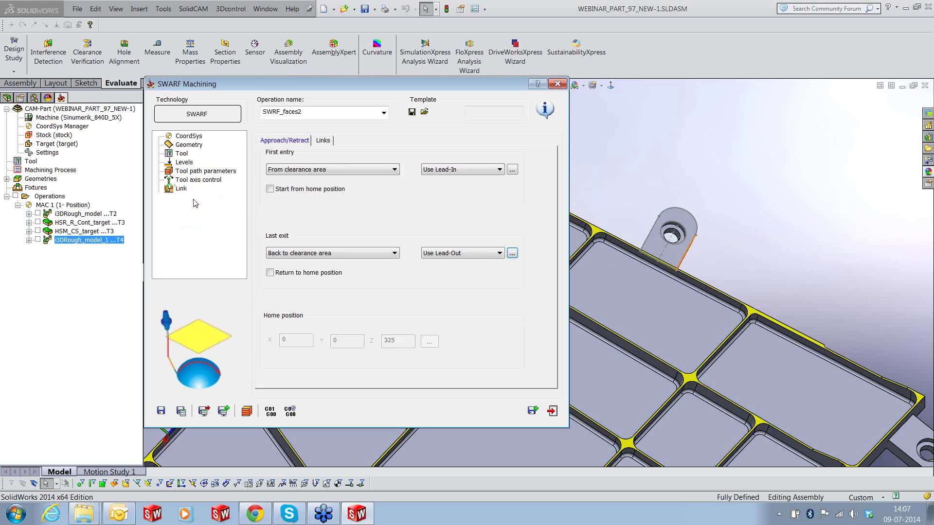
left_click(193, 206)
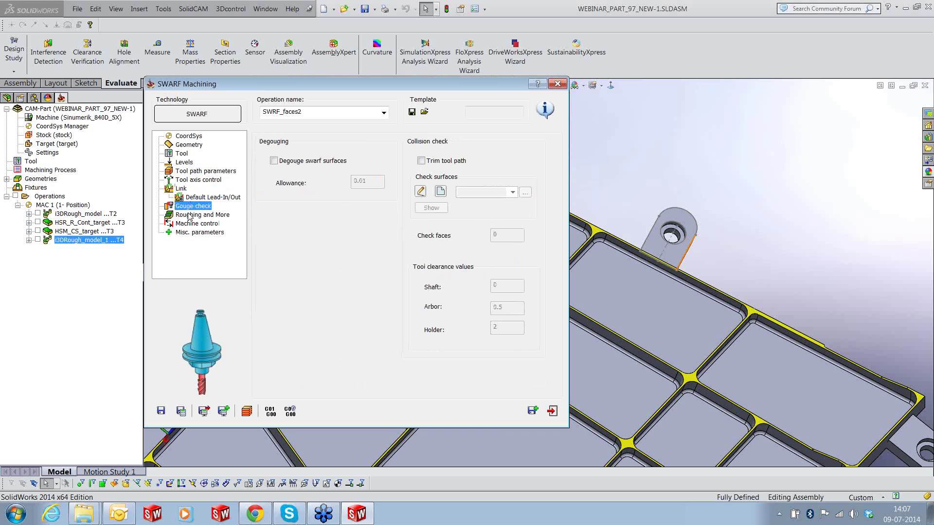
left_click(189, 216)
left_click(190, 223)
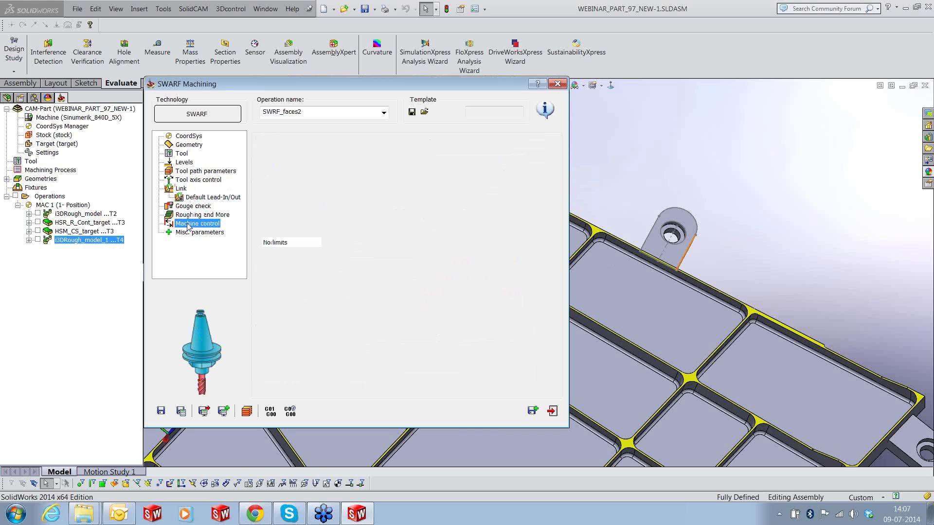
left_click(189, 232)
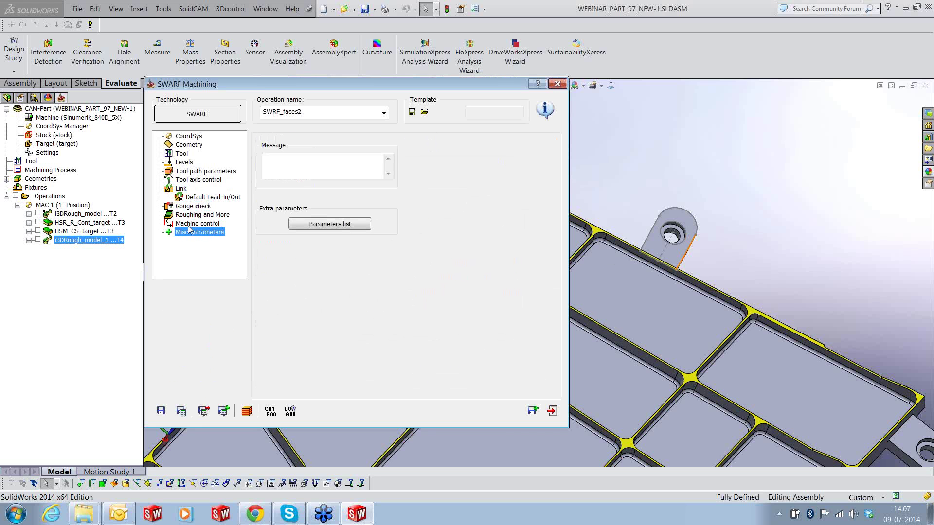
left_click(181, 411)
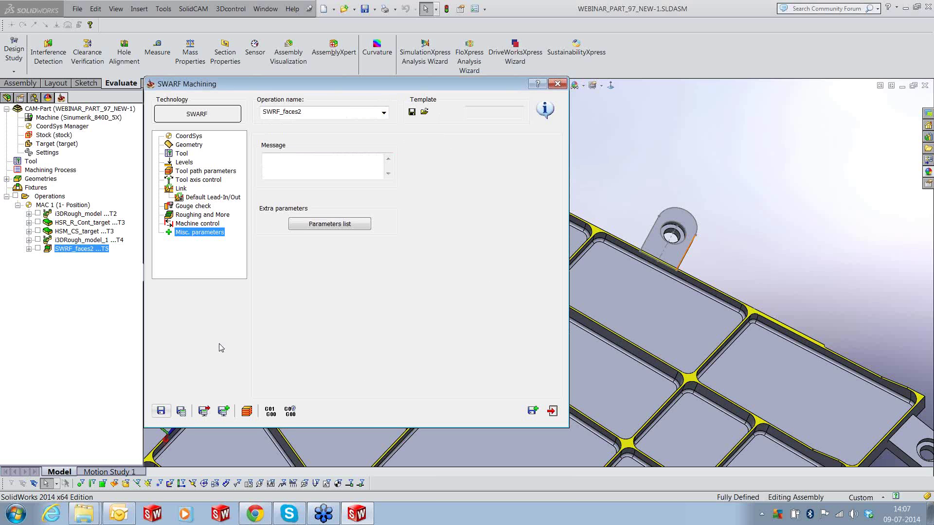
left_click(552, 412)
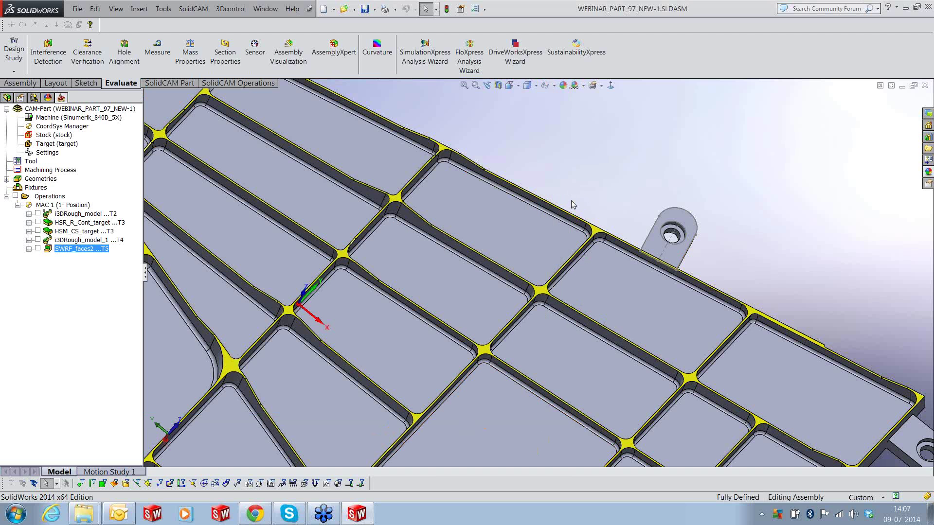
Show the SWARF operation's tool path in the machined pocket of the part
scroll(572, 204, "up", 2)
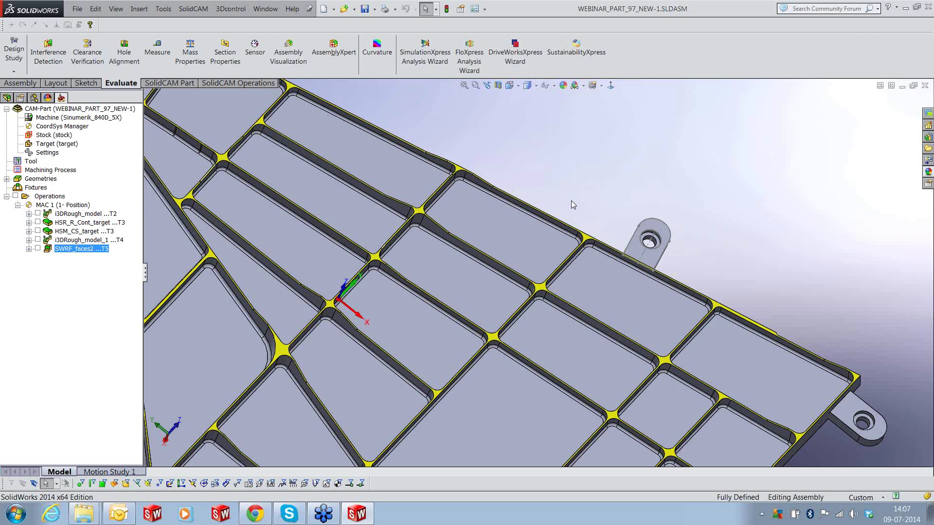
scroll(539, 214, "down", 2)
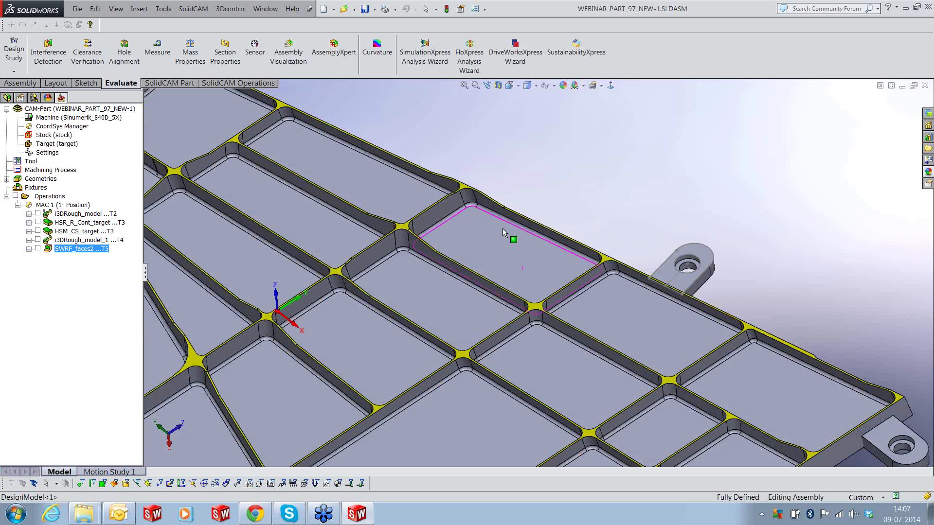
left_click(38, 249)
middle_click_drag(418, 321, 462, 235)
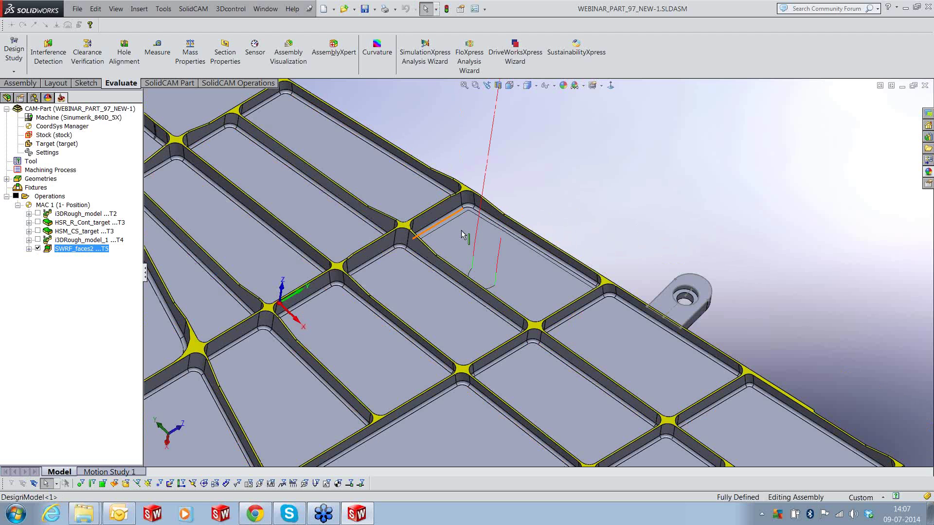
Simulate the SWRF_faces2 operation in the host CAD view, advancing the tool step by step along the pocket's walls
right_click(103, 250)
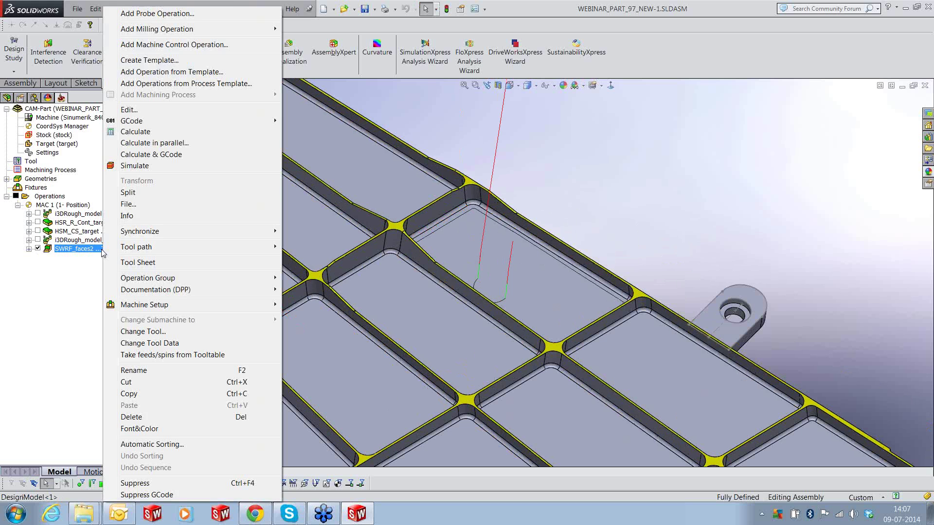
left_click(134, 165)
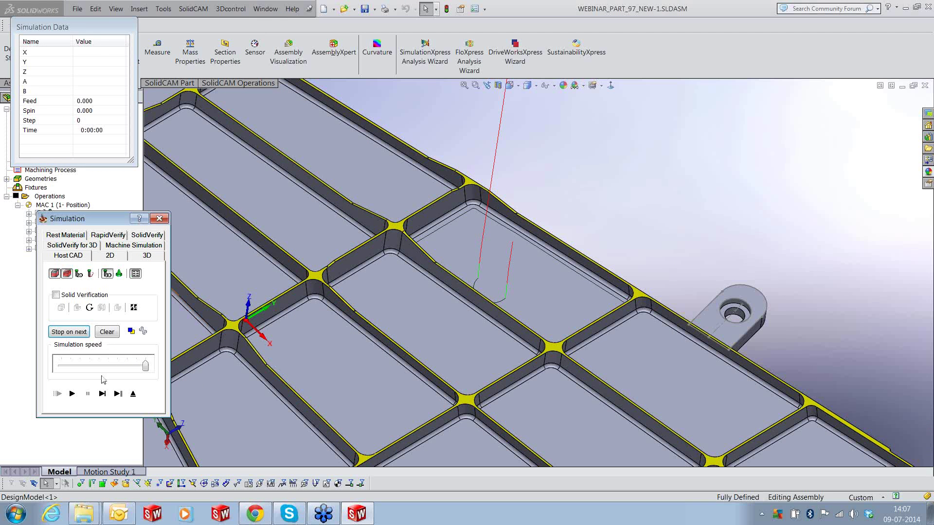
left_click(102, 394)
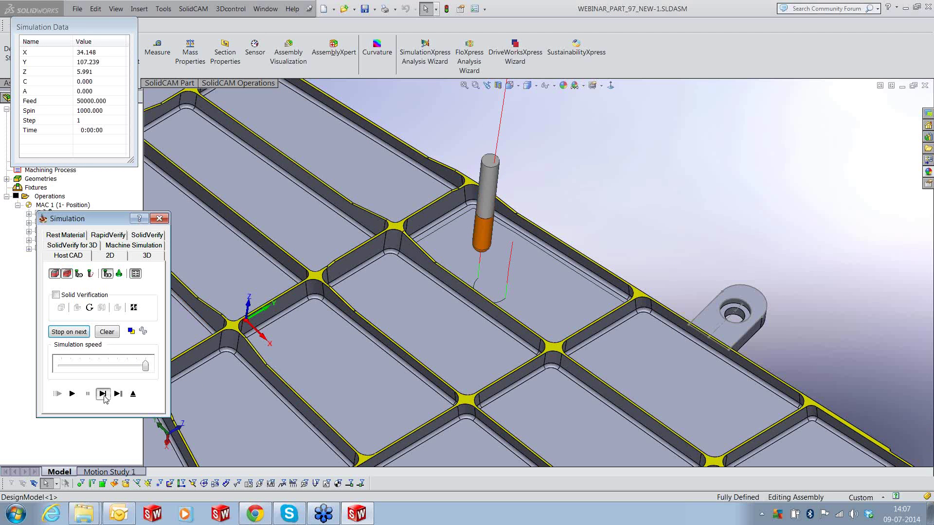
left_click(102, 394)
left_click(102, 394)
left_click(102, 394)
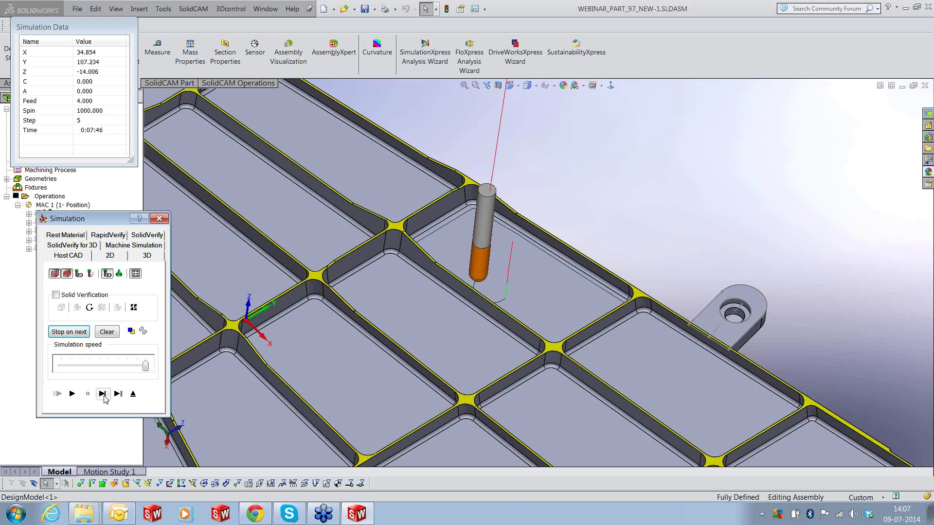
left_click(106, 399)
left_click(106, 399)
left_click(106, 399)
left_click(106, 399)
left_click(105, 399)
left_click(106, 400)
left_click(105, 399)
left_click(105, 400)
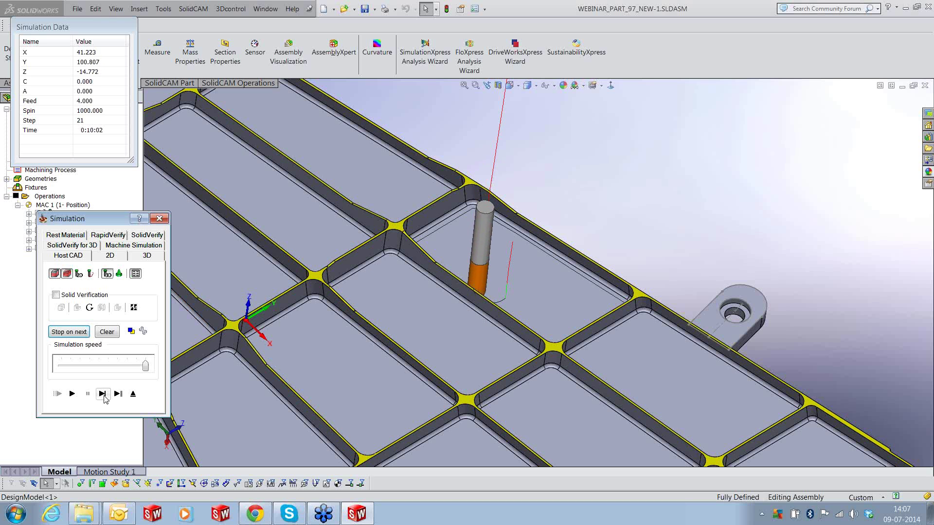
left_click(106, 400)
left_click(106, 400)
left_click(106, 399)
left_click(106, 400)
left_click(105, 399)
left_click(106, 400)
left_click(105, 399)
left_click(105, 399)
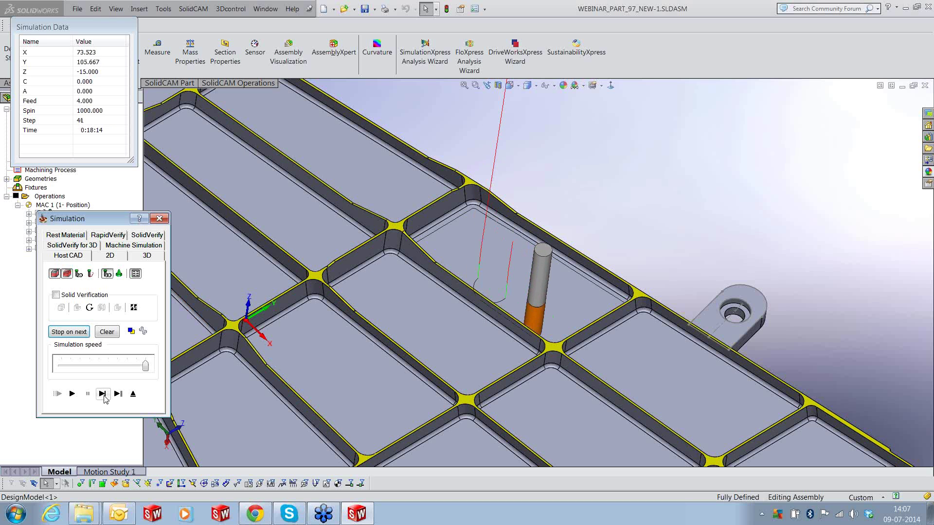
left_click(105, 399)
left_click(105, 399)
left_click(104, 399)
left_click(104, 399)
left_click(105, 399)
left_click(105, 399)
left_click(104, 399)
left_click(105, 399)
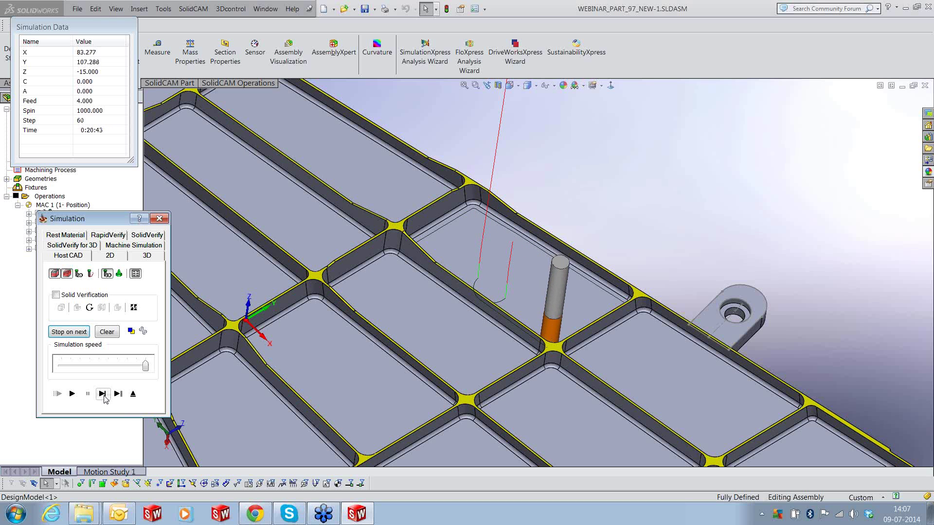
left_click(105, 399)
left_click(104, 399)
left_click(104, 399)
left_click(104, 399)
left_click(105, 399)
left_click(105, 399)
left_click(104, 399)
left_click(105, 399)
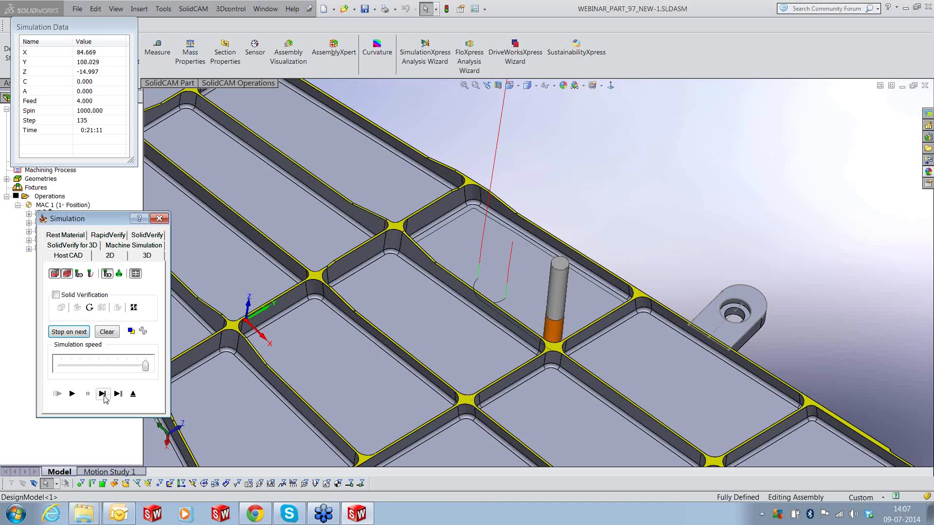
left_click(105, 398)
left_click(105, 399)
left_click(104, 399)
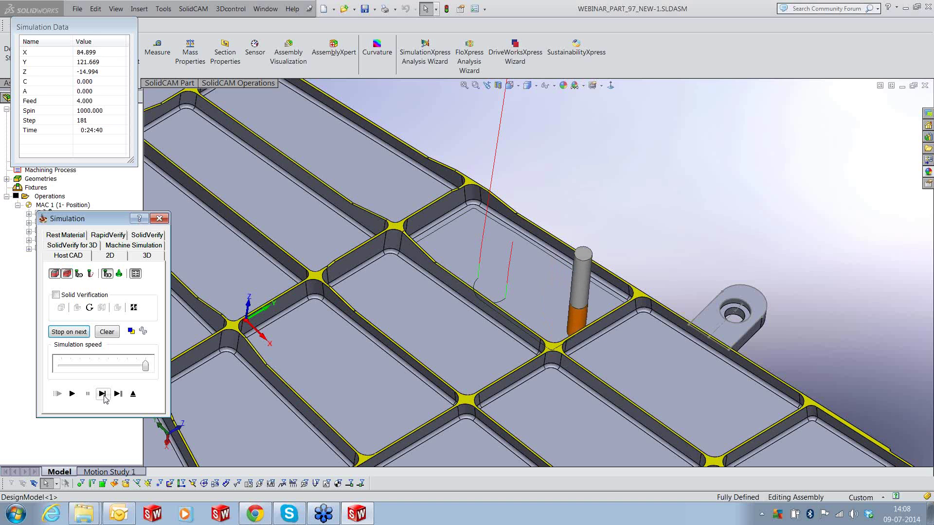
Inspect the tool's tilt against the pocket walls up close while stepping through the remaining tool path, and exit the simulation
left_click(625, 307)
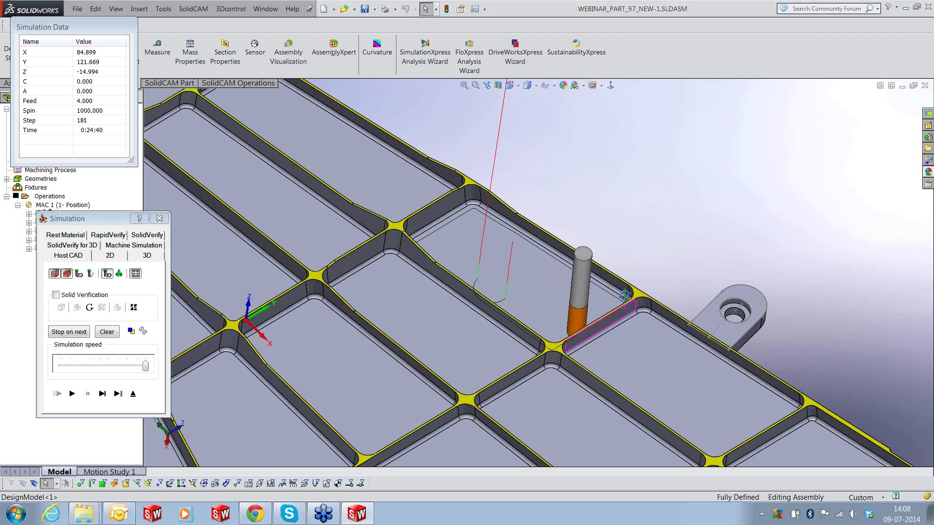
middle_click_drag(624, 295, 623, 263)
scroll(623, 308, "down", 5)
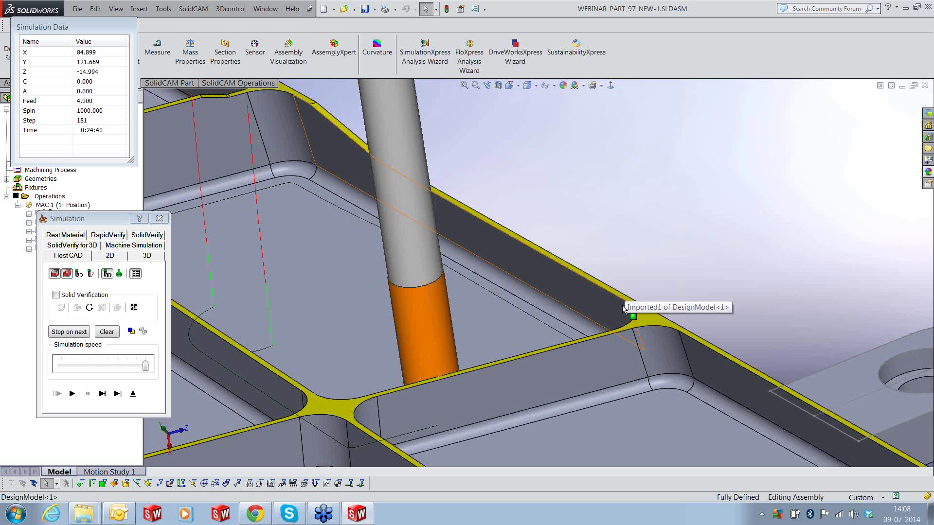
middle_click_drag(623, 309, 526, 282)
left_click(102, 394)
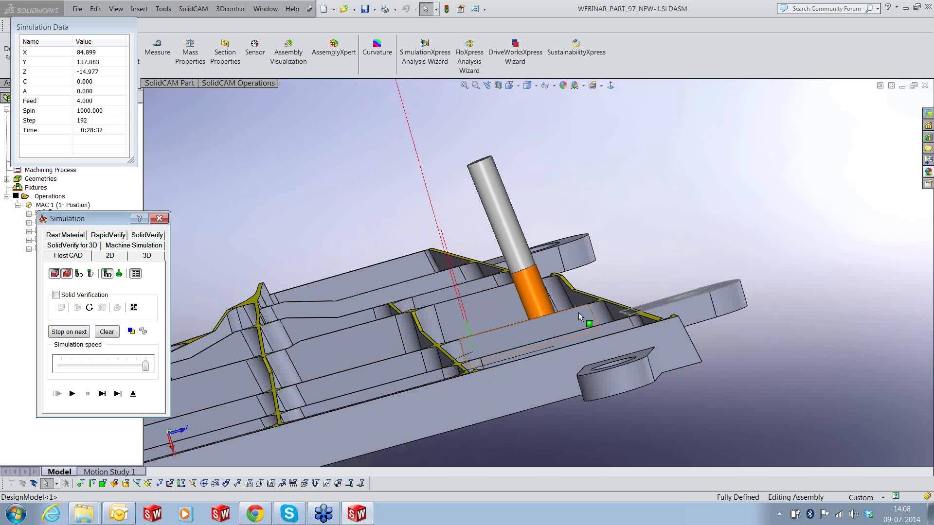
middle_click_drag(579, 313, 588, 315)
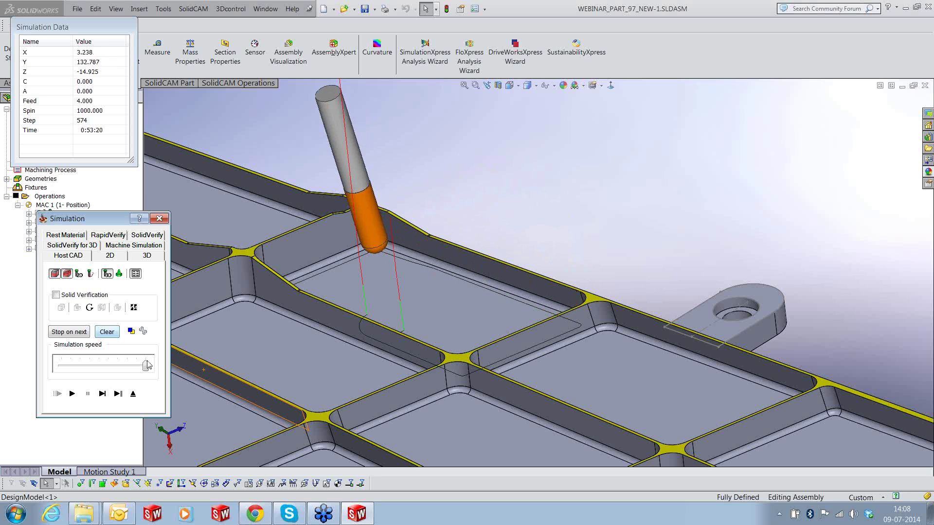
left_click(133, 394)
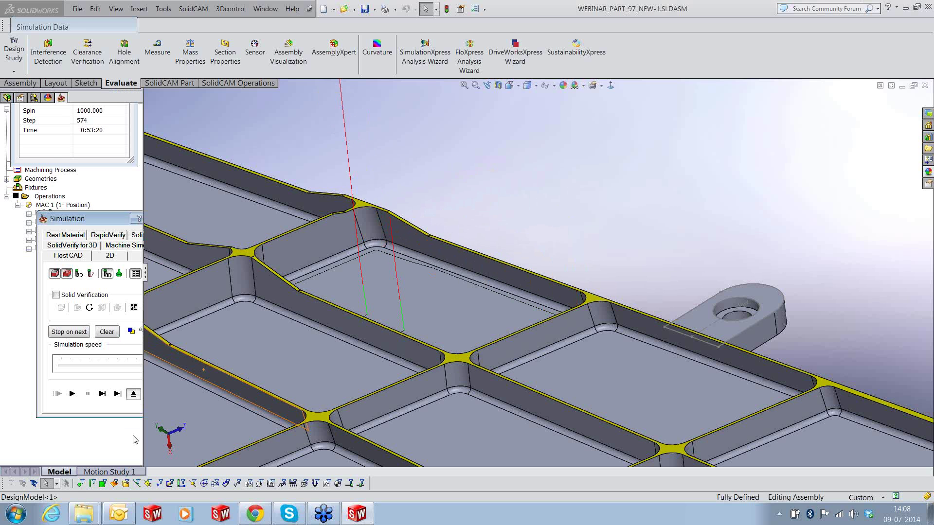
Edit the SWRF_faces2 operation to minimize rotation axis changes in its tool axis control, and save and calculate it
right_click(95, 248)
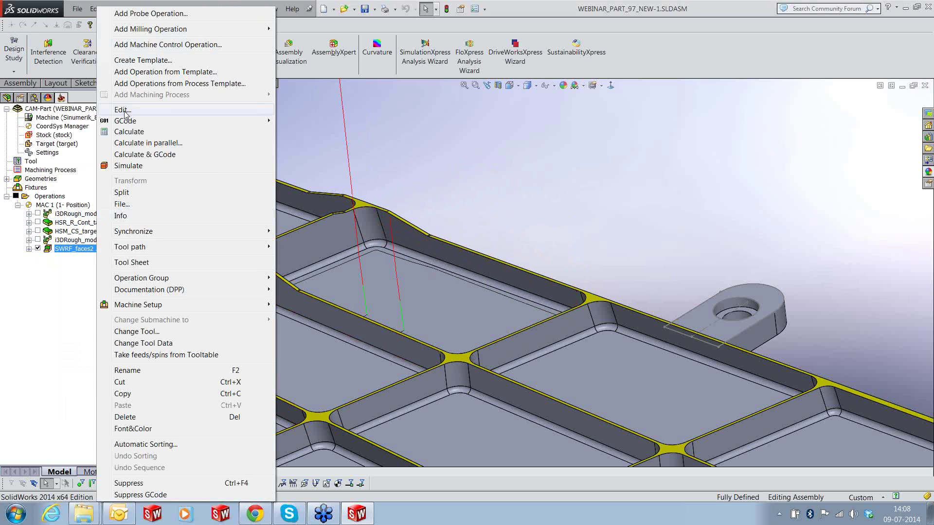
left_click(125, 110)
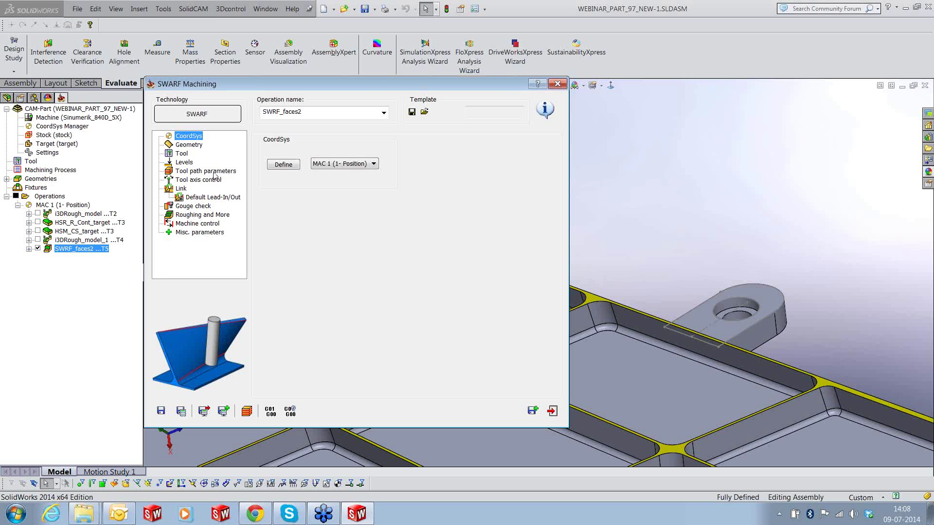
left_click(199, 180)
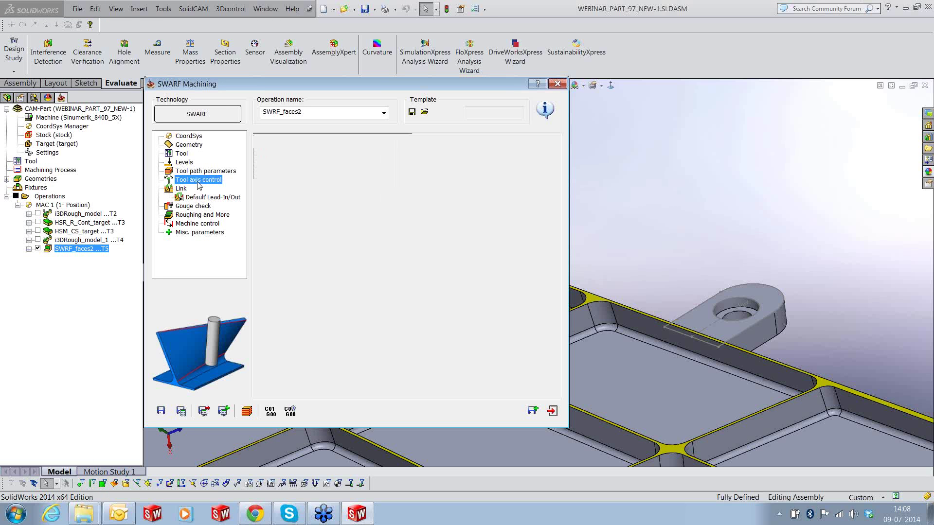
left_click(281, 218)
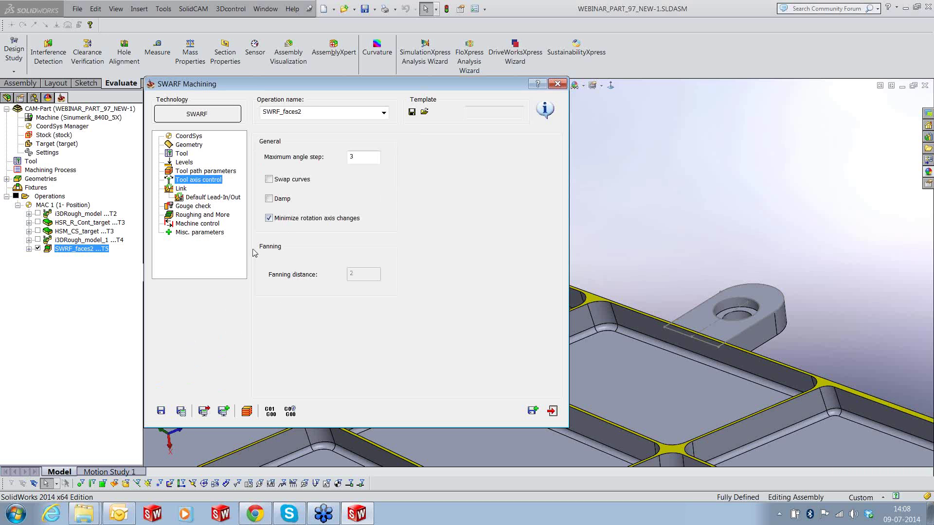
left_click(181, 411)
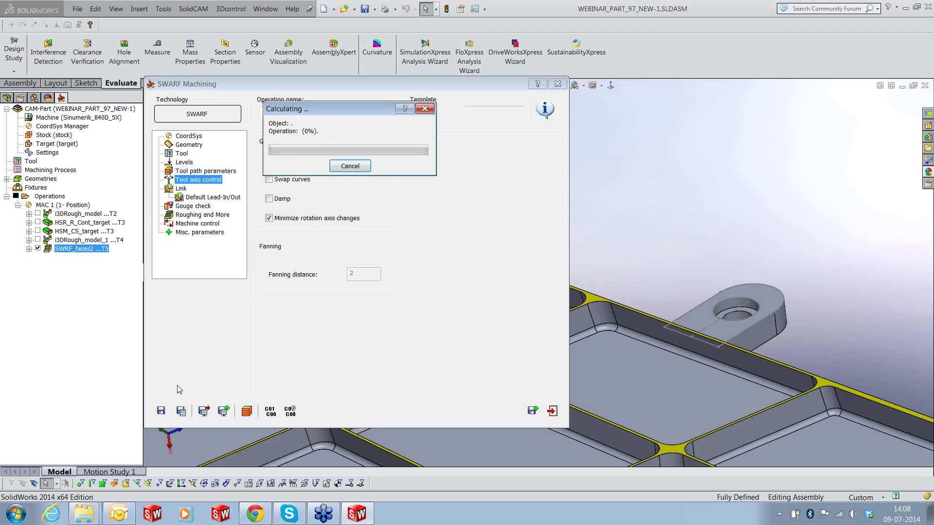
Simulate the recalculated SWARF operation step by step around the pocket, and close the simulation and the operation
left_click(246, 412)
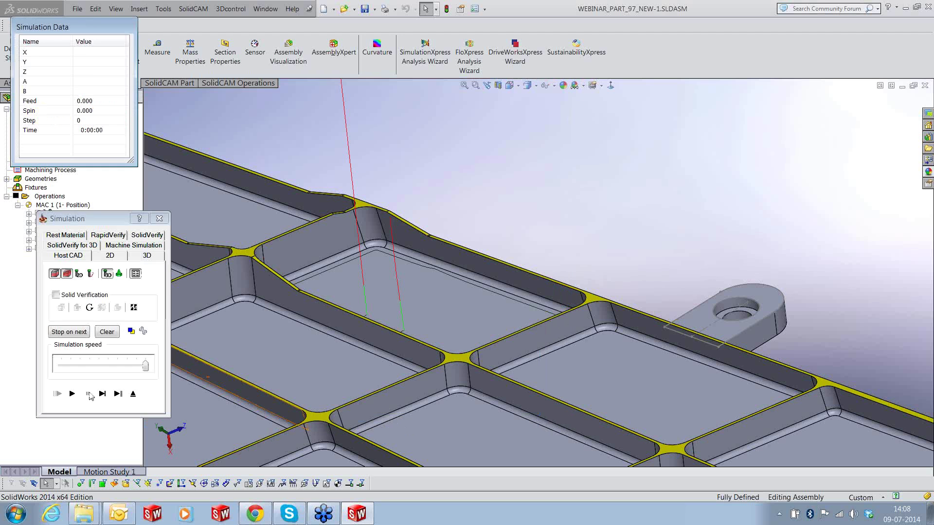
left_click(102, 394)
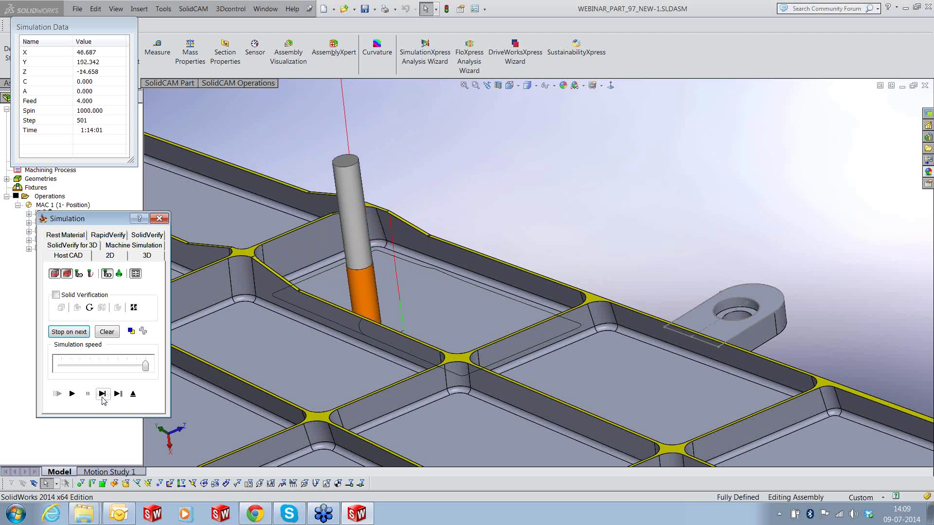
left_click(137, 399)
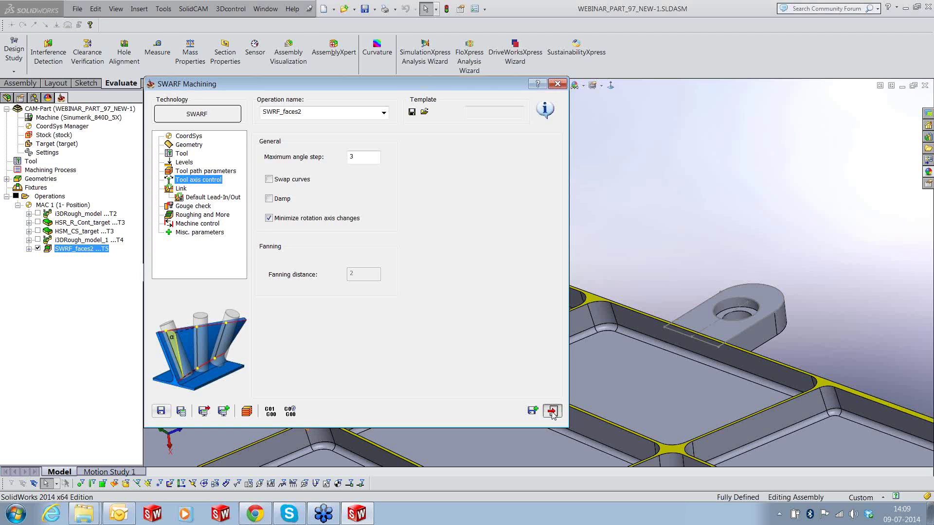
left_click(551, 402)
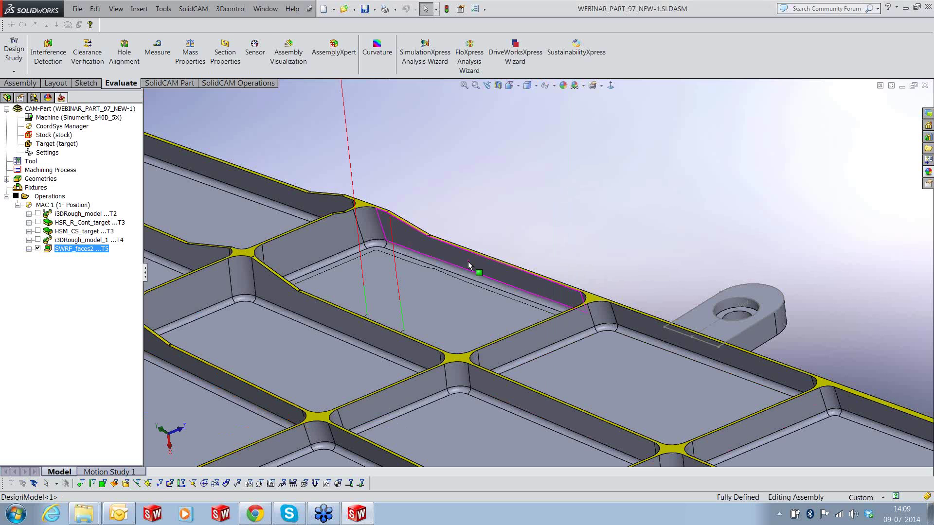
Start a 3D sketch and draw a line about 7.46 mm long down the pocket's outer wall, from its upper edge to the floor fillet
middle_click_drag(468, 264, 474, 249)
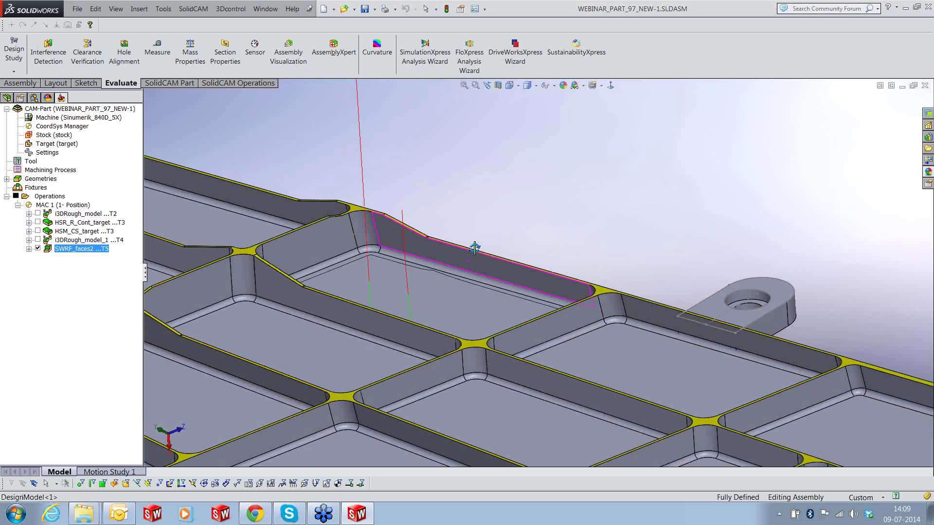
scroll(474, 249, "down", 3)
left_click(86, 82)
left_click(13, 71)
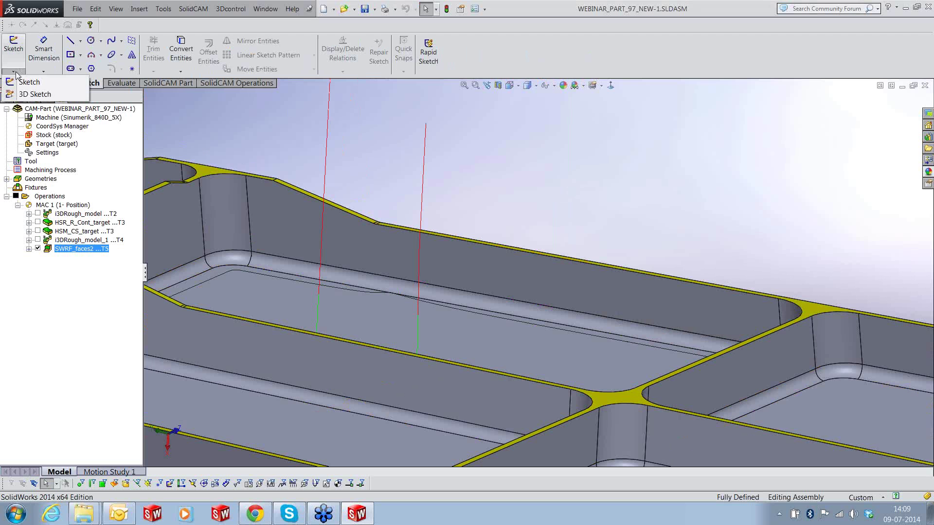
left_click(22, 97)
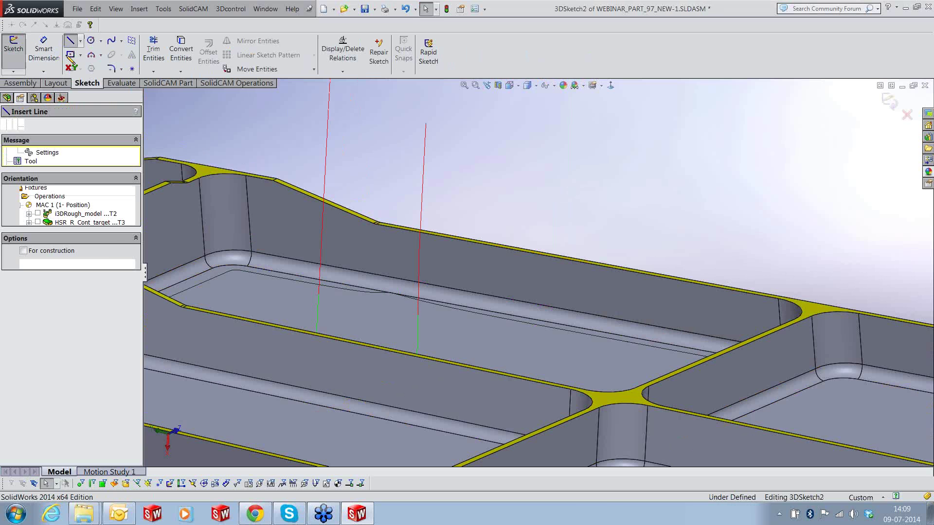
left_click(458, 239)
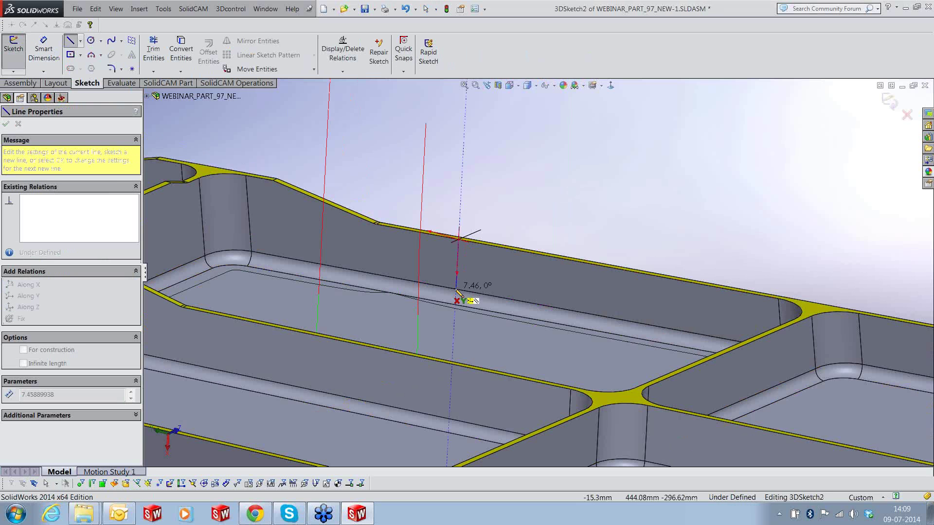
left_click(456, 290)
key("Escape")
key("Escape")
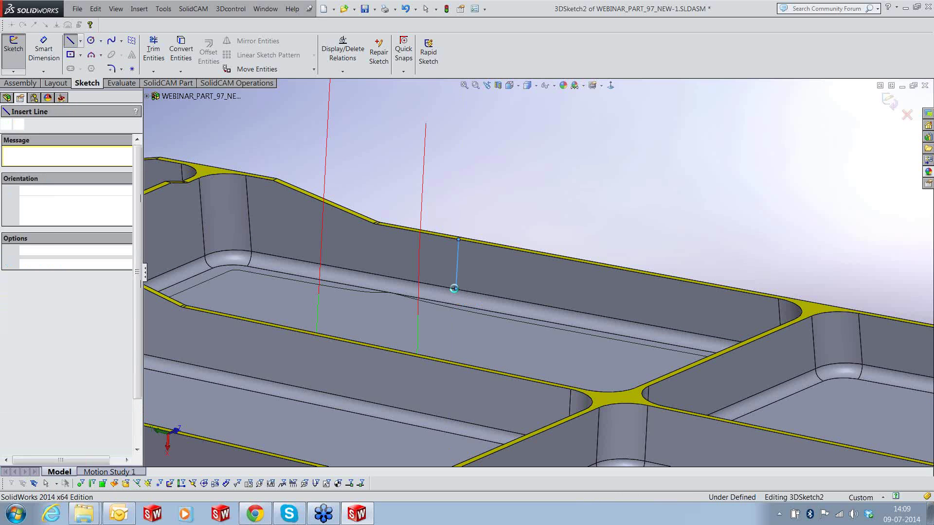
Draw a second line about 7.51 mm long down the same wall, close to the bend in its upper edge
left_click(71, 40)
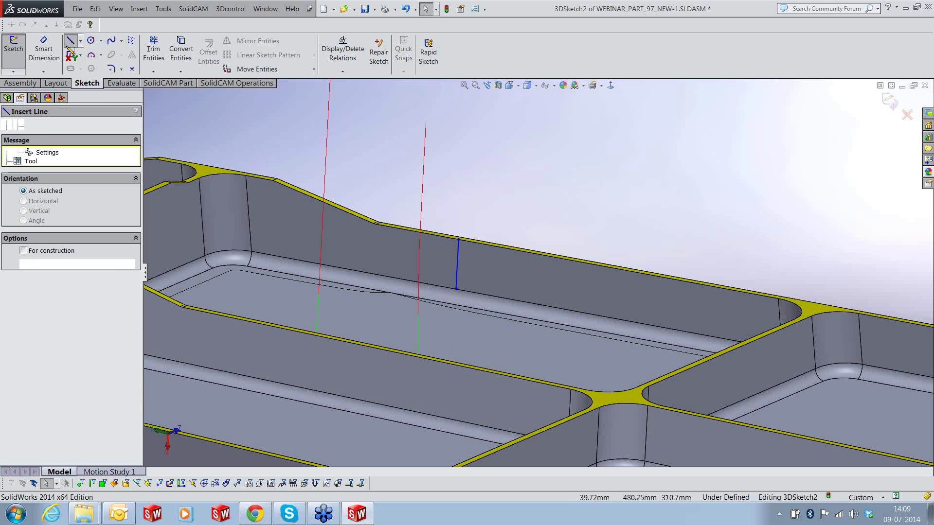
left_click(394, 228)
left_click(391, 277)
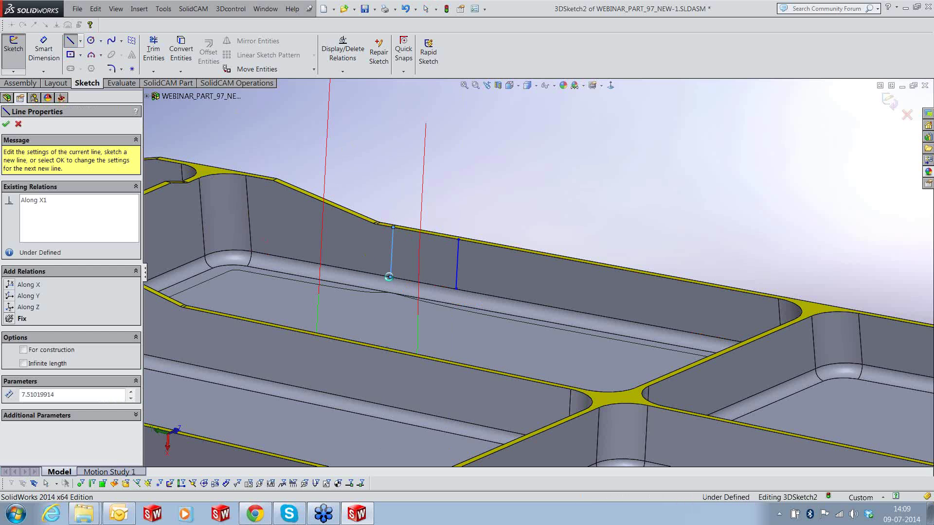
key("Escape")
key("Escape")
Draw a third line about 7.46 mm long down the wall, on the far side of the first line from the bend, and exit the 3D sketch
left_click(71, 41)
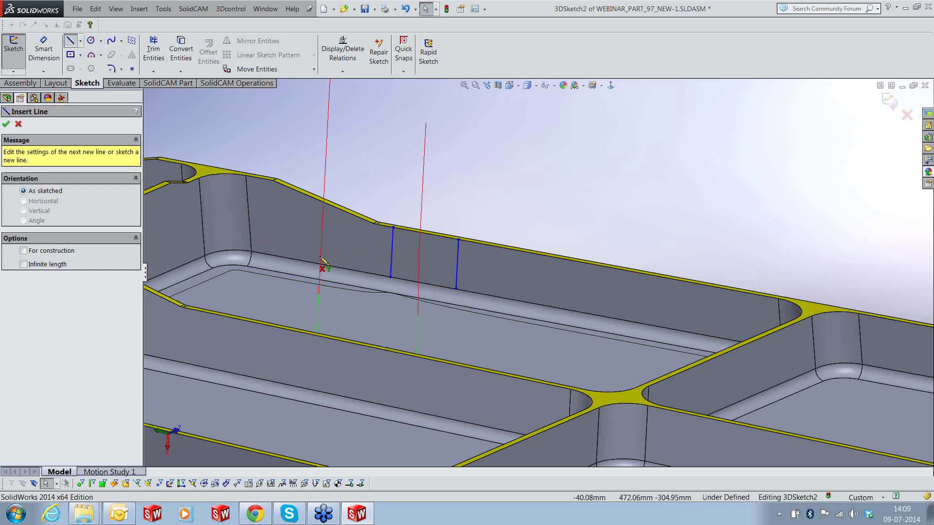
left_click(515, 250)
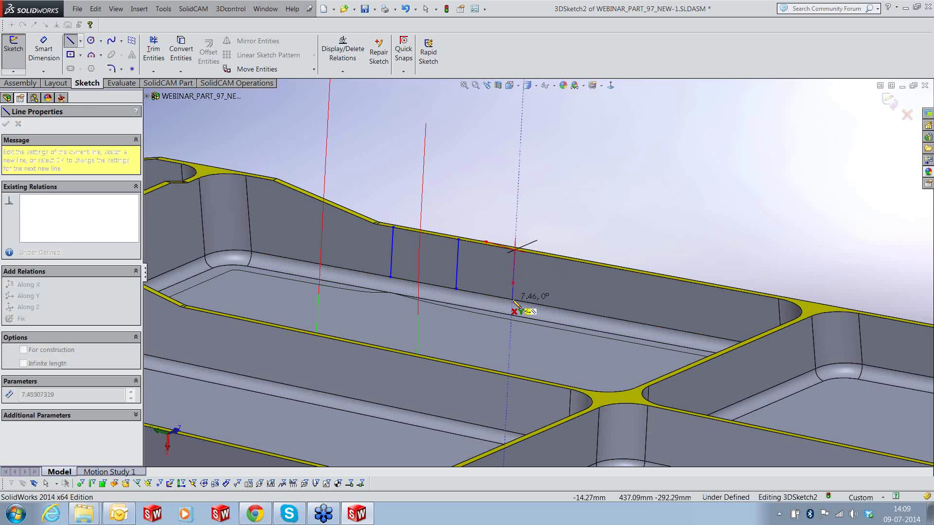
double_click(511, 299)
key("Escape")
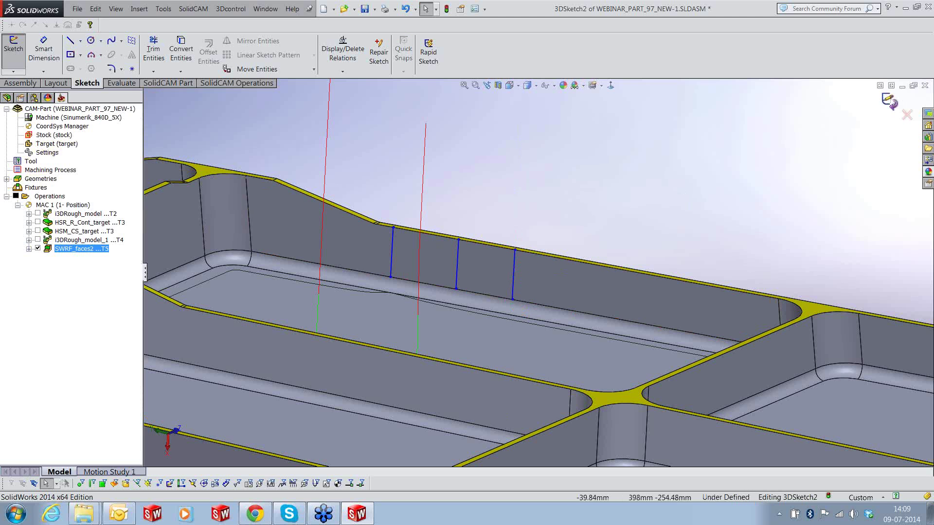
left_click(889, 101)
left_click(673, 213)
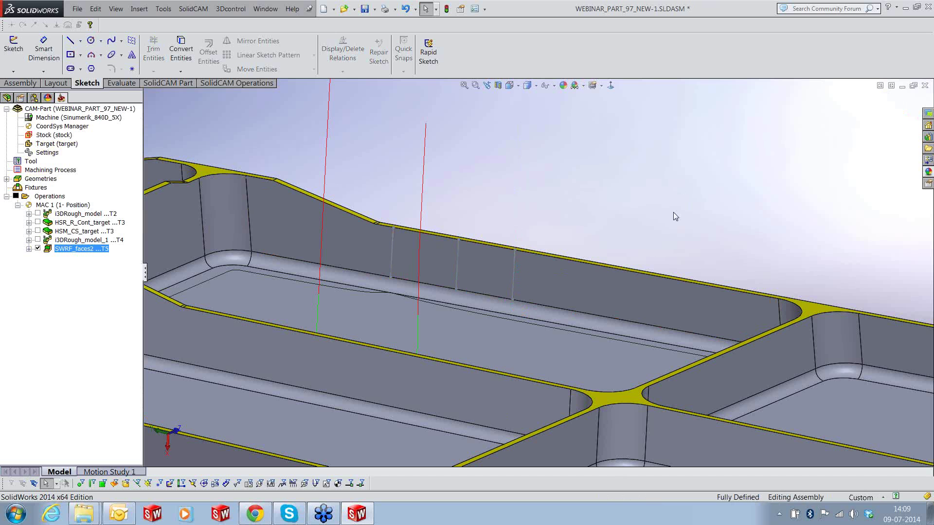
Edit the SWRF_faces2 operation, enable tilt lines in its geometry and begin defining a new tilt line geometry
scroll(673, 212, "up", 1)
middle_click_drag(673, 212, 574, 243)
right_click(97, 249)
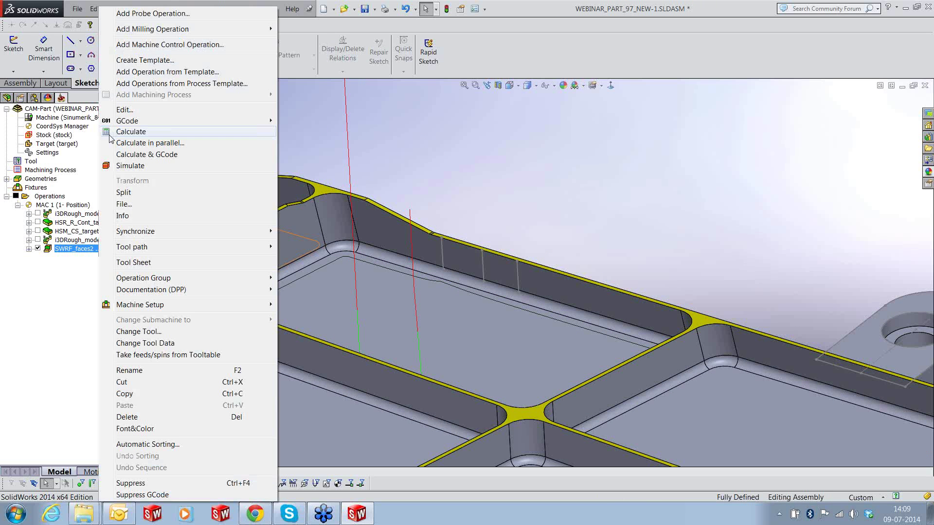
left_click(125, 110)
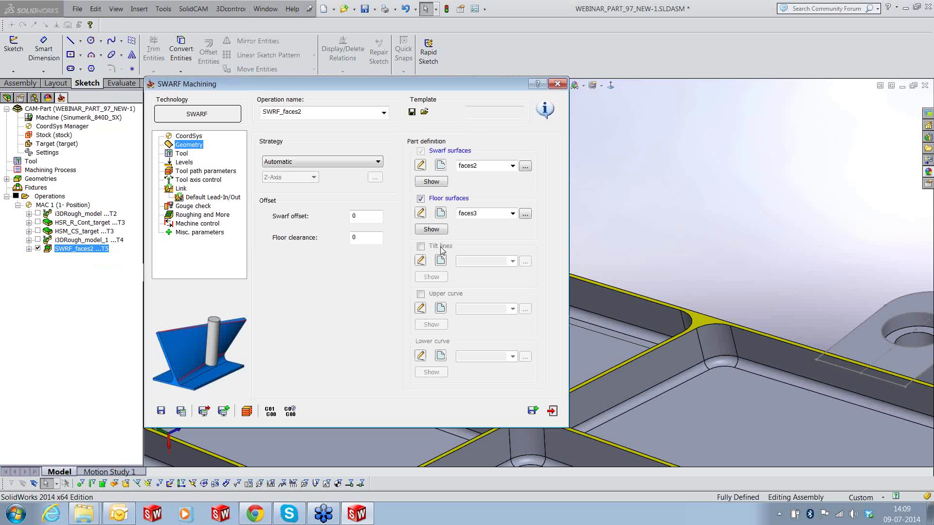
left_click(421, 246)
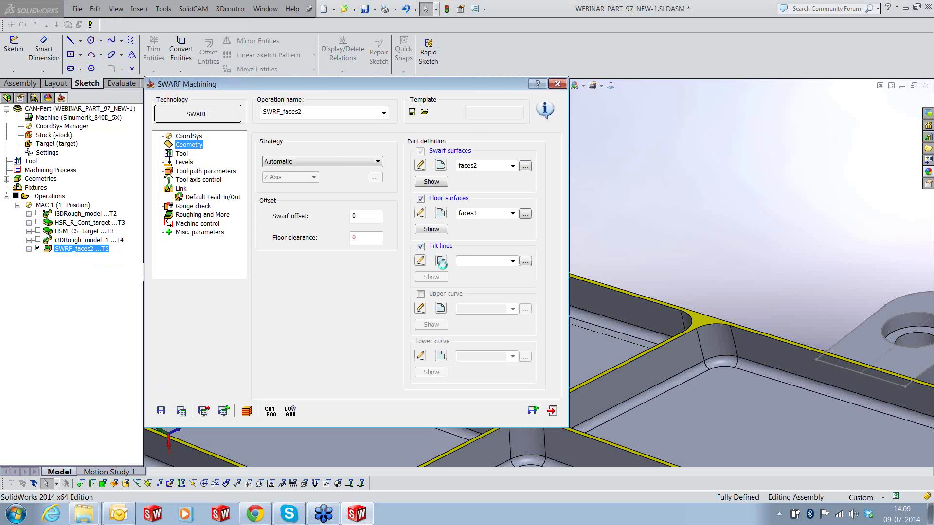
left_click(441, 264)
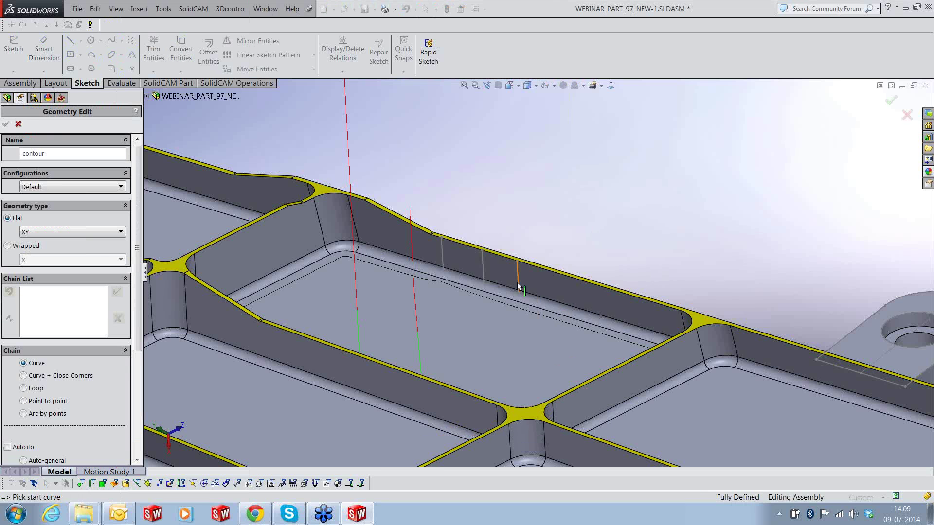
Add the three sketched lines on the pocket's outer wall as separate curve chains, each directed upward
left_click(518, 277)
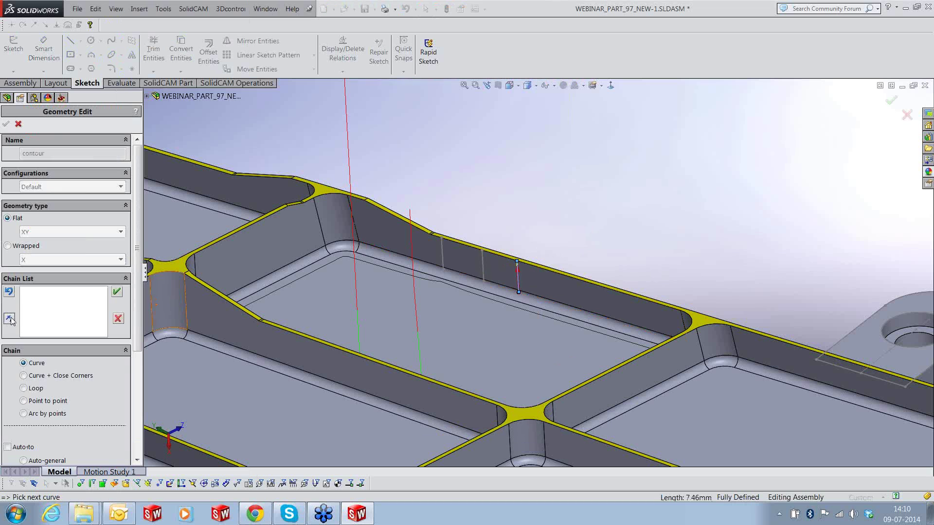
left_click(116, 292)
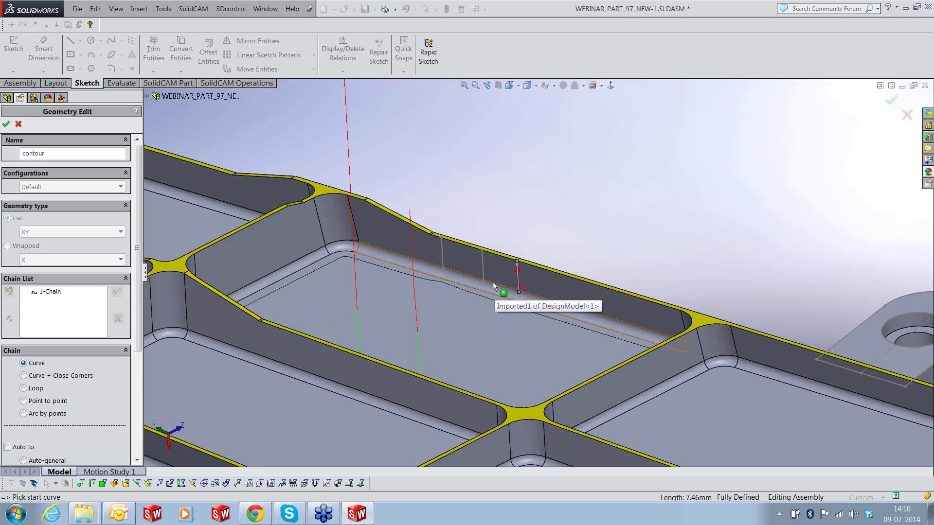
left_click(483, 267)
left_click(117, 292)
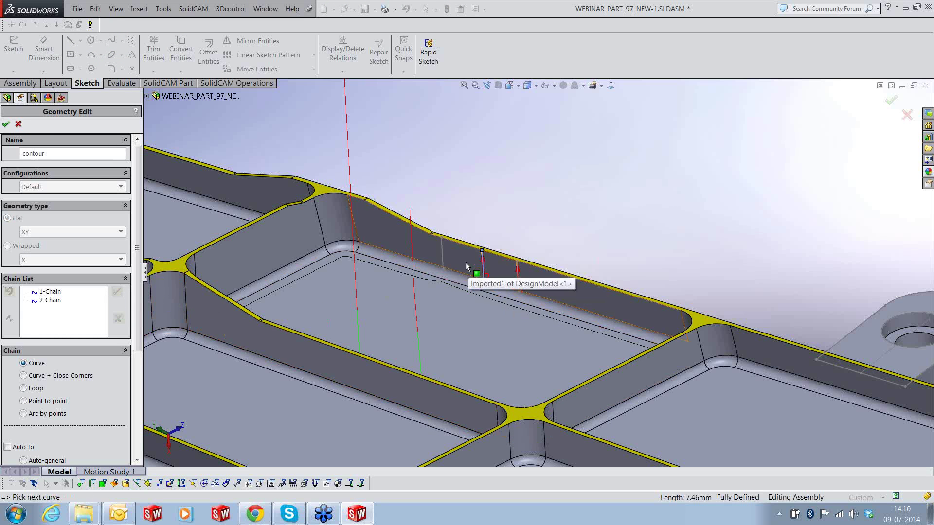
left_click(442, 263)
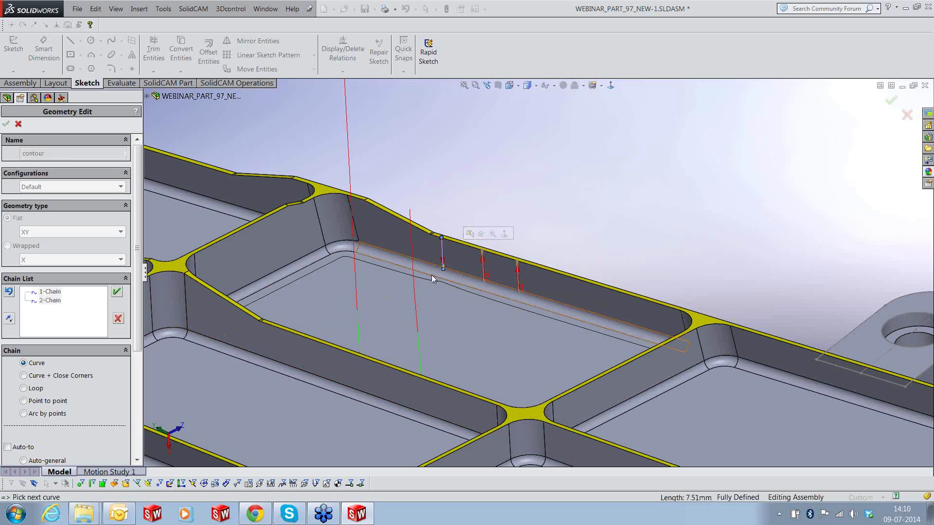
left_click(12, 319)
left_click(117, 292)
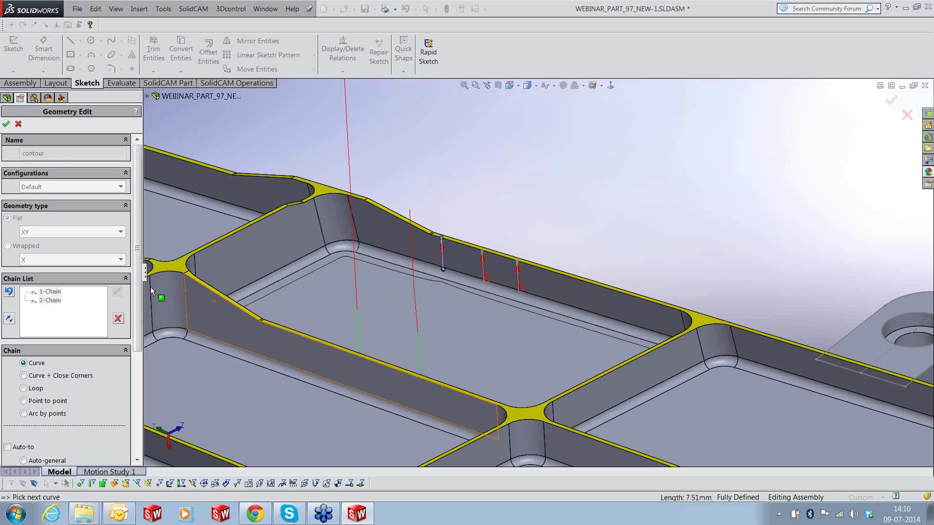
Add the two vertical edges of the rounded corner beyond the outer wall's bend as the fourth and fifth chains
left_click(356, 235)
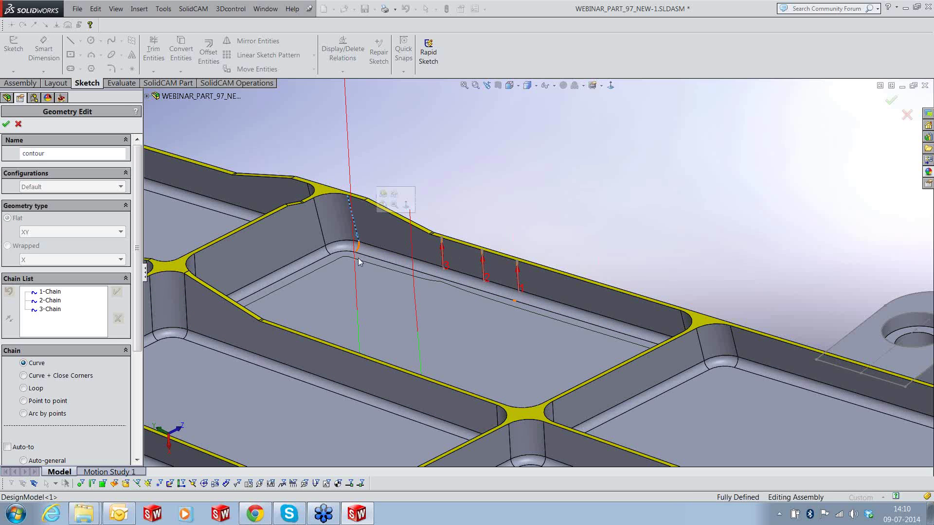
left_click(118, 293)
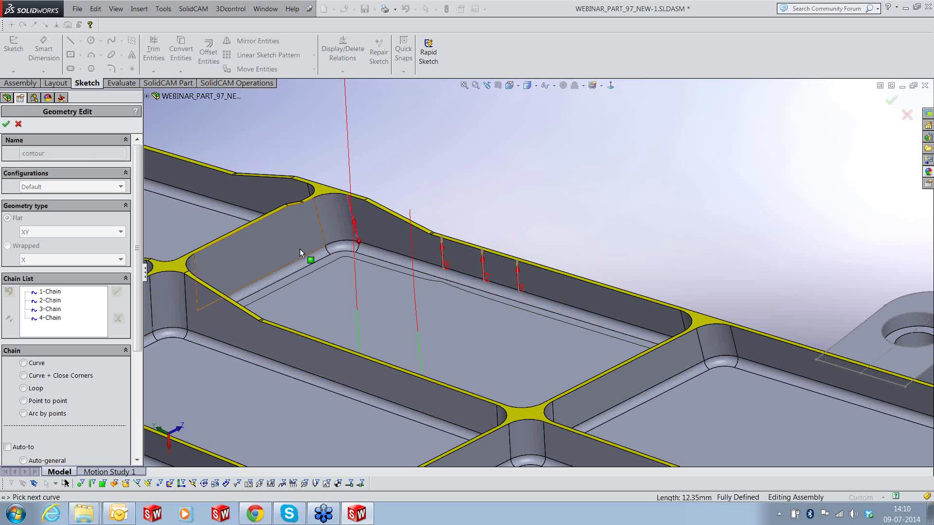
left_click(322, 236)
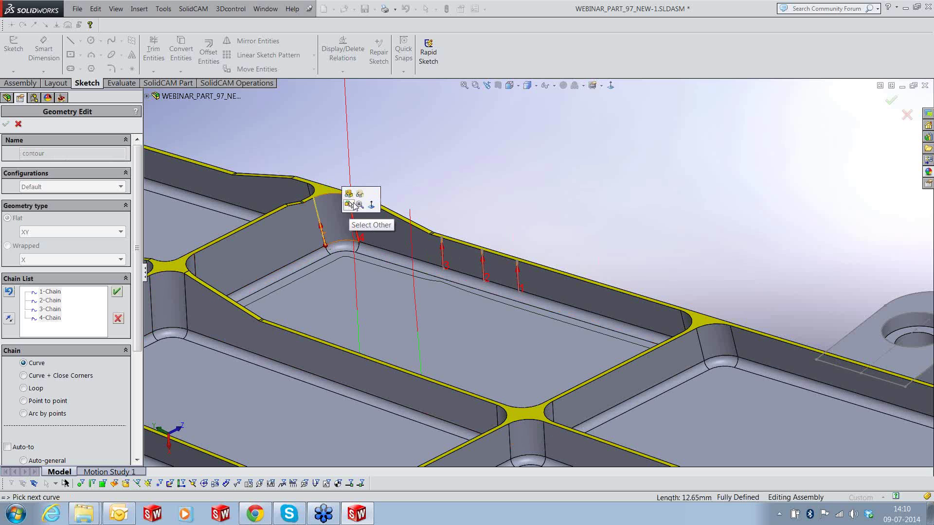
left_click(116, 290)
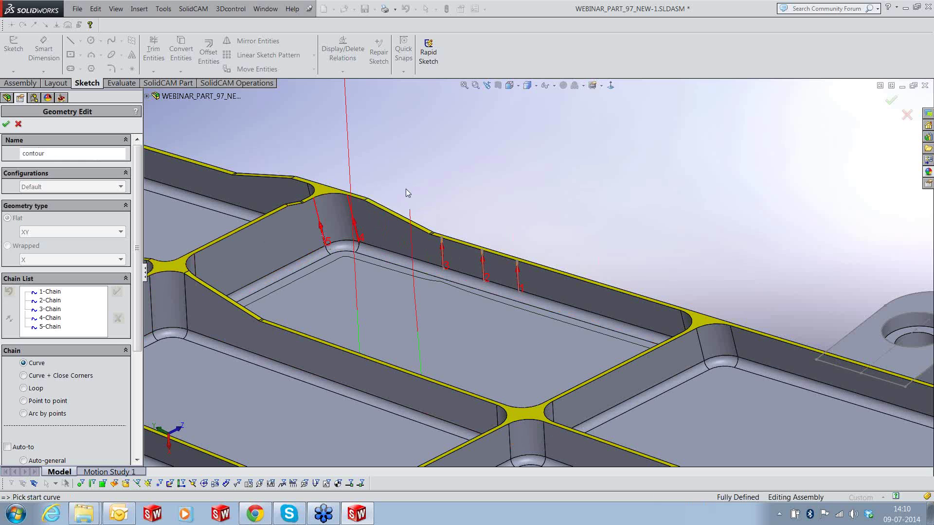
Add both vertical edges of the corner at the inner end of the adjoining short wall as upward chains six and seven
scroll(406, 188, "up", 1)
middle_click_drag(406, 189, 303, 260)
left_click(302, 261)
right_click(302, 261)
left_click(276, 263)
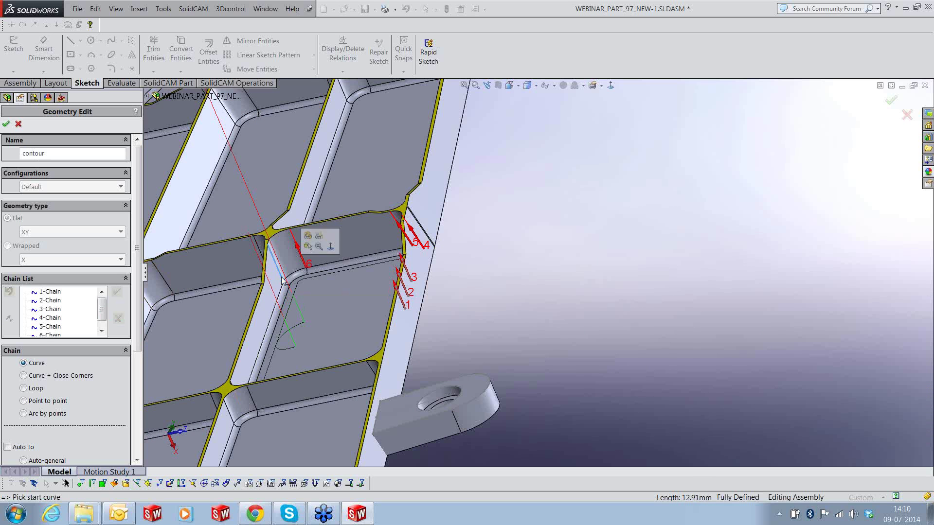
left_click(9, 319)
left_click(117, 292)
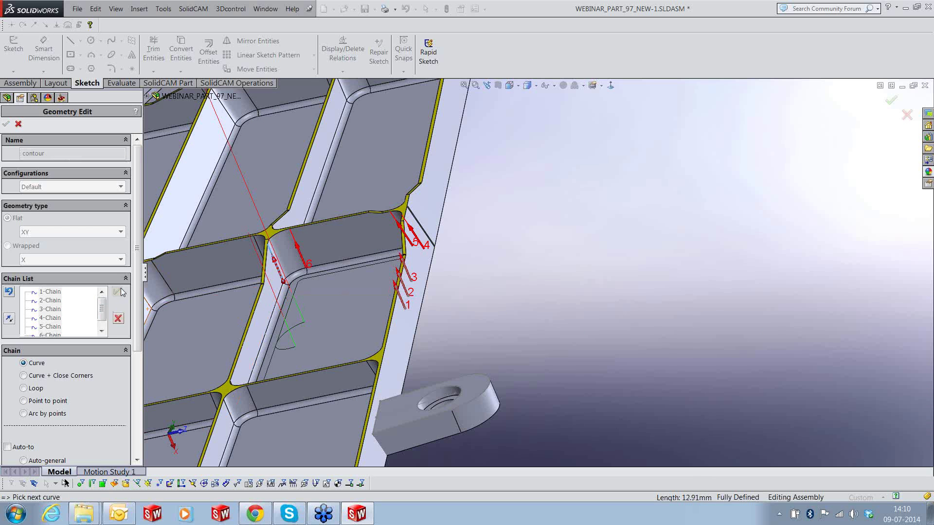
Add both vertical edges of the pocket's third corner, diagonally opposite the one beside the bend, as chains eight and nine
scroll(563, 298, "up", 2)
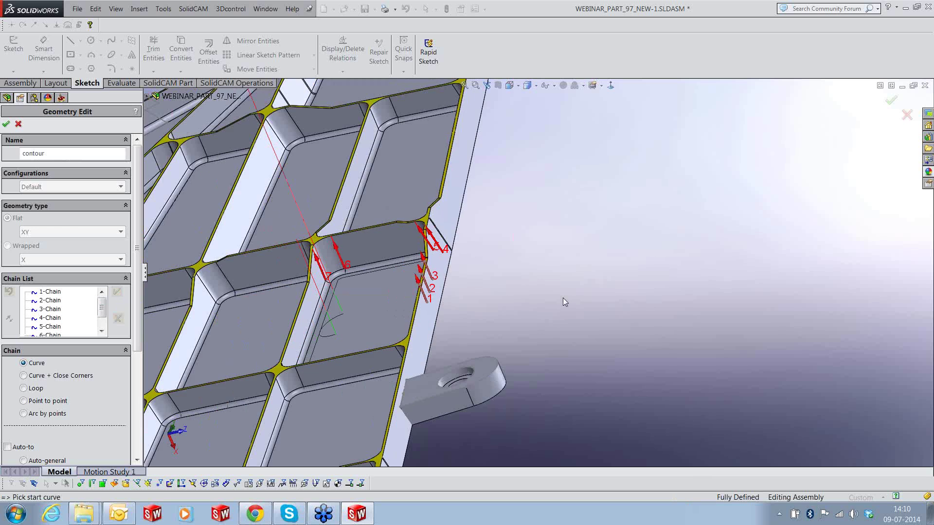
mouse_move(562, 298)
middle_mouse_down()
mouse_move(433, 257)
mouse_move(369, 330)
mouse_move(394, 369)
middle_mouse_up()
scroll(539, 341, "down", 5)
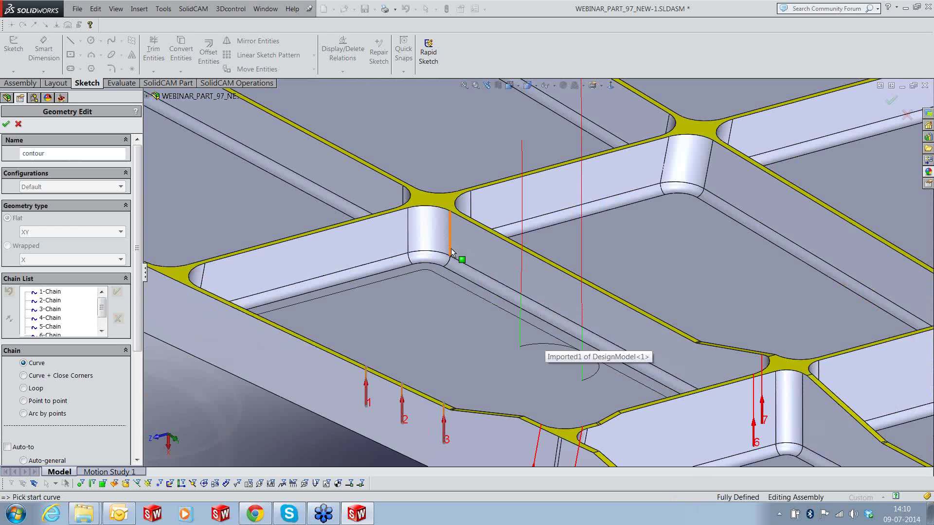
left_click(451, 250)
left_click(117, 292)
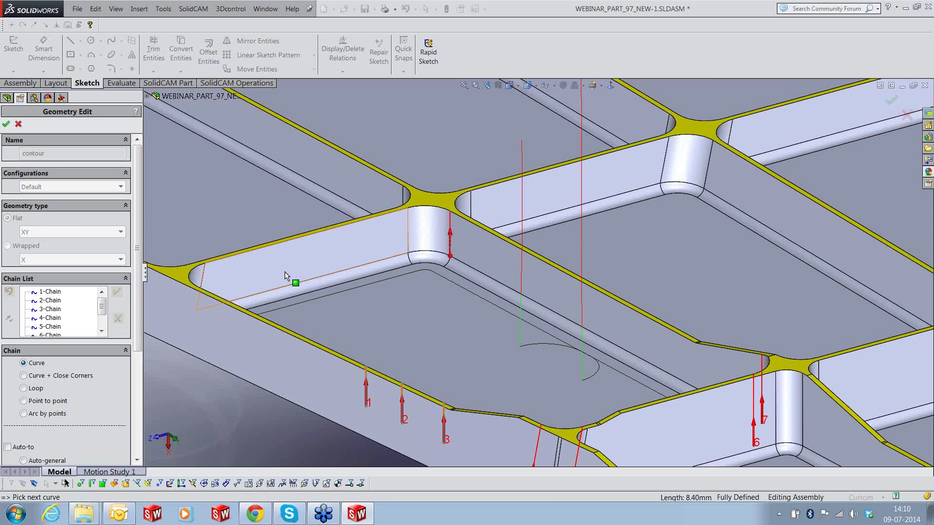
left_click(407, 245)
left_click(117, 292)
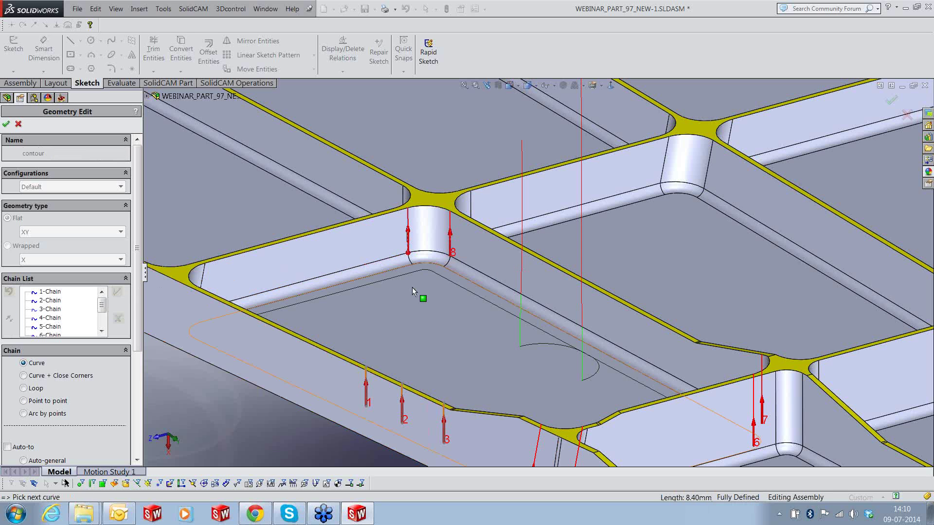
Add both vertical edges of the last pocket corner as chains ten and eleven, and accept the tilt line geometry named contour
middle_click_drag(413, 287, 311, 287)
left_click(256, 249)
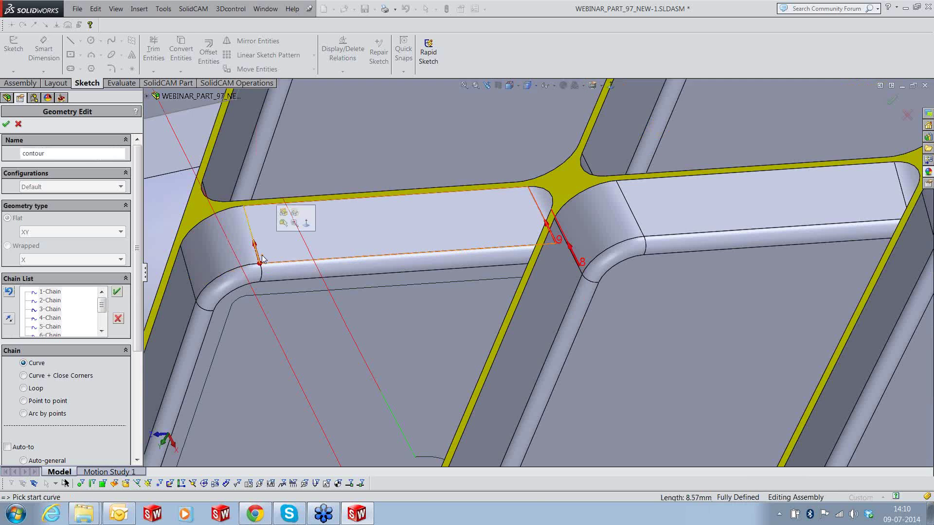
left_click(116, 292)
left_click(191, 291)
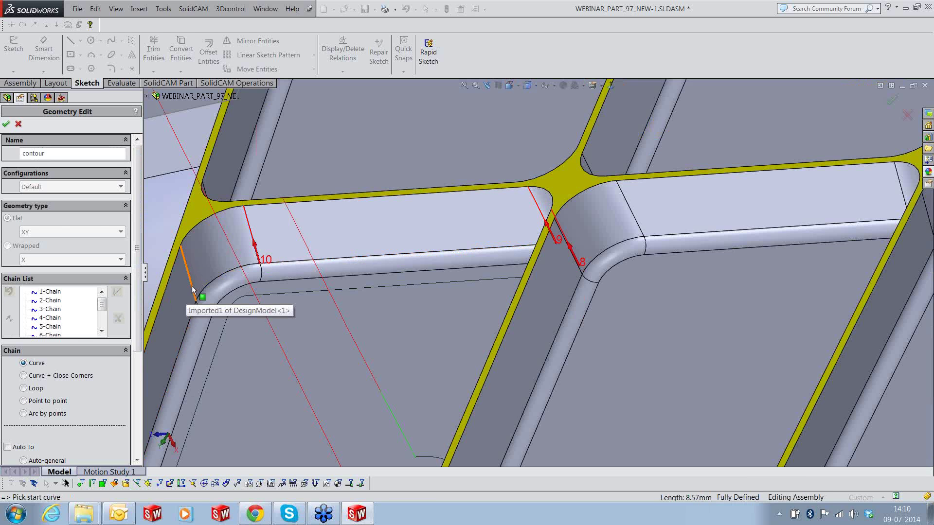
left_click(117, 292)
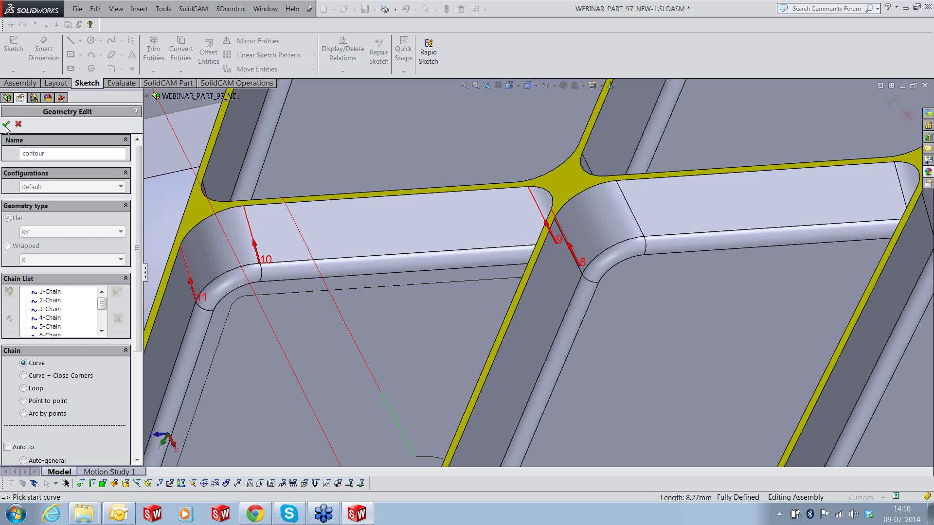
left_click(6, 124)
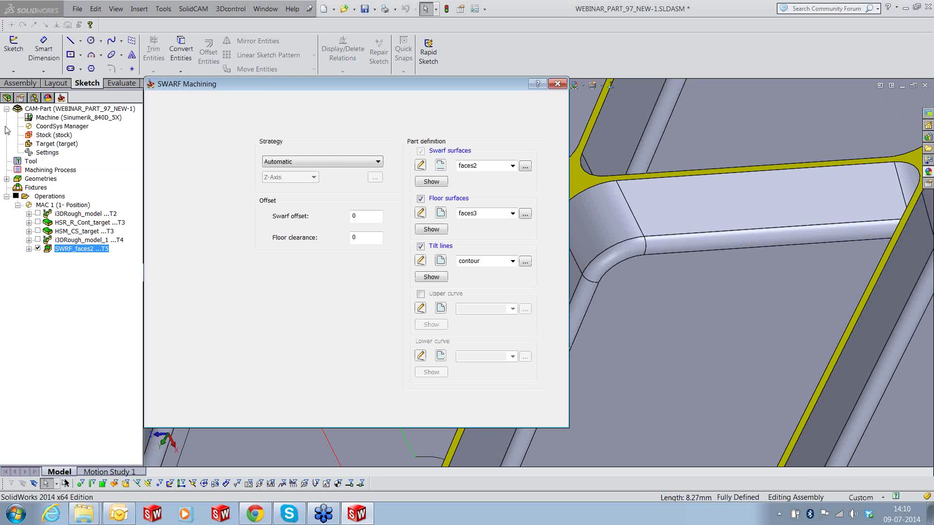
Save and calculate the SWARF operation with the contour tilt lines
left_click(779, 332)
scroll(778, 335, "up", 1)
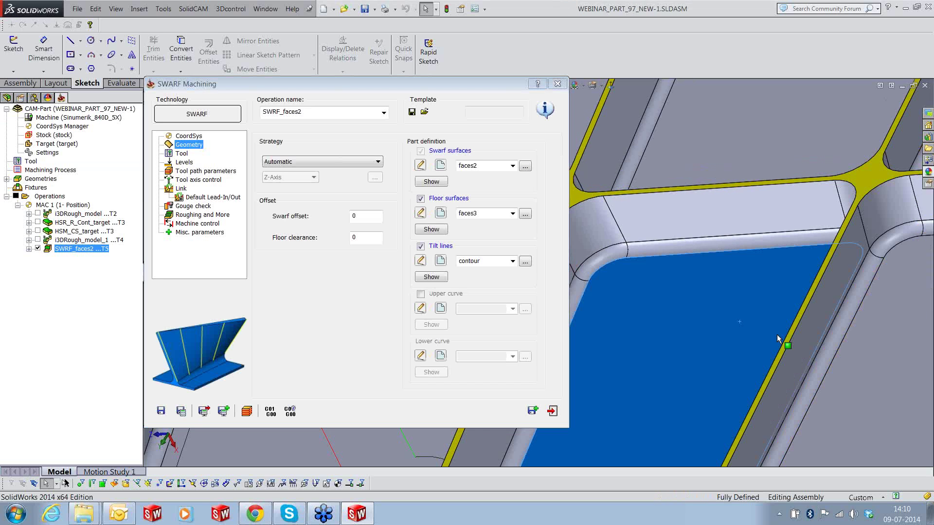
scroll(777, 334, "up", 3)
scroll(778, 339, "up", 2)
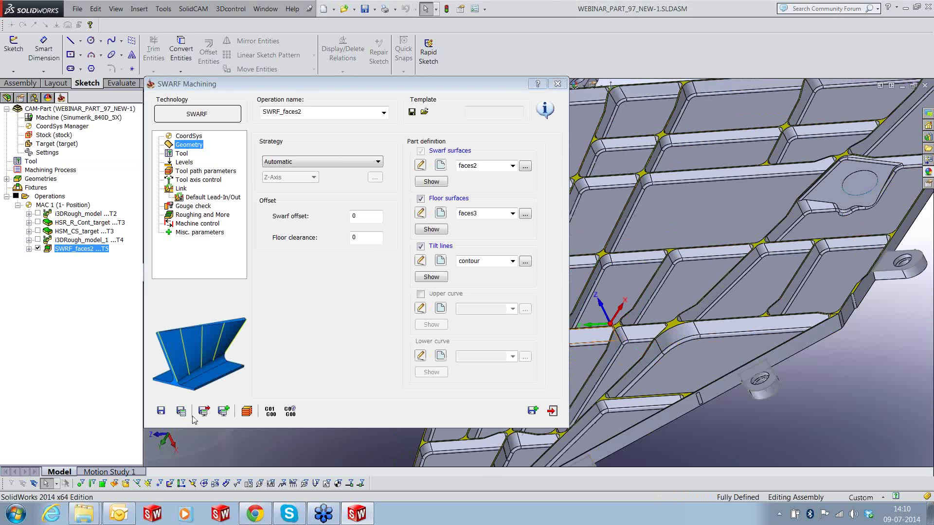
left_click(183, 412)
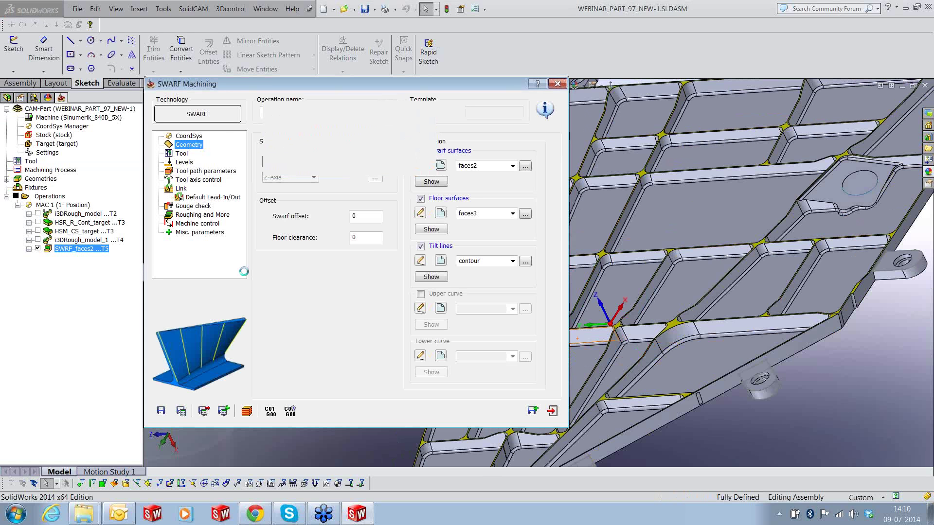
Simulate the recalculated operation in Host CAD step by step, and examine the tool's tilt around the pocket and along the sketched lines
left_click(247, 414)
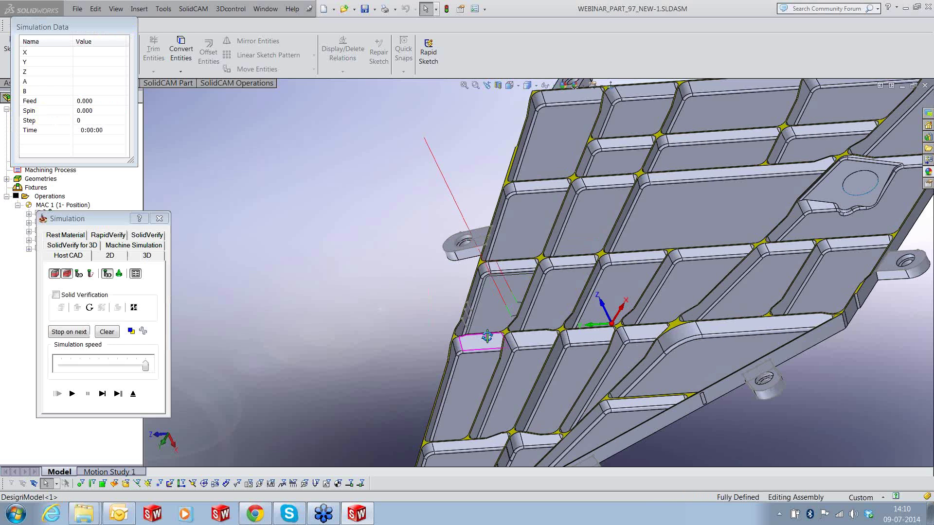
middle_click_drag(487, 337, 372, 306)
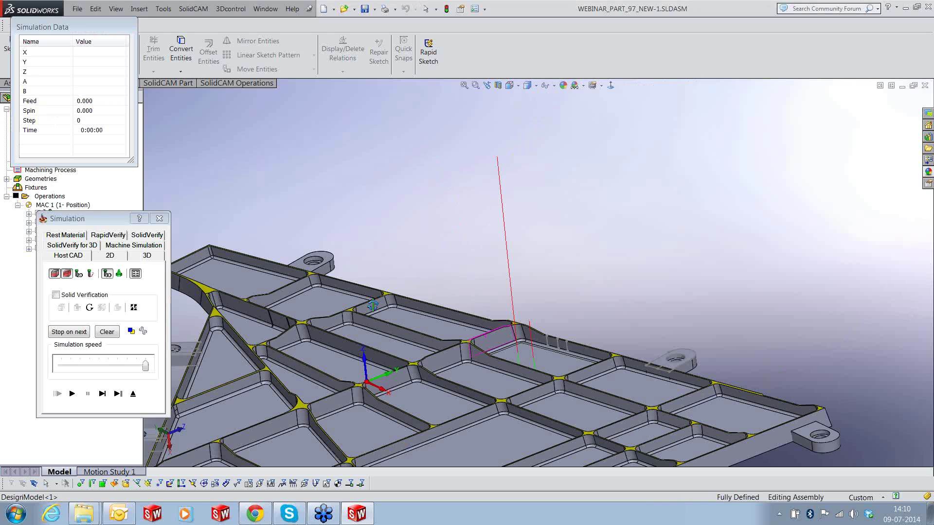
scroll(547, 333, "down", 5)
left_click(102, 394)
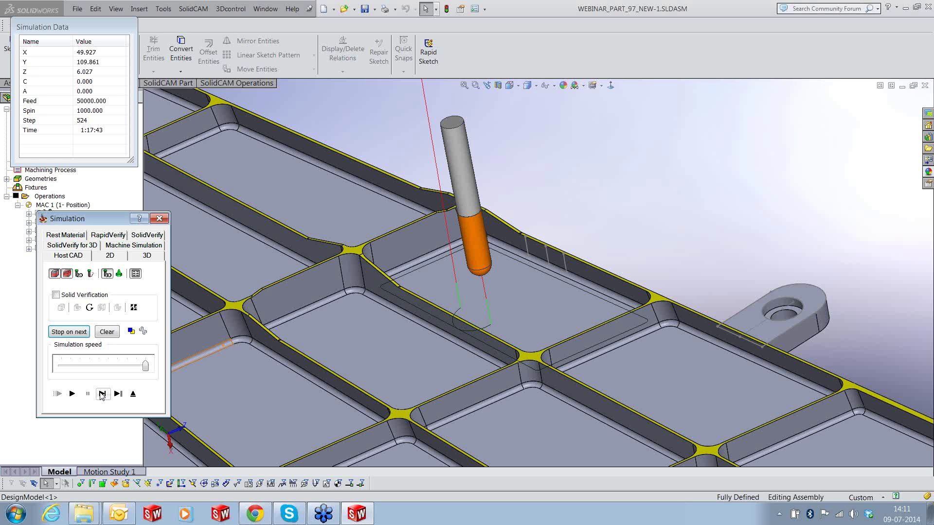
left_click(101, 394)
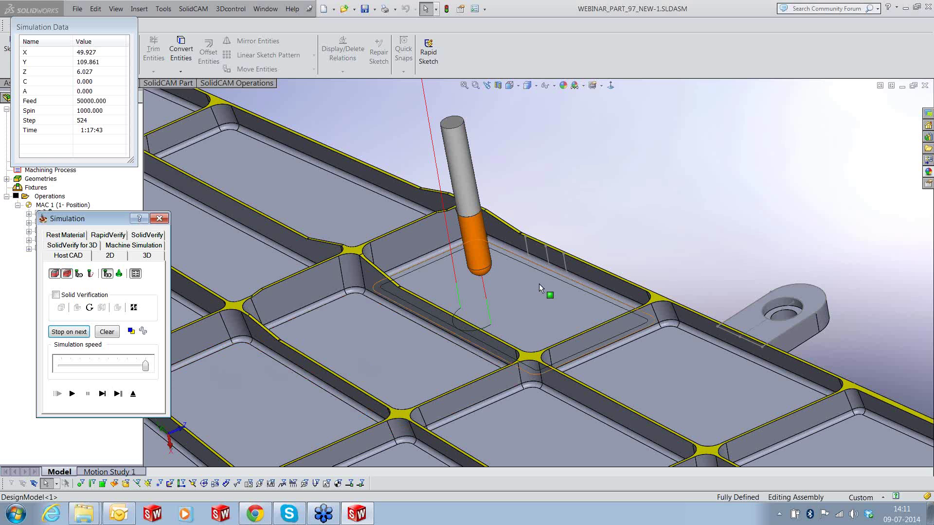
middle_click_drag(539, 284, 540, 284)
scroll(541, 283, "down", 5)
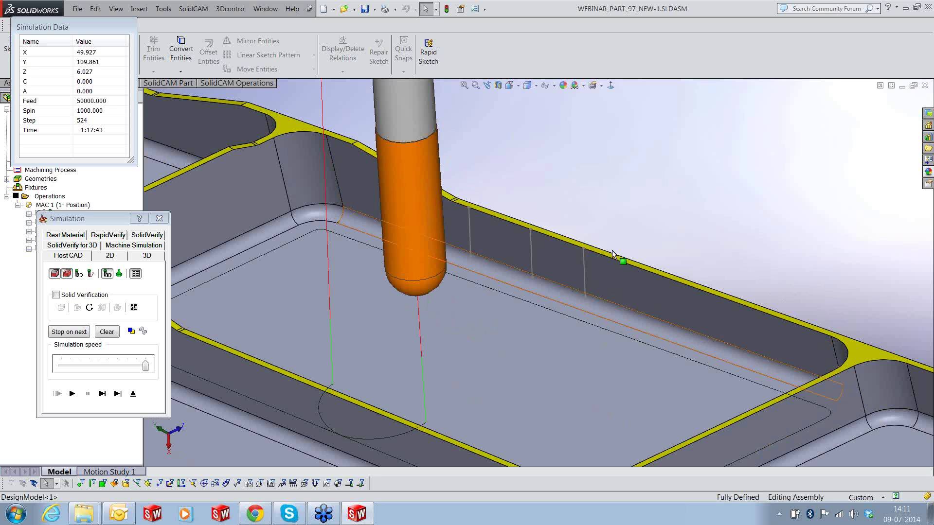
scroll(611, 235, "up", 2)
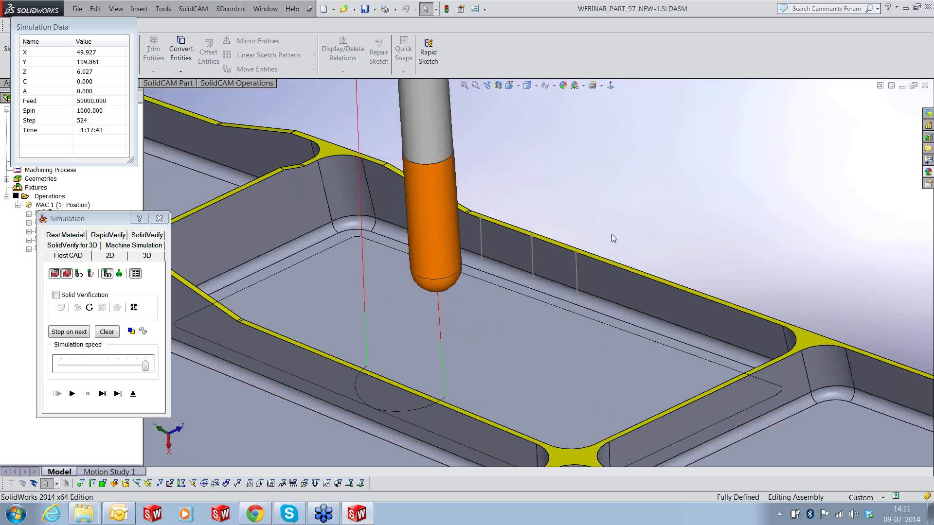
scroll(537, 353, "up", 3)
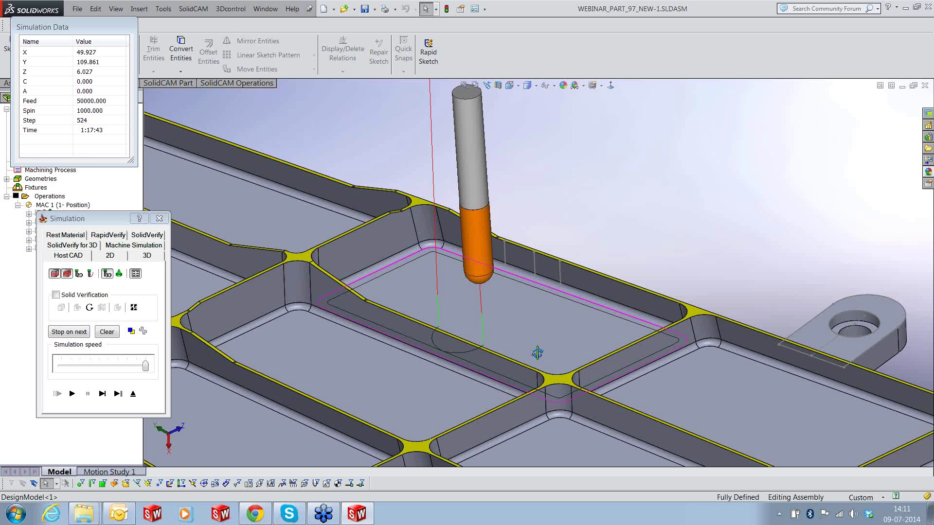
middle_click_drag(537, 352, 577, 351)
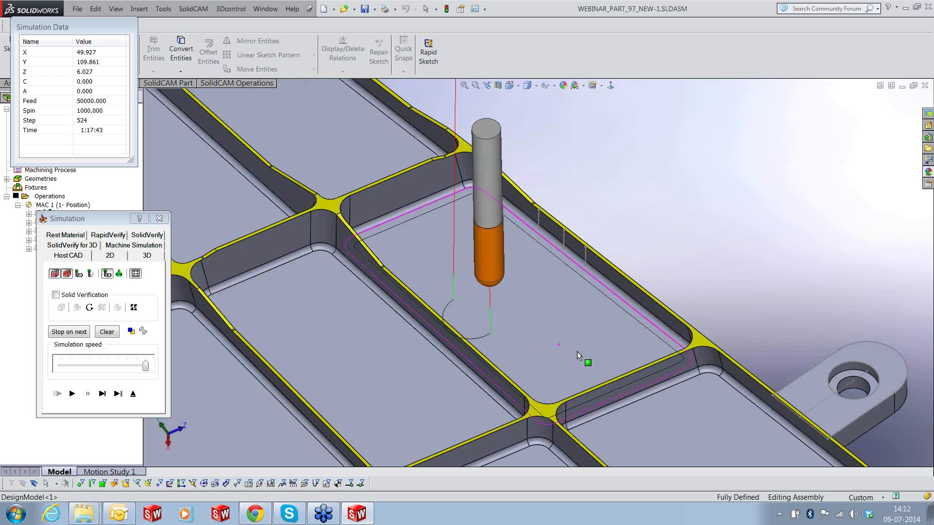
key("Escape")
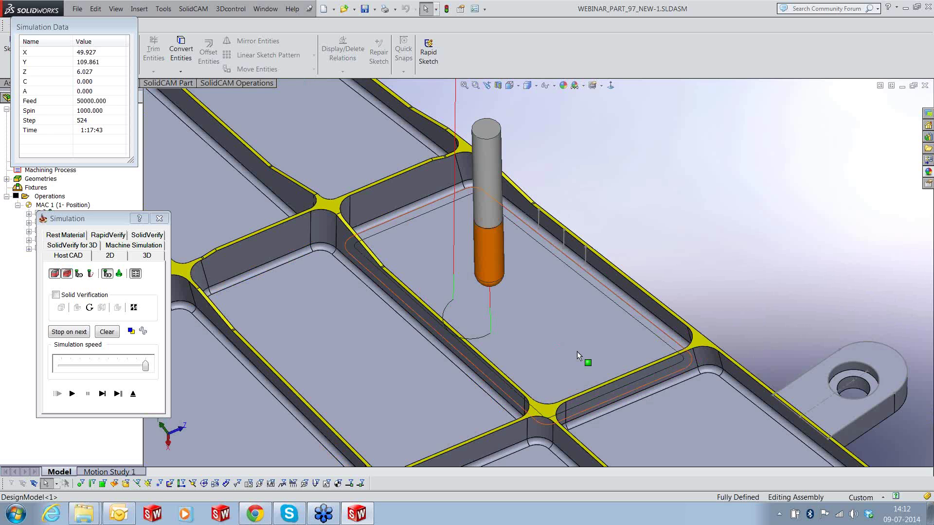
Exit the simulation and give the SWARF operation 4 pattern layers at a layer distance of 0.25, with Blend spline for small links between passes
left_click(131, 395)
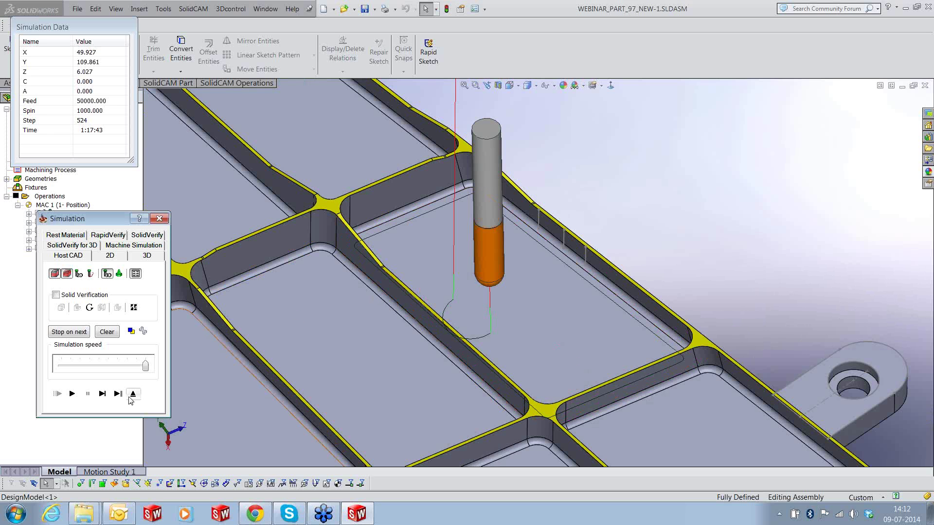
left_click(132, 395)
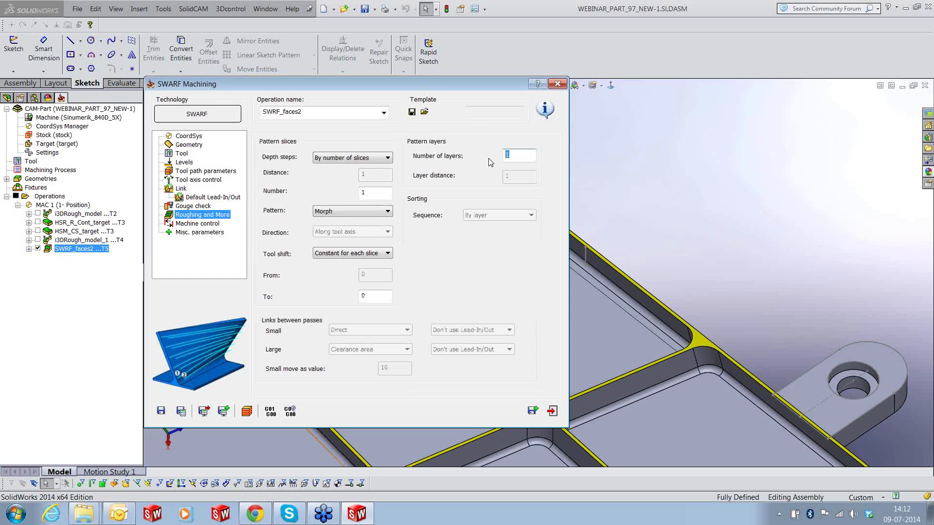
type("4")
left_click(511, 173)
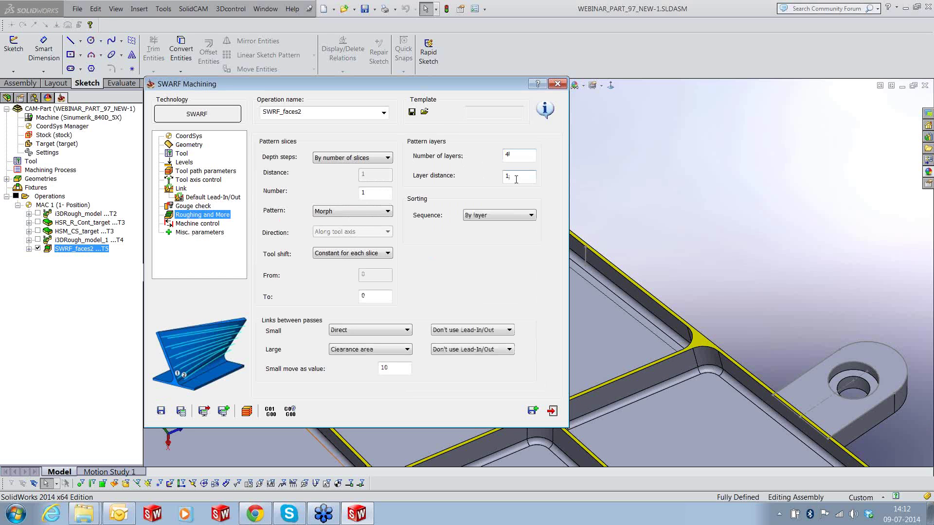
type("0.25")
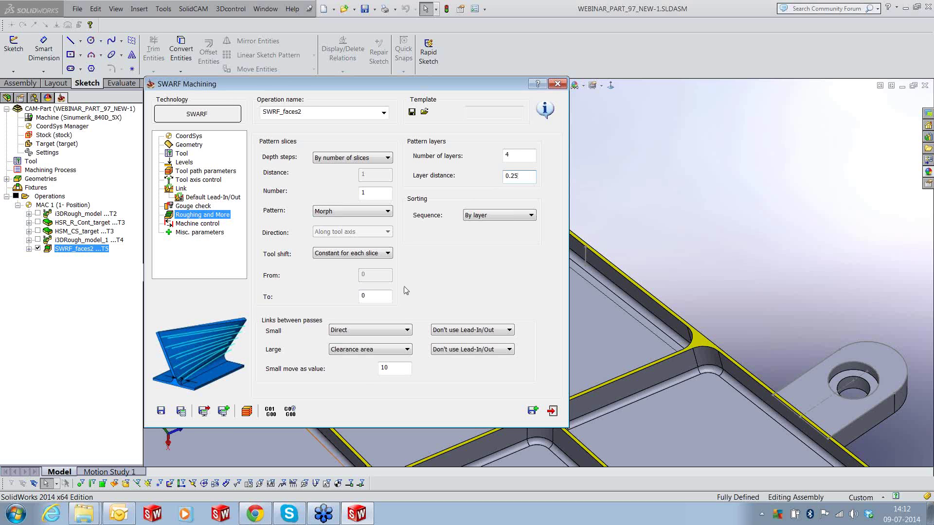
left_click(352, 333)
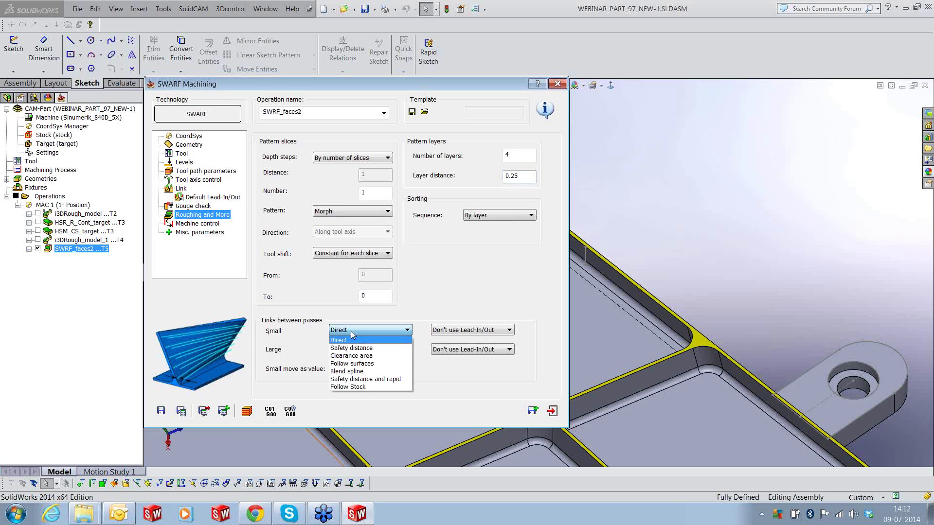
left_click(351, 371)
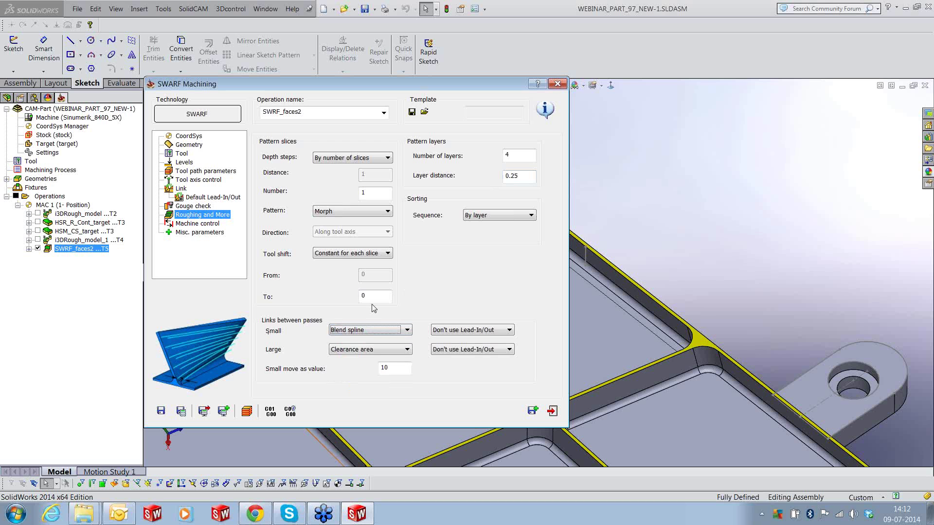
Save and calculate the SWARF operation with its pattern layers, close it, inspect the tool path around the pocket, and hide it
left_click(197, 223)
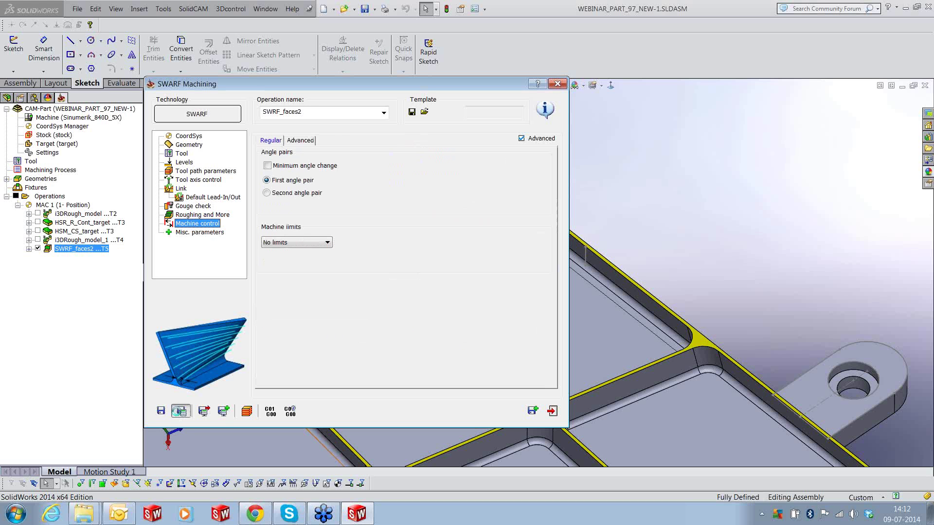
left_click(181, 411)
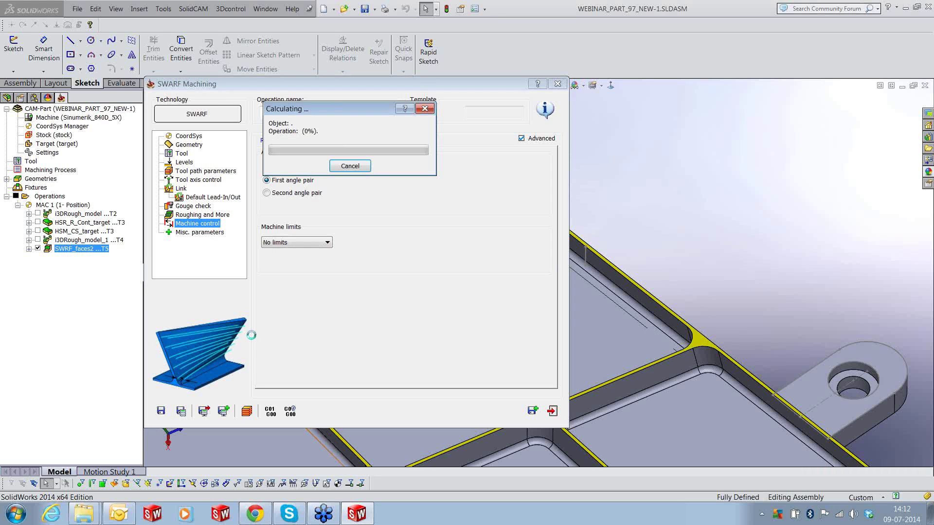
left_click(551, 412)
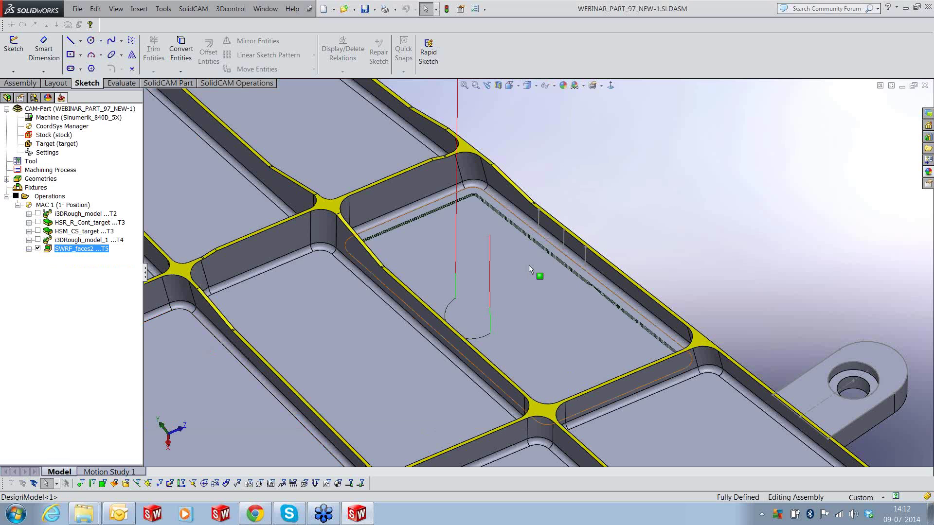
middle_click_drag(529, 264, 472, 355)
scroll(497, 335, "up", 2)
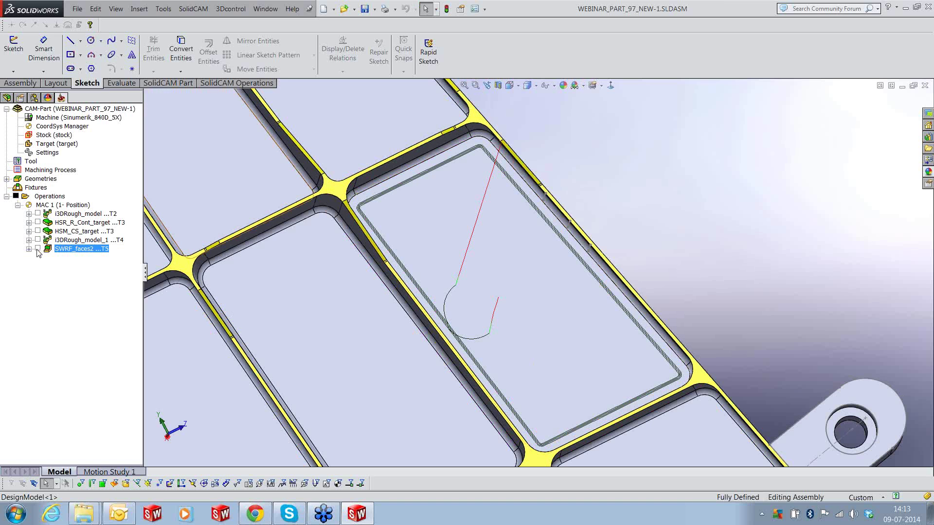
left_click(37, 249)
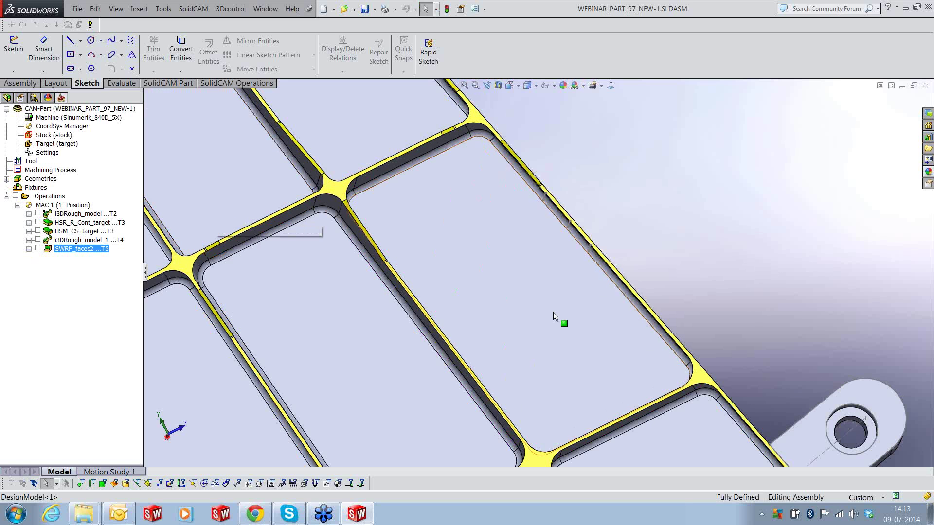
Add a new multi-axis milling operation after the SWARF operation and set its technology to Parallel to curves
middle_click_drag(553, 314, 370, 147)
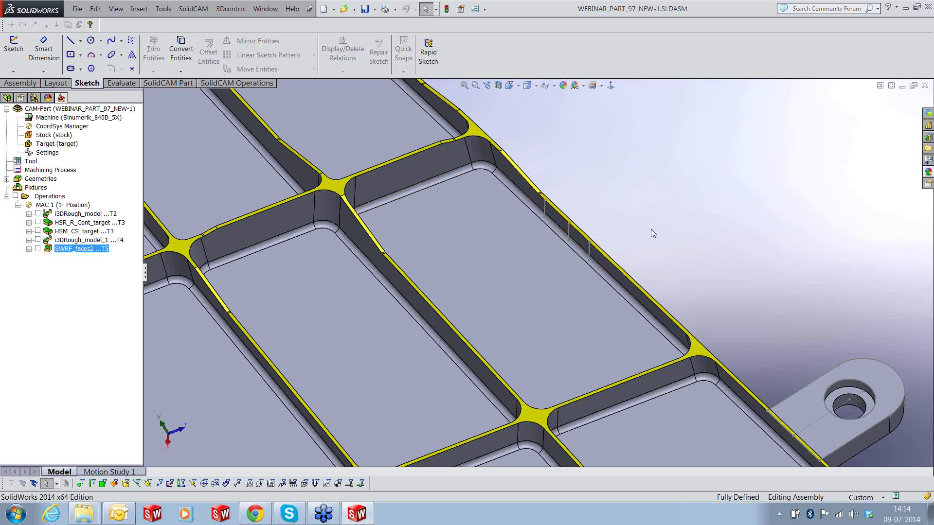
scroll(653, 233, "up", 1)
middle_click_drag(651, 230, 547, 243)
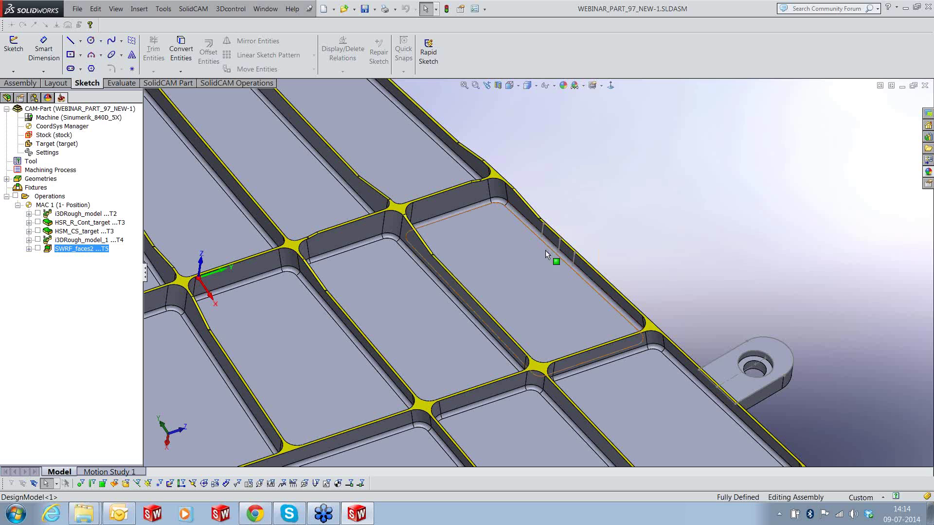
left_click(545, 250)
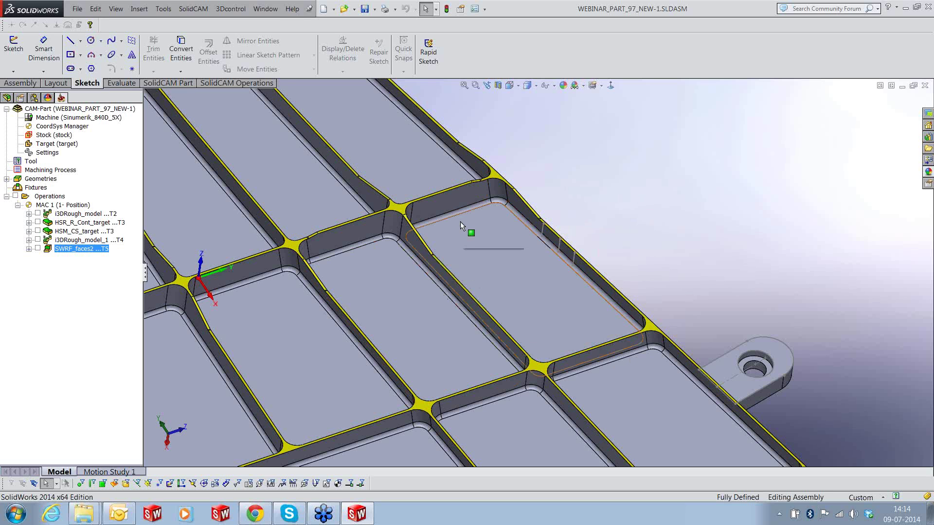
right_click(106, 247)
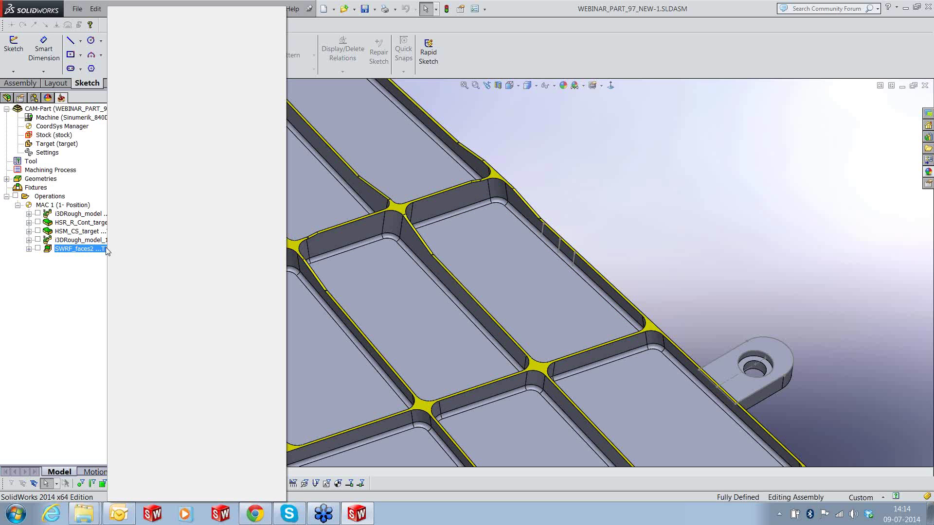
mouse_move(161, 28)
left_click(323, 282)
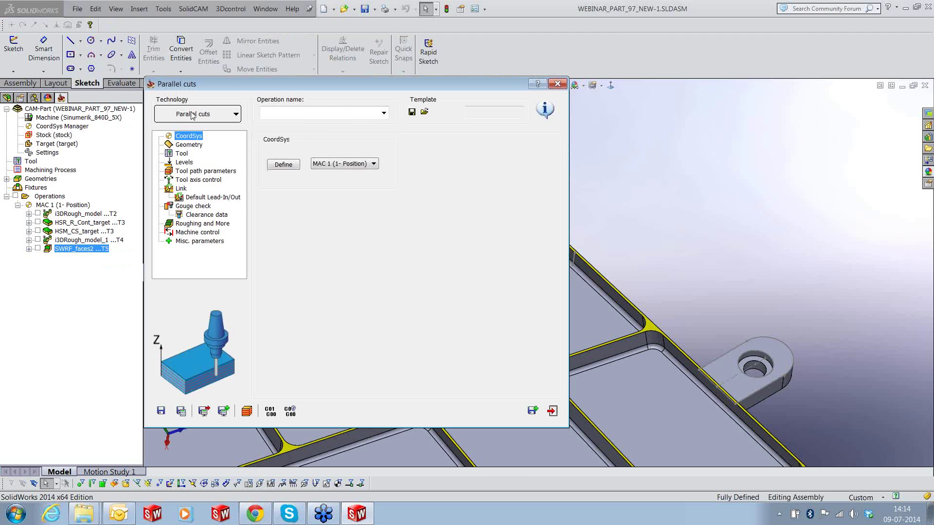
left_click(191, 115)
left_click(201, 146)
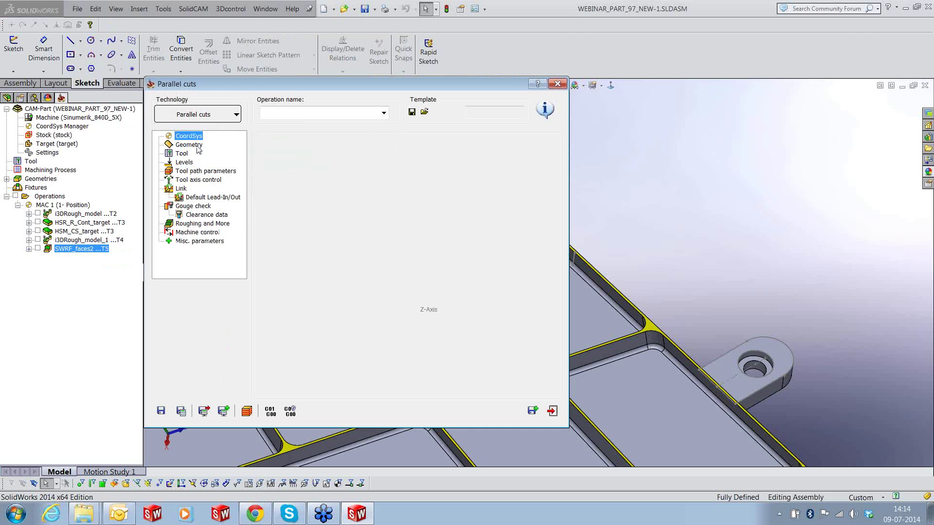
Define the pocket's floor face as the drive surface, accepting the geometry name faces4
left_click(200, 145)
left_click(293, 171)
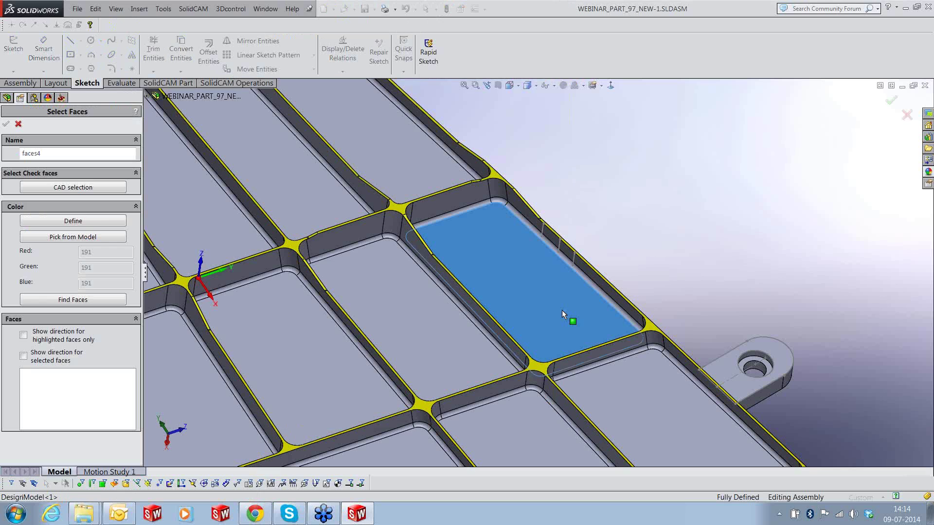
left_click(563, 312)
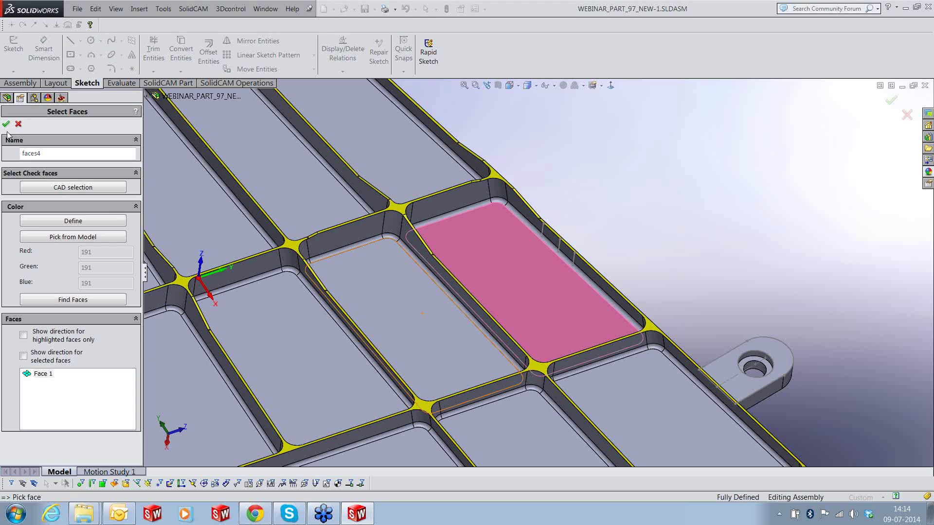
key("Return")
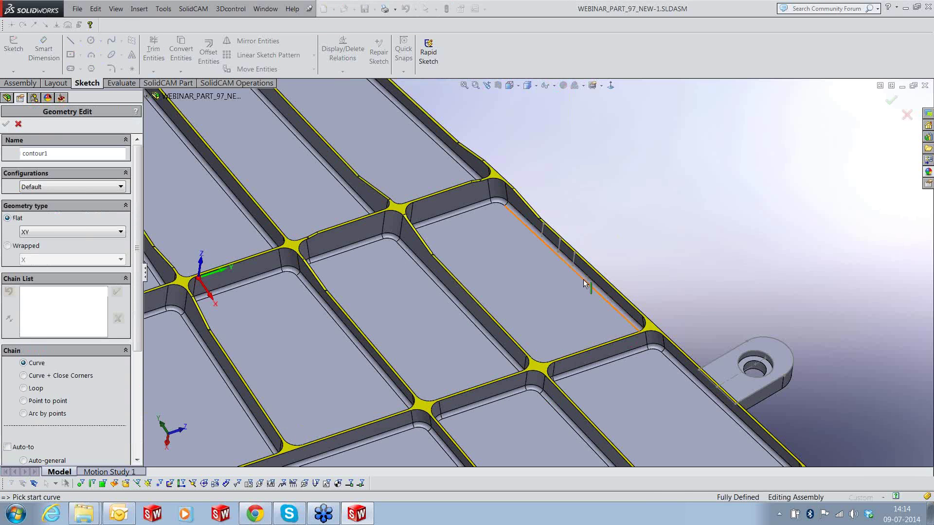
Define the edge curve contour1 as the pocket floor's closed outline, chained with Auto-constant Z from the long outer edge
left_click(585, 284)
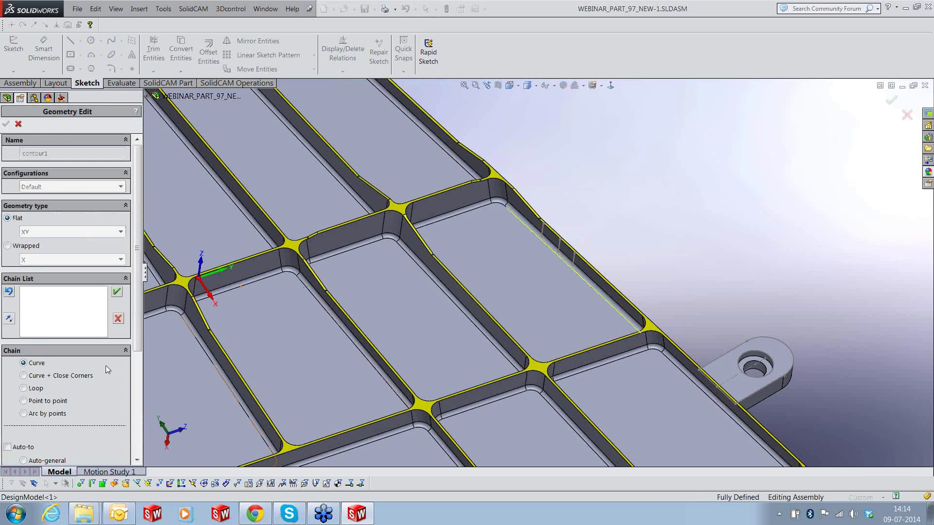
scroll(106, 365, "down", 3)
left_click(54, 390)
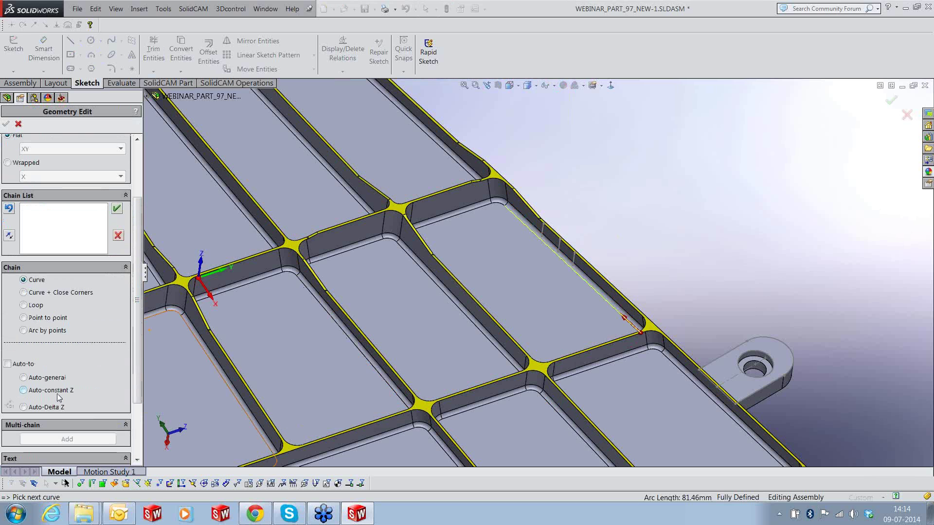
left_click(234, 180)
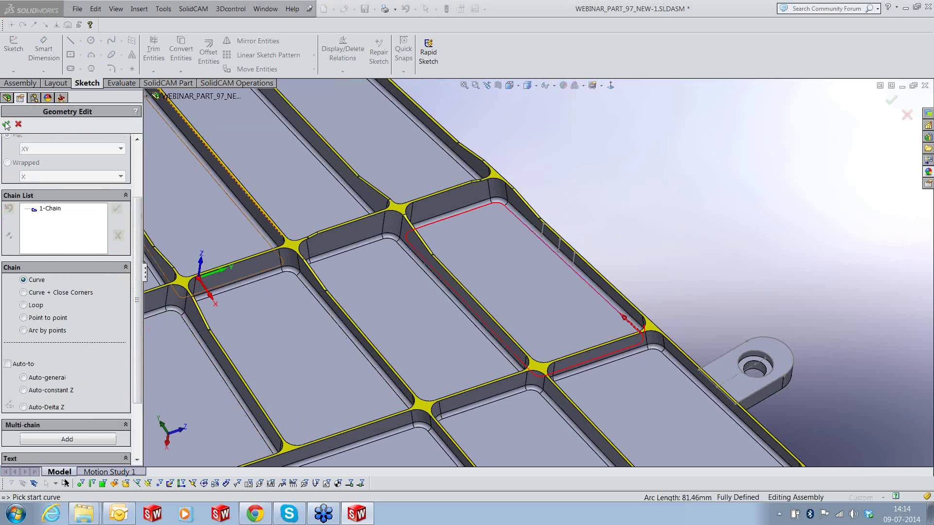
left_click(7, 125)
Set the machining area type to Determined by number of cuts, with 20 cuts
left_click(487, 170)
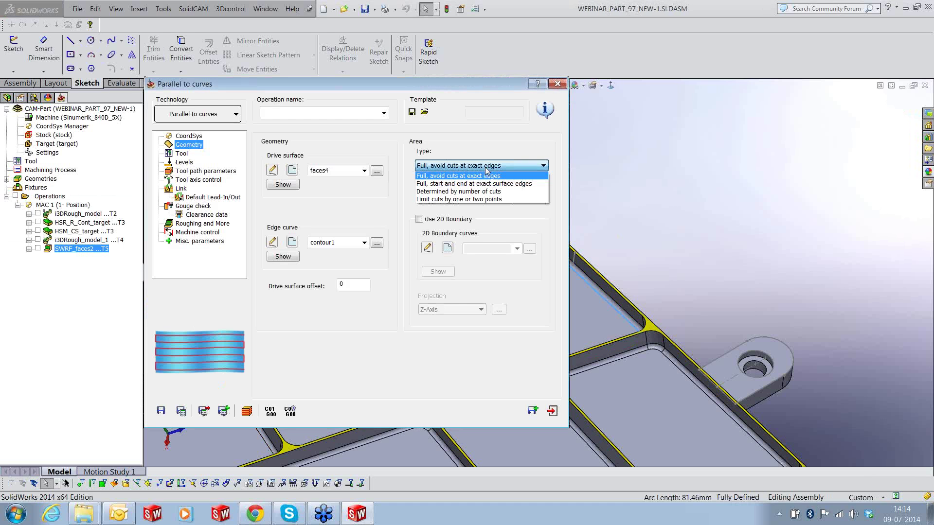
left_click(517, 198)
double_click(517, 198)
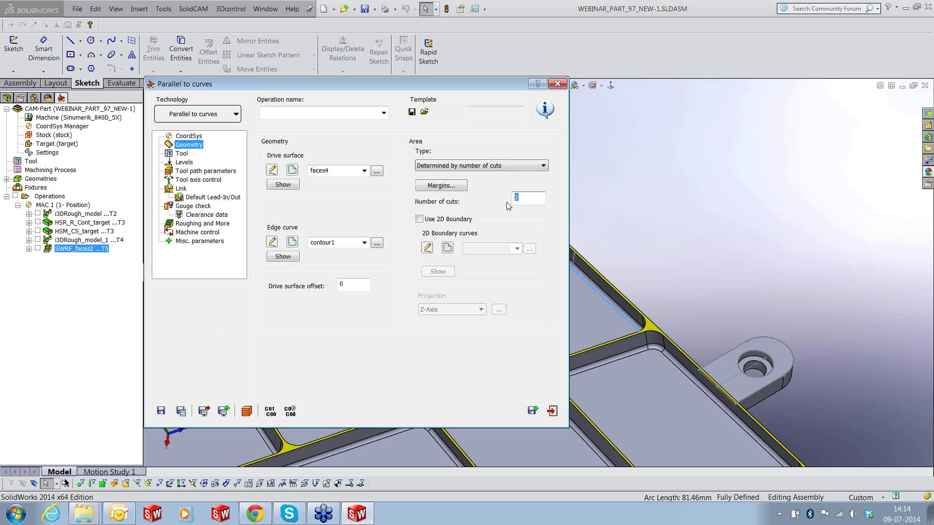
type("20")
Choose an existing tool from the part's tool table for the Parallel to curves operation
left_click(184, 158)
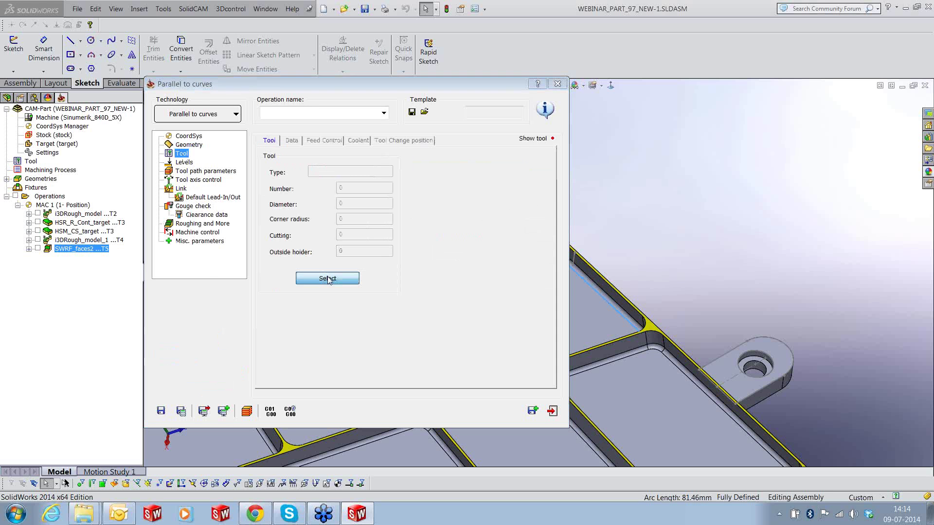
left_click(328, 276)
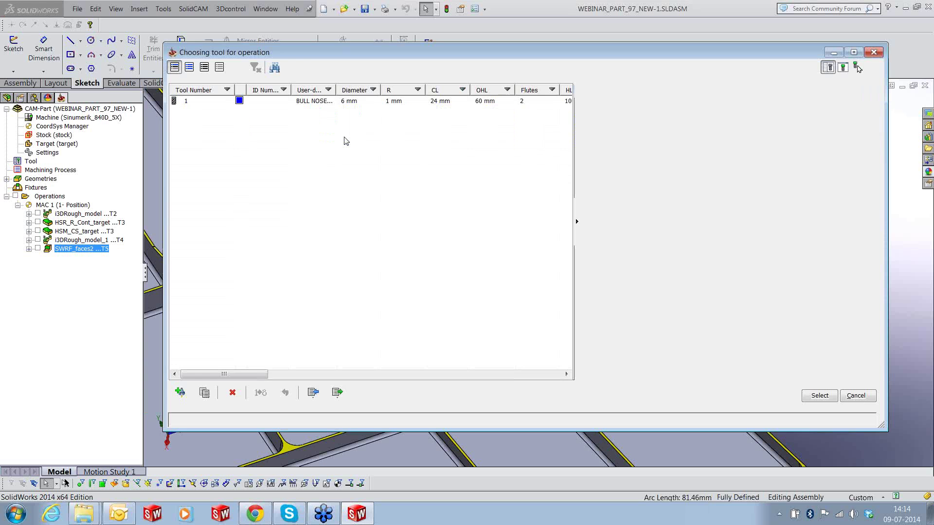
double_click(345, 140)
Set both the entry and exit safety distances to 10 in the operation's levels
left_click(187, 163)
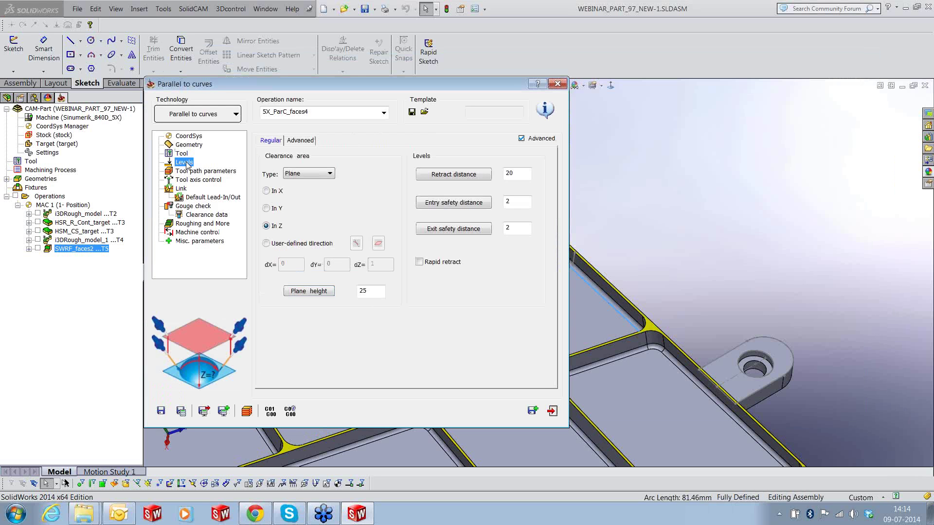
left_click_drag(525, 204, 469, 204)
type("10")
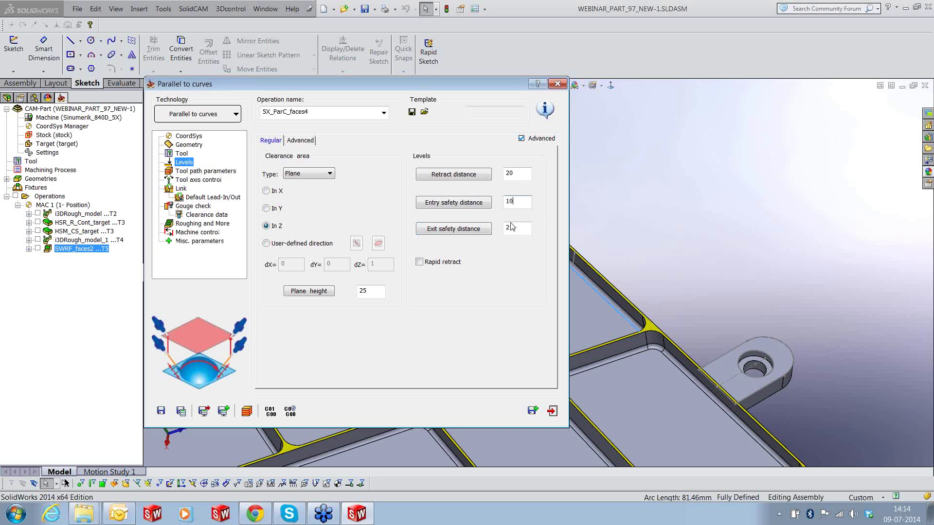
double_click(511, 228)
type("10")
Set the maximum step over to 0.7 and the cutting method to Spiral in the tool path parameters
left_click(206, 171)
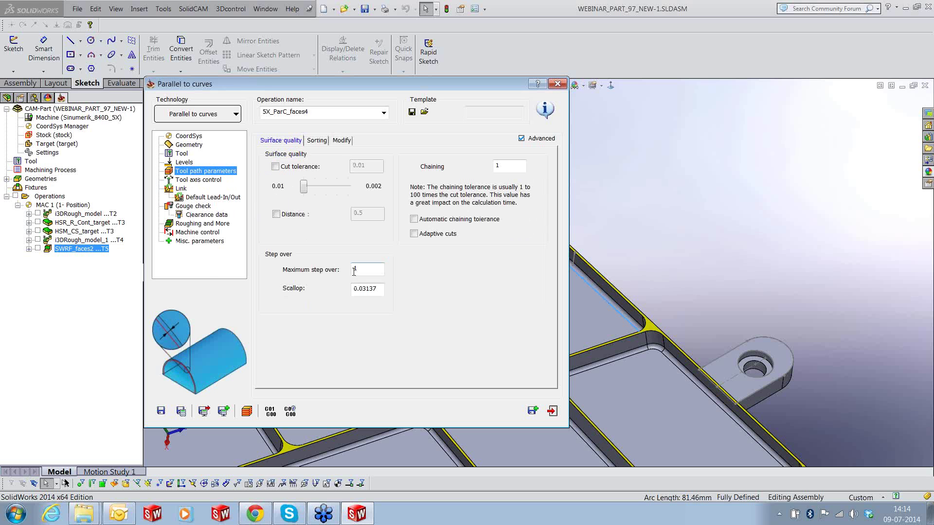
double_click(359, 269)
type("0.")
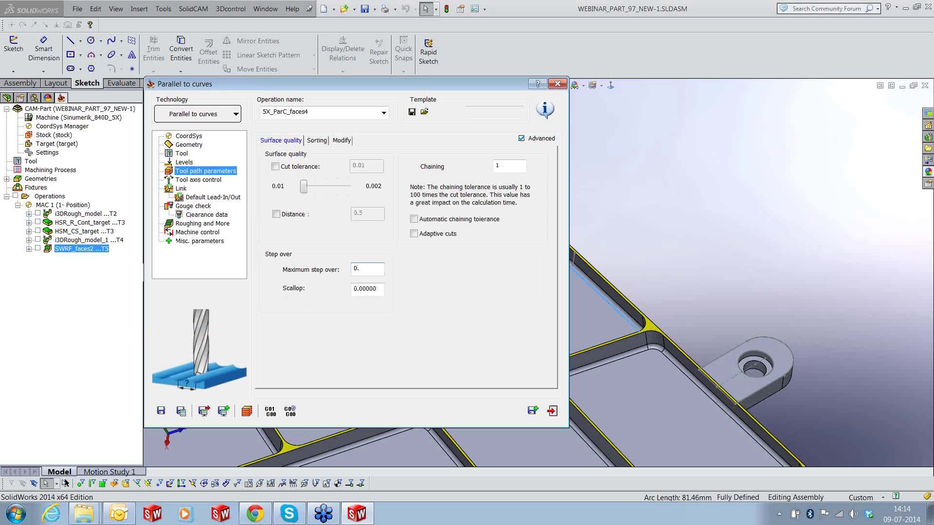
type("7")
left_click(318, 141)
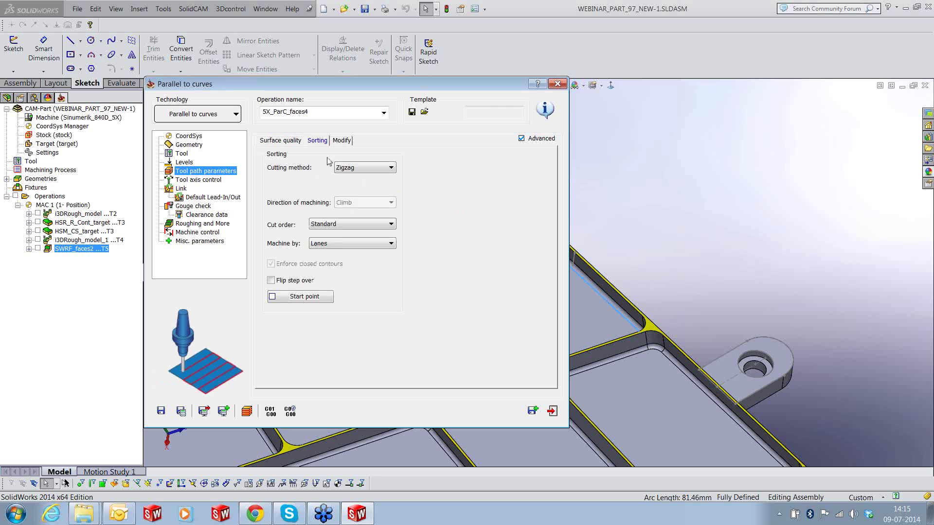
left_click(350, 167)
left_click(349, 195)
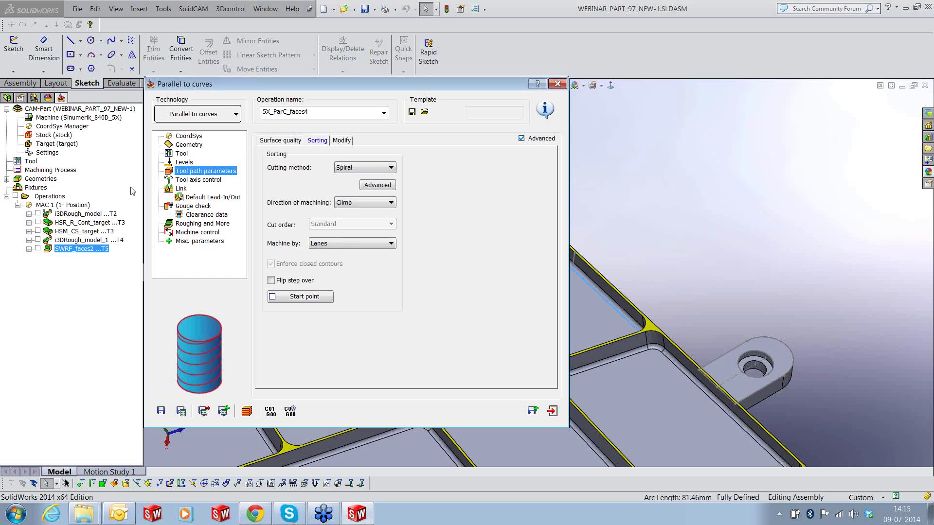
Enable the first gouge check for arbor, tool shaft and tool tip, checking against check surfaces but not drive surfaces
left_click(192, 179)
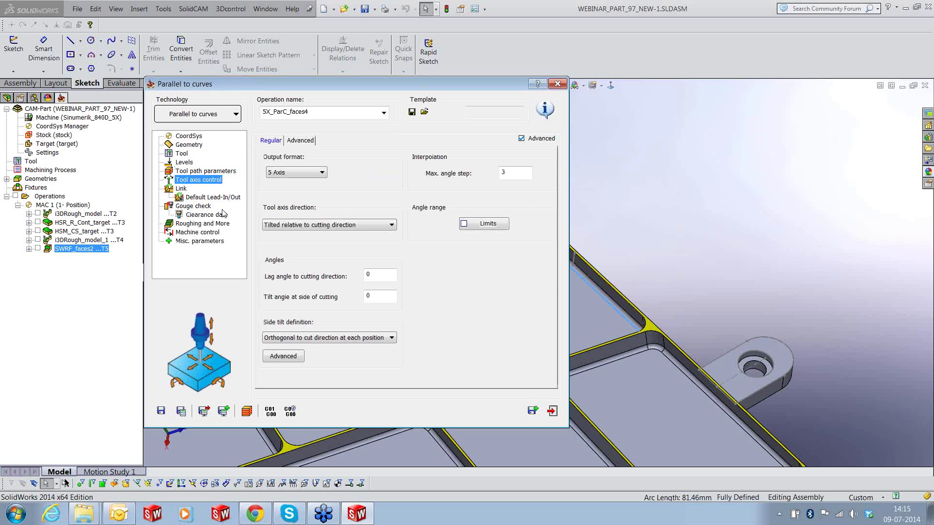
left_click(197, 207)
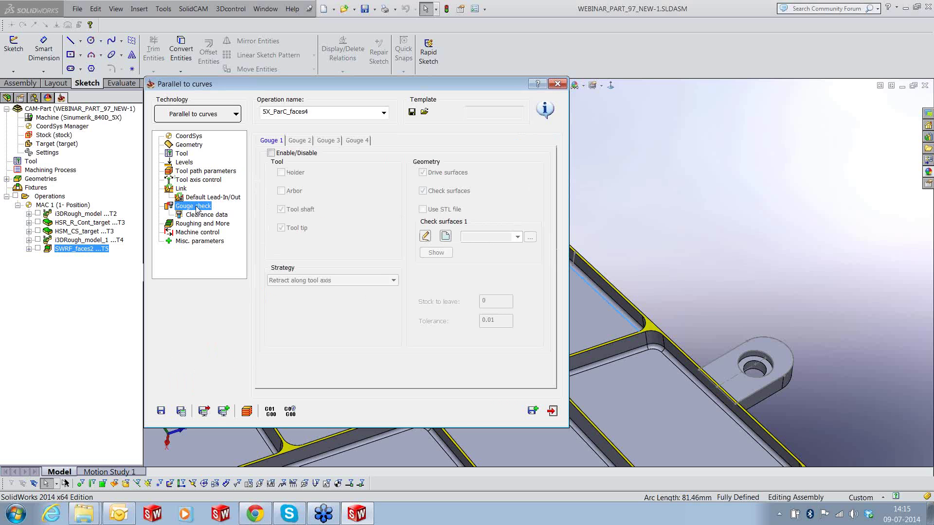
left_click(271, 153)
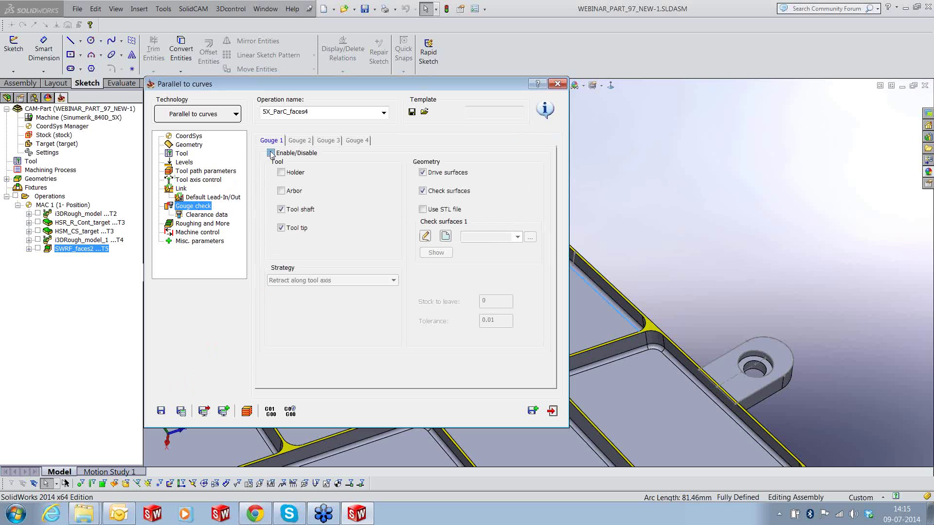
left_click(280, 191)
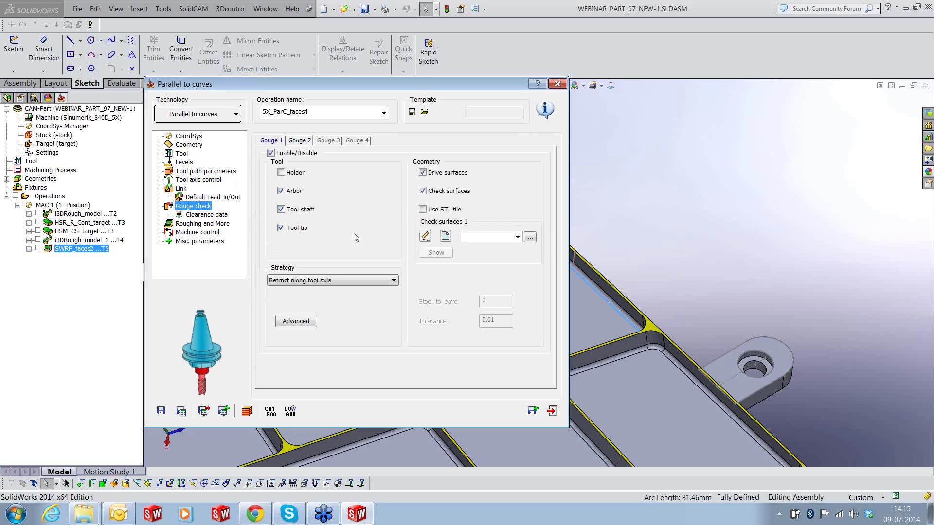
left_click(423, 173)
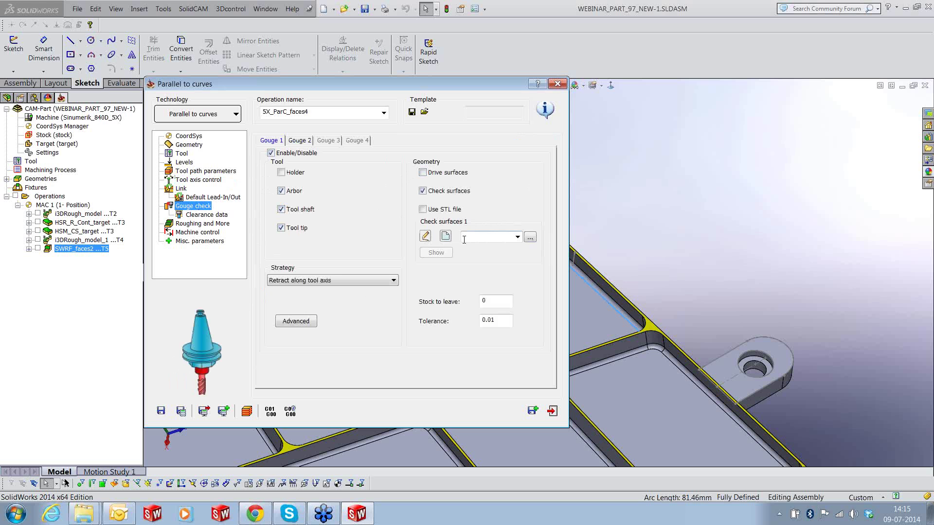
Define a new check surface geometry from the wall faces surrounding the pocket floor
left_click(446, 237)
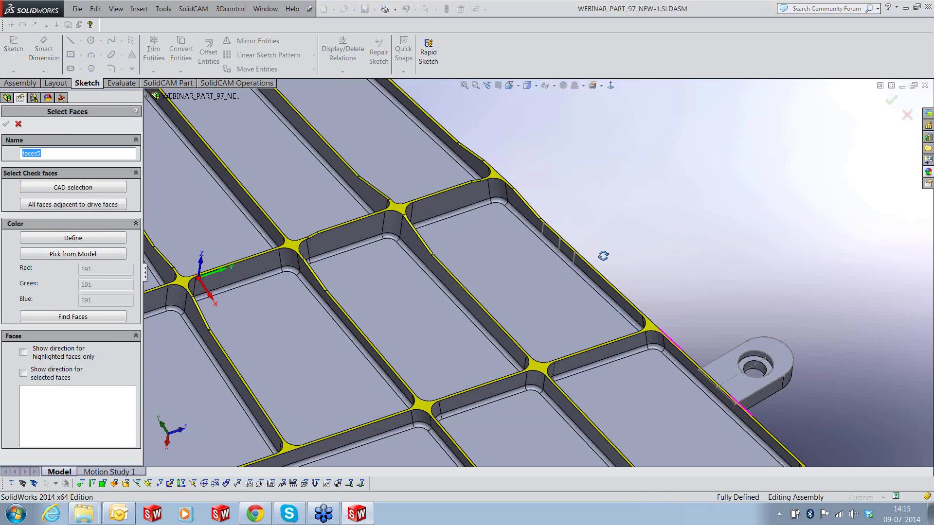
middle_click_drag(603, 256, 442, 337)
left_click(511, 217)
left_click(417, 287)
left_click(465, 421)
left_click(543, 412)
scroll(443, 337, "up", 2)
left_click(6, 124)
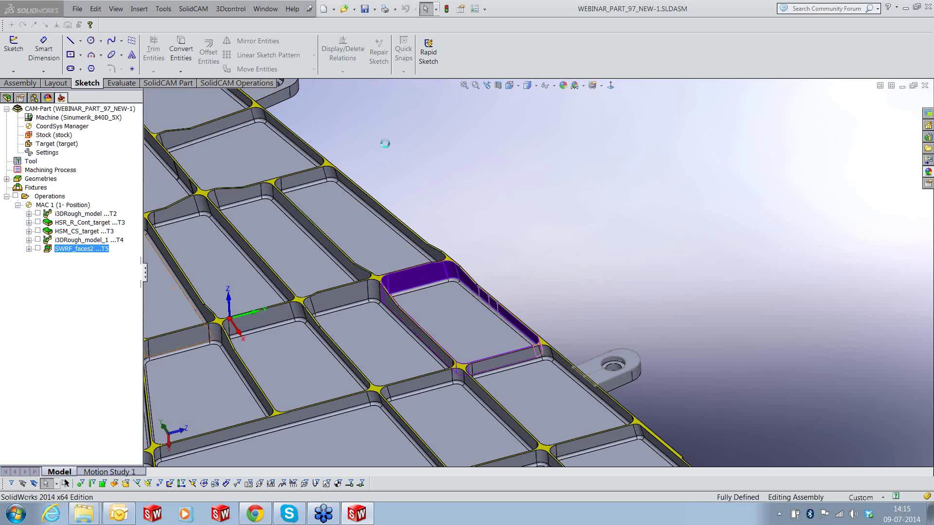
Set the gouge strategy to Tilting tool away with max. angle, using Automatic tilting, with 0.1 stock to leave
left_click(333, 281)
left_click(292, 306)
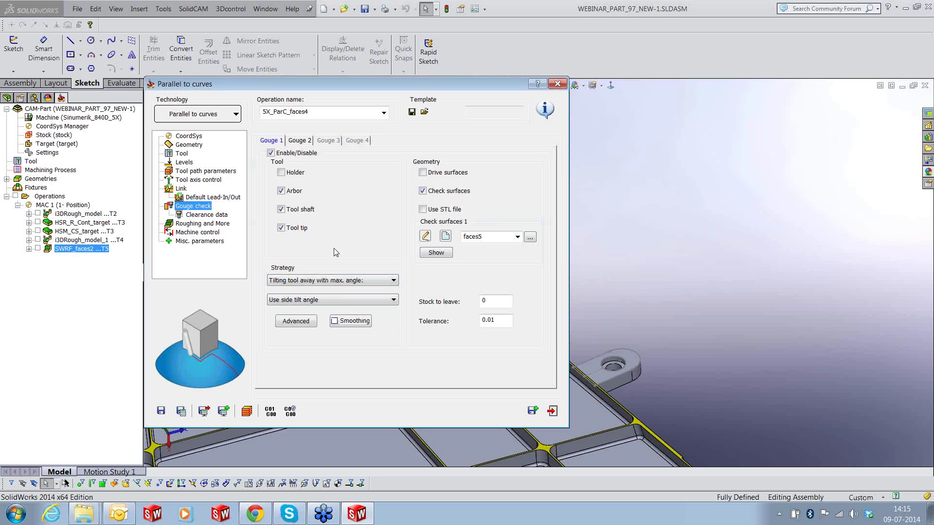
left_click(348, 300)
left_click(301, 333)
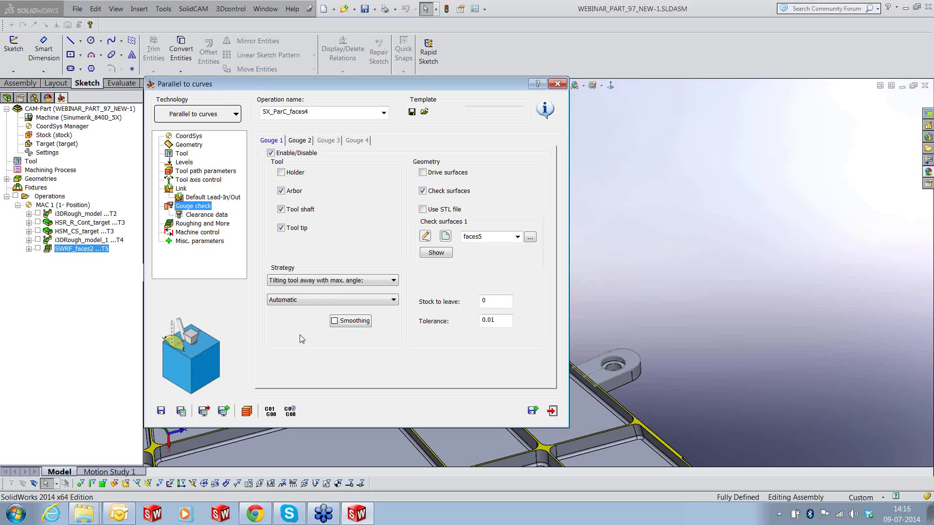
left_click(489, 303)
type(".1")
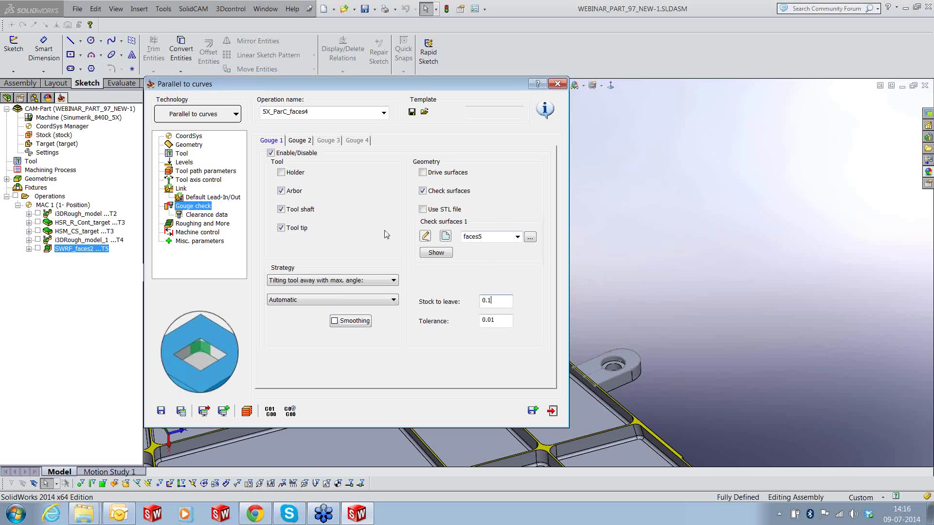
Save and close the Parallel to curves operation, and calculate its tool path
left_click(206, 215)
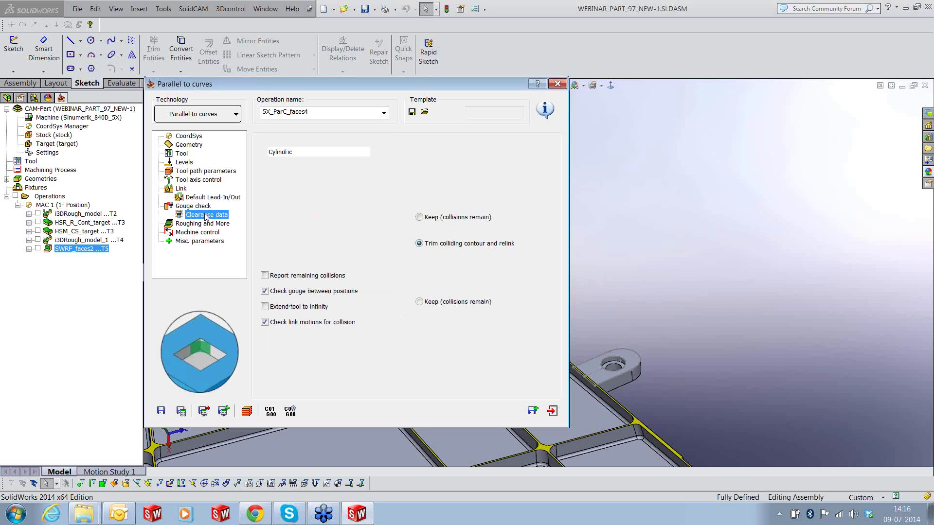
left_click(197, 232)
left_click(161, 411)
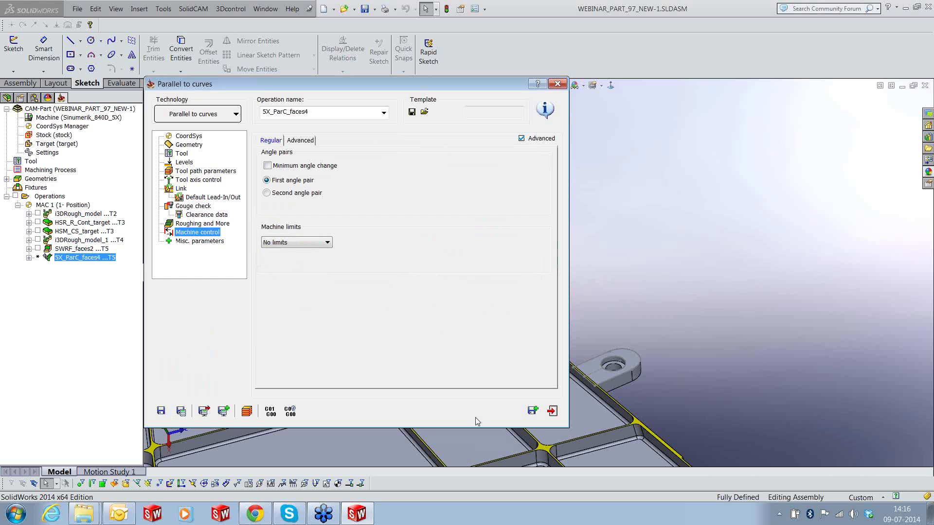
left_click(552, 411)
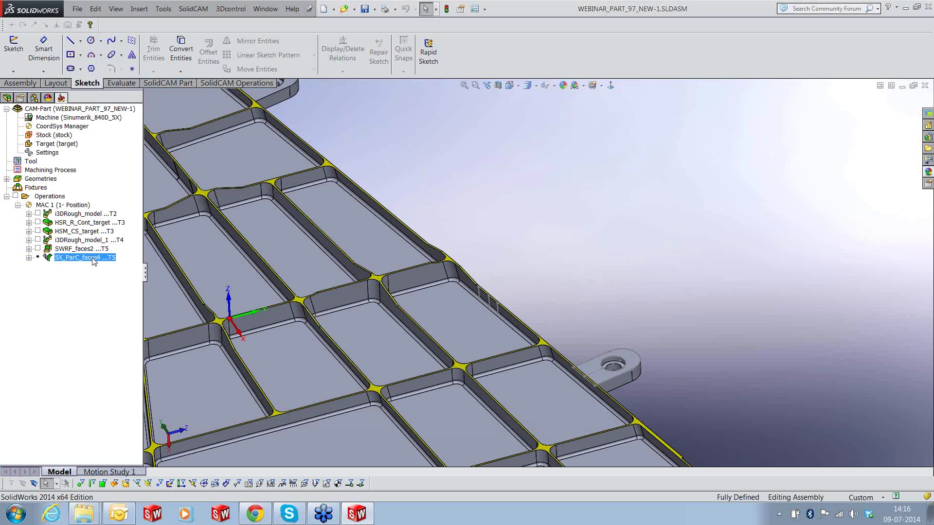
right_click(95, 262)
left_click(117, 132)
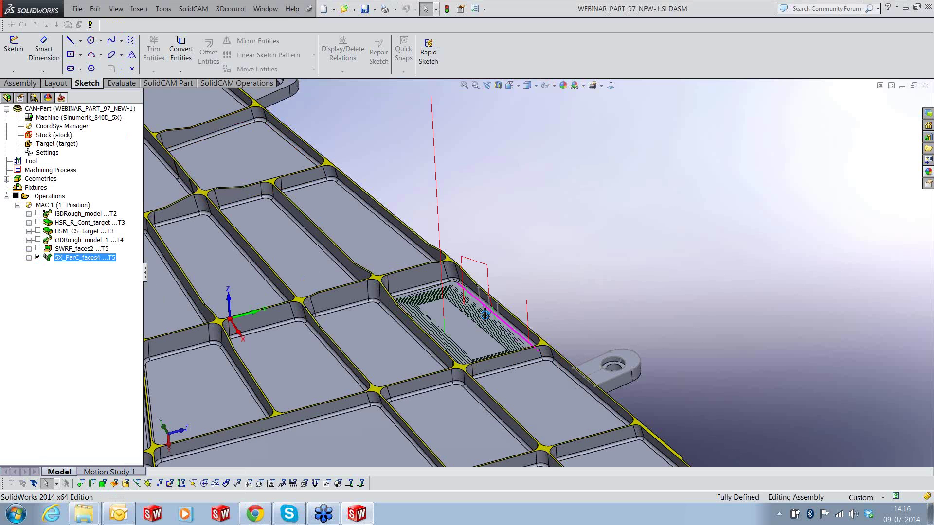
Reduce the Parallel to curves operation's number of cuts to 12, and save and recalculate it
middle_click_drag(485, 315, 488, 330)
right_click(104, 259)
left_click(141, 163)
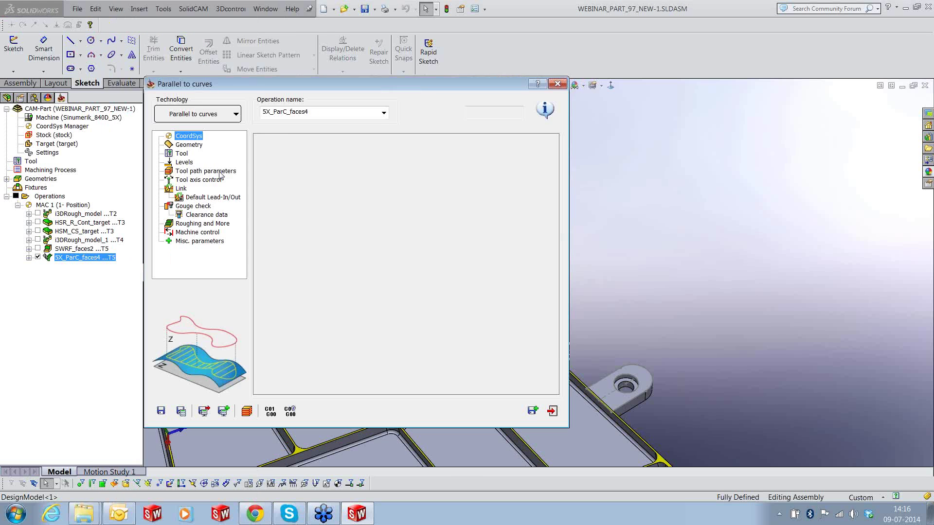
left_click(193, 145)
double_click(512, 203)
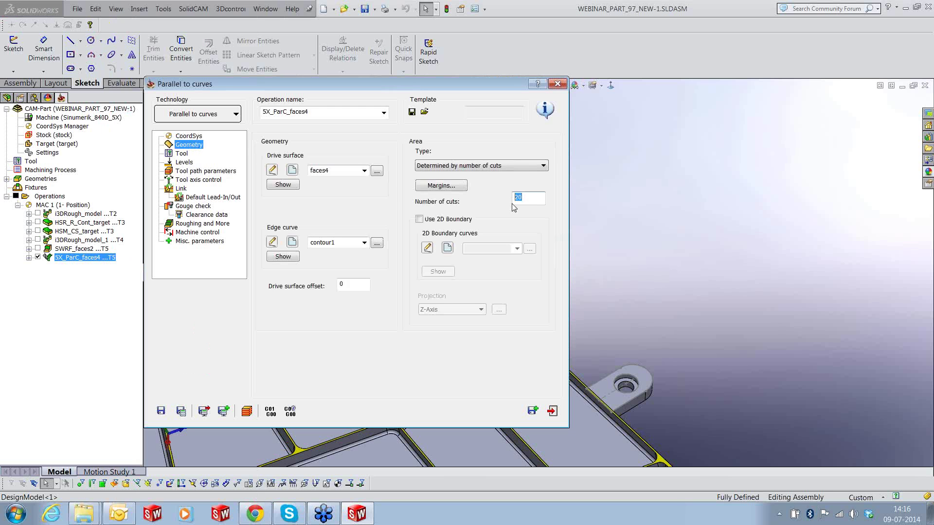
type("12")
left_click(179, 412)
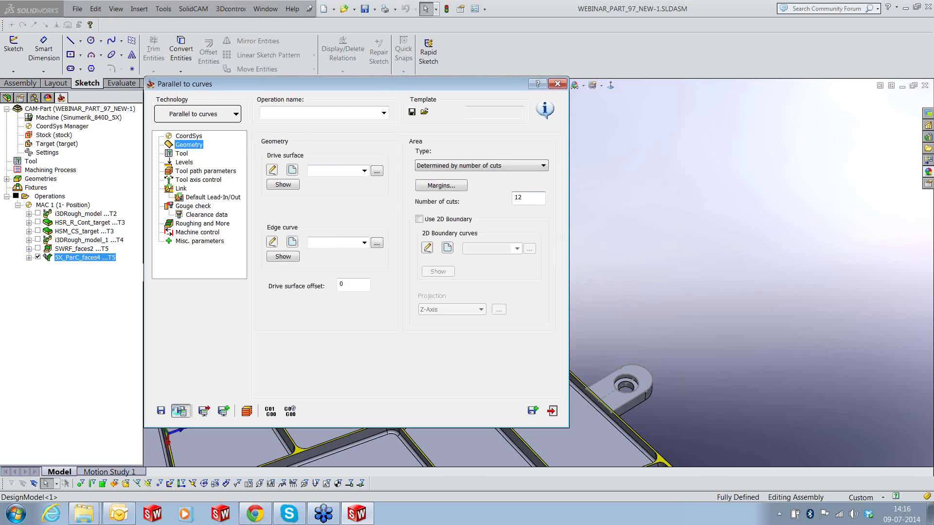
left_click(552, 411)
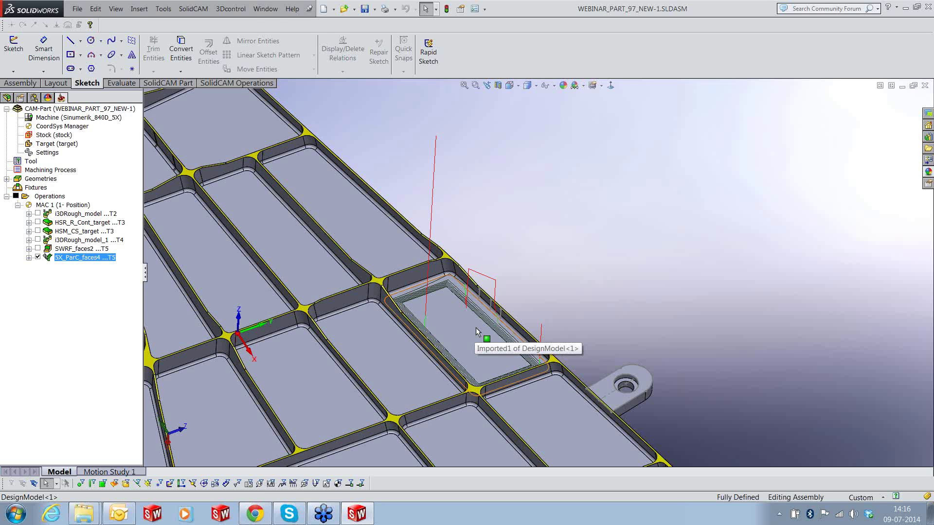
Simulate the Parallel to curves tool path on the model in single steps, examining the tool's tilt along the pocket walls
middle_click_drag(476, 328, 470, 358)
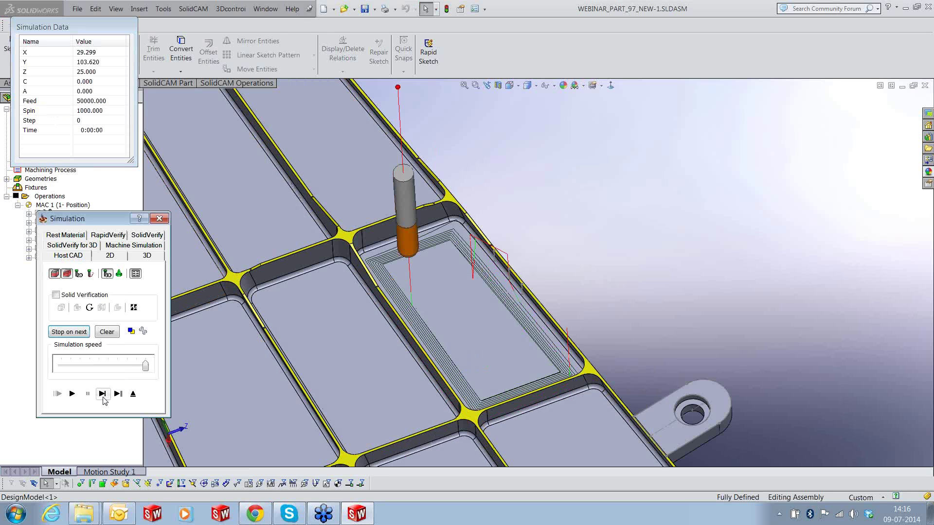
left_click(103, 394)
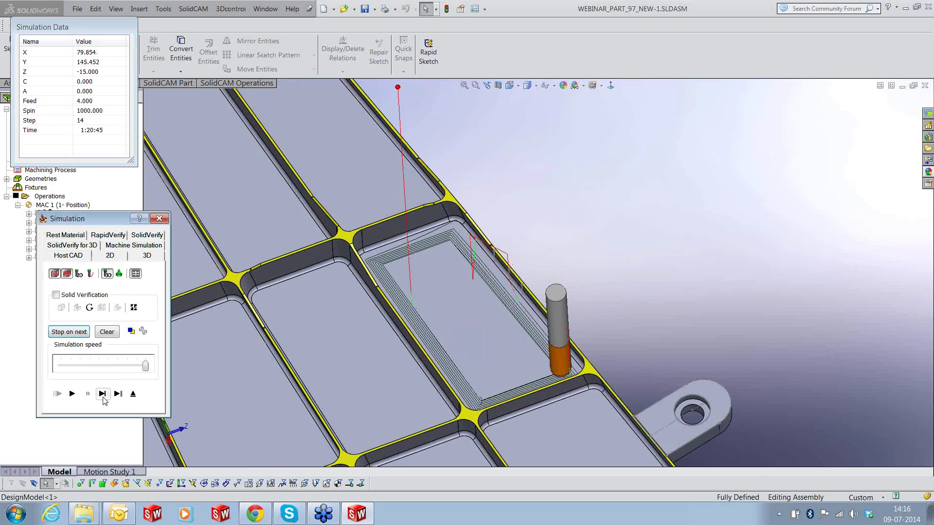
left_click(103, 397)
middle_click_drag(539, 310, 519, 314)
left_click(103, 393)
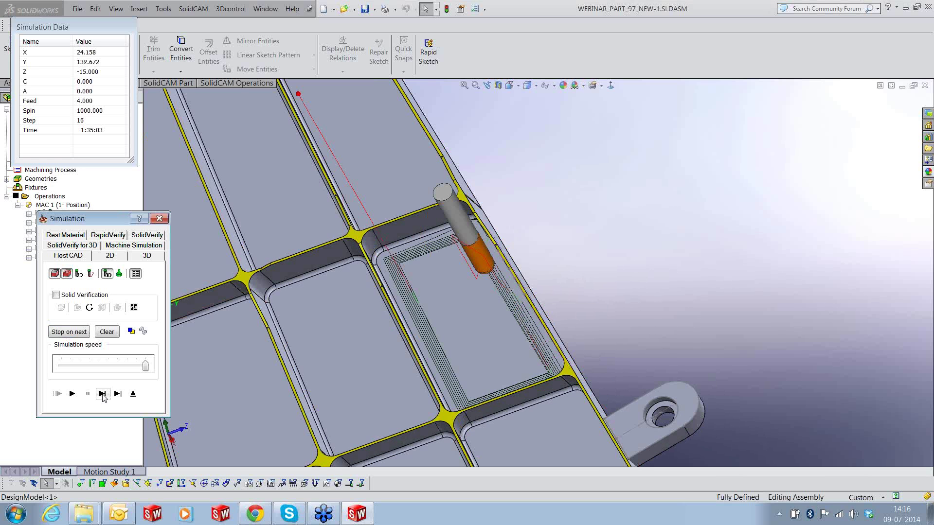
middle_click_drag(481, 351, 459, 253)
left_click(102, 393)
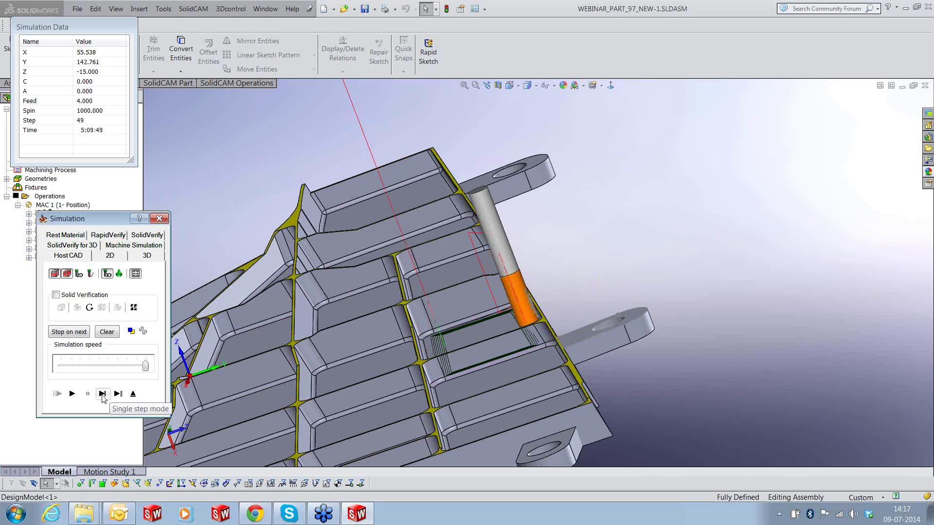
left_click(470, 335)
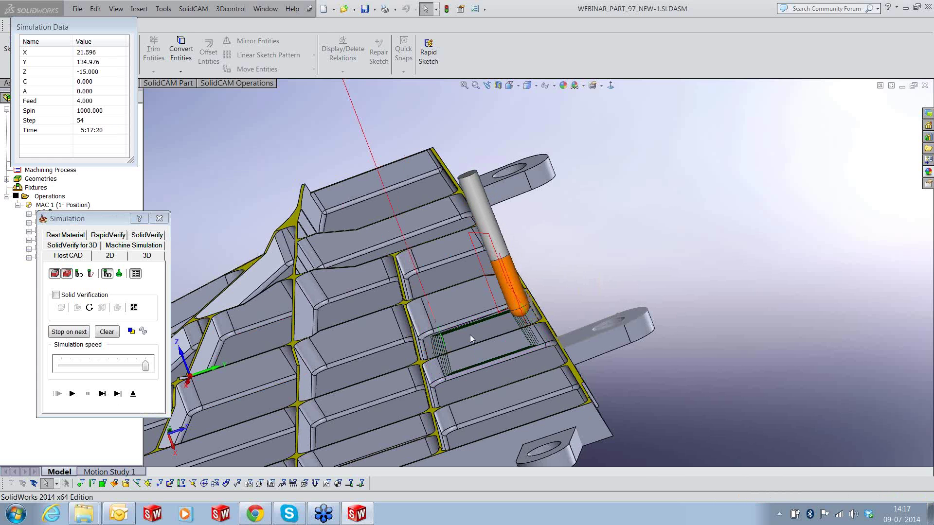
middle_click_drag(470, 335, 471, 378)
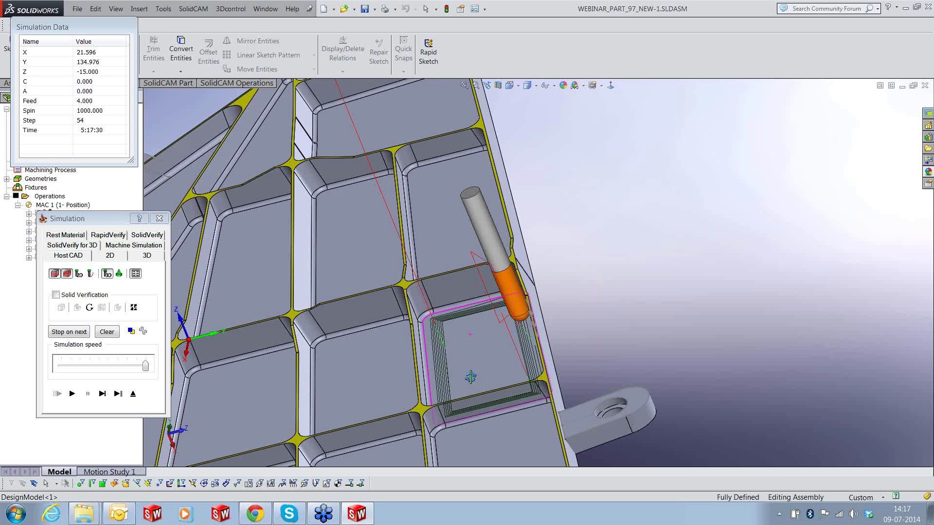
left_click(102, 394)
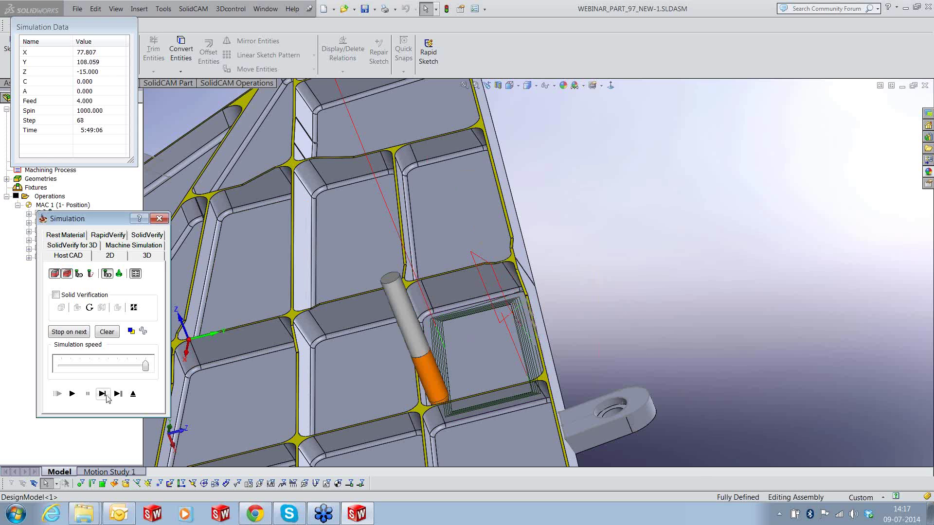
left_click(107, 395)
left_click(107, 395)
left_click(107, 395)
middle_click_drag(478, 376, 509, 342)
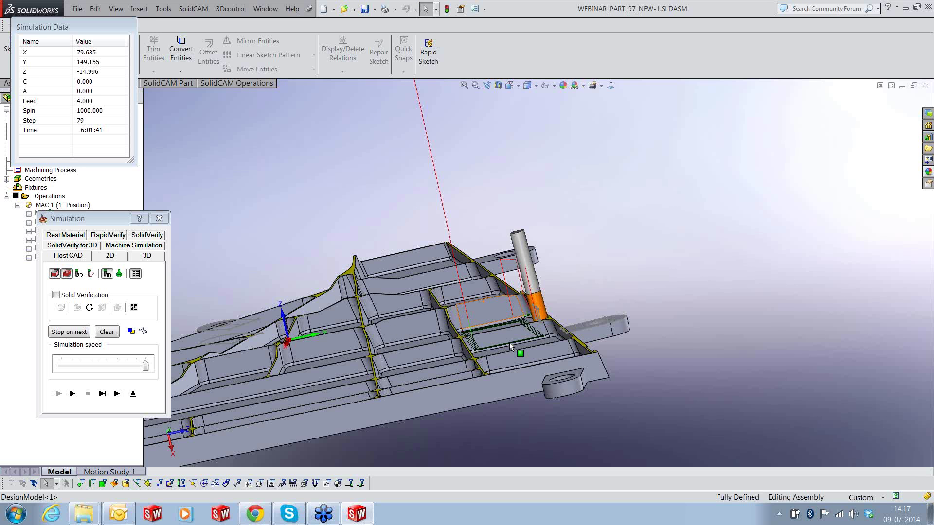
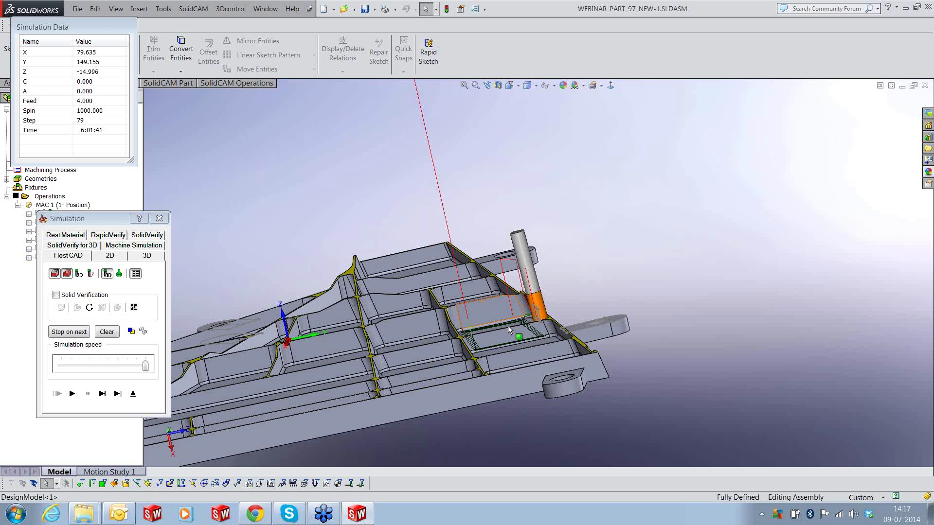
left_click(133, 394)
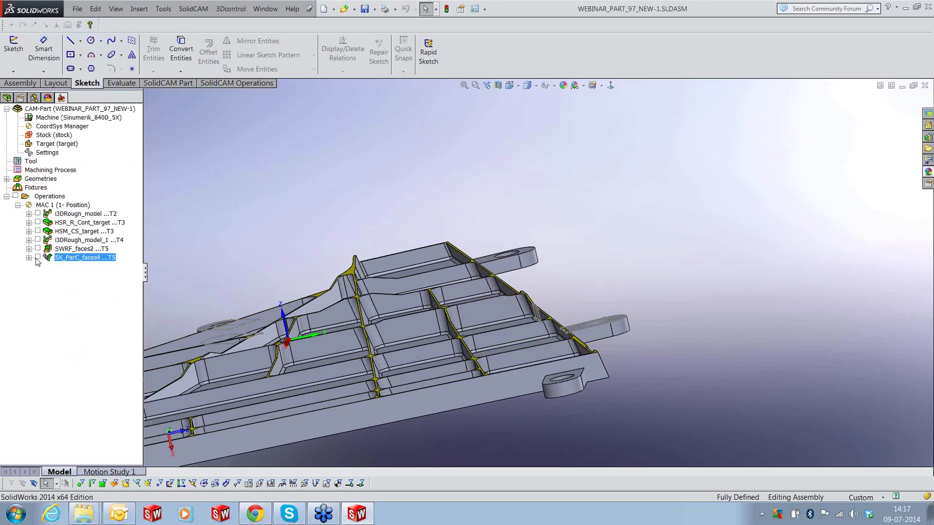
Add a Pocket milling operation after the Parallel to curves operation for the remaining flat floor of the pocket
middle_click_drag(534, 339, 567, 422)
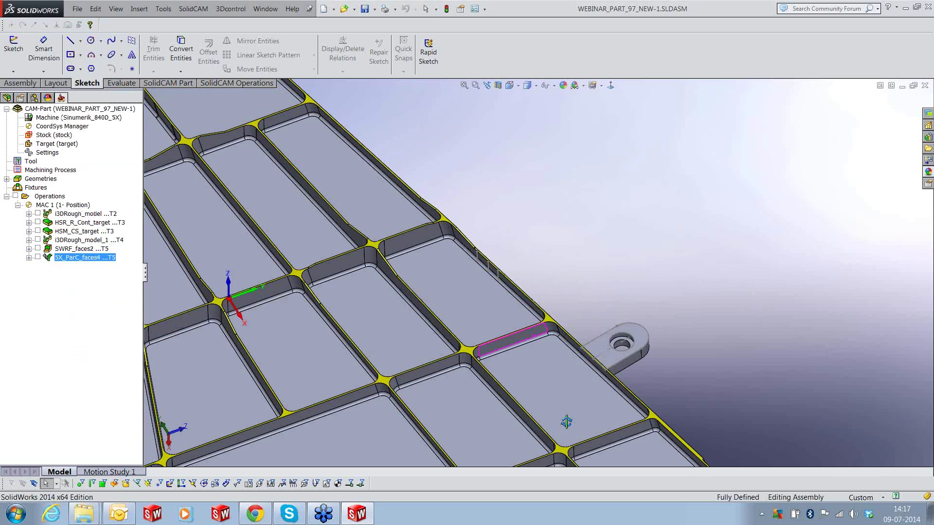
scroll(459, 299, "down", 3)
left_click(483, 346)
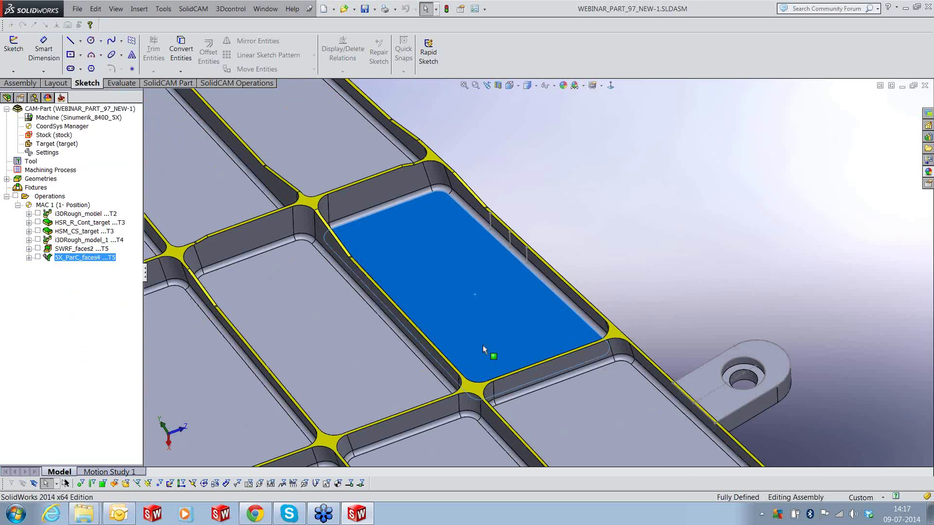
right_click(107, 258)
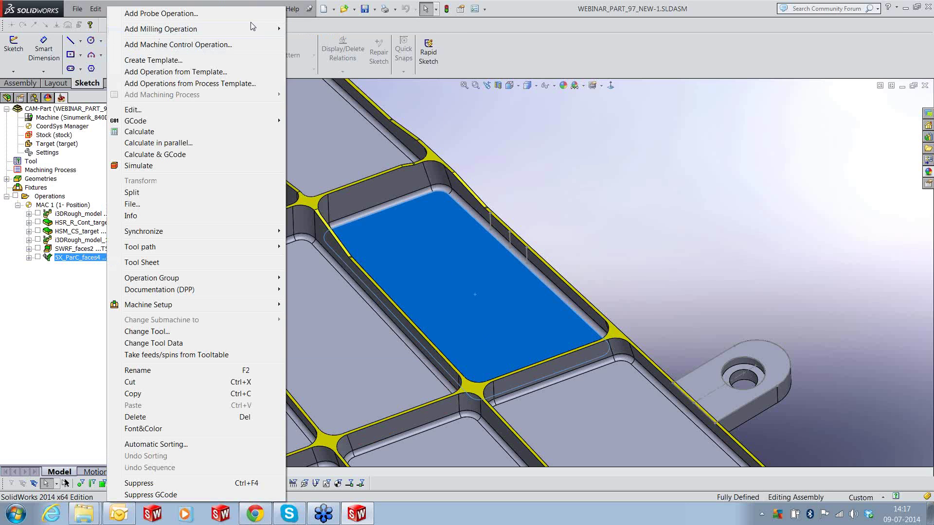
mouse_move(246, 29)
left_click(322, 90)
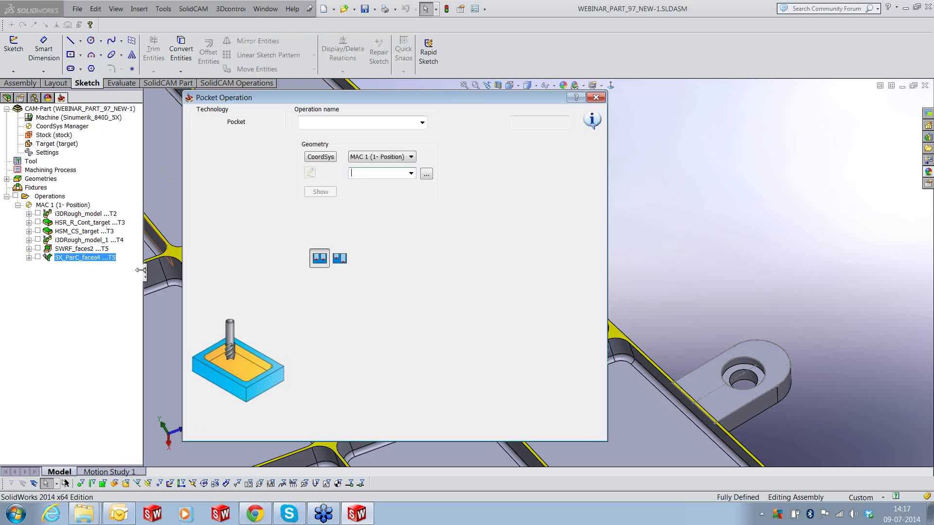
Choose tool number 4, the 20 mm bull nose mill with 1.5 mm corner radius, for the Pocket operation
left_click(345, 313)
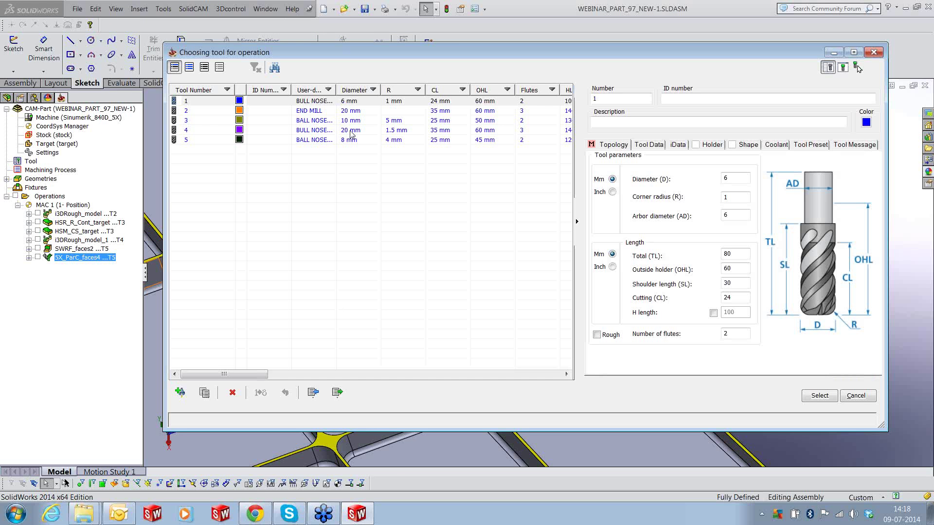
left_click(351, 131)
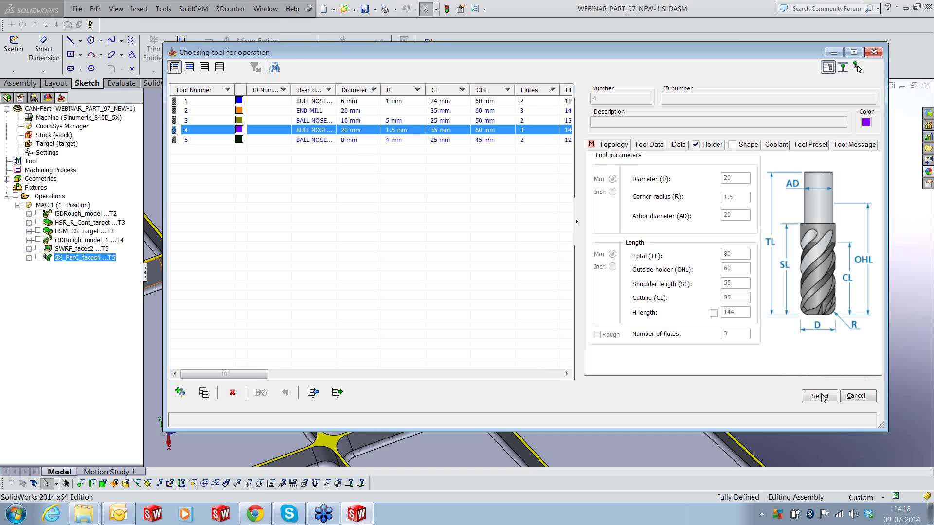
left_click(820, 396)
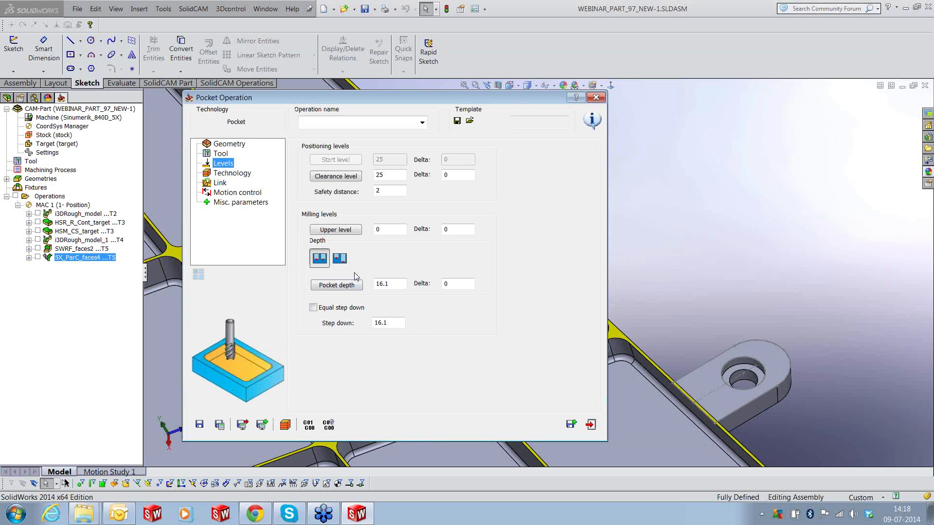
Set the Pocket operation's upper level at the pocket floor (Z -15) with a delta of 1, and pick the floor as the pocket depth
left_click(354, 232)
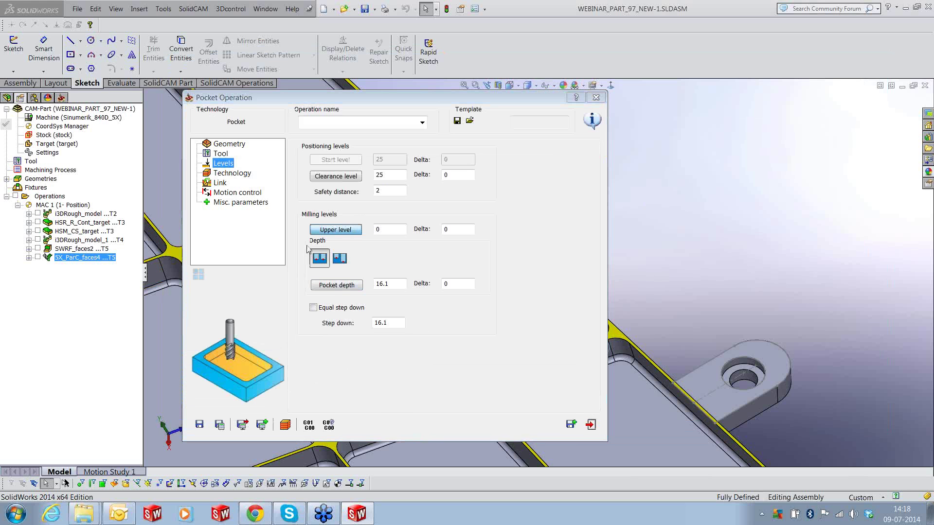
left_click(419, 307)
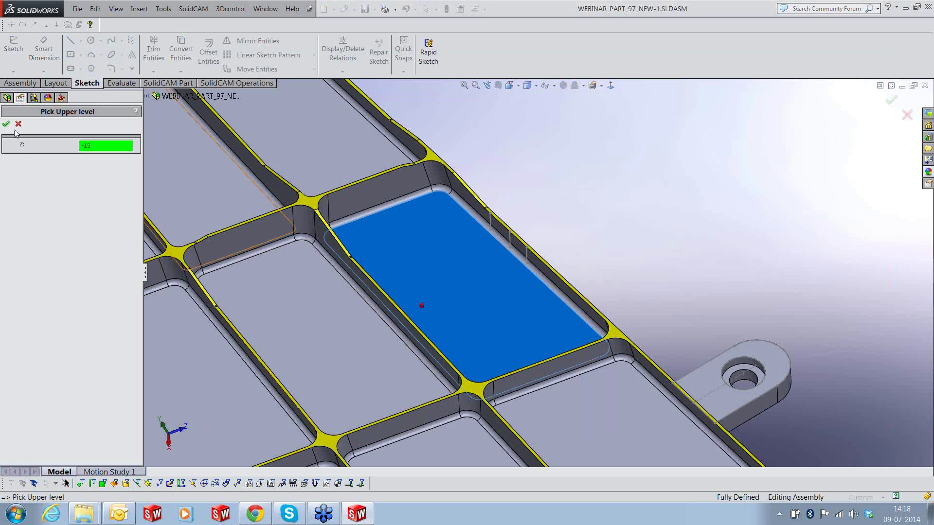
left_click(6, 124)
left_click_drag(451, 229, 436, 228)
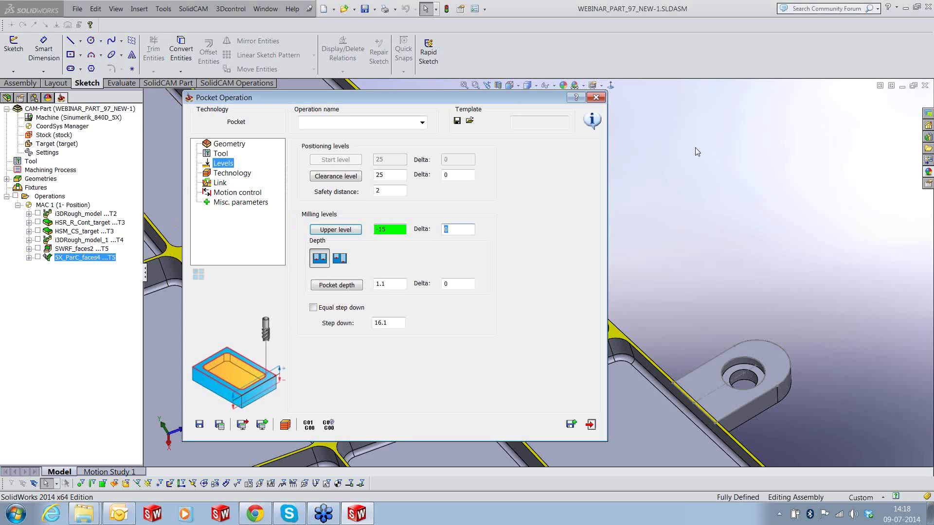
type("1")
left_click(351, 287)
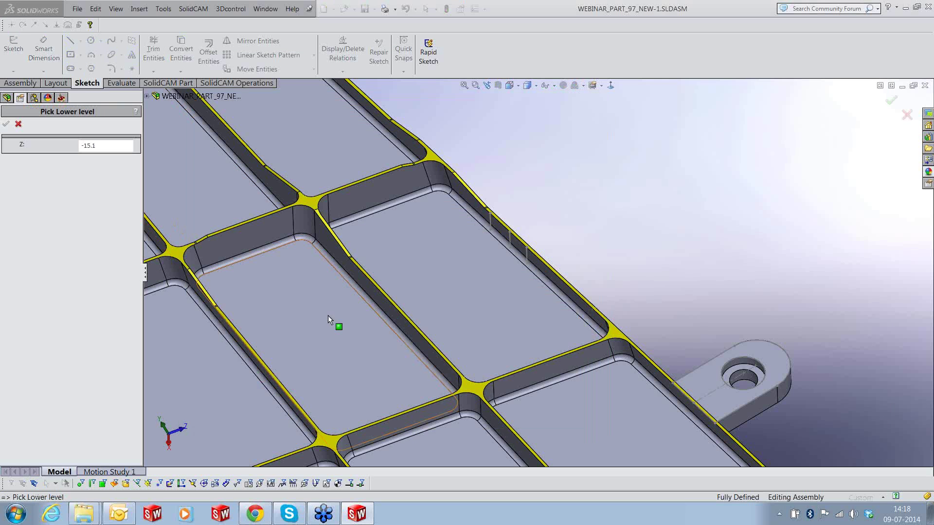
left_click(329, 320)
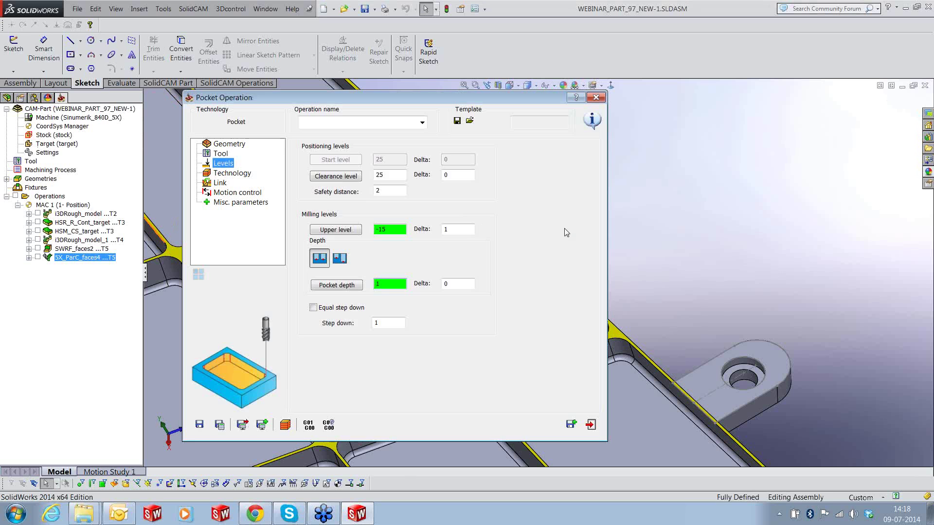
Set the Pocket operation's wall offset to 4 and review its contour settings
left_click(222, 174)
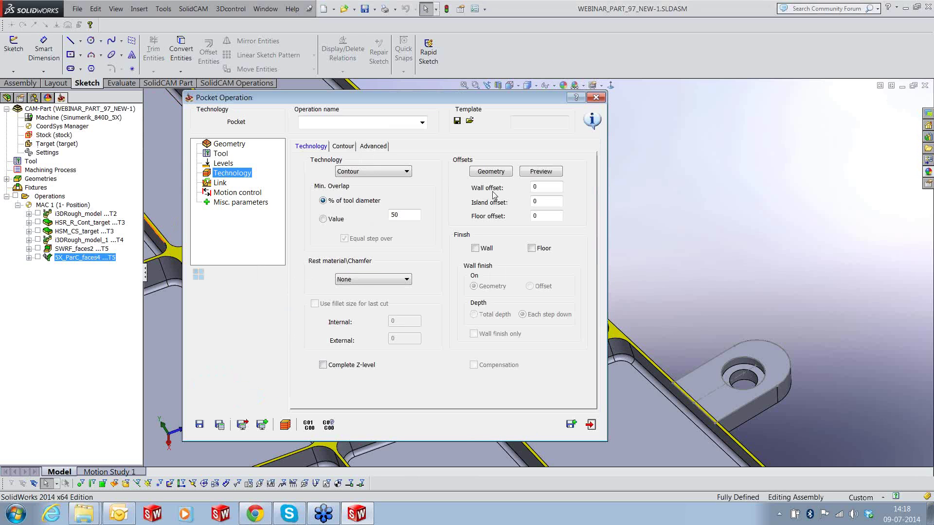
left_click(531, 187)
type("3")
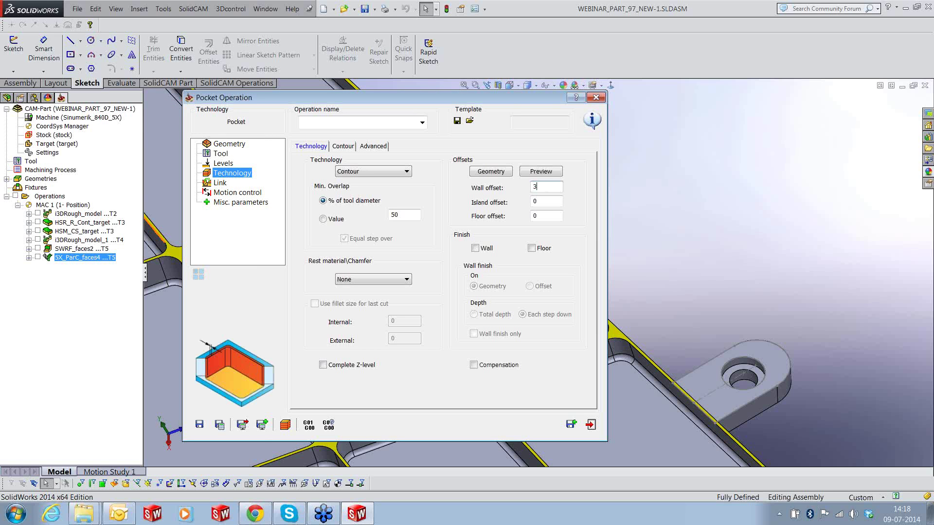
key("BackSpace")
type("4")
left_click(344, 146)
Set the Pocket operation's ramping to Helical and try to save and calculate it
left_click(221, 184)
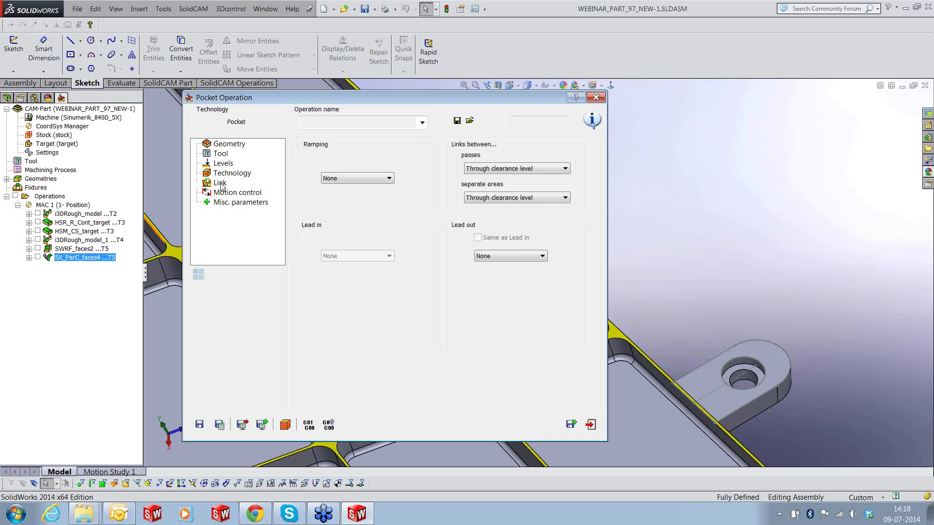
left_click(358, 178)
left_click(350, 211)
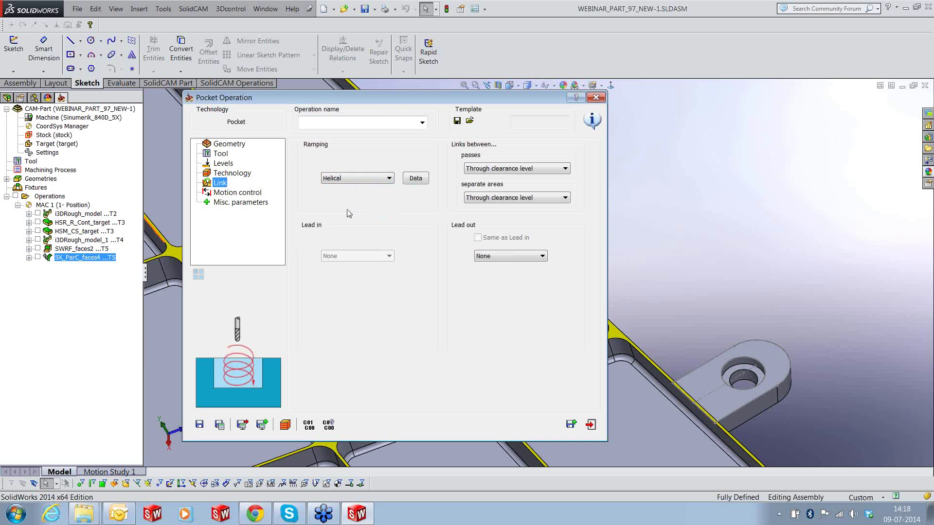
left_click(219, 424)
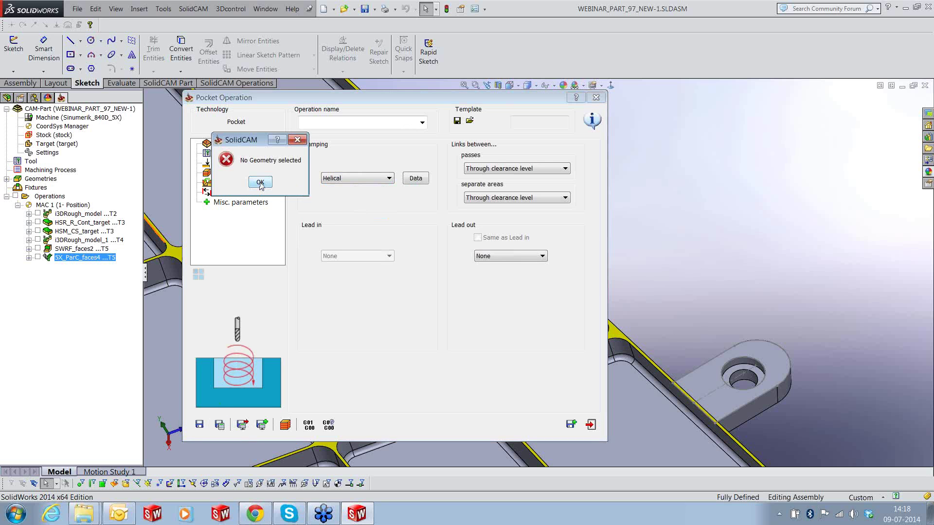
left_click(261, 182)
Define the Pocket geometry as an auto-constant Z chain around the floor's boundary edge, save and calculate the operation, and close it
left_click(239, 144)
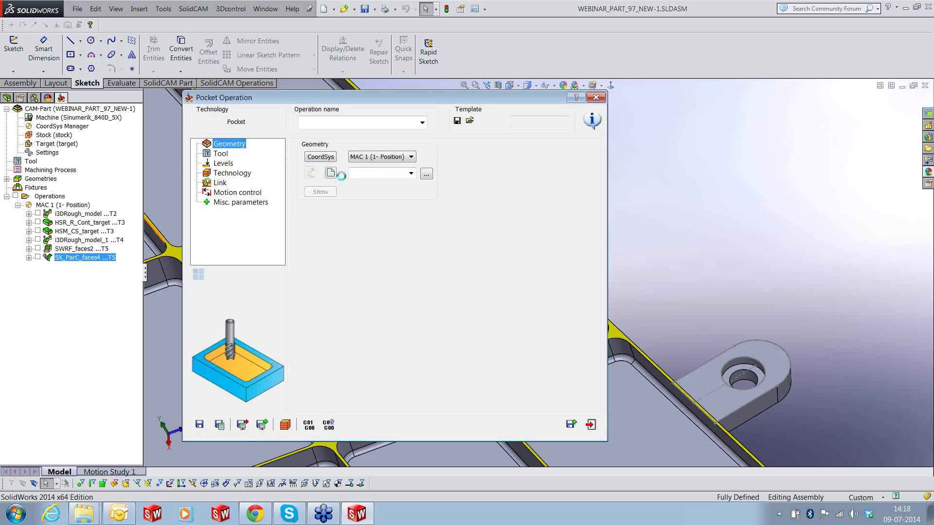
left_click(332, 172)
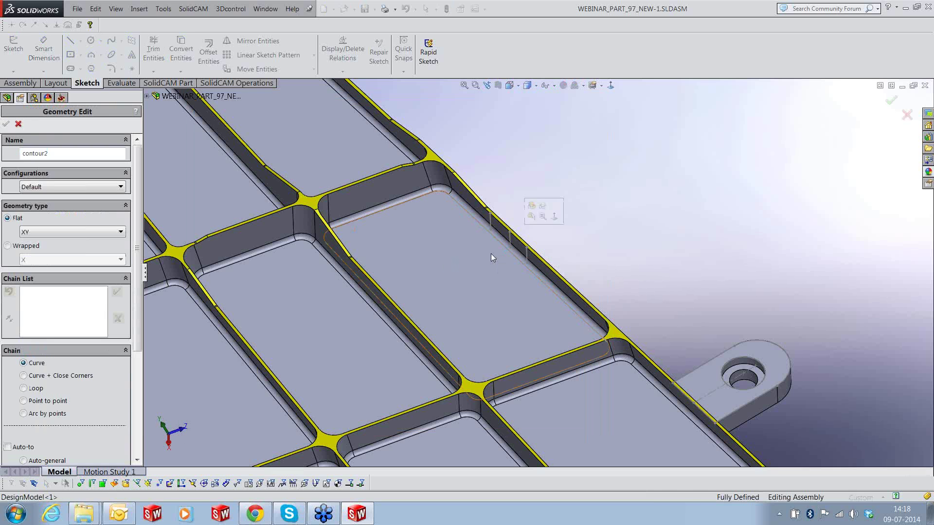
left_click(491, 253)
scroll(118, 373, "down", 5)
left_click(61, 309)
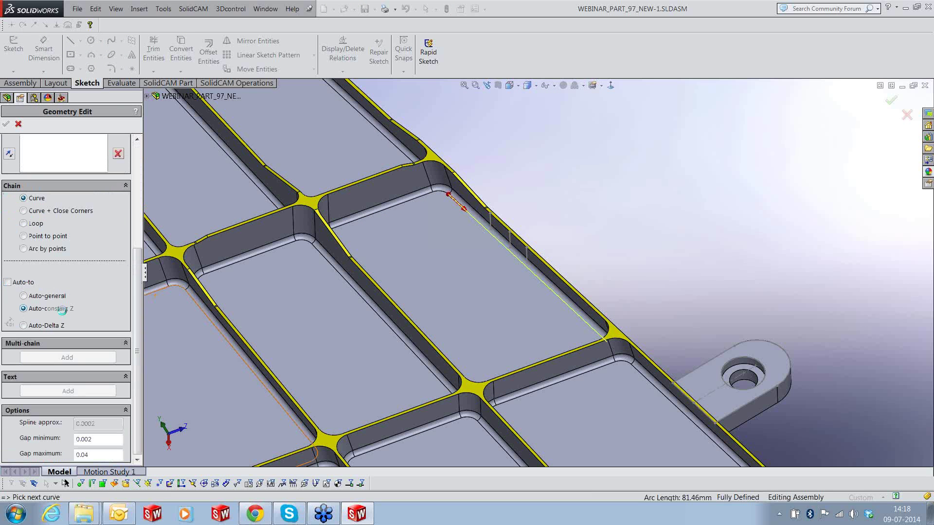
left_click(236, 178)
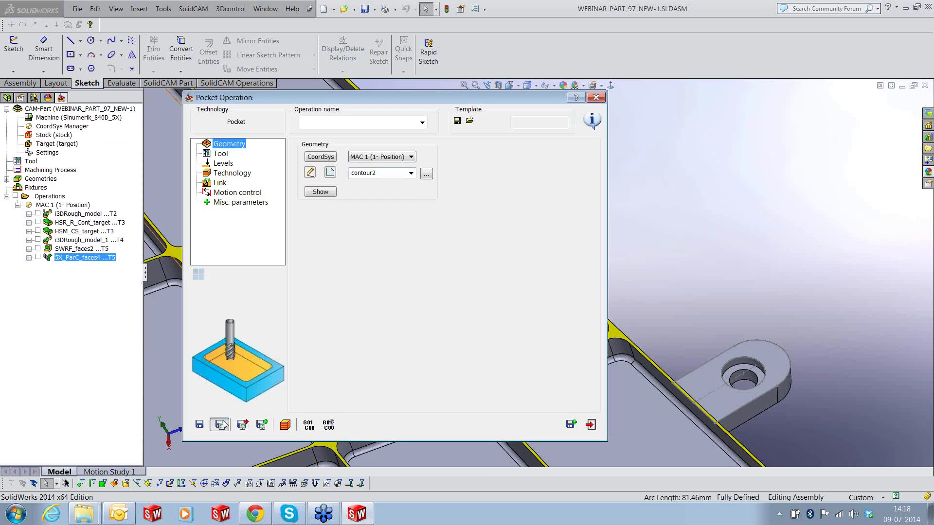
left_click(222, 425)
left_click(313, 183)
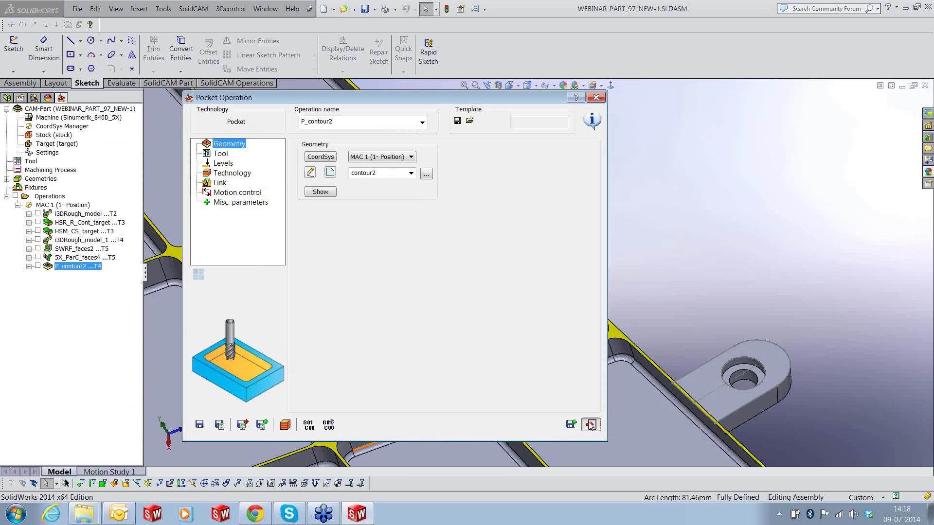
left_click(591, 425)
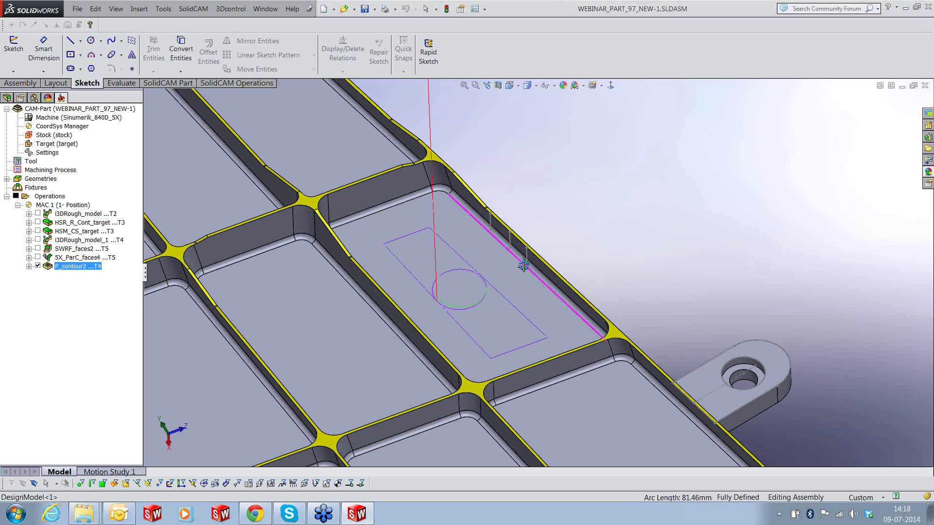
Show the Parallel to curves tool path together with the Pocket tool path and examine how they cover the pocket floor
mouse_move(523, 265)
middle_mouse_down()
mouse_move(548, 307)
mouse_move(613, 359)
middle_mouse_up()
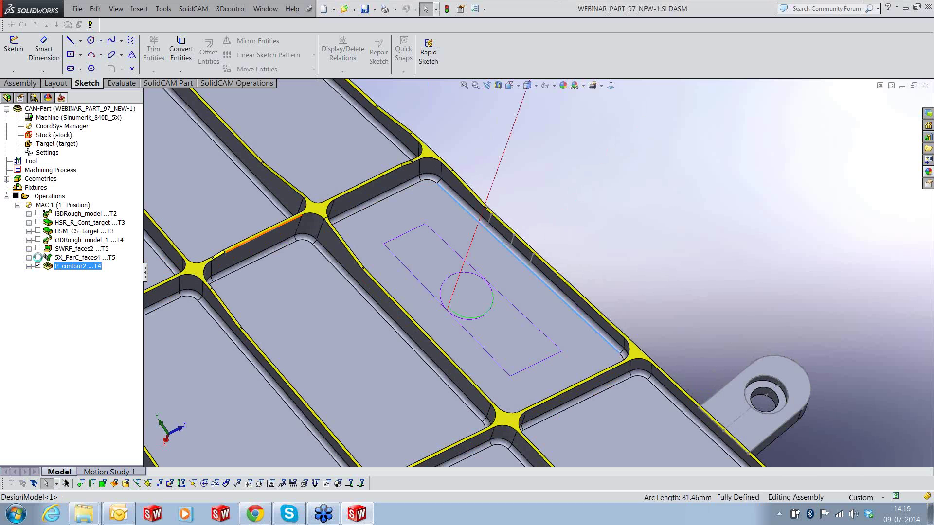
left_click(37, 257)
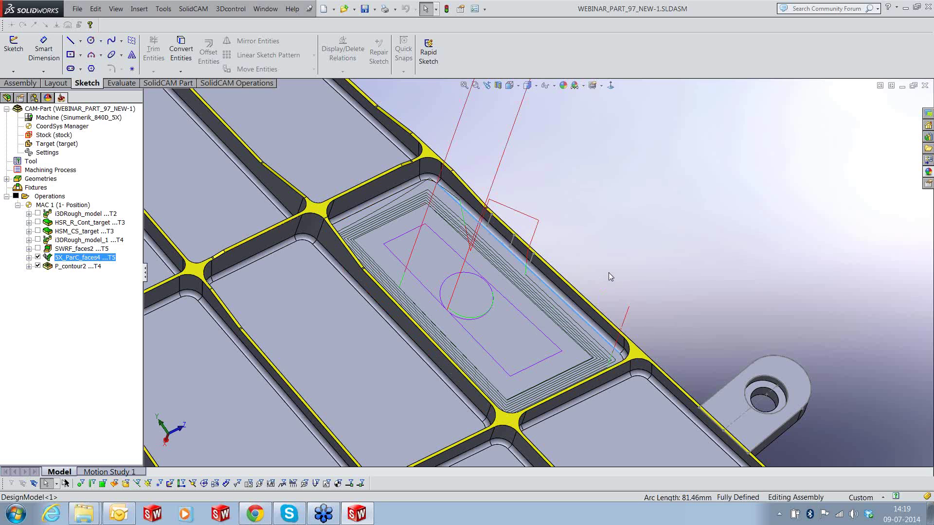
scroll(528, 330, "up", 2)
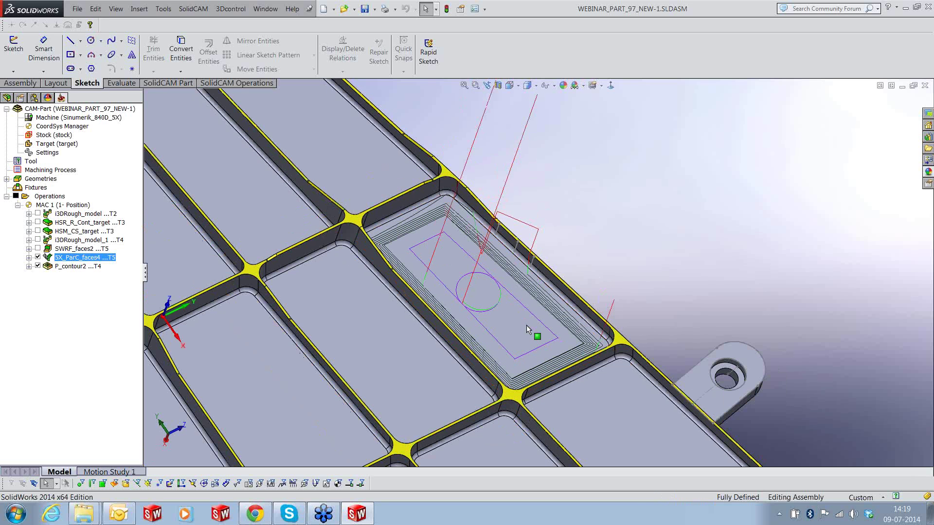
middle_click_drag(528, 329, 508, 249)
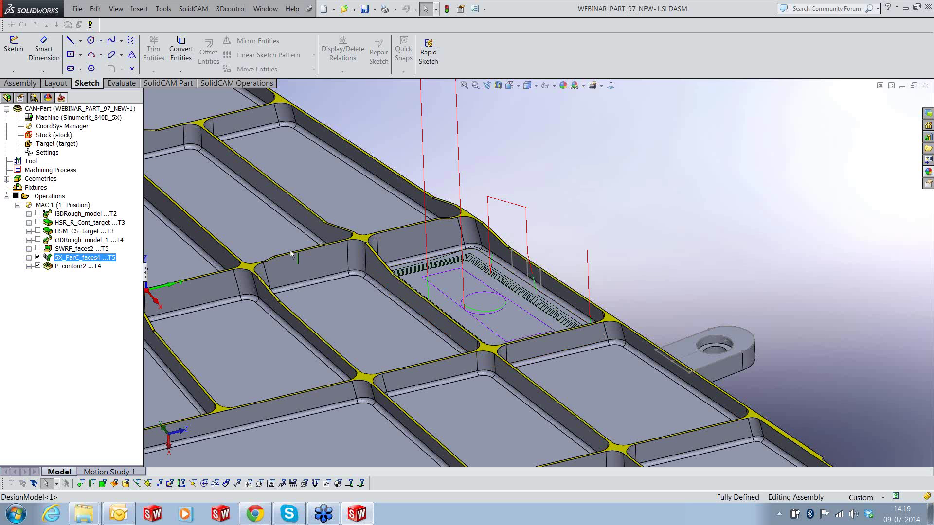
Hide the tool paths and add a SWARF machining operation after the Pocket operation for the neighbouring pocket's walls
left_click(48, 266)
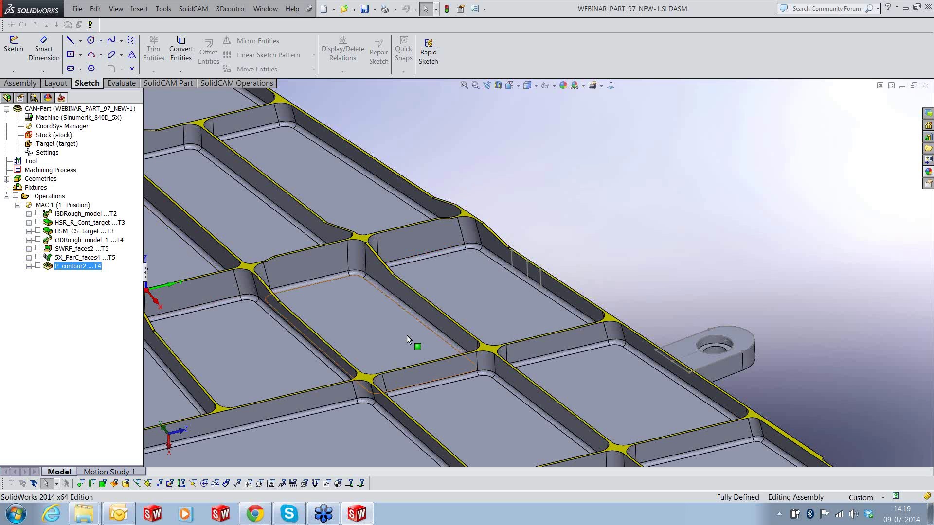
scroll(406, 334, "down", 3)
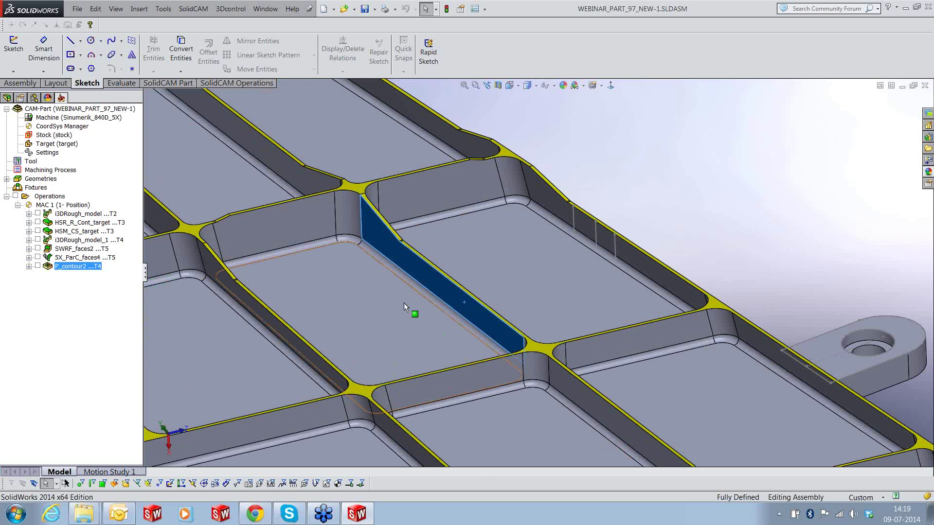
middle_click_drag(404, 302, 422, 296)
right_click(93, 266)
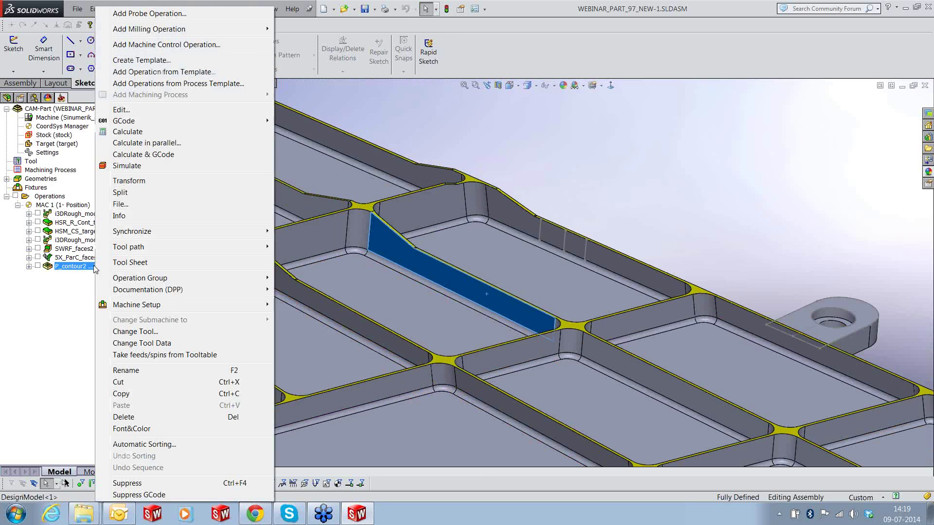
mouse_move(187, 27)
left_click(457, 356)
left_click(188, 145)
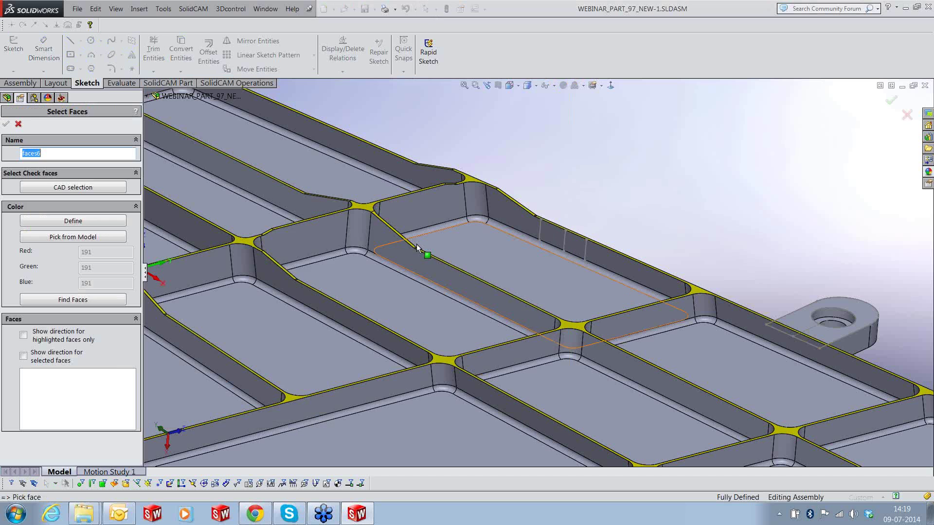
Define the SWARF operation's swarf surfaces by selecting the wall and corner faces all around the neighbouring pocket
left_click(419, 258)
left_click(358, 228)
left_click(335, 235)
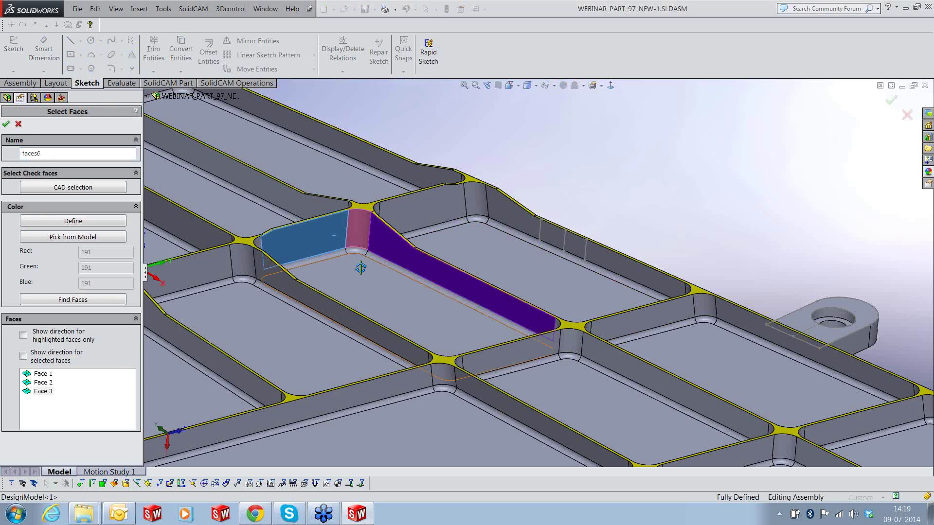
middle_click_drag(360, 268, 396, 420)
left_click(267, 307)
left_click(267, 306)
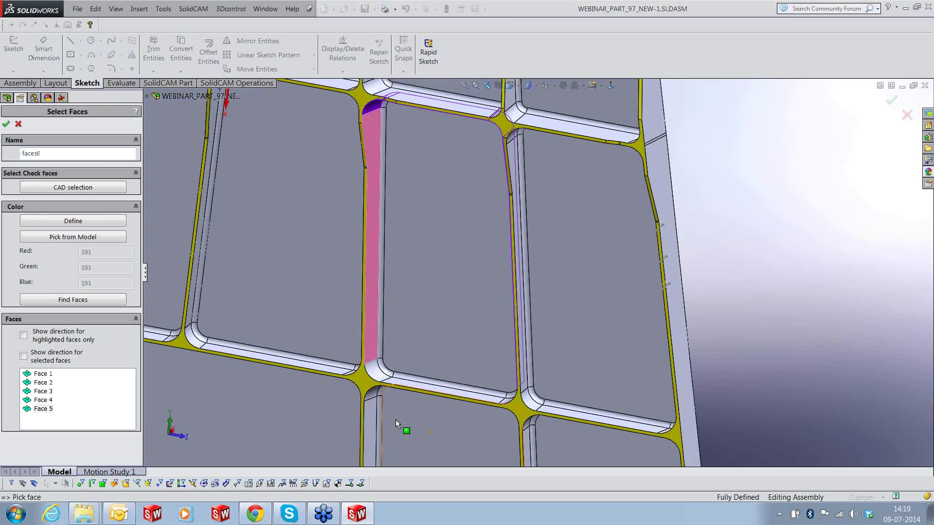
scroll(396, 420, "down", 1)
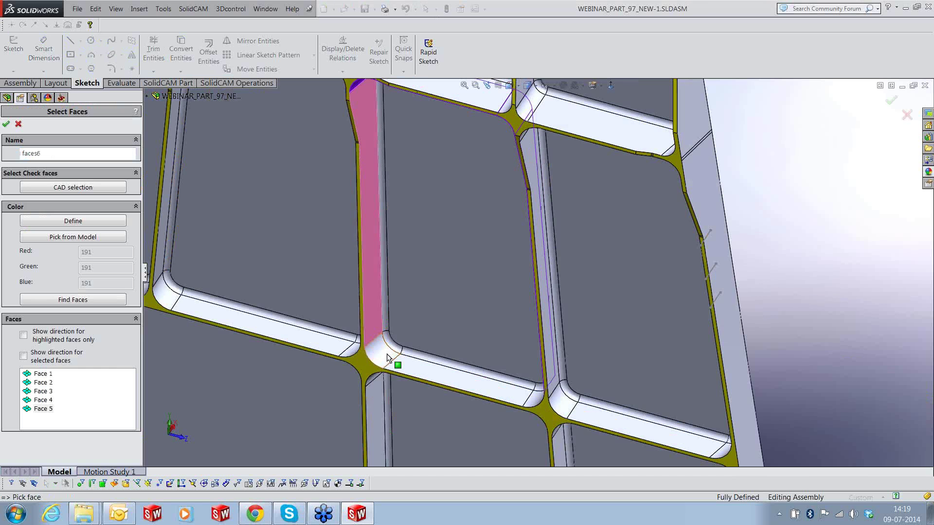
left_click(388, 358)
left_click(453, 362)
left_click(453, 362)
middle_click_drag(453, 363, 561, 147)
left_click(6, 124)
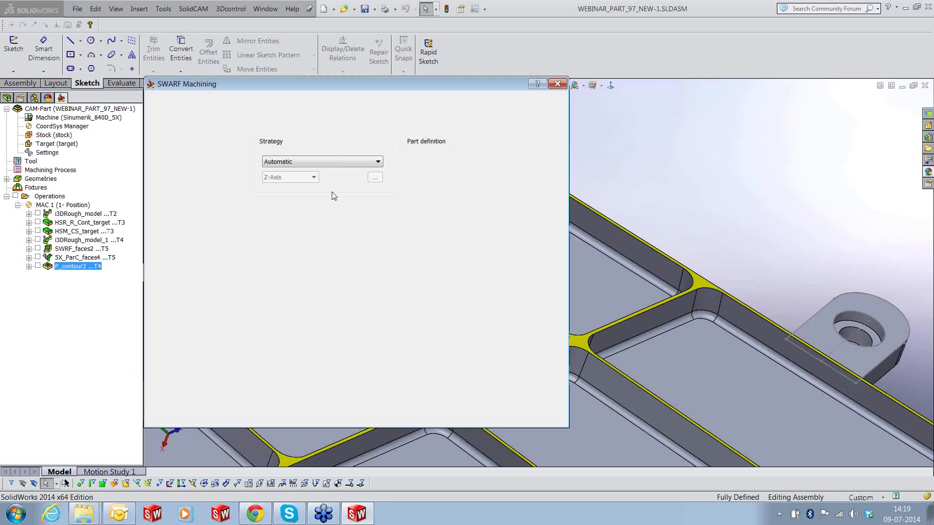
Define the SWARF operation's floor surfaces by selecting the fillet faces around the neighbouring pocket's floor together with the floor face
left_click(420, 198)
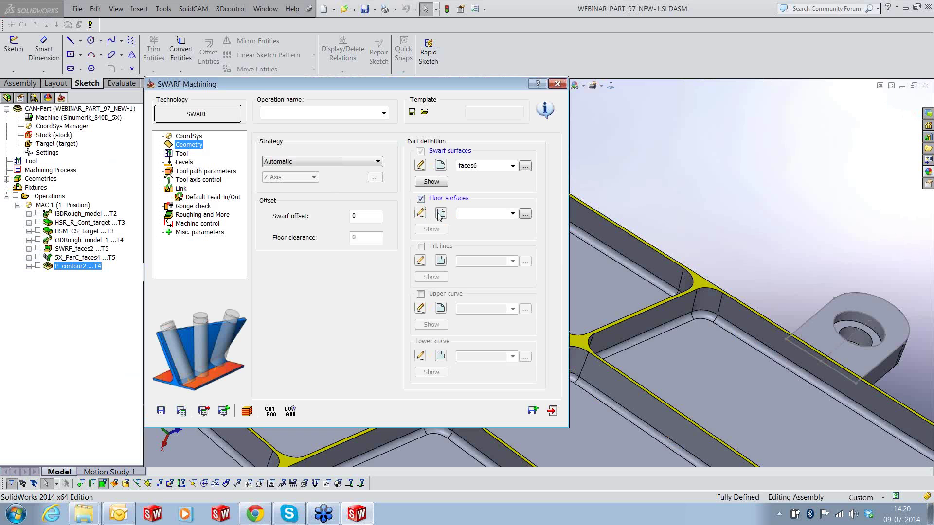
left_click(440, 214)
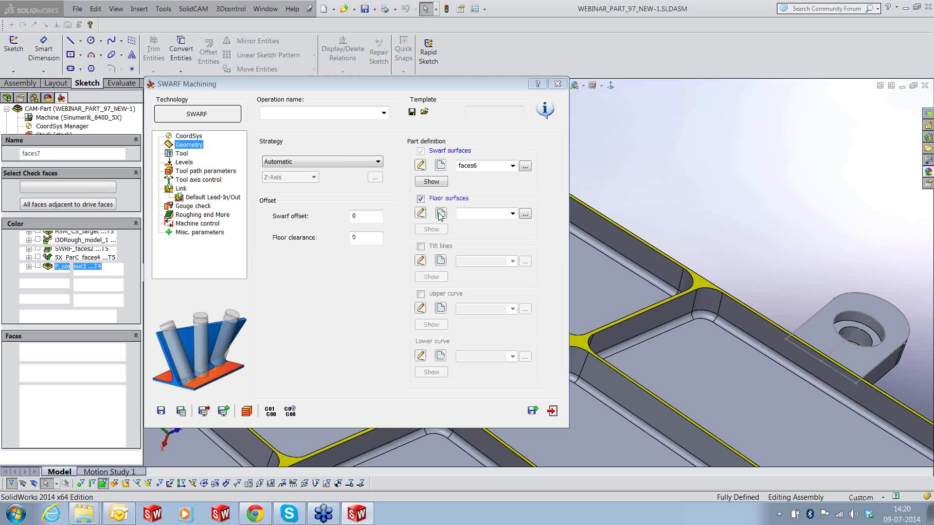
scroll(580, 176, "up", 3)
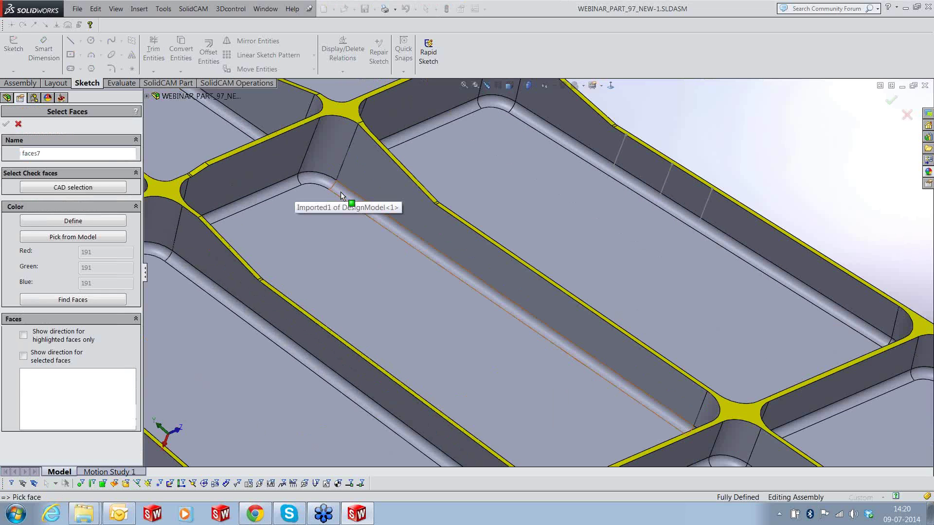
left_click(331, 194)
left_click(315, 186)
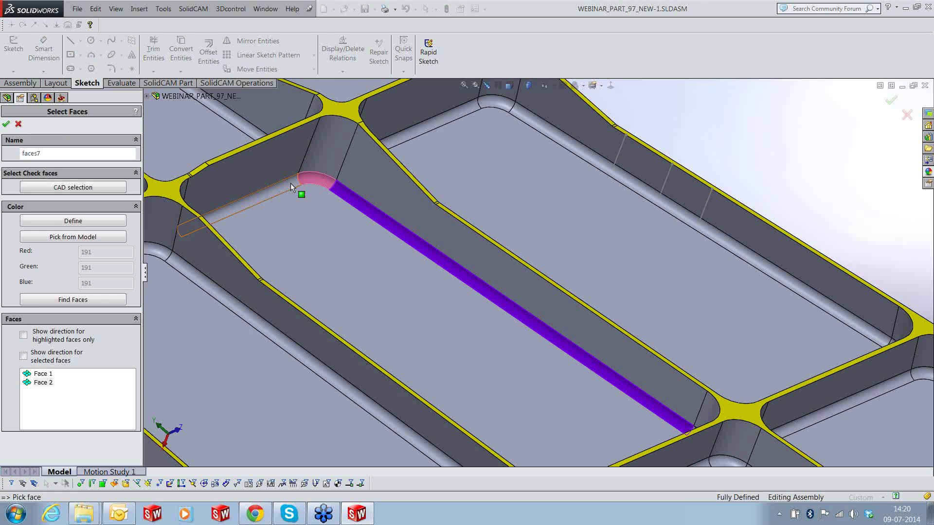
left_click(310, 217)
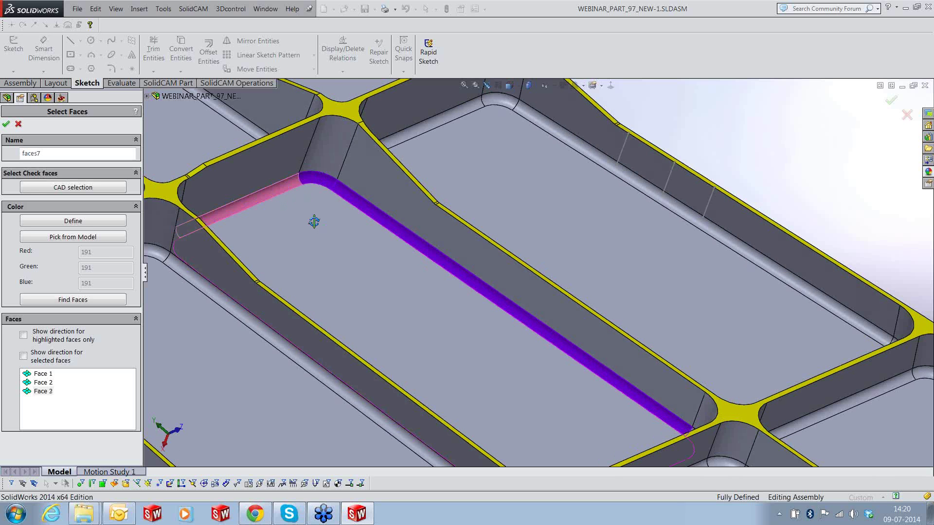
middle_click_drag(314, 222, 473, 412)
left_click(161, 264)
scroll(473, 412, "down", 4)
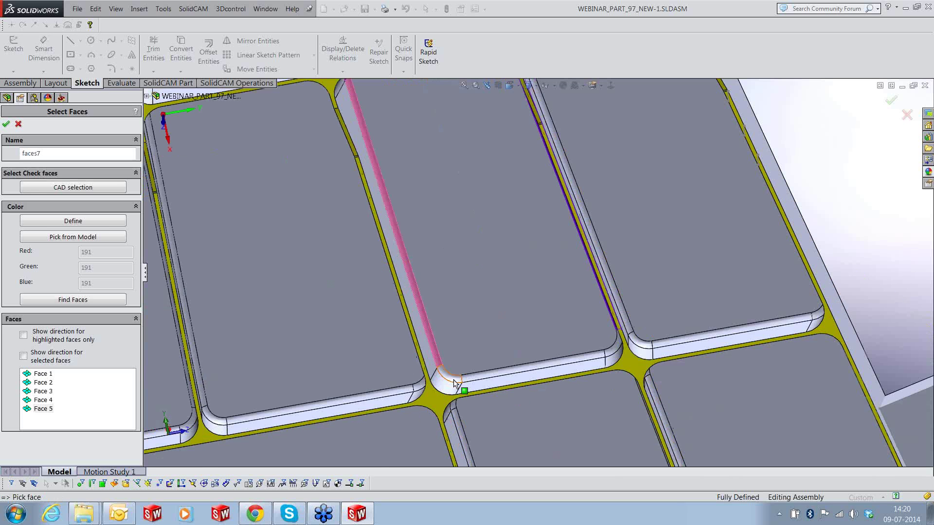
left_click(450, 375)
left_click(530, 369)
left_click(613, 351)
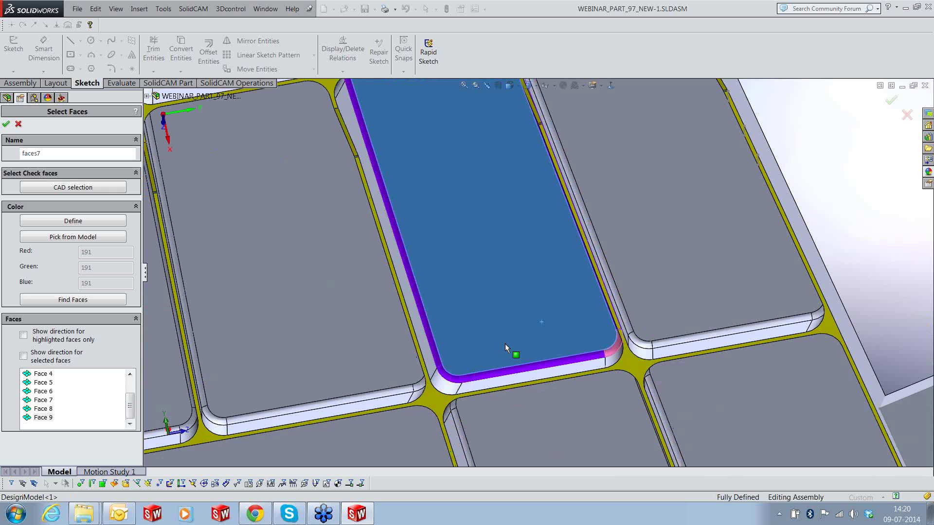
middle_click_drag(505, 343, 16, 139)
left_click(6, 124)
Assign tool number 5, the 8 mm ball nose mill, to the SWARF operation
left_click(181, 152)
left_click(321, 274)
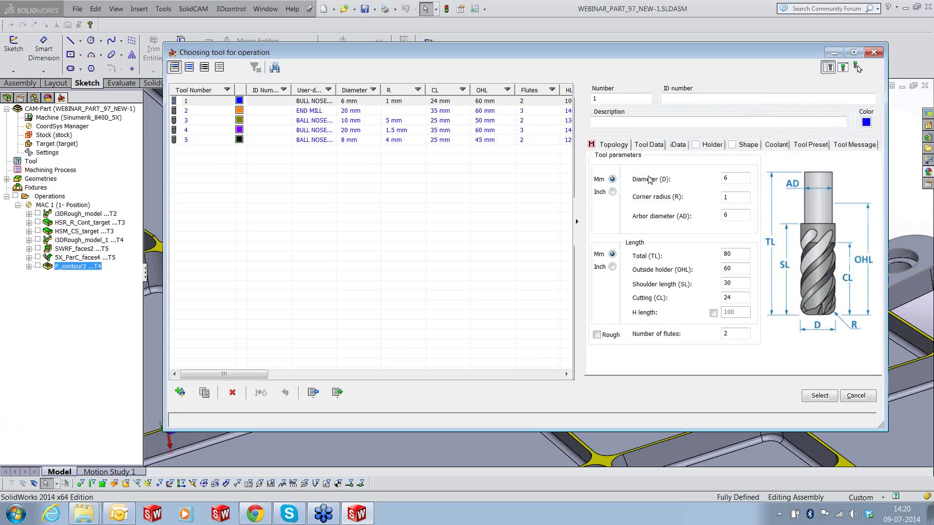
left_click(802, 390)
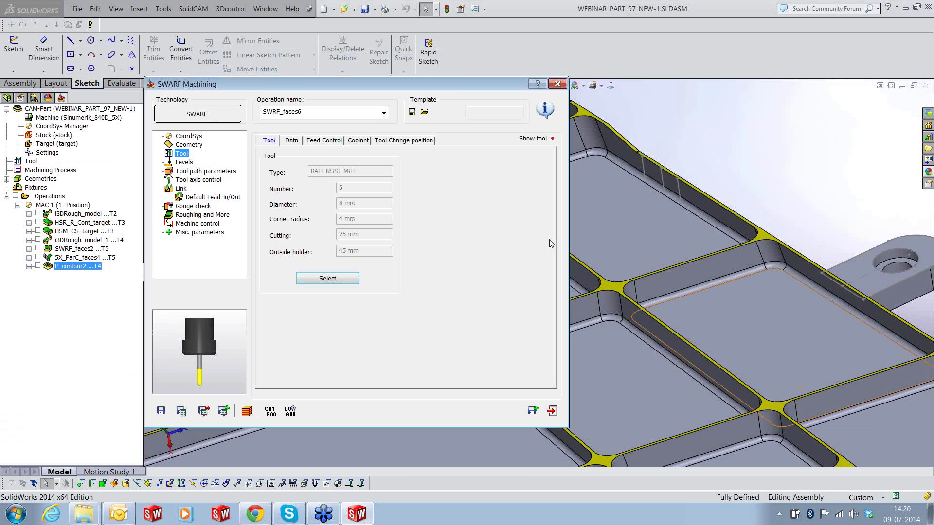
Set both the entry and exit safety distances of the SWARF operation to 10
left_click(184, 163)
double_click(508, 201)
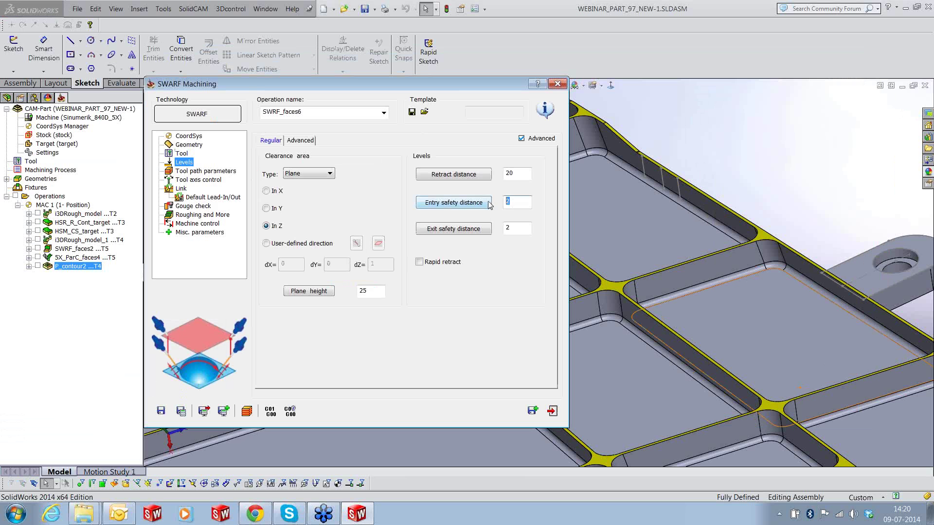
type("10")
left_click(511, 231)
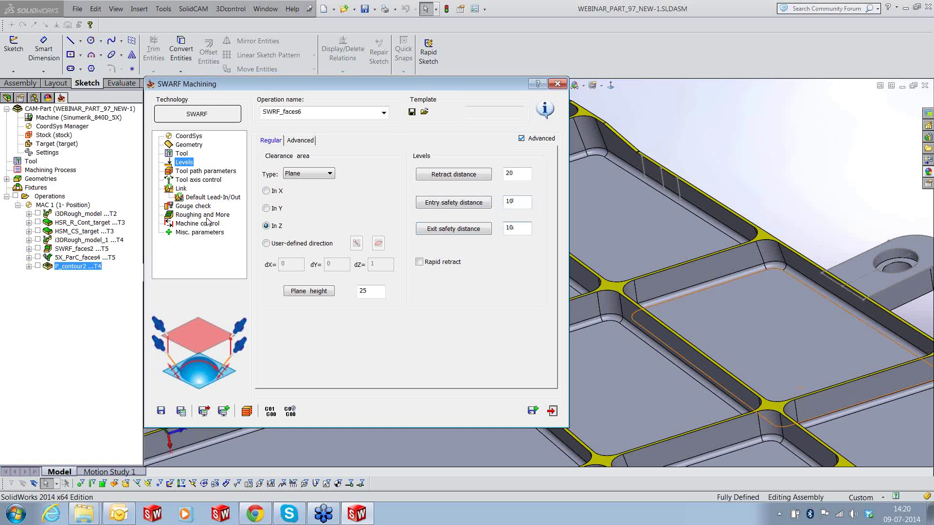
Set the machining side in the SWARF tool path parameters to Outside
left_click(195, 172)
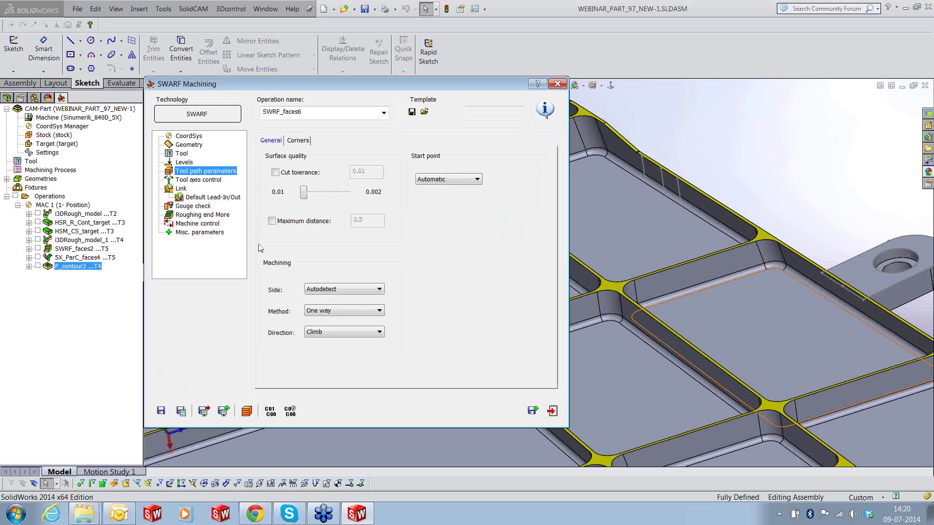
left_click(329, 288)
left_click(327, 323)
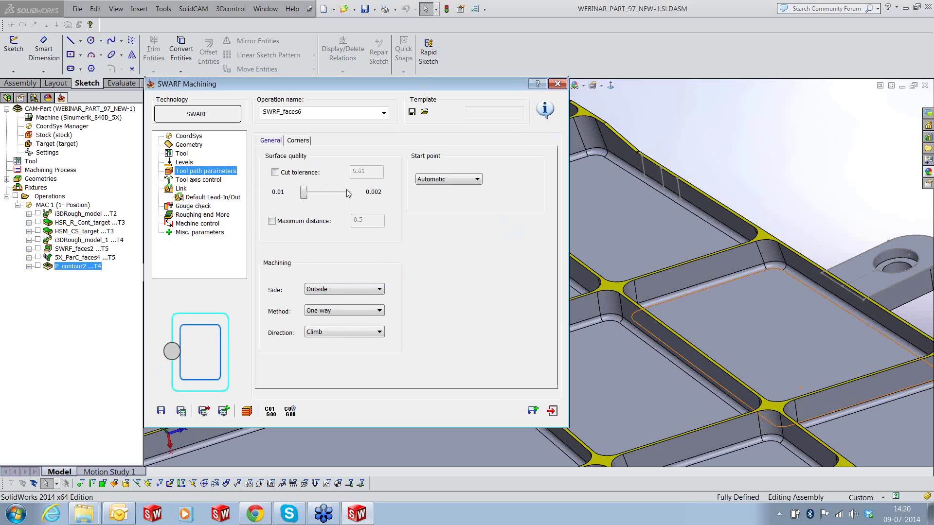
Minimize rotation axis changes in the tool axis control, and use a Lead-In for the first entry and a Lead-Out for the last exit
left_click(216, 179)
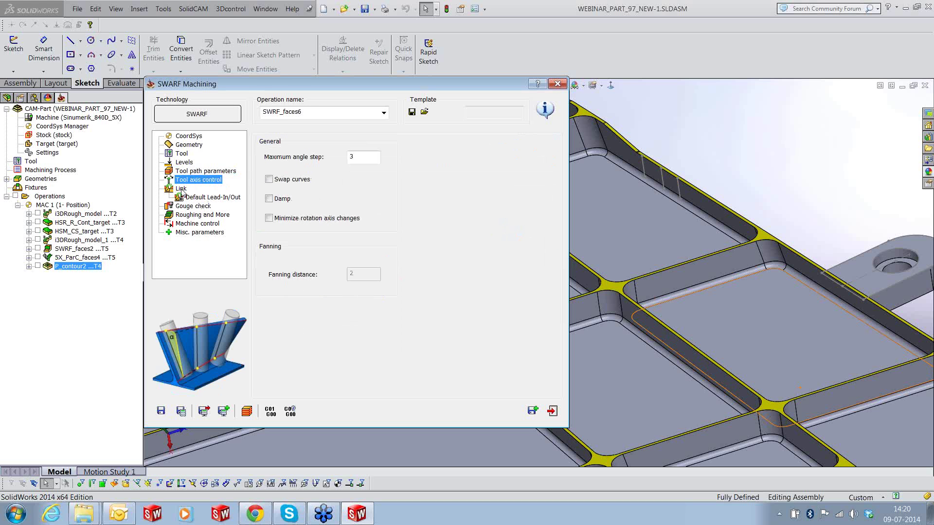
left_click(297, 219)
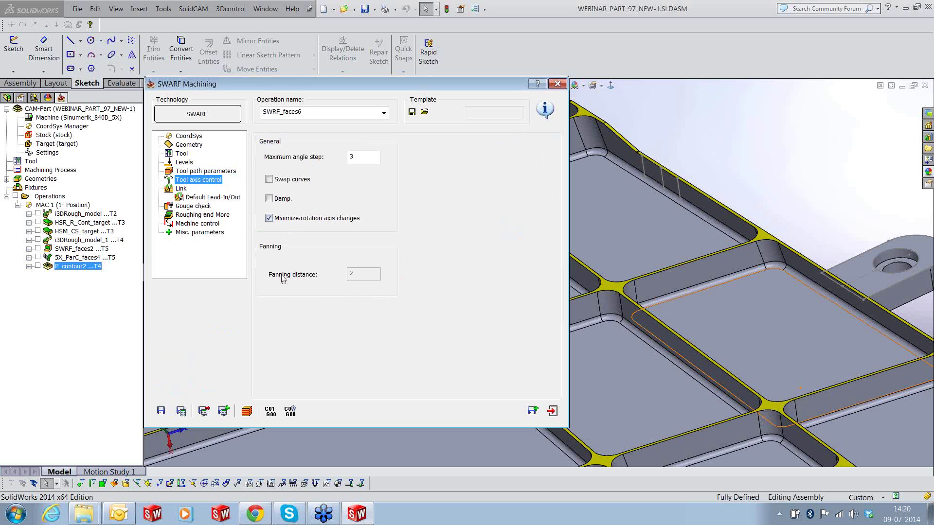
left_click(178, 189)
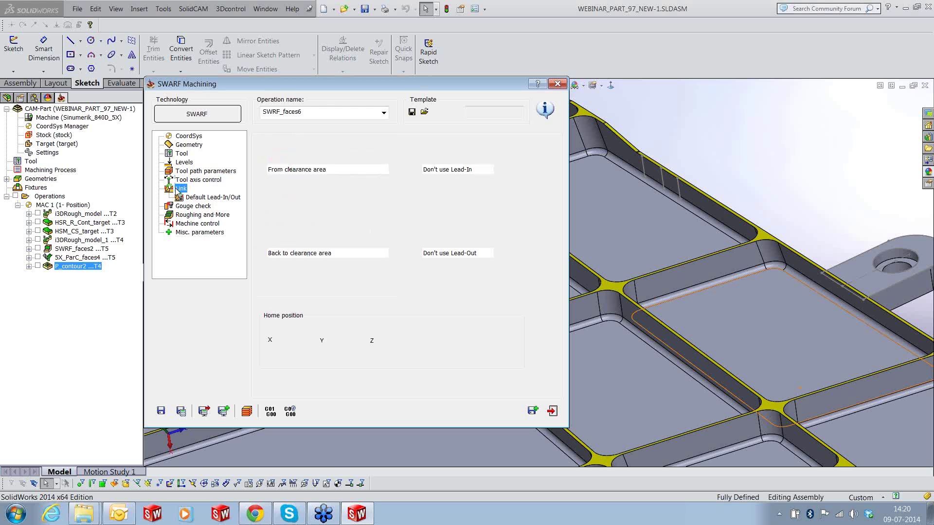
left_click(485, 171)
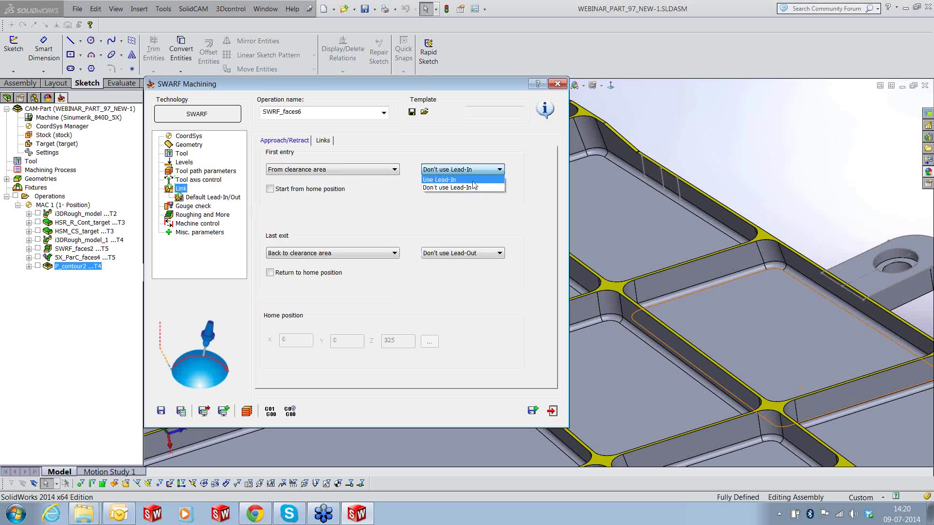
left_click(453, 180)
left_click(486, 253)
left_click(452, 263)
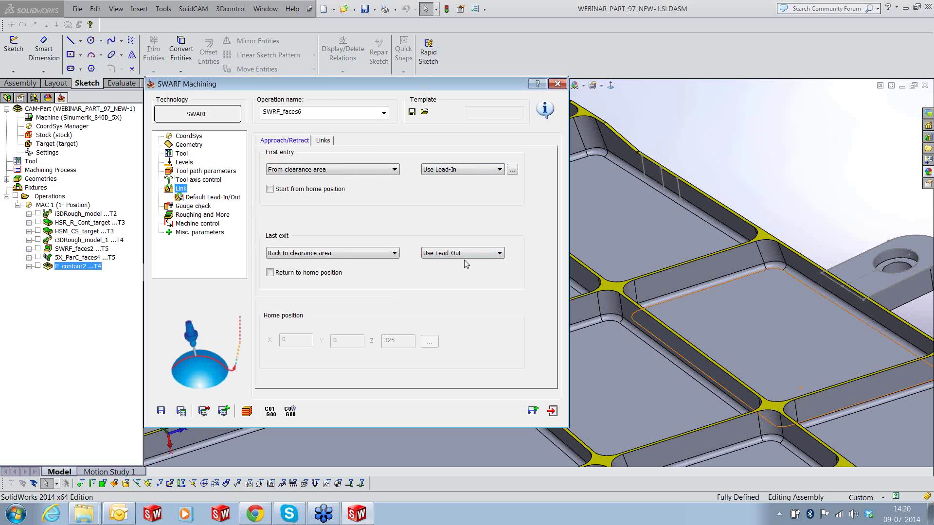
Replace the default Lead-In and Lead-Out with custom parameters, keeping a tangential arc lead-in and adjusting its height
left_click(512, 170)
left_click(317, 116)
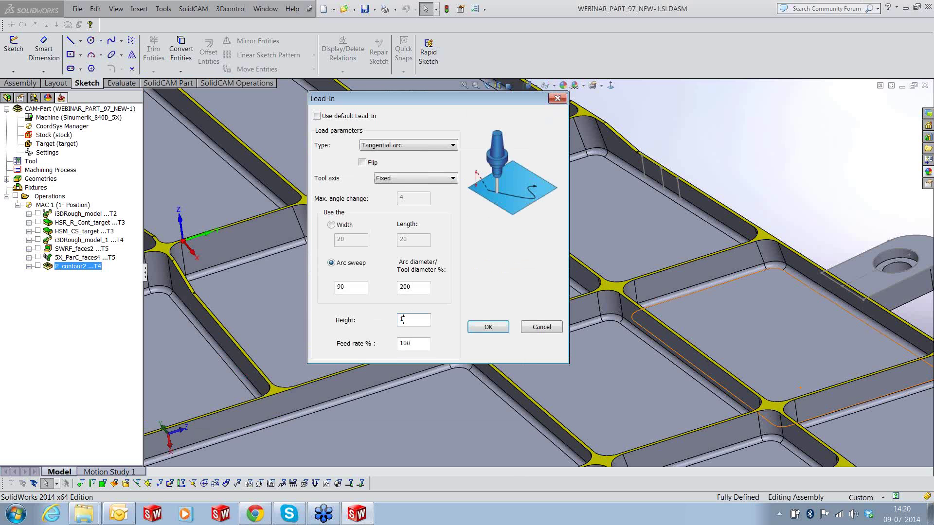
left_click(489, 333)
left_click(513, 253)
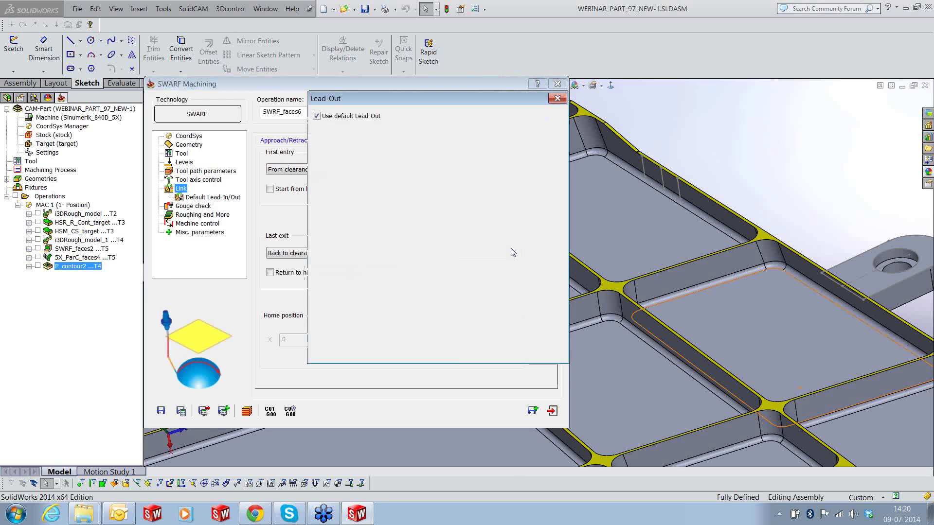
left_click(317, 115)
left_click(473, 332)
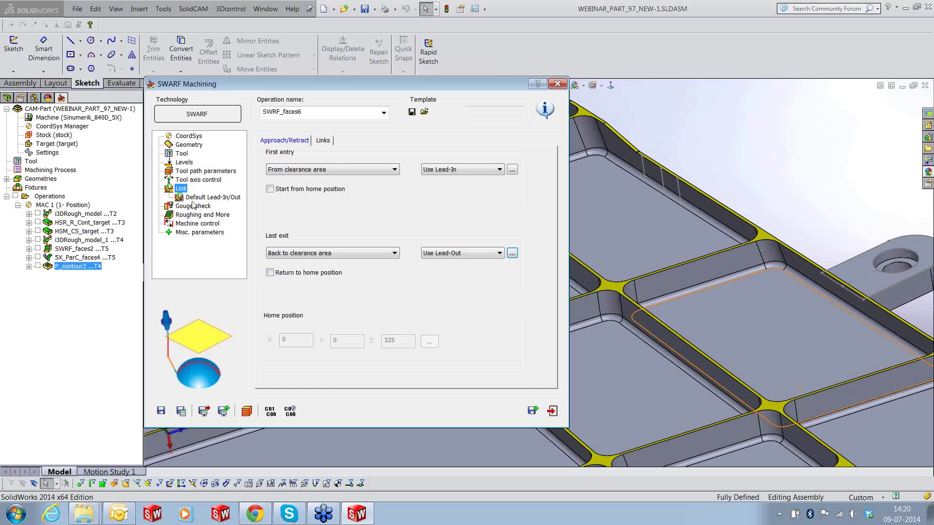
Review the default lead and gouge check settings, and save, calculate and close the SWARF operation
left_click(195, 198)
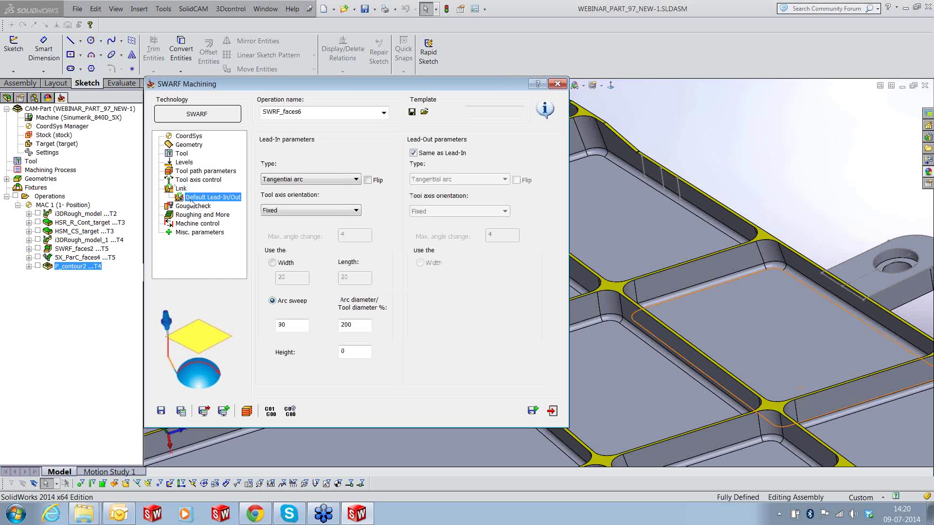
left_click(193, 206)
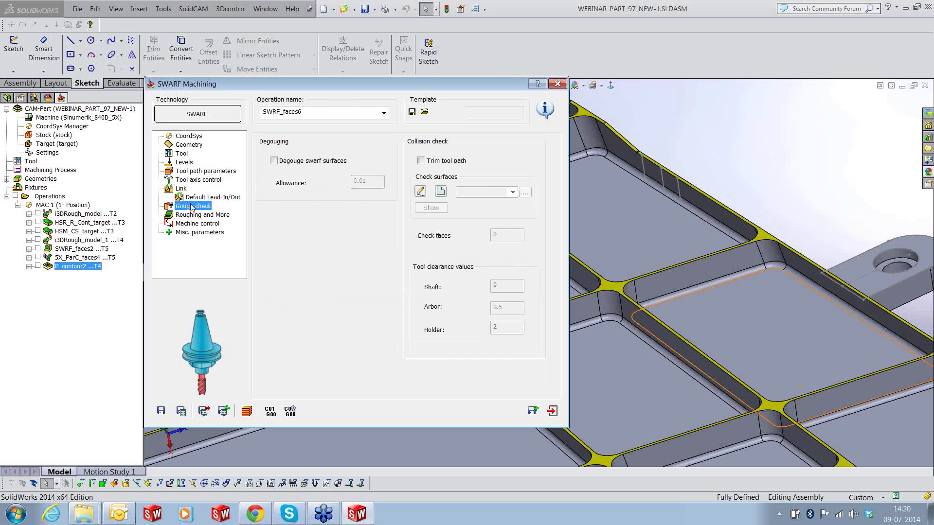
left_click(181, 411)
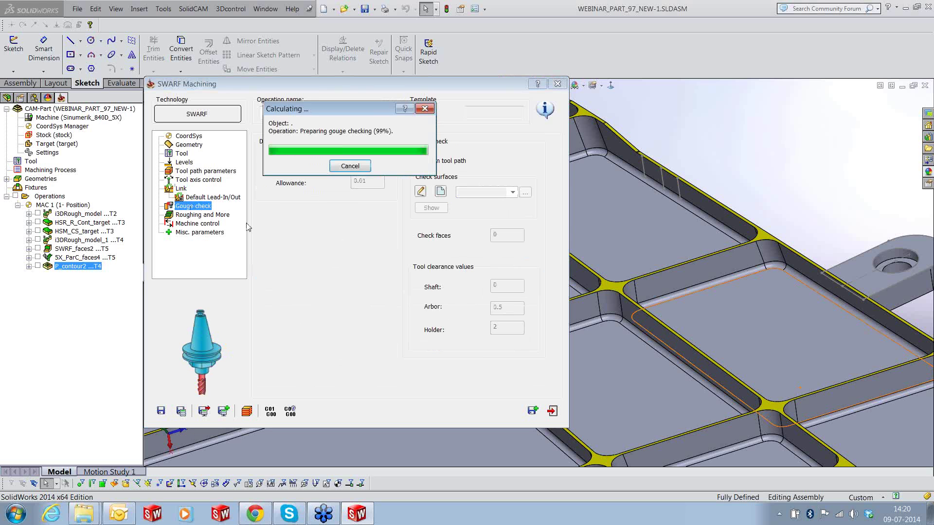
left_click(551, 411)
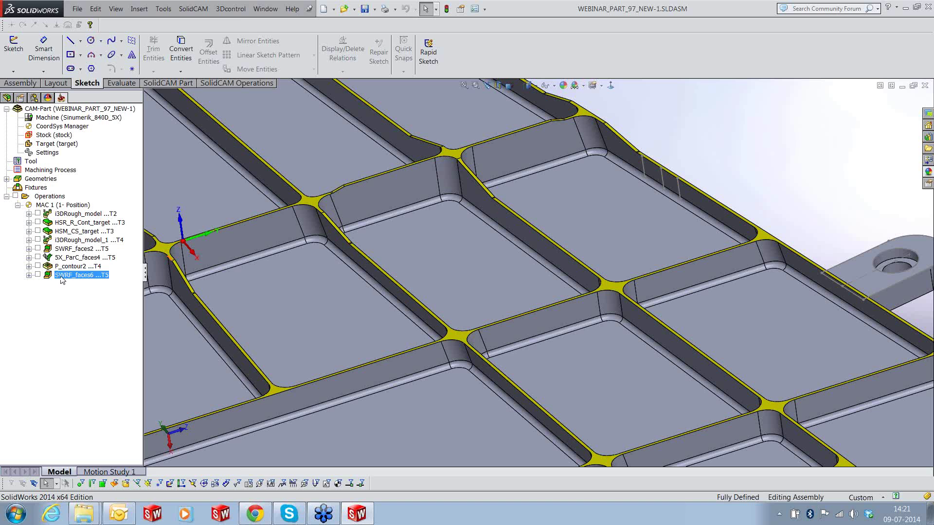
Simulate the new SWARF operation on the CAD model and examine which side of the pocket walls the tool follows
right_click(63, 276)
left_click(85, 178)
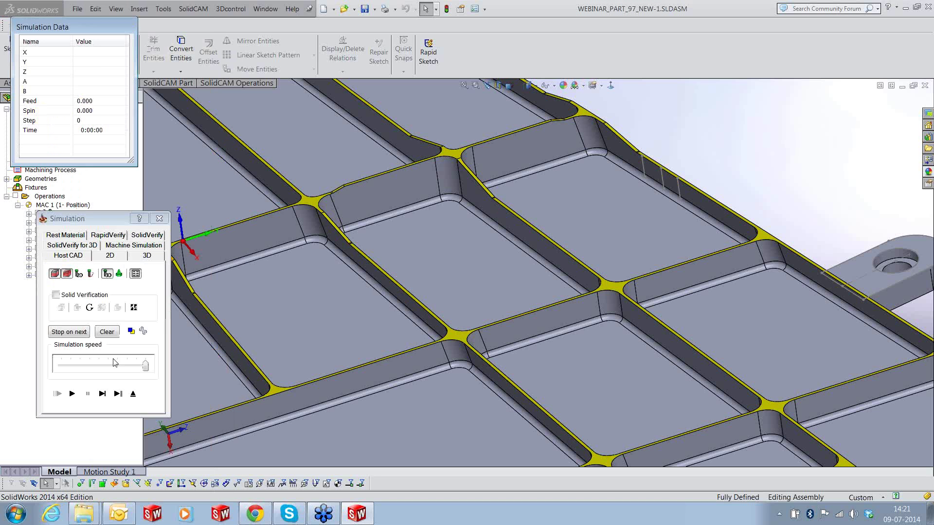
left_click(102, 394)
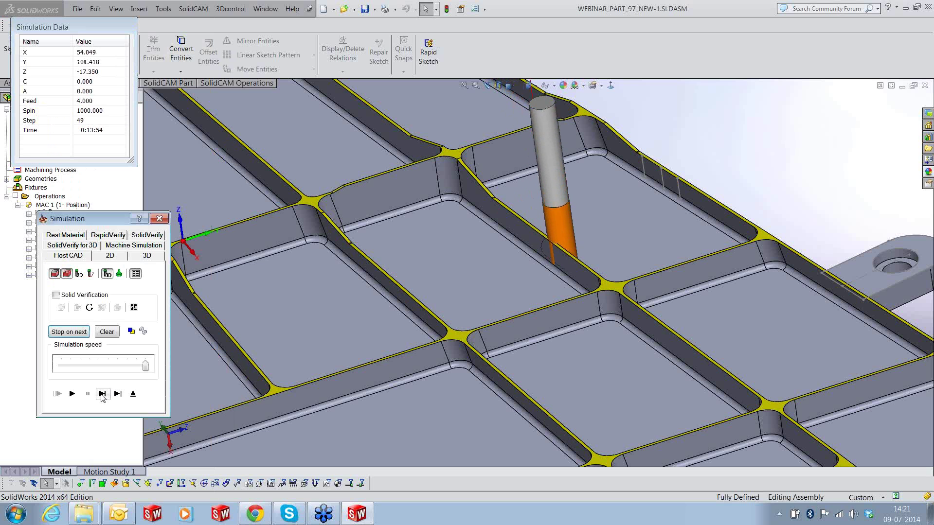
left_click(133, 394)
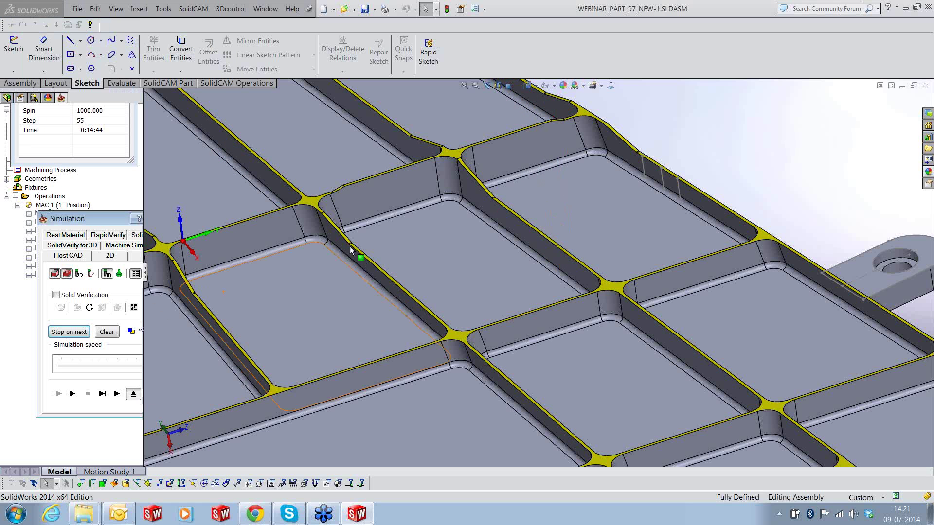
Edit the SWARF operation to machine on the Inside, and save and recalculate it
right_click(96, 275)
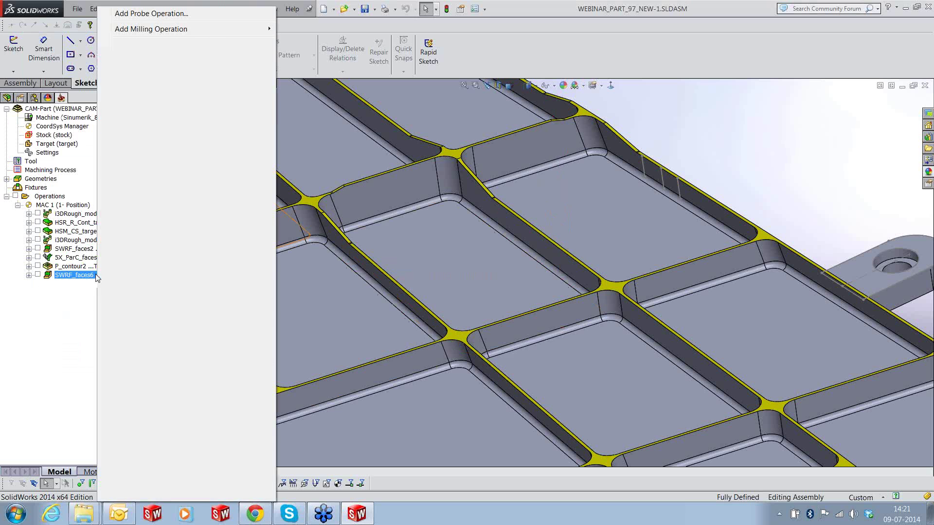
left_click(128, 117)
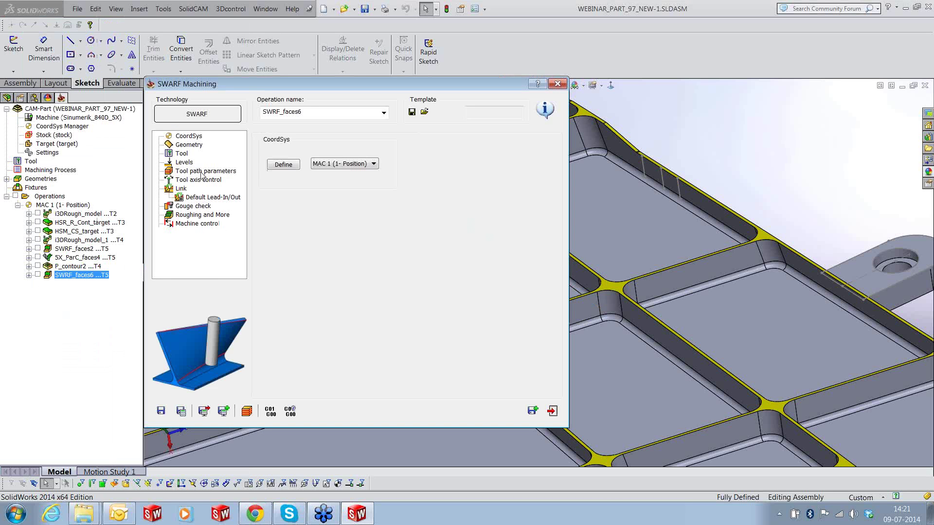
left_click(202, 172)
left_click(340, 291)
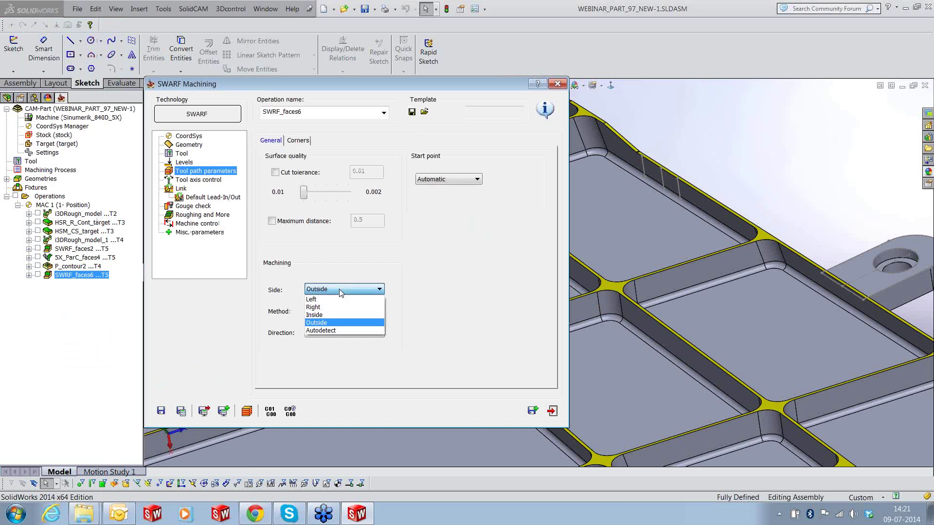
left_click(327, 315)
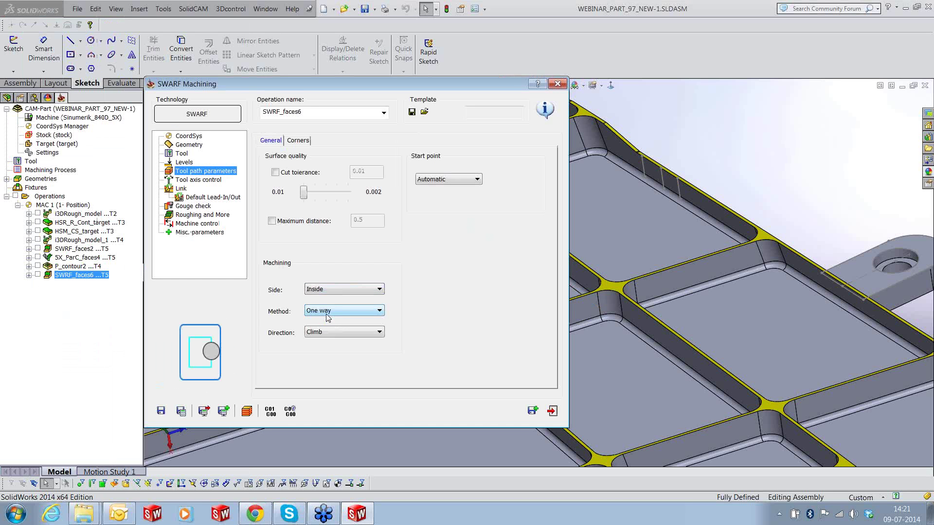
left_click(181, 412)
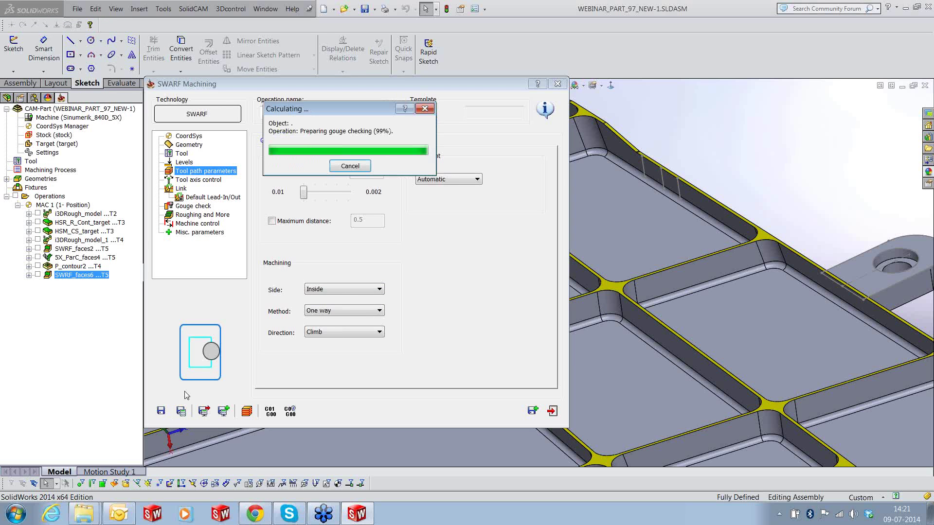
Simulate the recalculated SWARF operation step by step and examine how the tool enters and follows the inside of the pocket walls
left_click(252, 416)
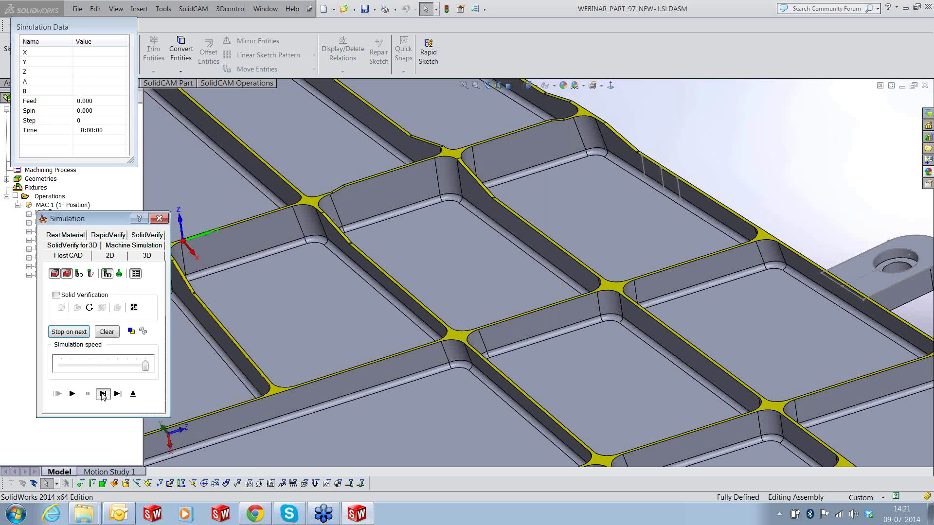
left_click(103, 397)
left_click(102, 397)
left_click(102, 397)
left_click(103, 397)
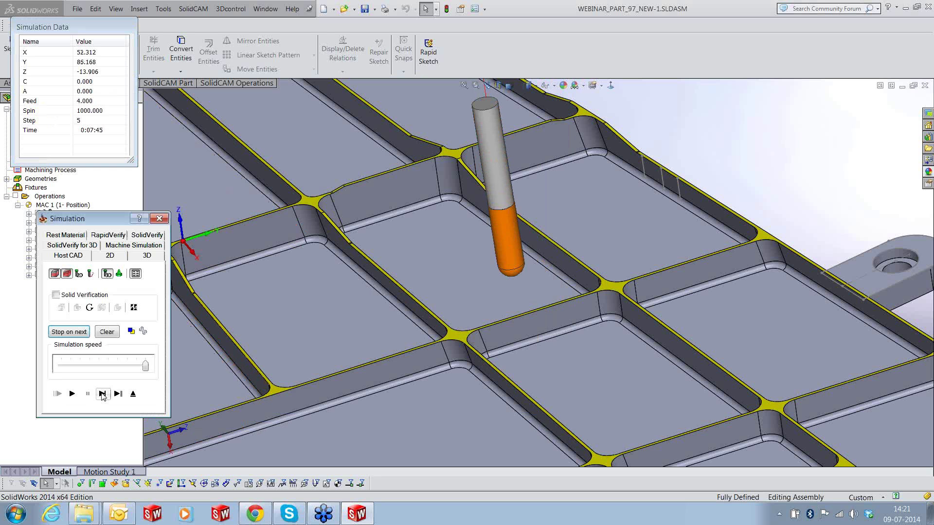
left_click(102, 394)
left_click(102, 394)
left_click(102, 394)
left_click(102, 395)
left_click(102, 395)
left_click(103, 395)
left_click(102, 394)
left_click(102, 395)
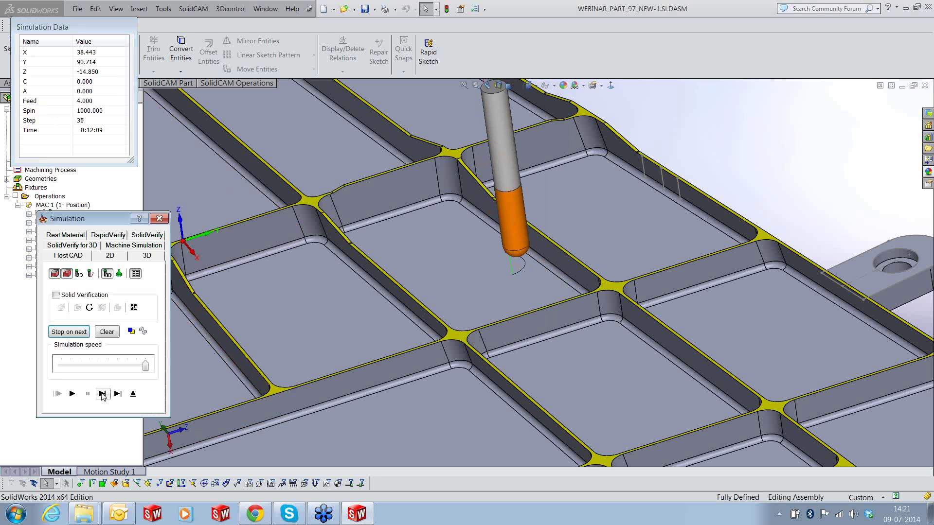
left_click(102, 397)
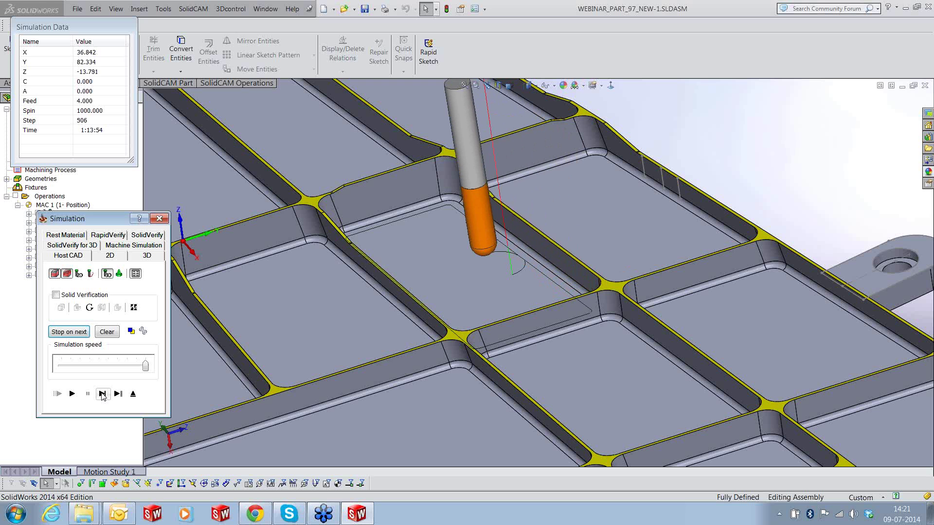
left_click(133, 395)
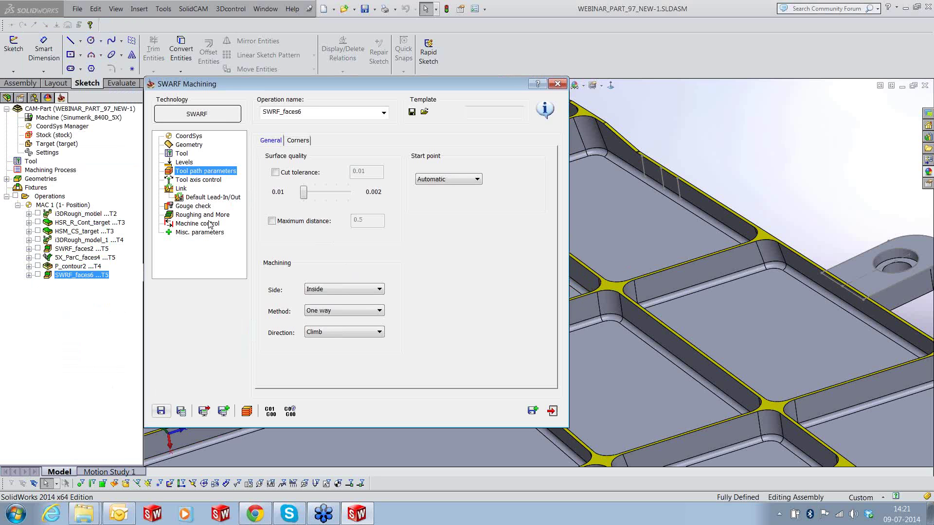
Set the SWARF roughing pattern to 4 layers with a layer distance of 0.25, and save and calculate the operation
left_click(193, 215)
left_click_drag(521, 155, 410, 167)
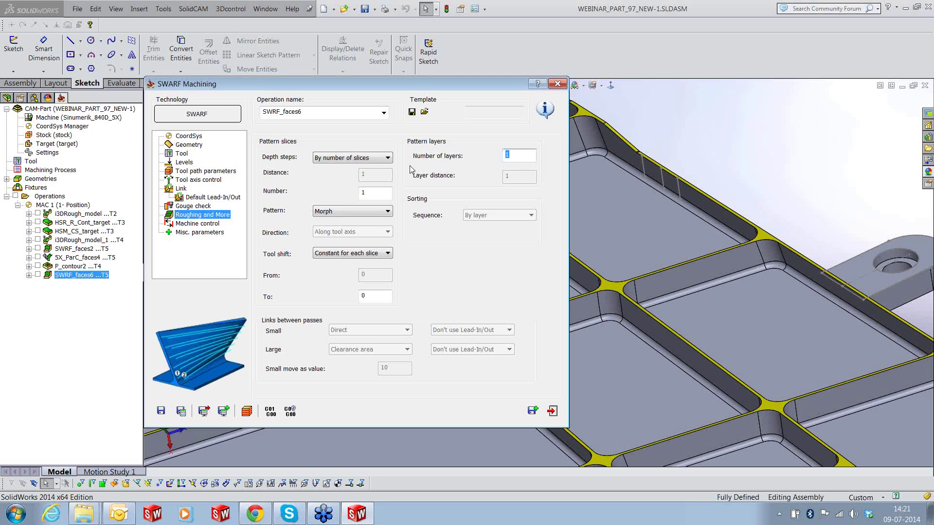
type("4")
key("Tab")
type("5")
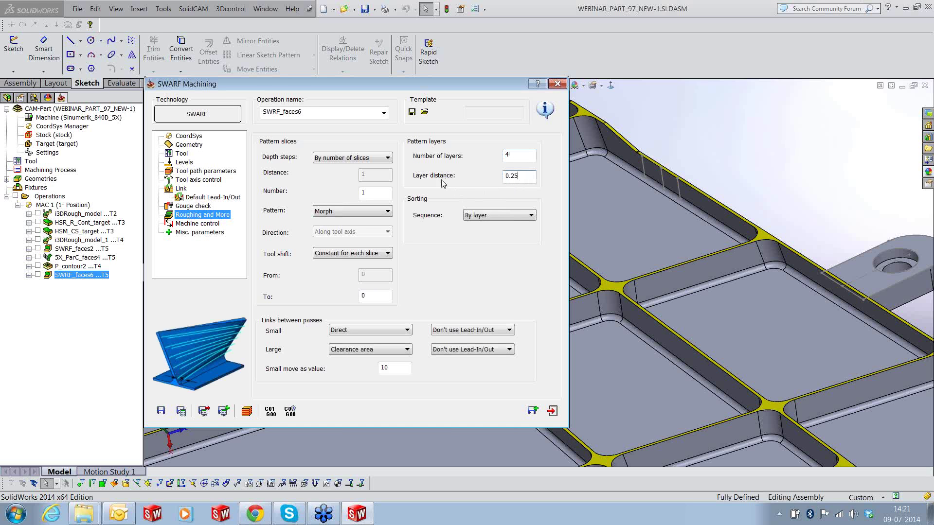
left_click(181, 412)
Simulate the layered SWARF tool path and examine the spacing of its passes around the pocket corners and walls
left_click(246, 411)
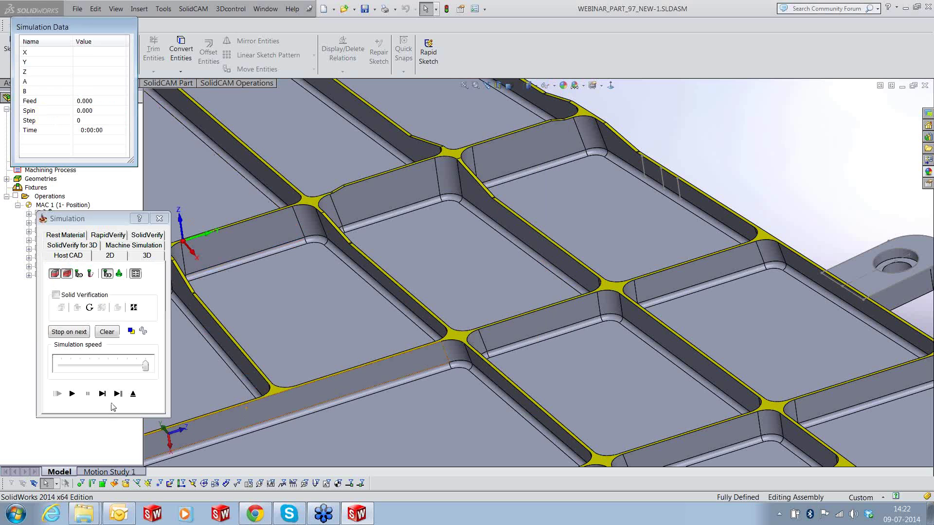
left_click(103, 394)
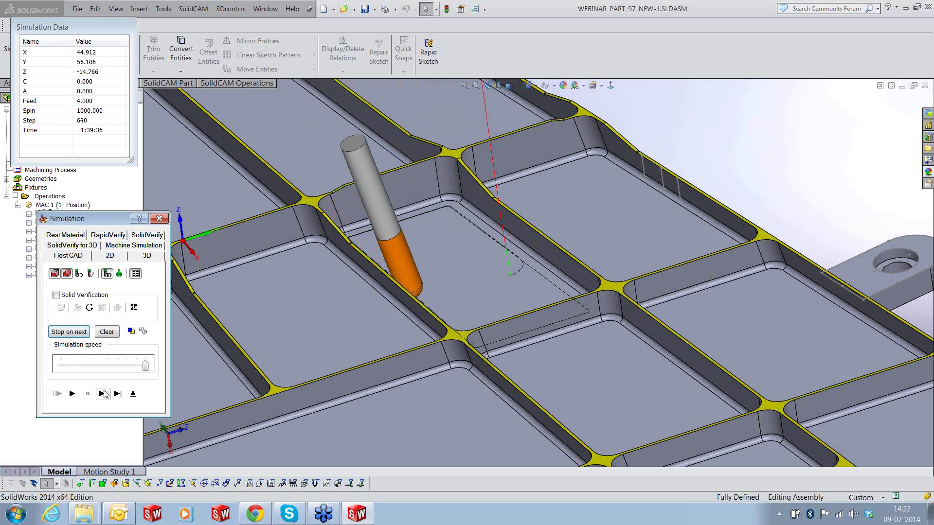
left_click(73, 394)
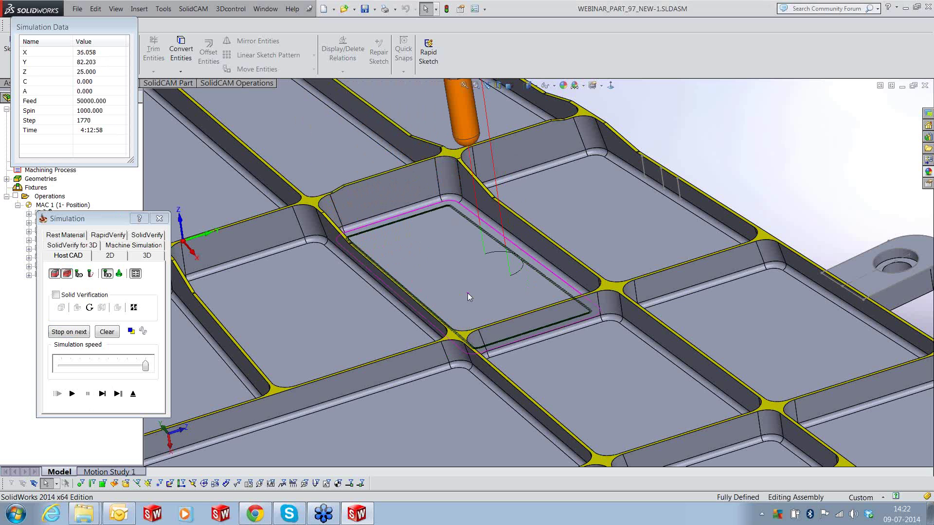
middle_click_drag(468, 293, 462, 348)
scroll(587, 311, "down", 5)
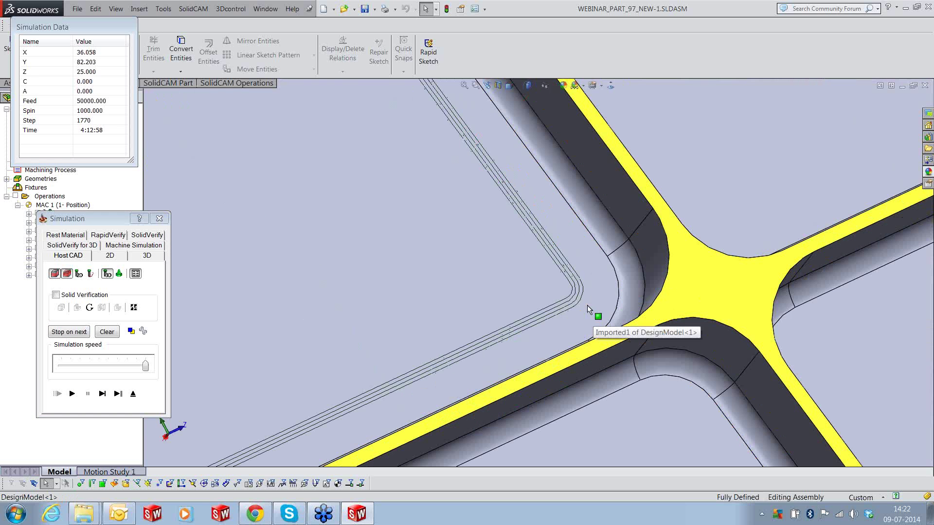
scroll(542, 333, "up", 3)
scroll(383, 352, "down", 3)
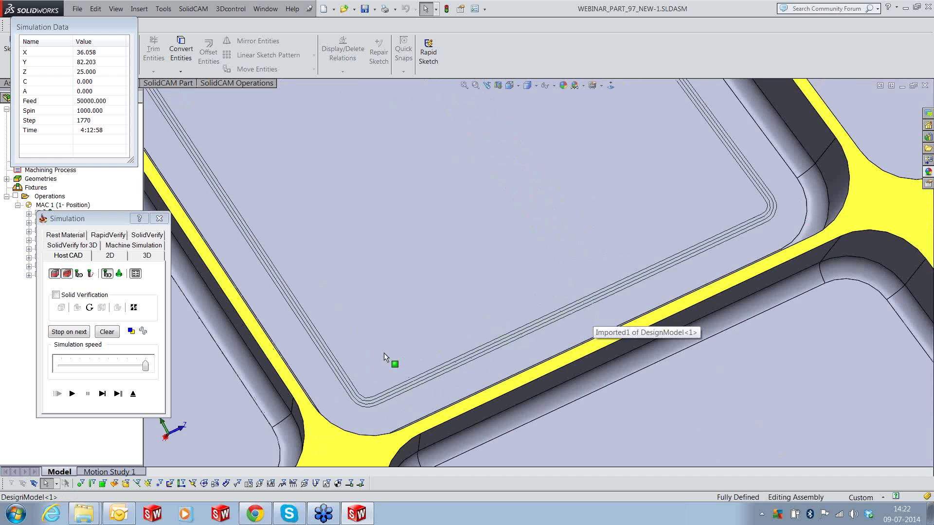
scroll(382, 360, "up", 3)
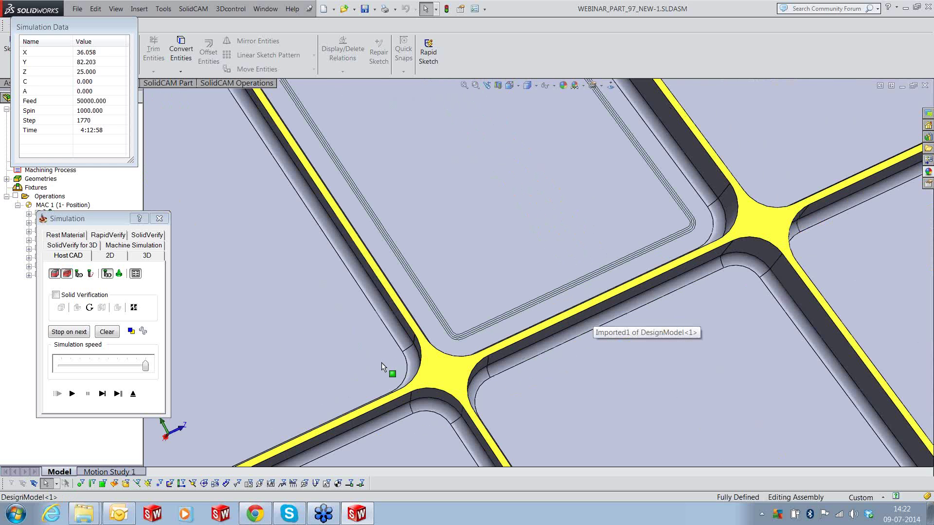
scroll(382, 363, "up", 3)
scroll(477, 173, "down", 3)
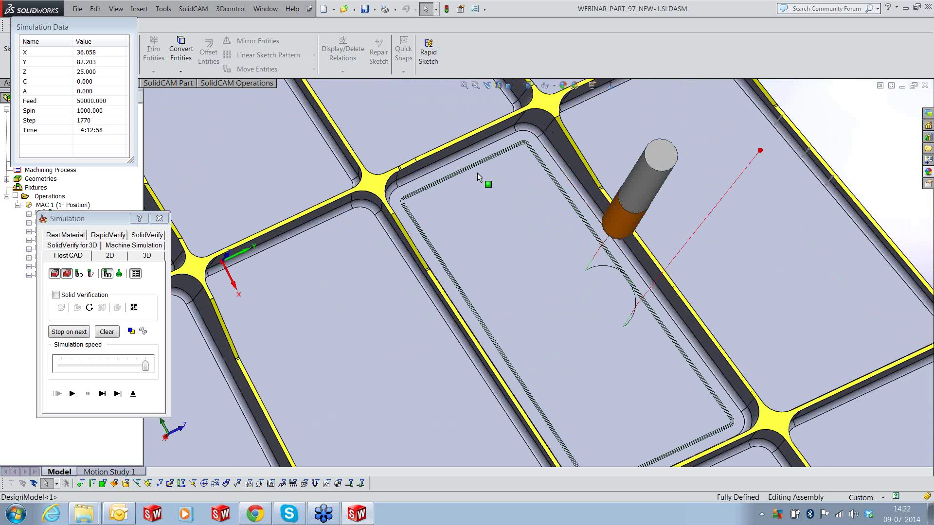
scroll(477, 173, "down", 1)
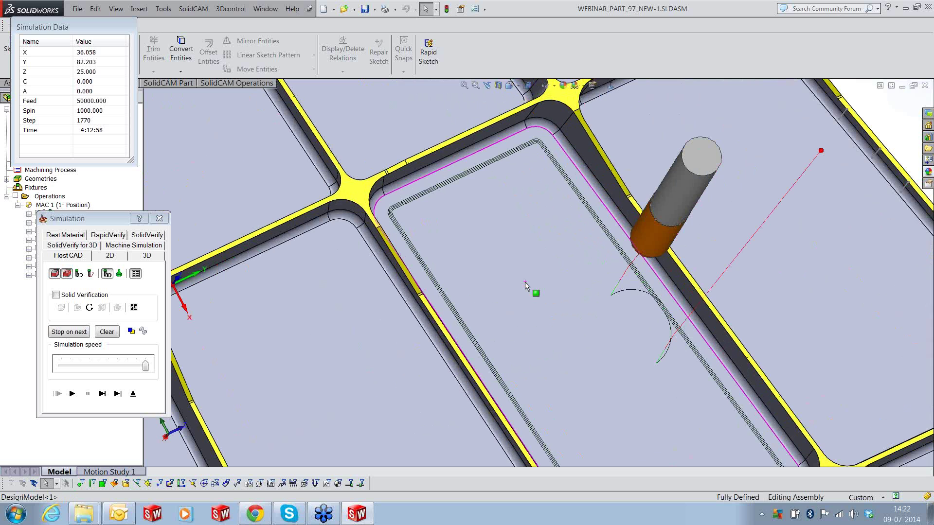
middle_click_drag(524, 281, 506, 214)
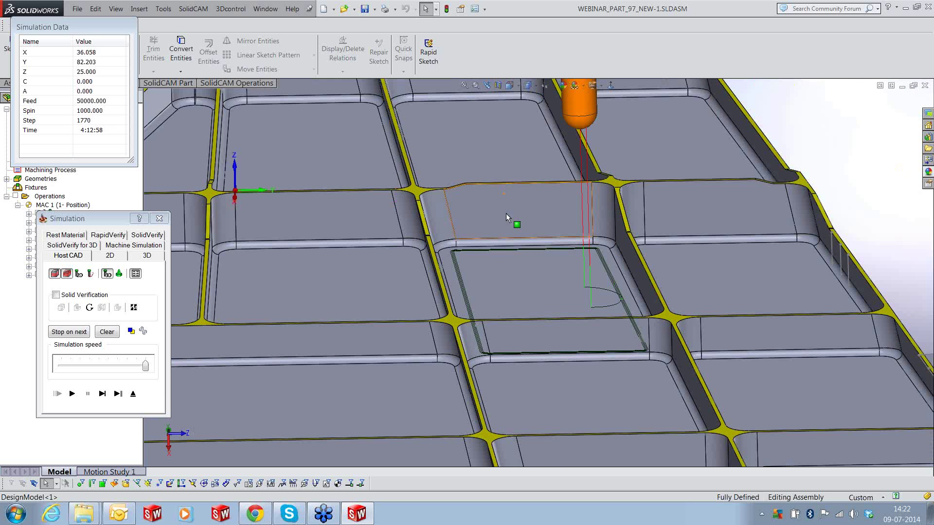
scroll(505, 213, "up", 2)
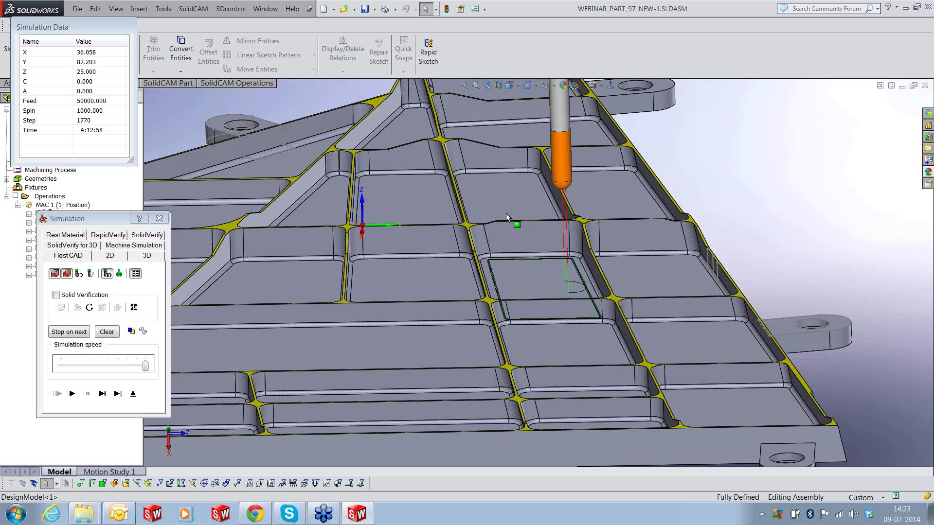
left_click(133, 394)
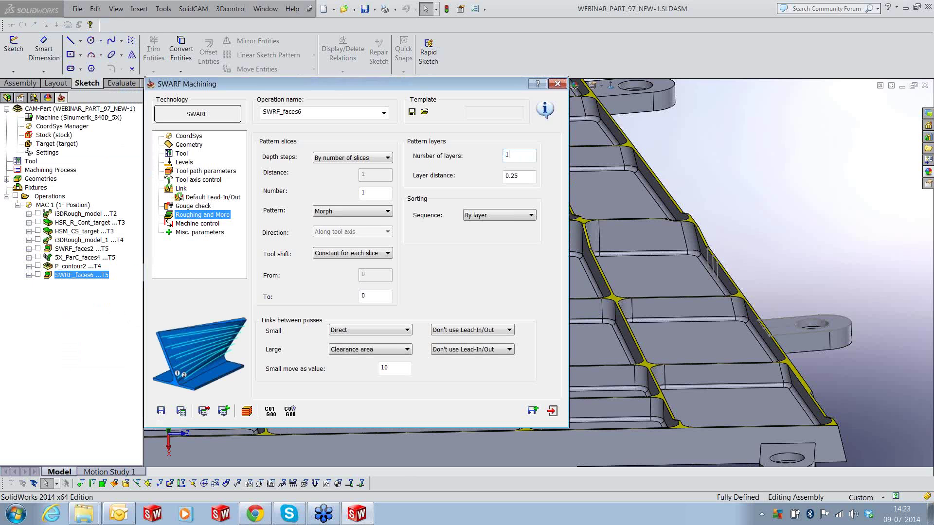
Return the pattern to 1 layer, set 10 depth slices with the Morph pattern, and save, calculate and close the operation
double_click(370, 193)
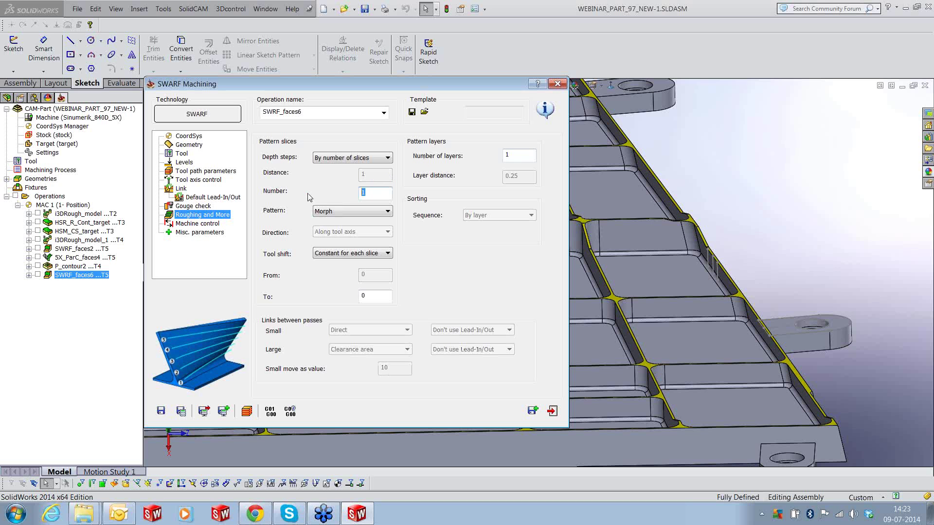
type("10")
key("Tab")
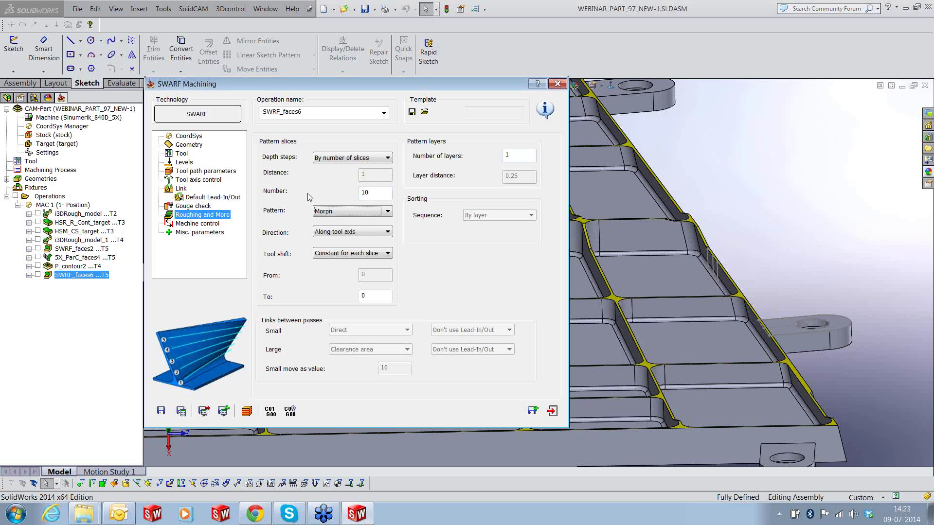
left_click(324, 213)
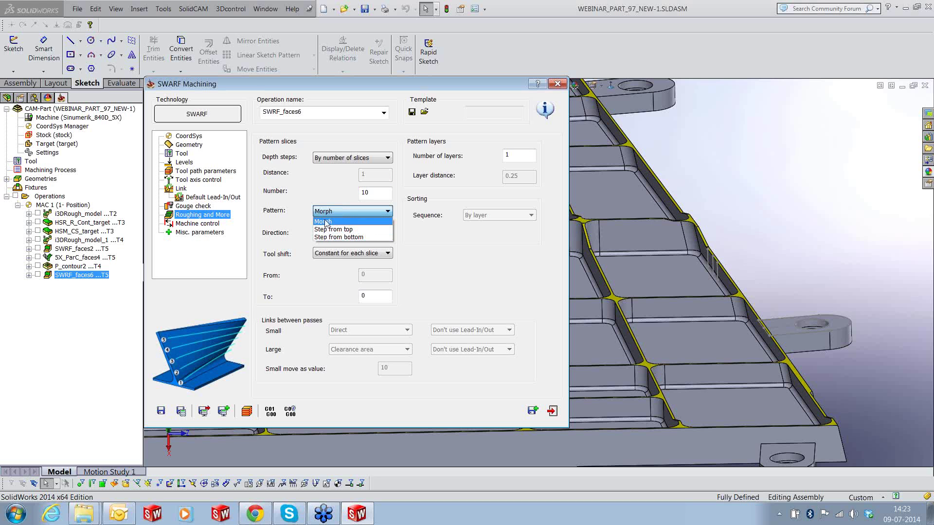
left_click(320, 221)
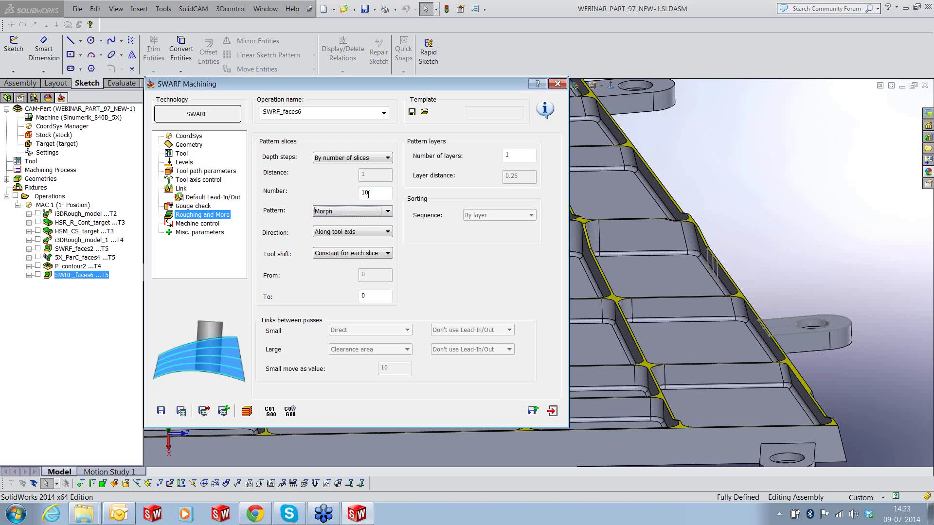
left_click(181, 412)
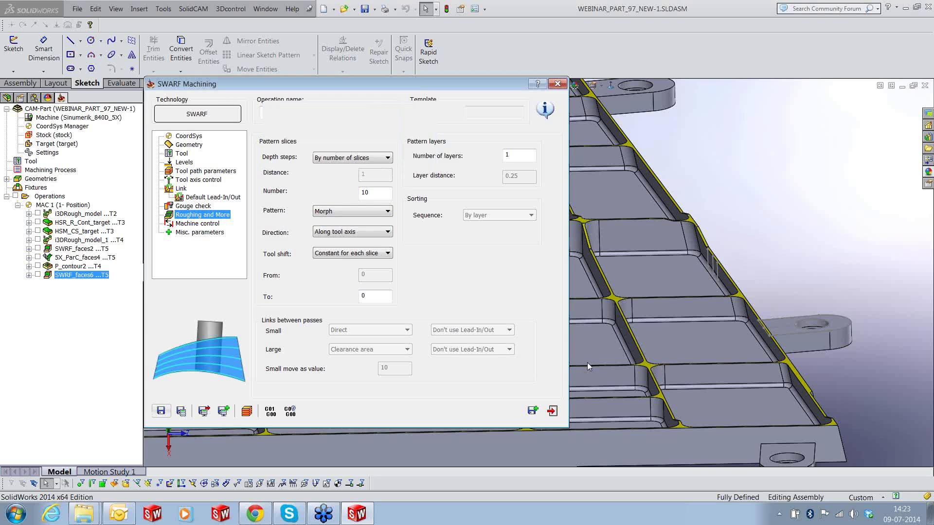
left_click(552, 411)
Display the SWRF_faces6 tool path on the model, examine its morphed slices down the pocket walls, and hide it again
left_click(38, 275)
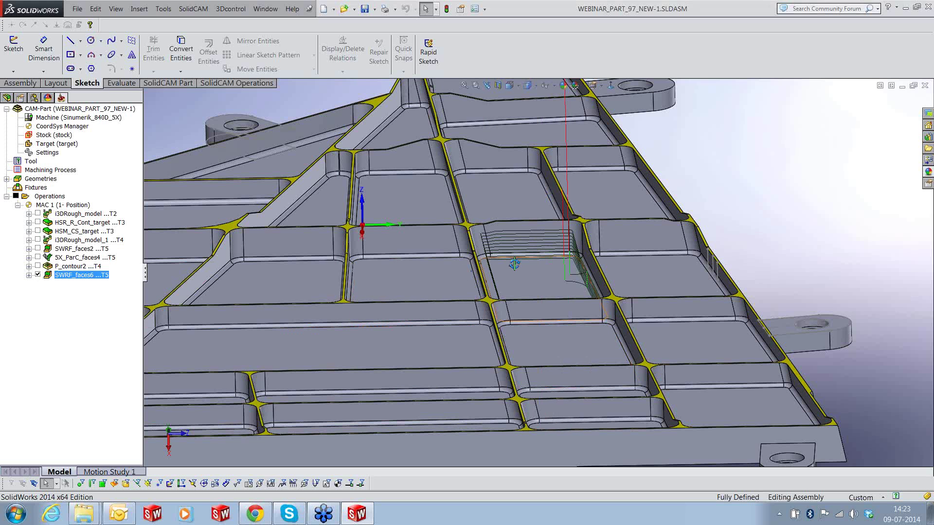
middle_click_drag(515, 265, 620, 271)
scroll(626, 272, "down", 4)
scroll(620, 271, "down", 3)
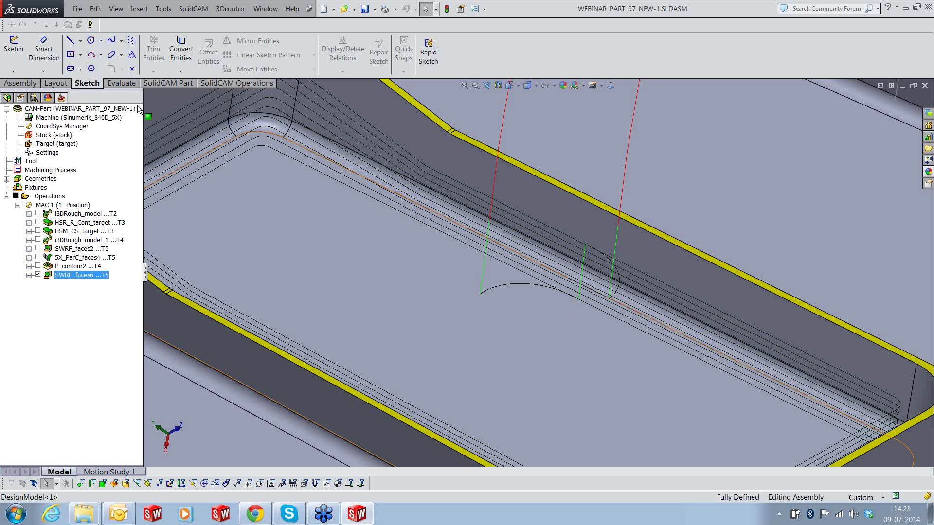
left_click(38, 275)
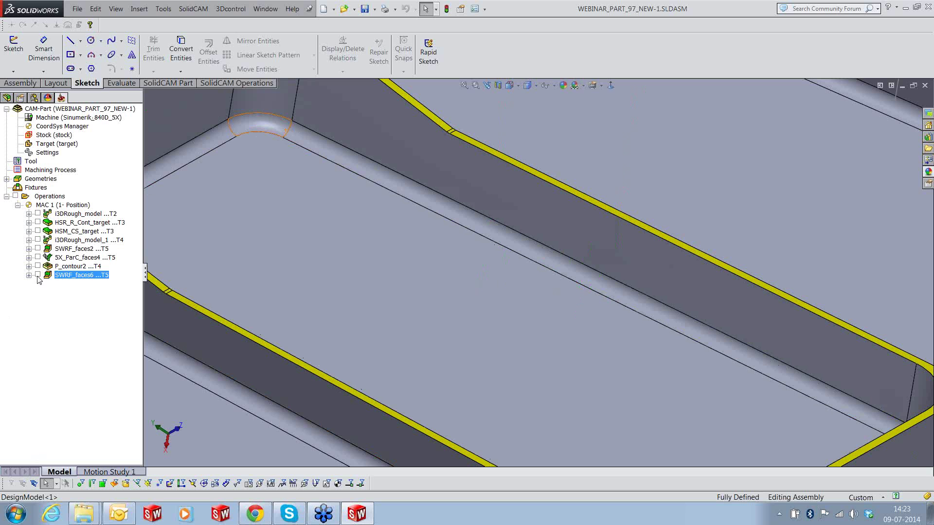
left_click(339, 282)
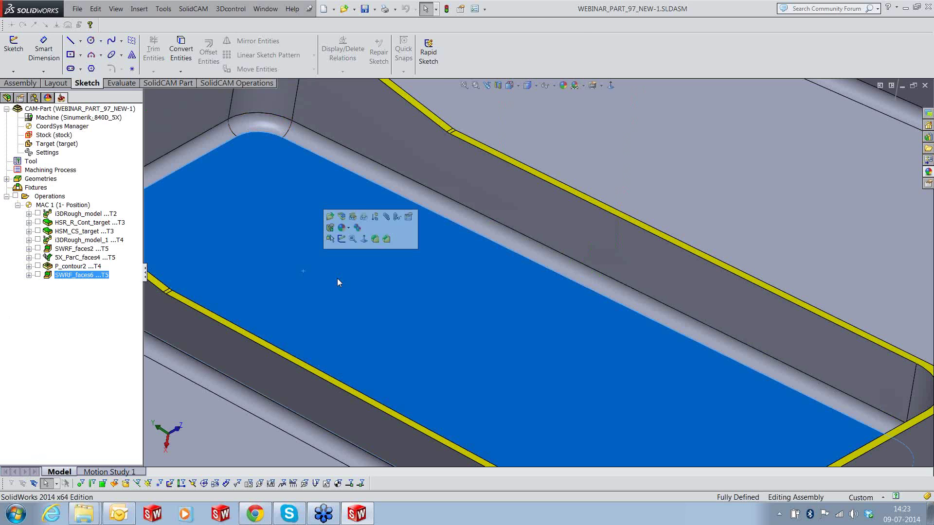
scroll(364, 281, "up", 5)
key("f")
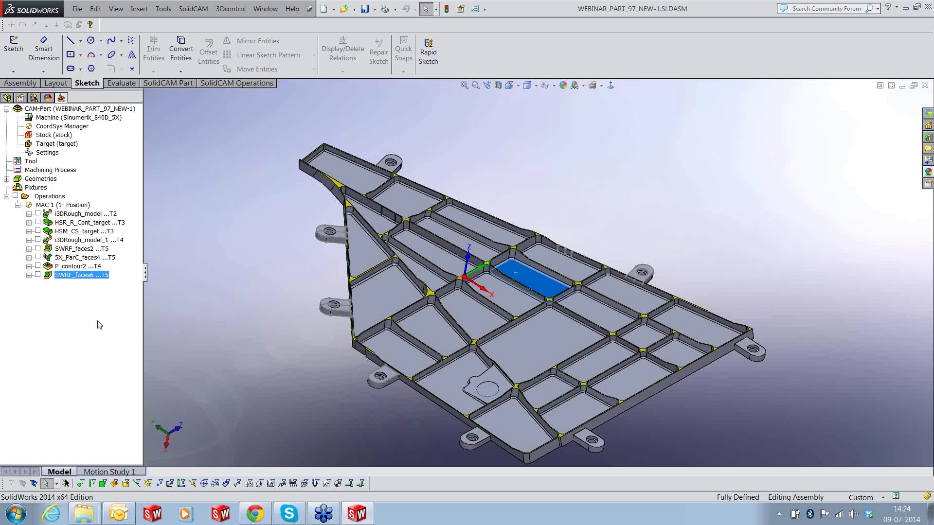
left_click(84, 248)
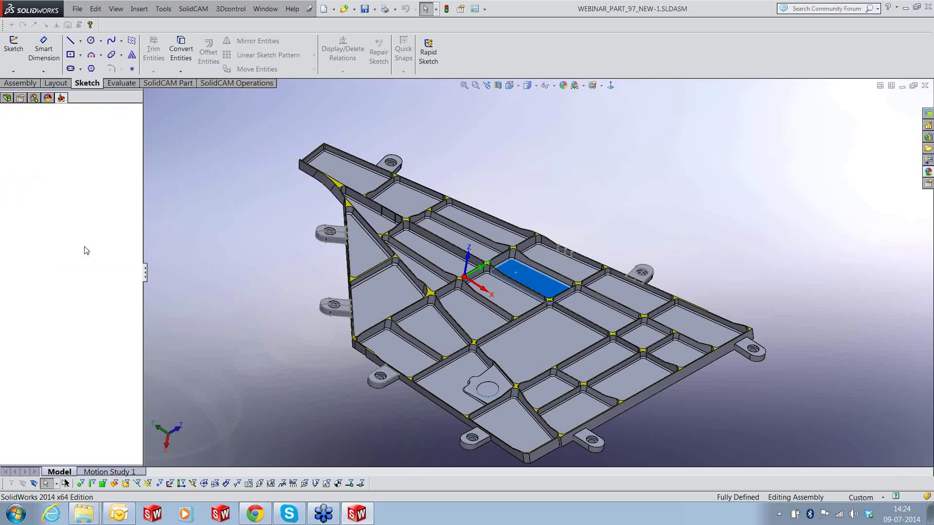
left_click(98, 275, "shift")
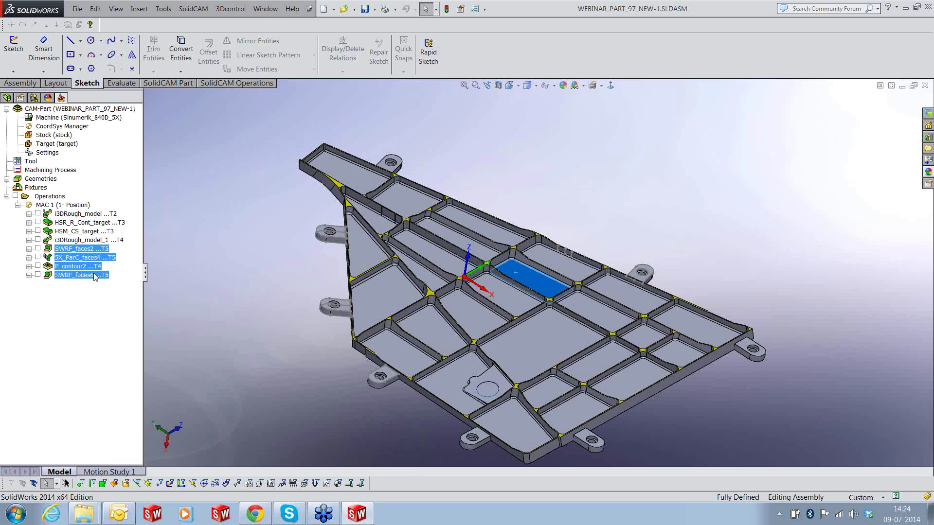
right_click(96, 276)
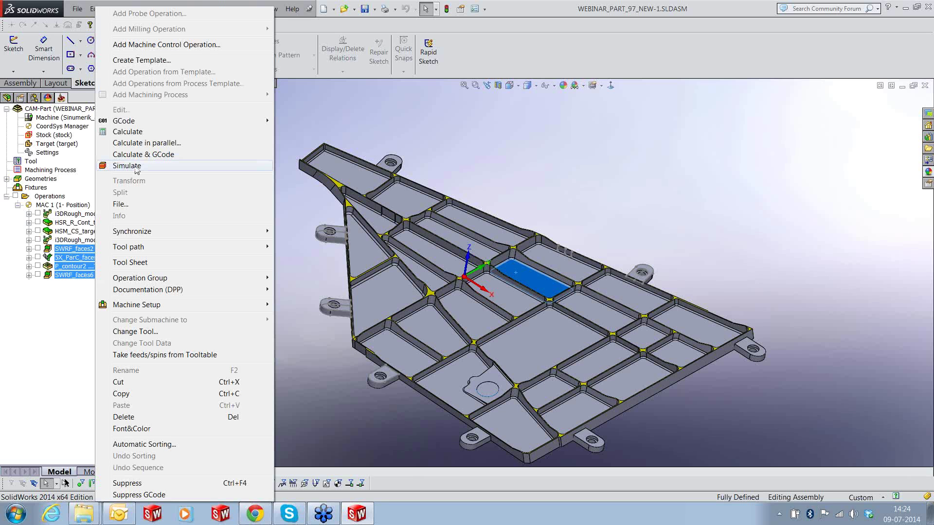
left_click(39, 313)
Add a machine setup for the operations, show the HOLDING PLATE body, and define it as the clamping fixture
right_click(50, 196)
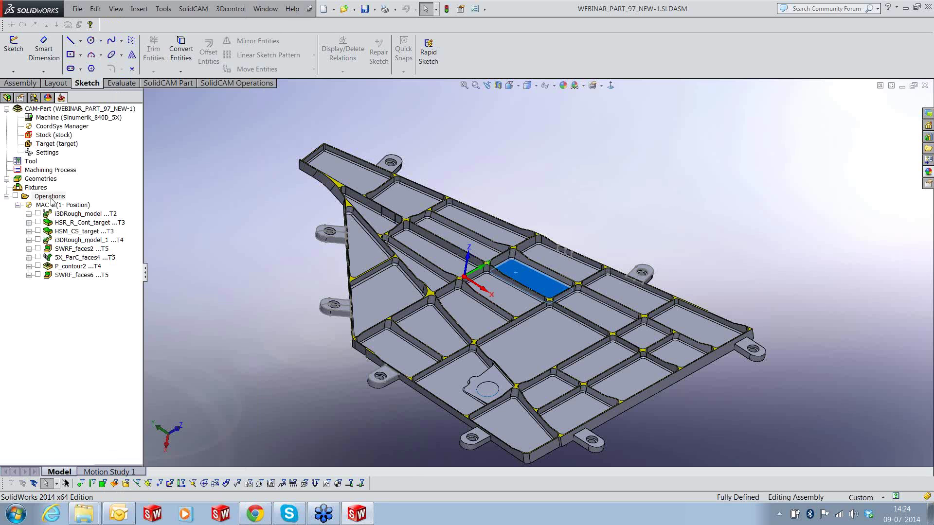
left_click(95, 438)
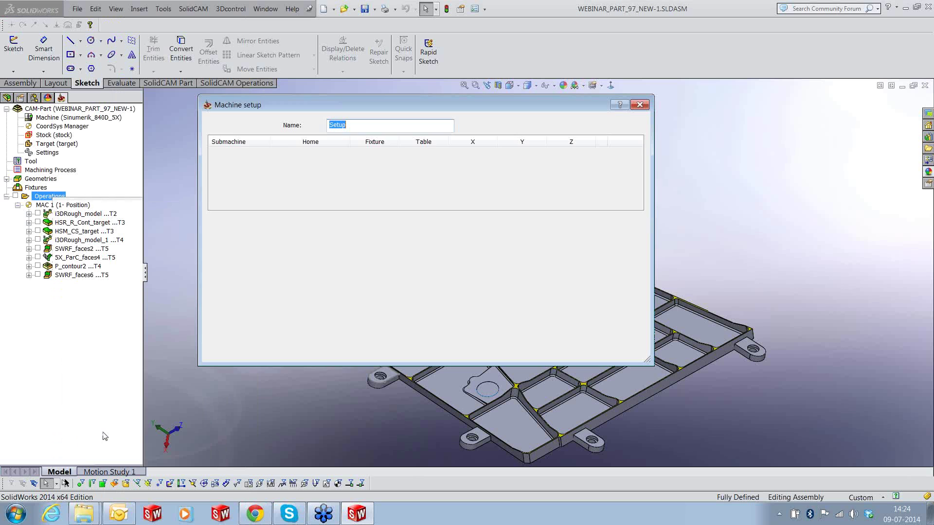
left_click(9, 98)
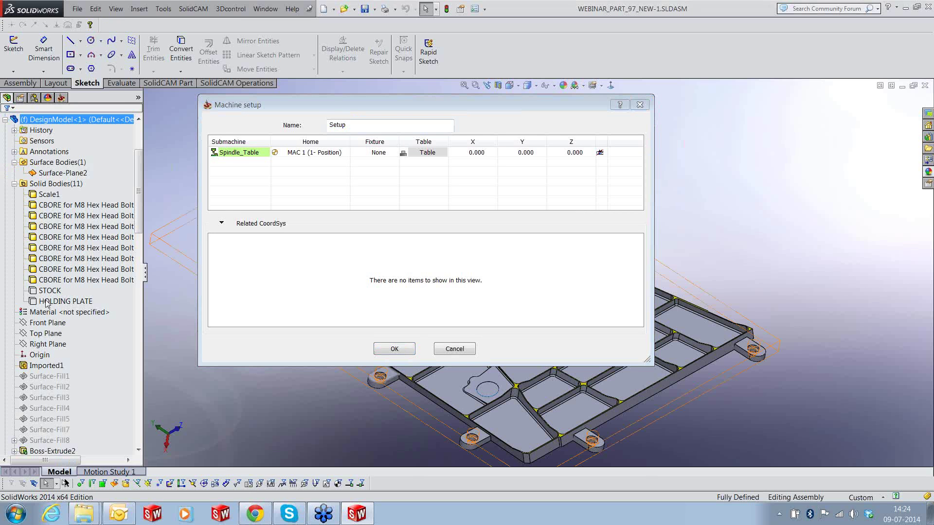
left_click(46, 301)
left_click(389, 153)
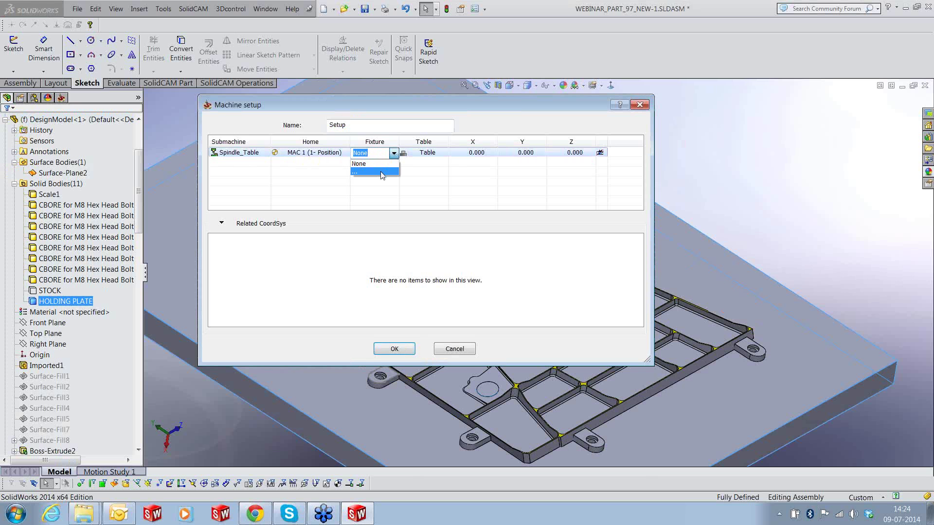
left_click(382, 172)
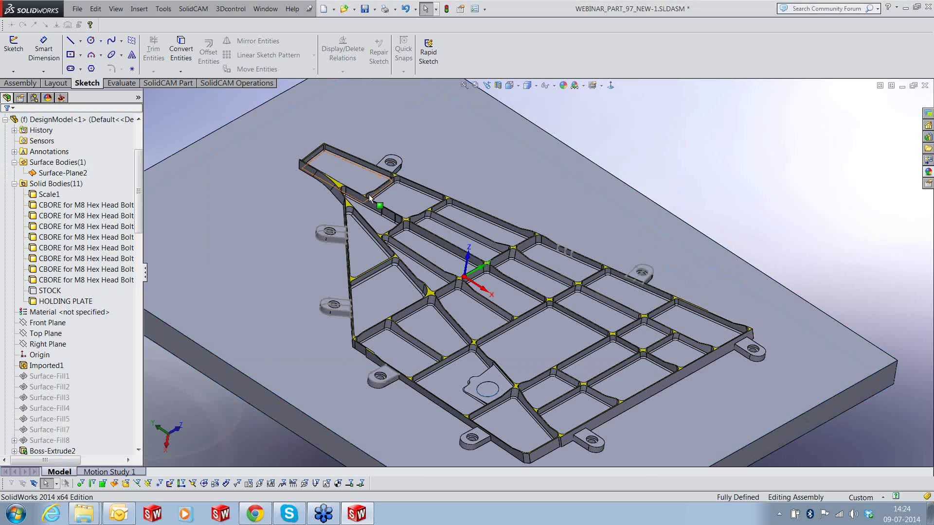
left_click(271, 300)
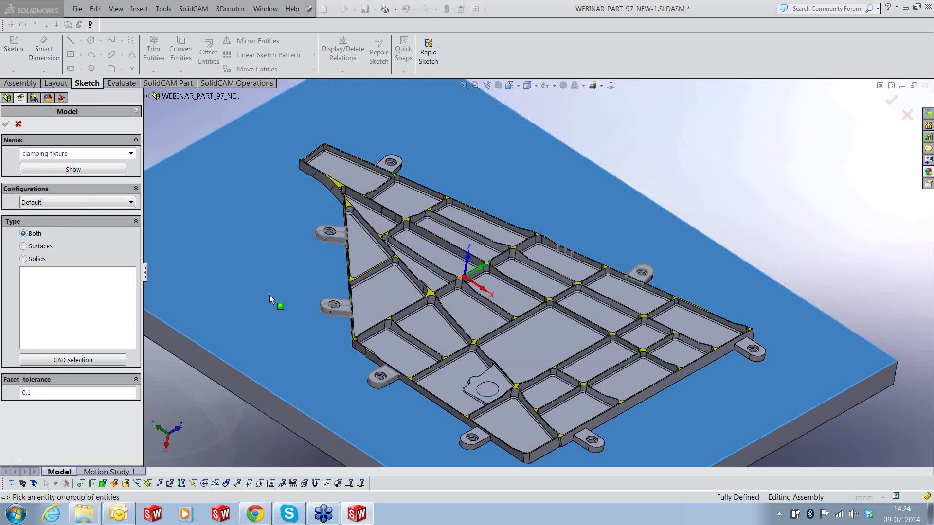
left_click(7, 123)
Set the setup's Z offset to 55 and accept the machine setup
left_click(585, 155)
type("55")
key("Return")
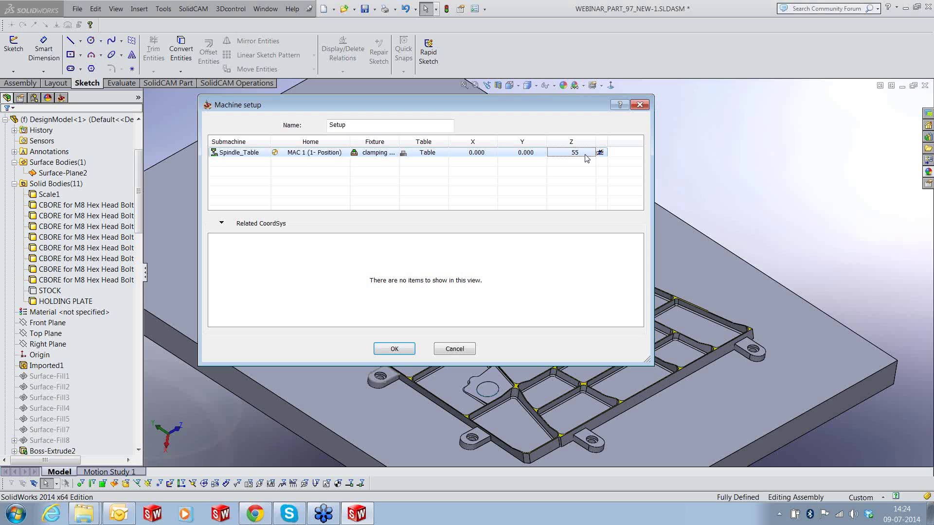
left_click(394, 349)
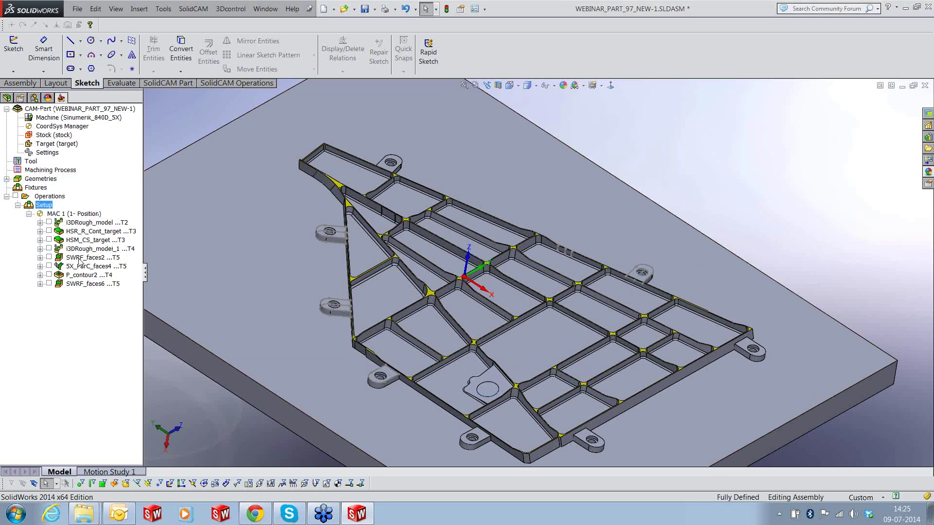
Run the machine simulation for the operations from SWRF_faces2 through SWRF_faces6 with the full machine housing displayed
left_click(80, 258)
left_click(81, 284, "shift")
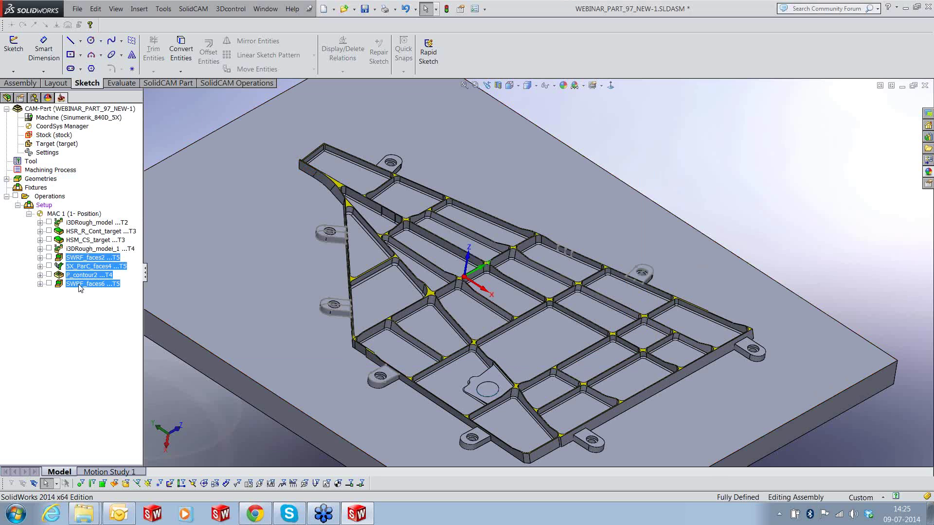
right_click(80, 284)
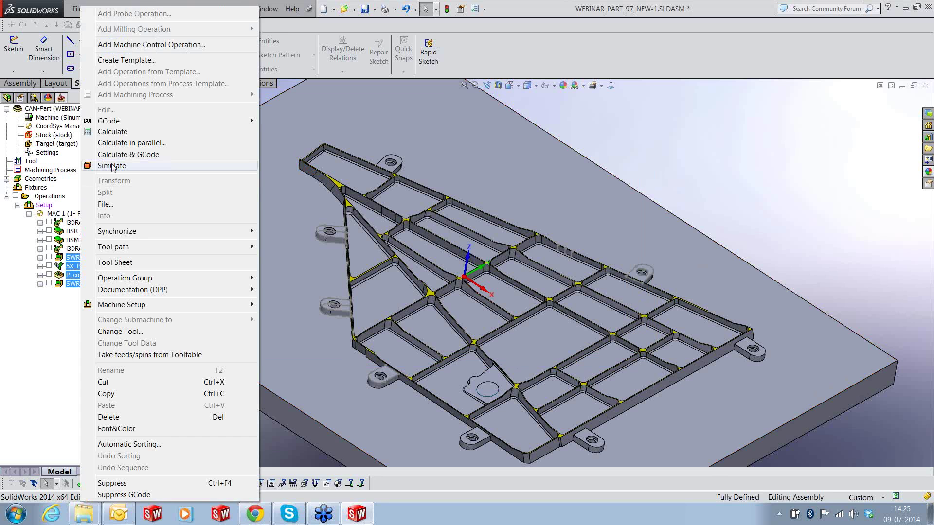
left_click(112, 166)
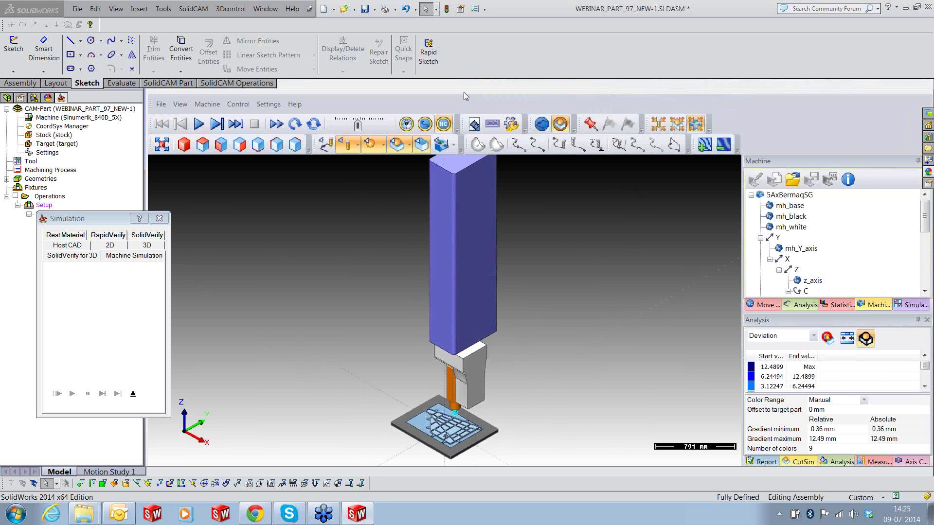
left_click(455, 146)
left_click(453, 146)
left_click(451, 148)
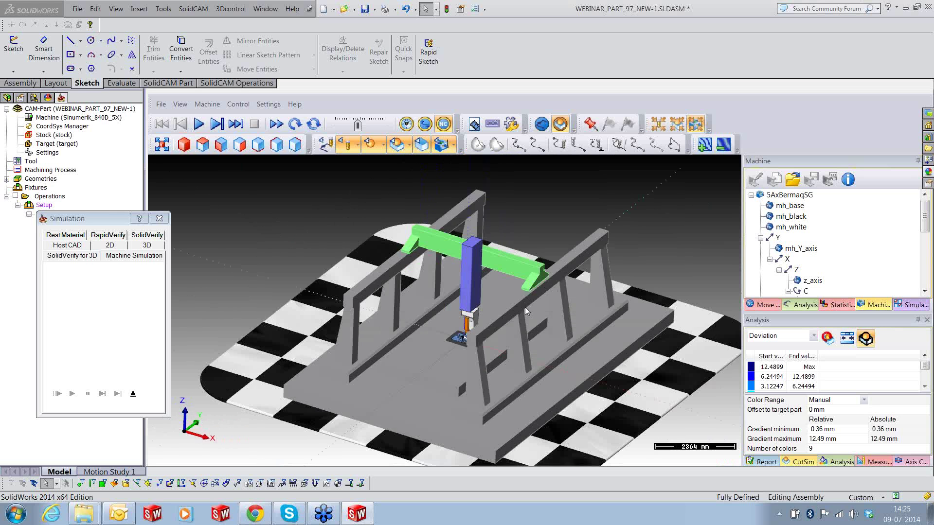
Examine the part, holding plate and spindle head inside the machine up close, and highlight the stock in the machine tree
scroll(462, 341, "up", 3)
scroll(462, 342, "up", 4)
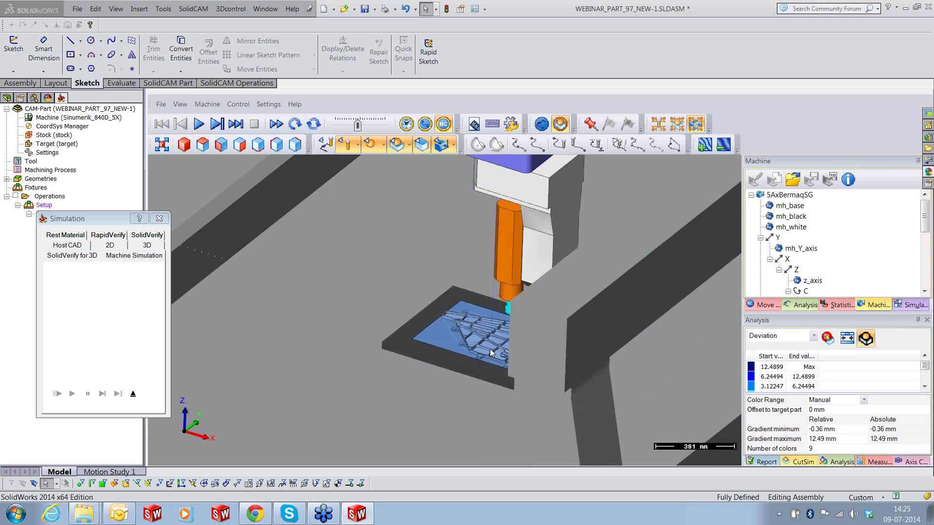
left_click_drag(490, 354, 540, 342)
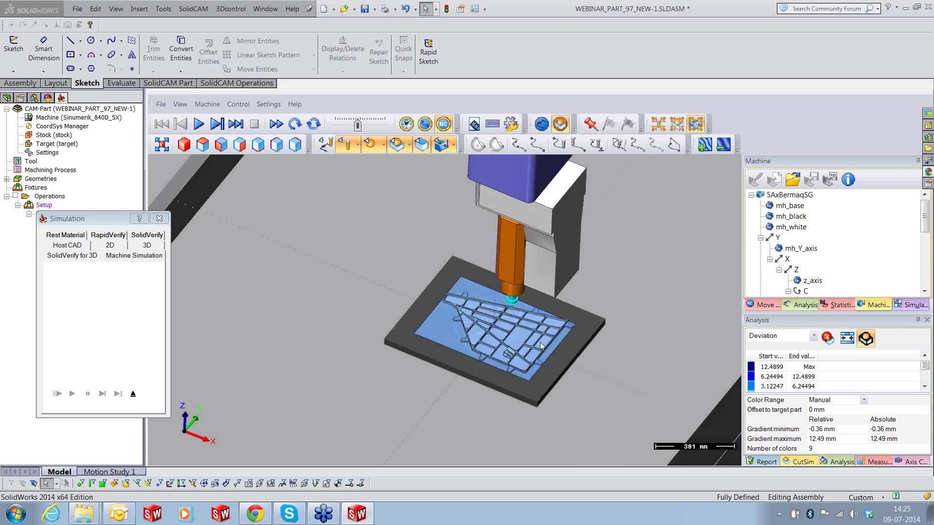
scroll(540, 342, "up", 3)
scroll(827, 253, "down", 5)
left_click(794, 281)
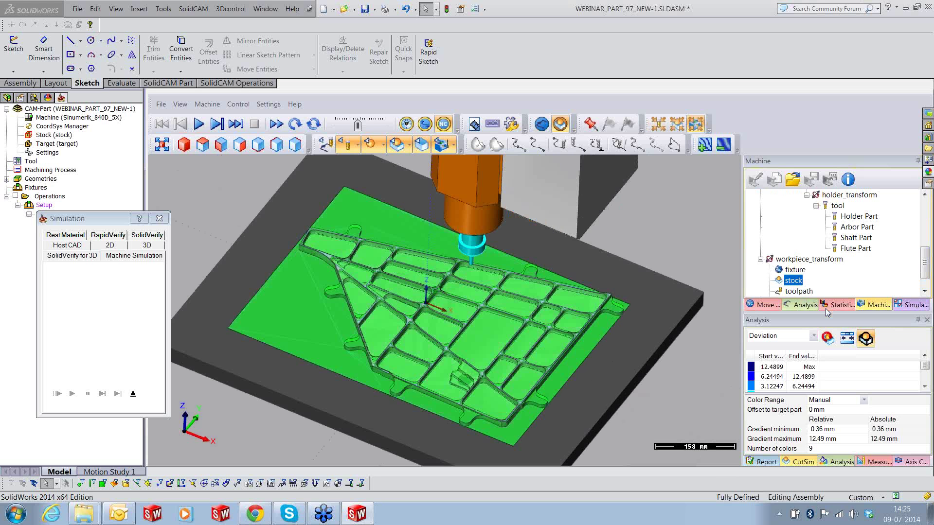
Hide the target workpiece and the machine housing, and examine the stock's pockets close to the tool
left_click(384, 144)
left_click(379, 201)
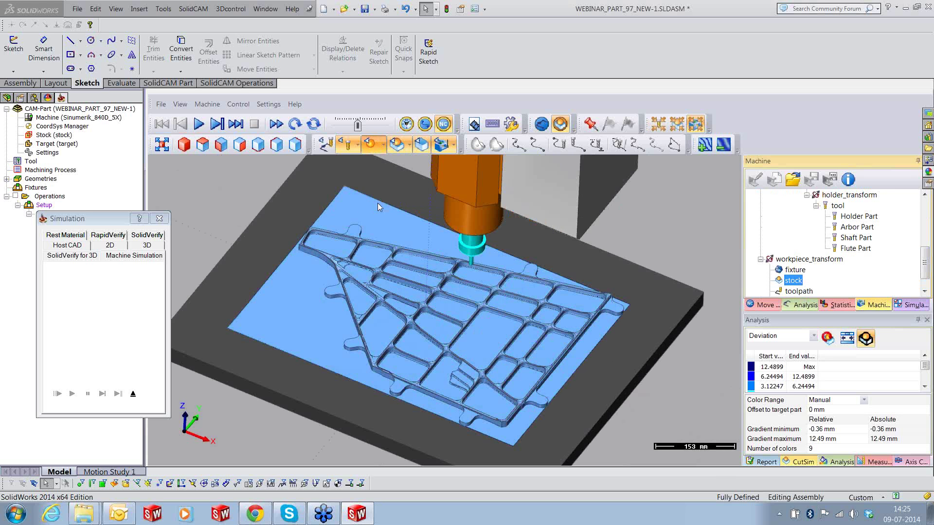
mouse_move(403, 316)
left_mouse_down()
mouse_move(396, 293)
mouse_move(404, 305)
left_mouse_up()
left_click(454, 144)
left_click(449, 199)
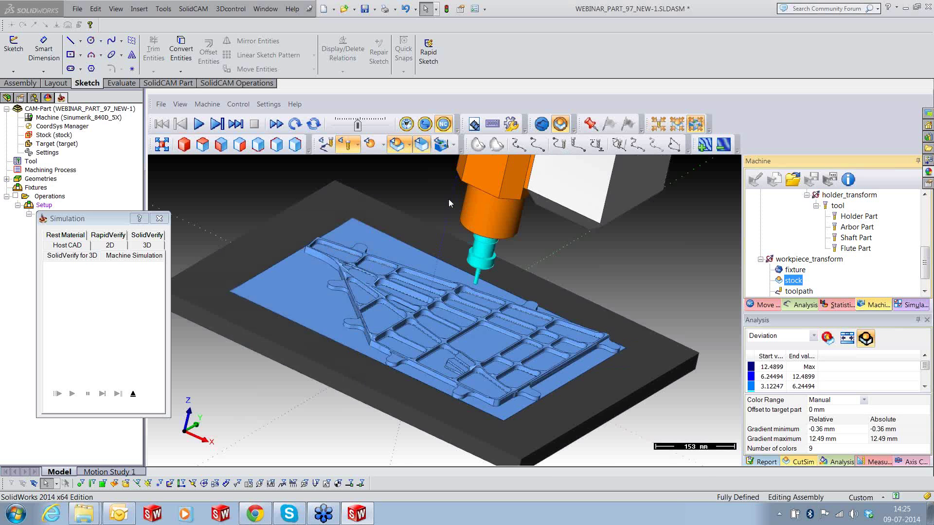
left_click_drag(449, 199, 490, 313)
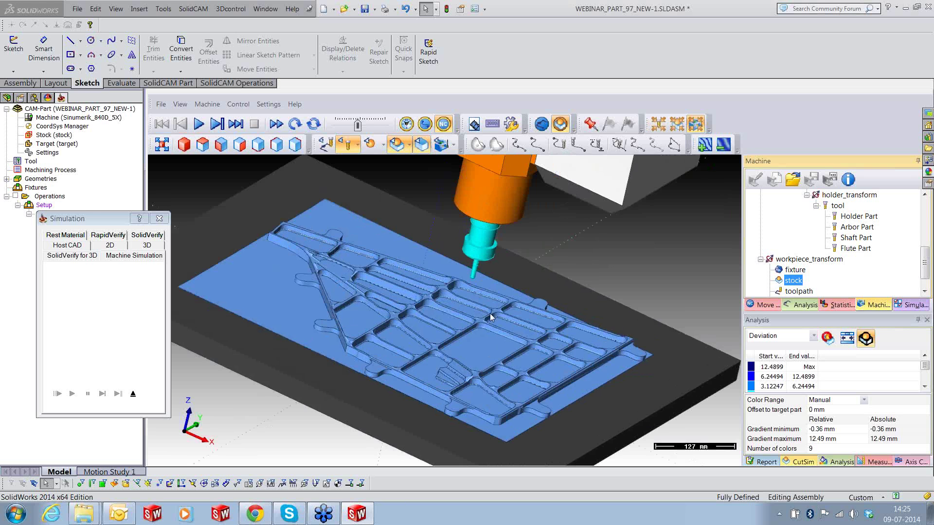
scroll(489, 313, "up", 3)
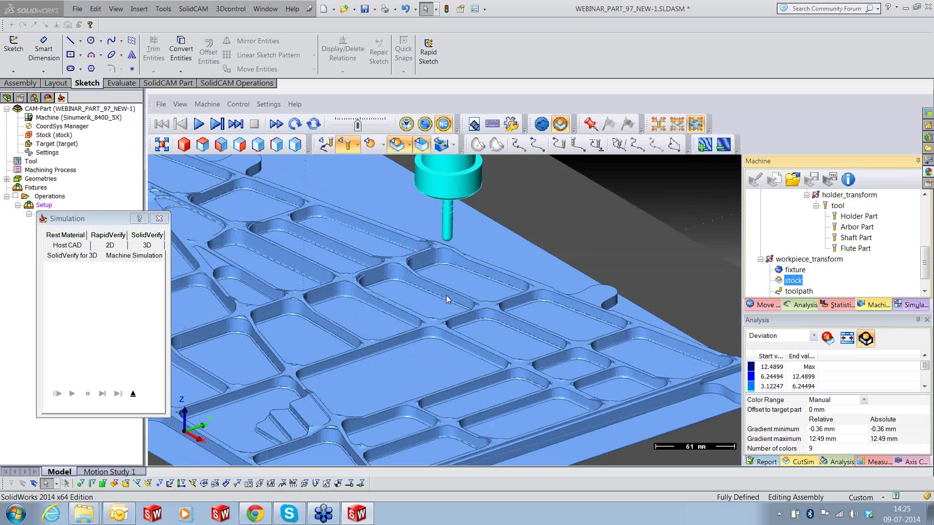
Play the machine simulation on the fixture while following the move list from operation to operation, and exit the simulation
left_click(199, 124)
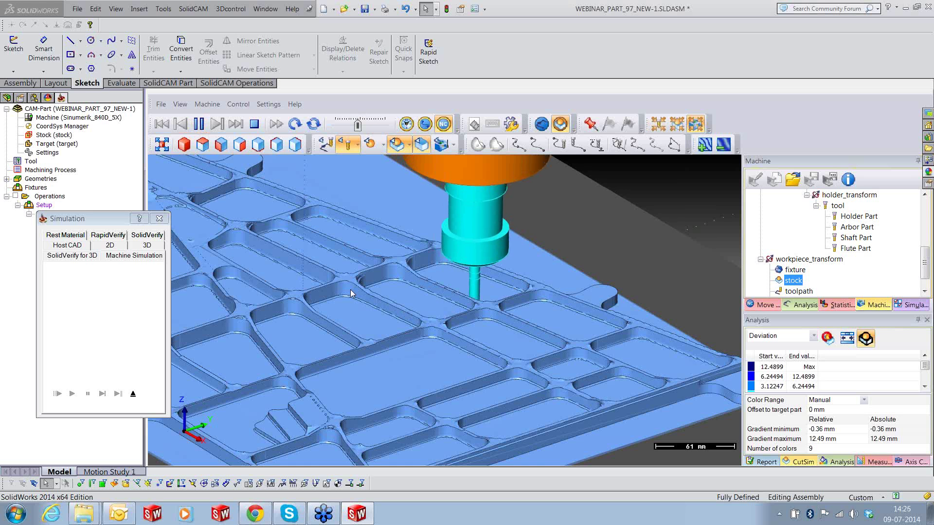
scroll(350, 290, "down", 5)
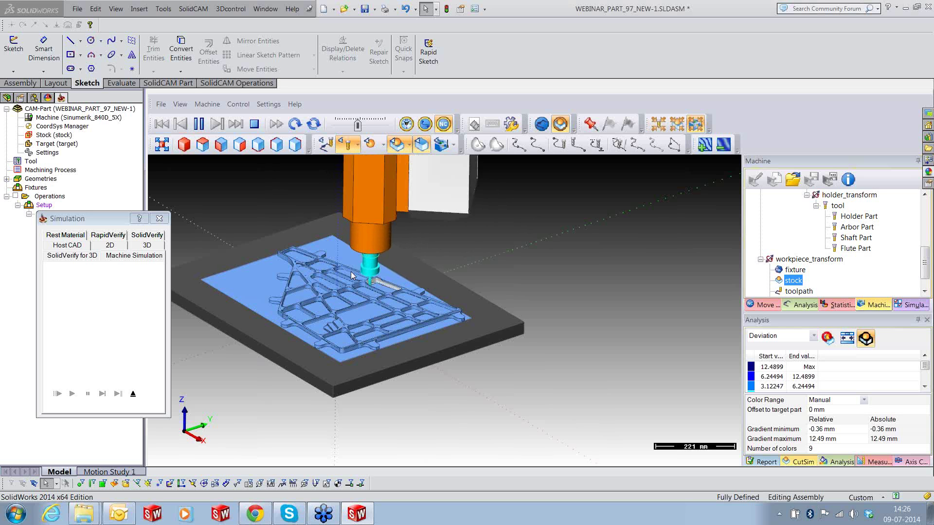
left_click_drag(91, 217, 67, 304)
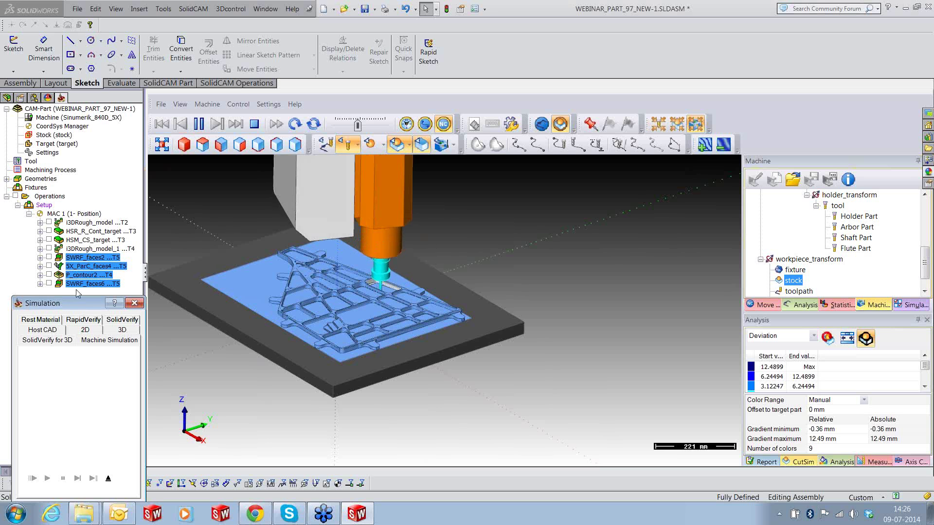
left_click(273, 167)
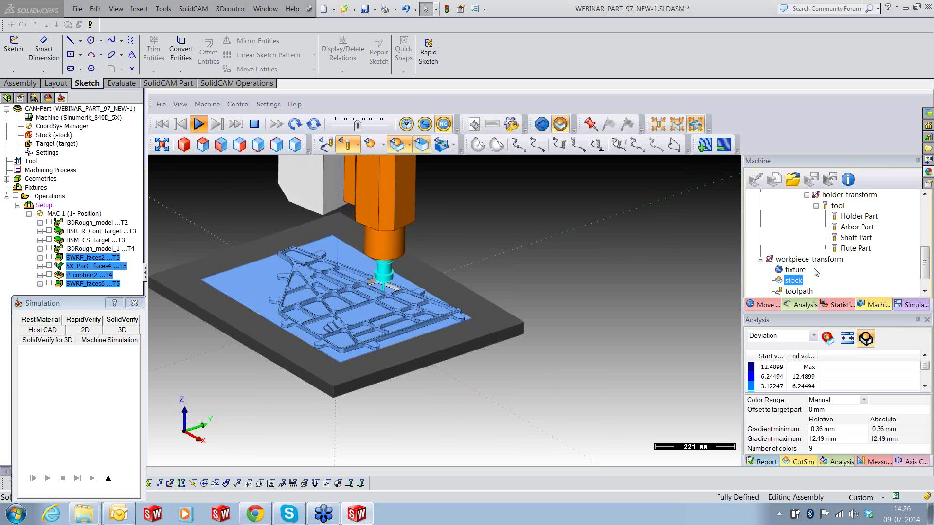
left_click(764, 305)
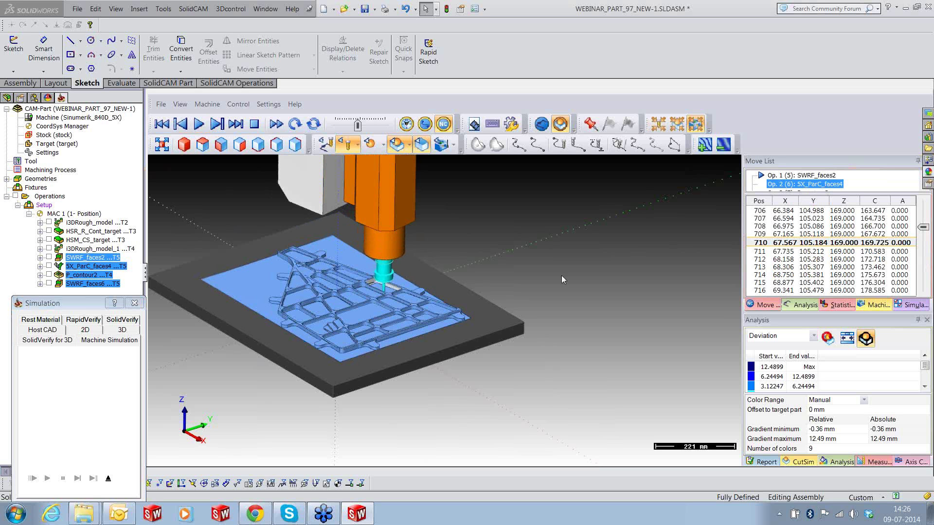
left_click(199, 125)
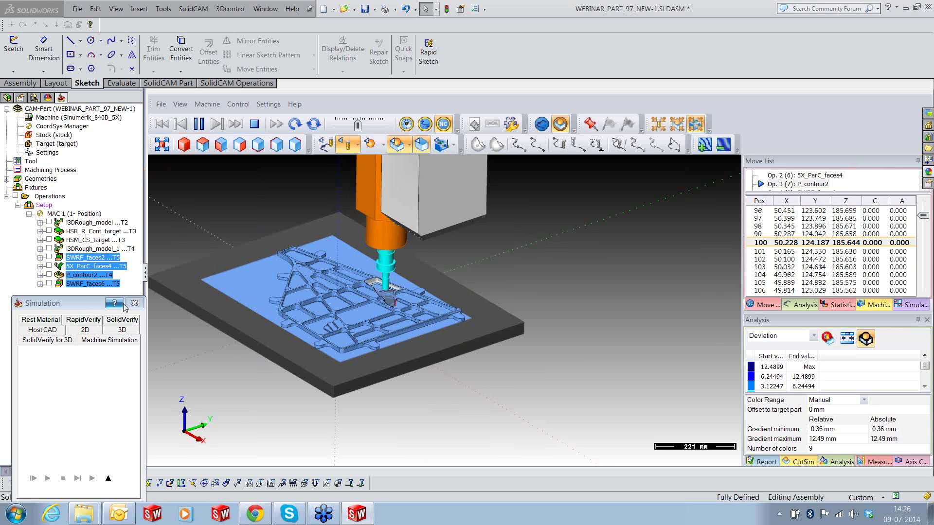
left_click(199, 125)
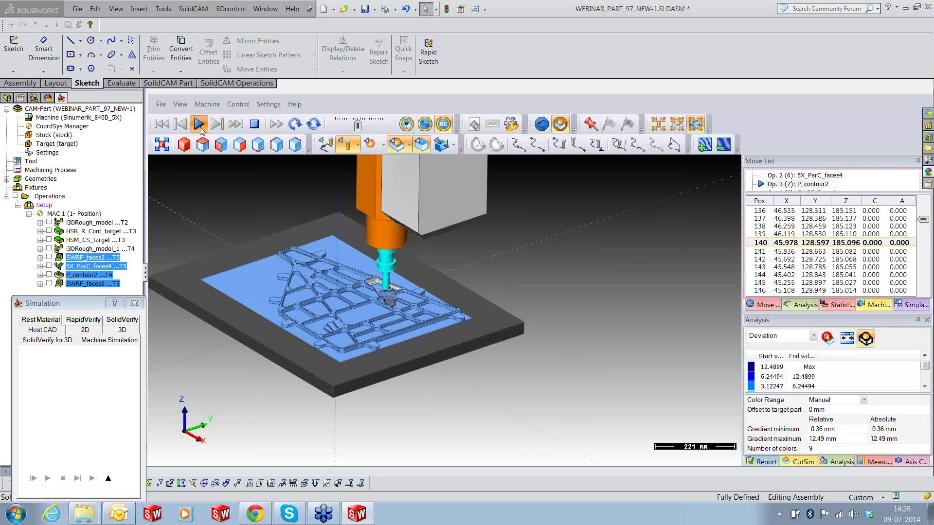
left_click(110, 481)
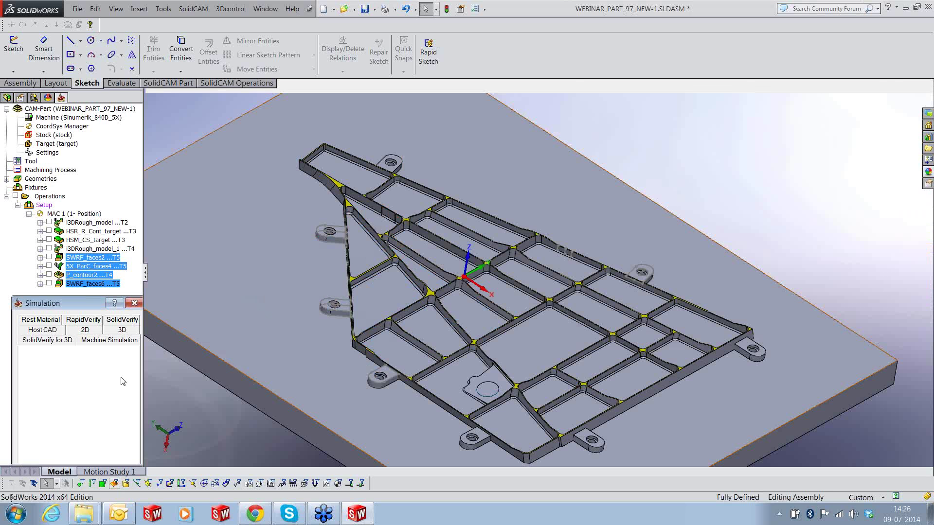
Display the 5X_ParC_faces4 tool path on the model and examine its passes along the pocket floor fillet
left_click(49, 266)
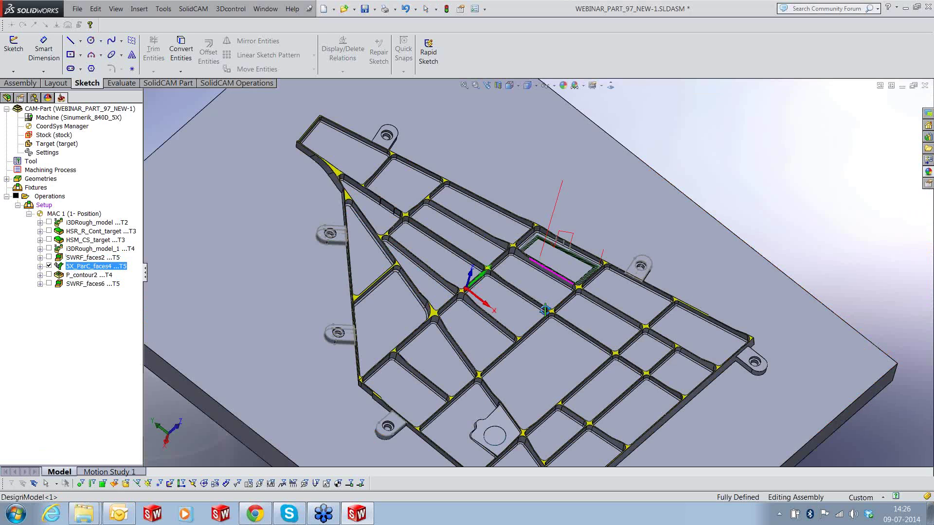
scroll(602, 265, "down", 7)
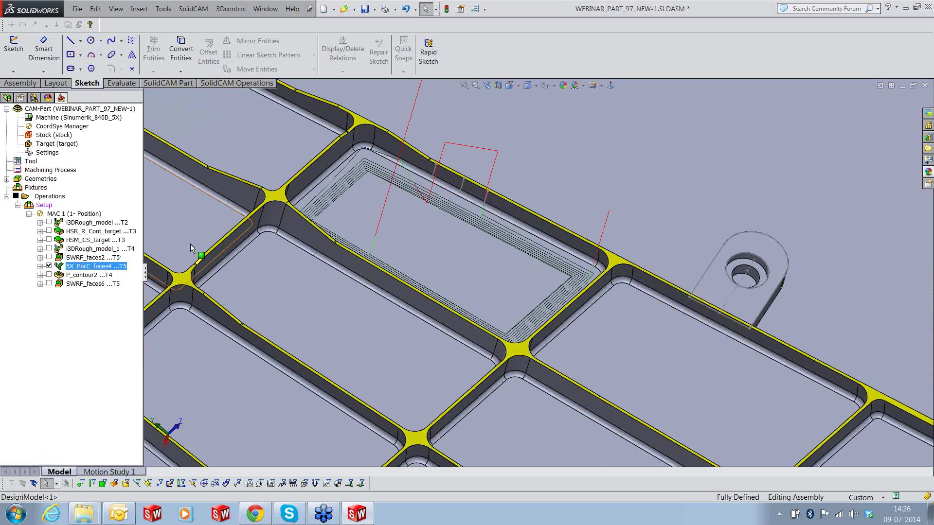
middle_click_drag(190, 244, 106, 268)
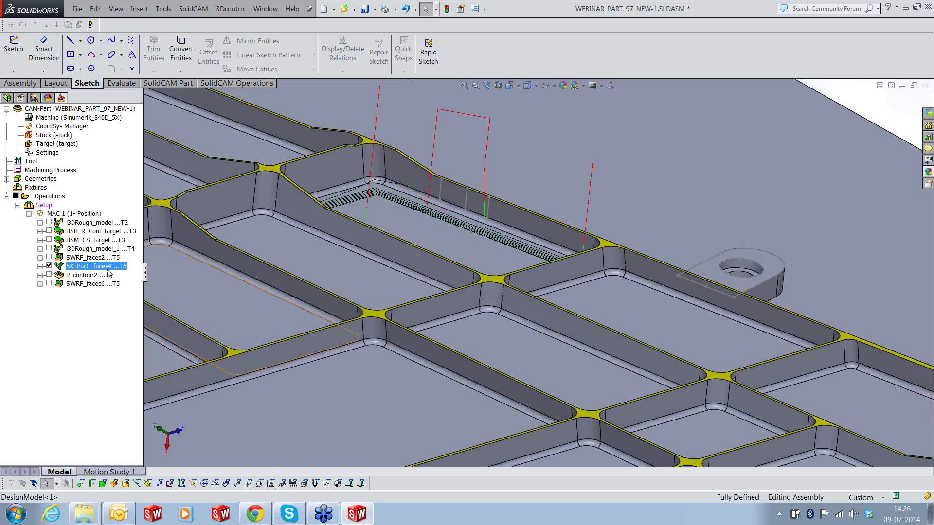
Set the number of cuts of the 5X_ParC_faces4 operation to 8, save and calculate it, and close the operation
right_click(100, 267)
left_click(122, 109)
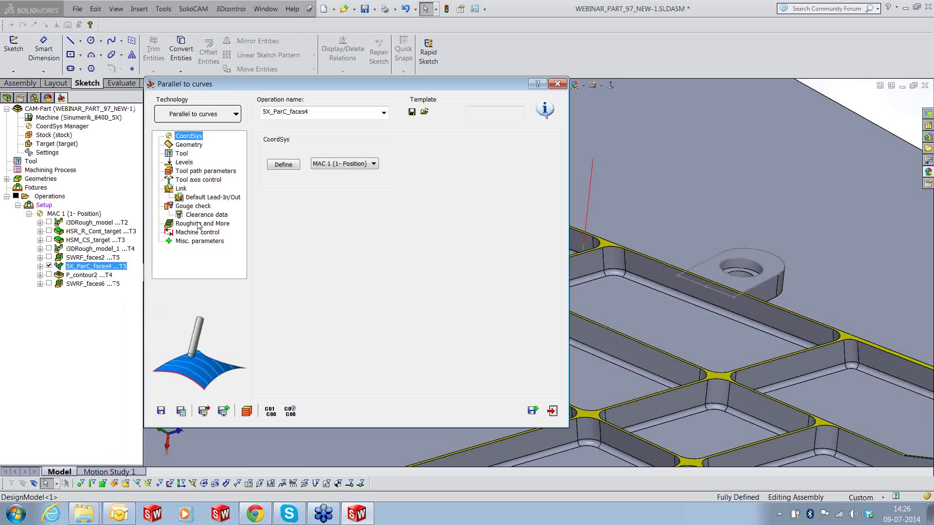
left_click(204, 171)
left_click(202, 145)
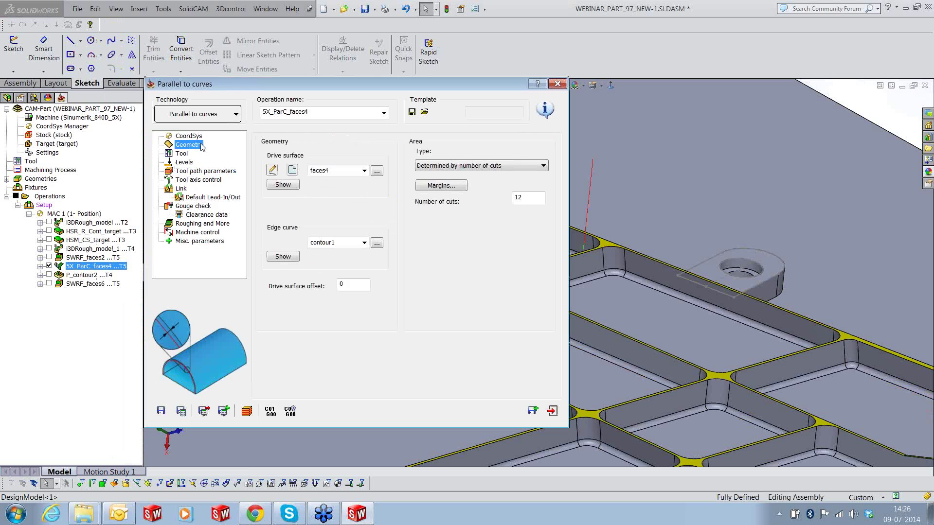
double_click(519, 197)
type("10")
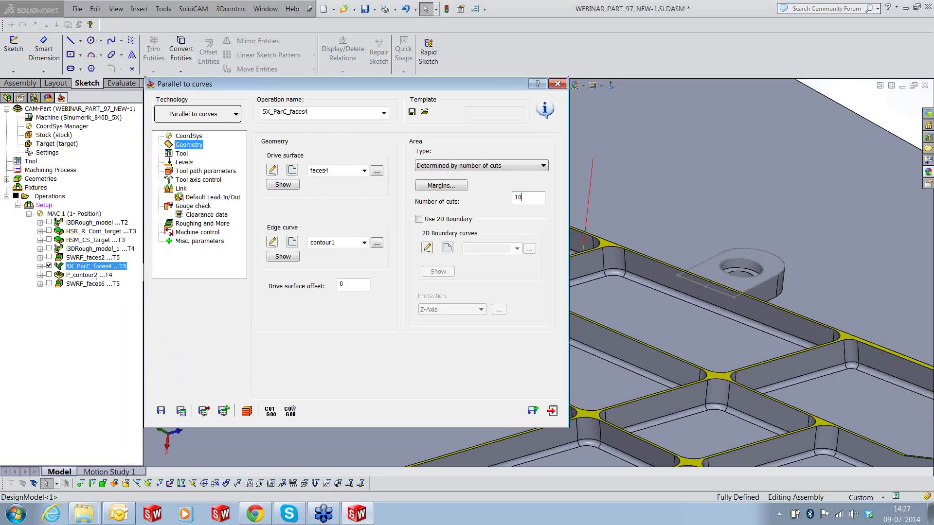
key("BackSpace")
key("BackSpace")
type("8")
left_click(204, 415)
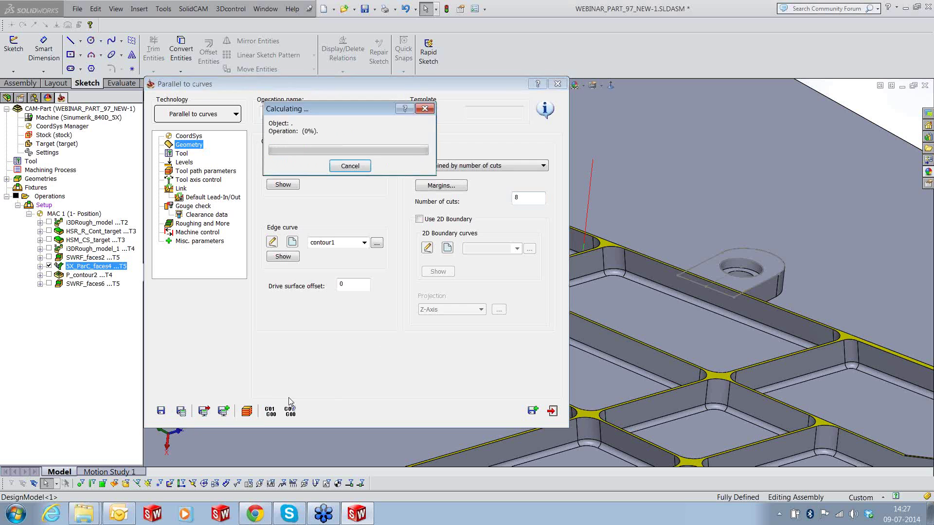
left_click(551, 411)
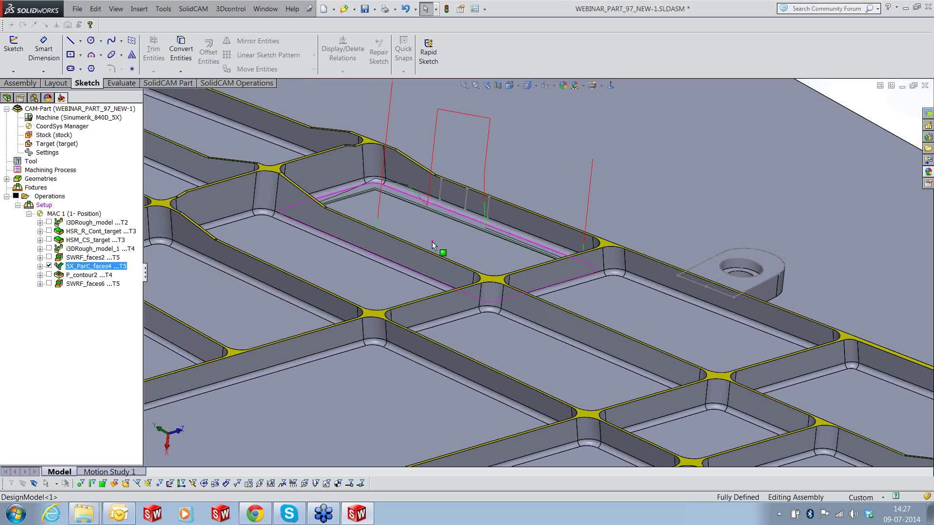
Display the P_contour2 tool path on the model and examine its moves on the pocket floor
middle_click_drag(432, 242, 471, 220)
key("Down")
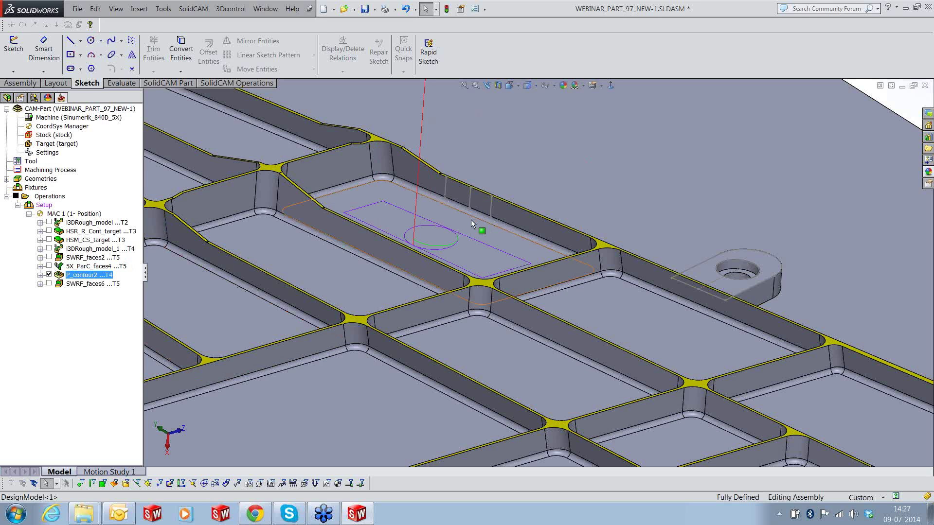
middle_click_drag(471, 220, 468, 328)
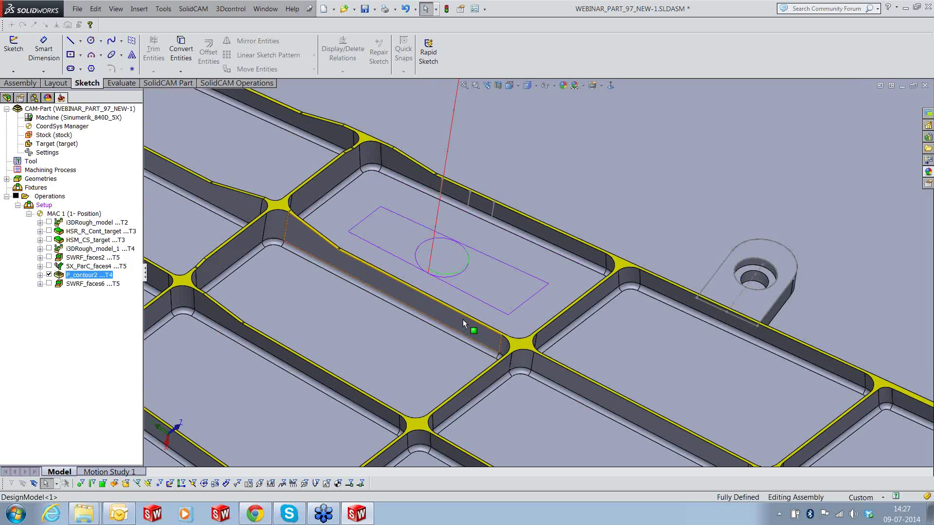
Display the SWRF_faces6 tool path on the model and examine its passes along the neighbouring pocket's walls
left_click(49, 283)
left_click(50, 284)
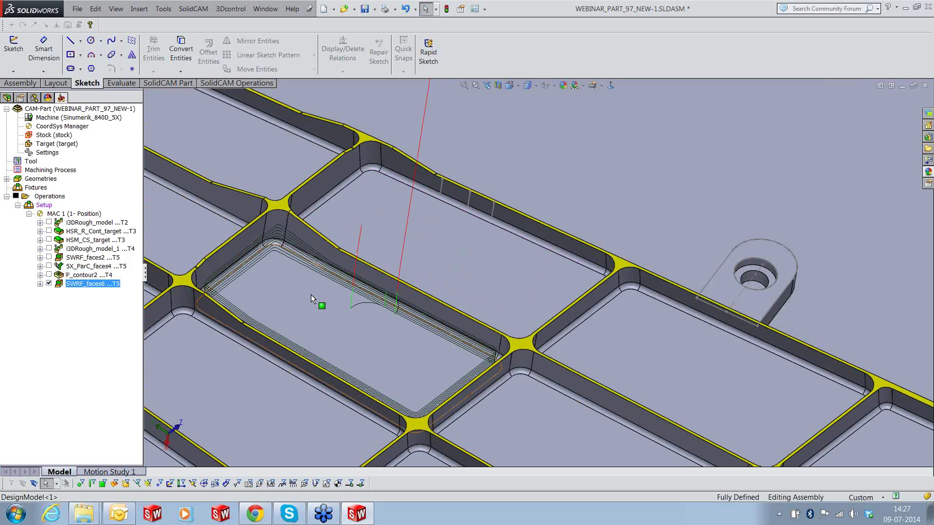
middle_click_drag(312, 299, 431, 345)
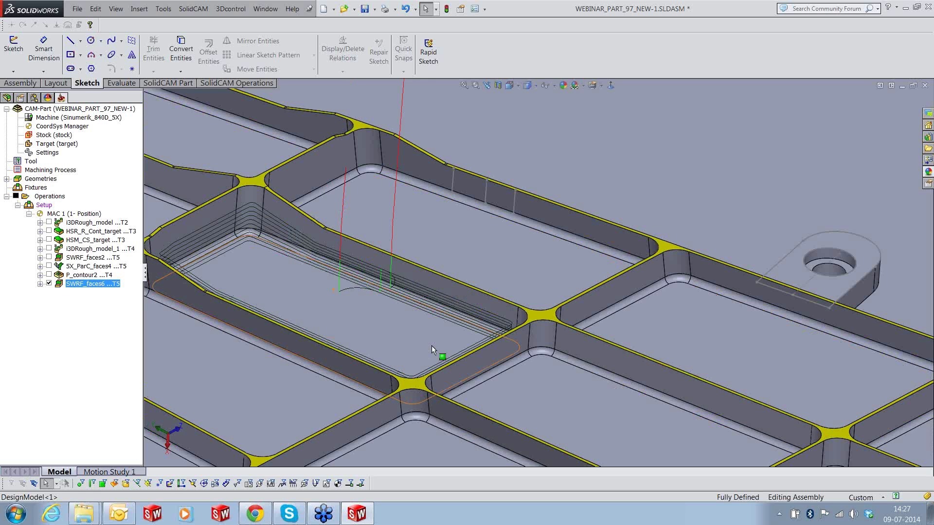
scroll(431, 345, "down", 1)
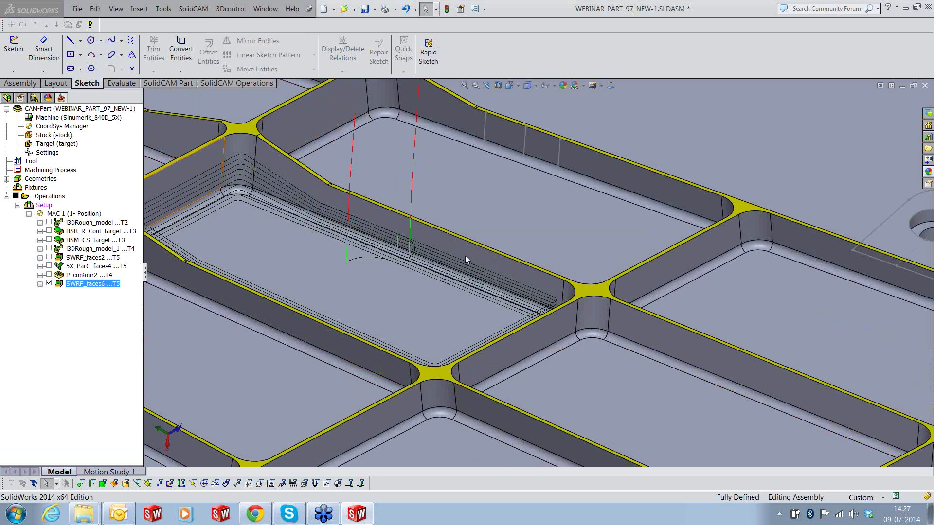
Check and accept the machine simulation settings, and start the machine simulation of the SWRF_faces6 operation
left_click(349, 216)
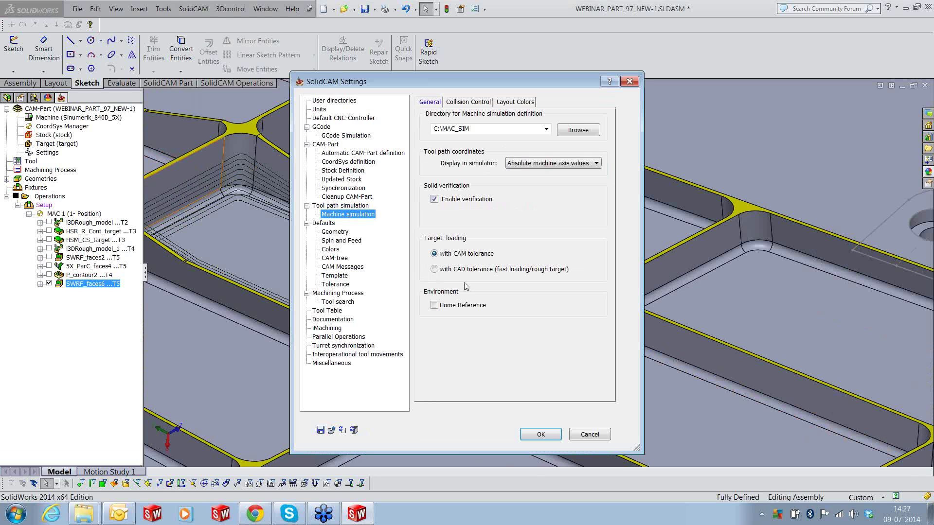
left_click(540, 435)
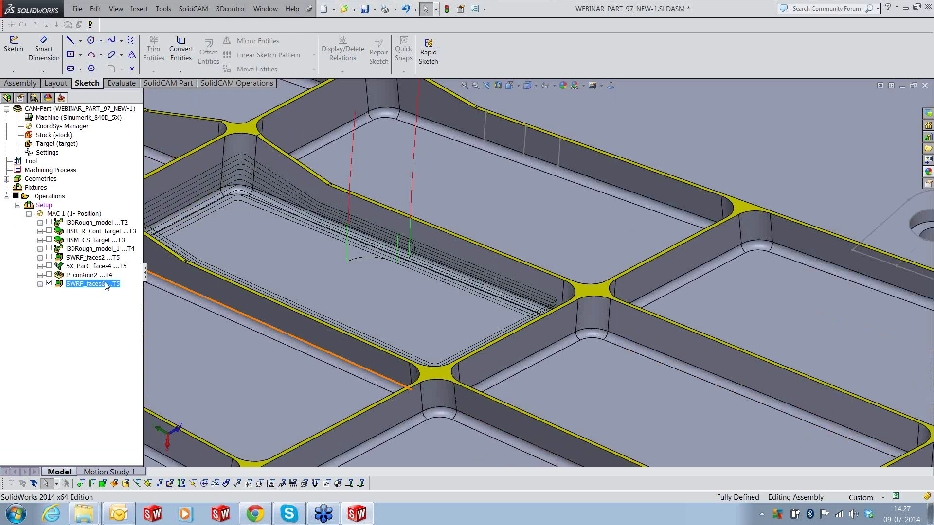
right_click(107, 285)
left_click(129, 163)
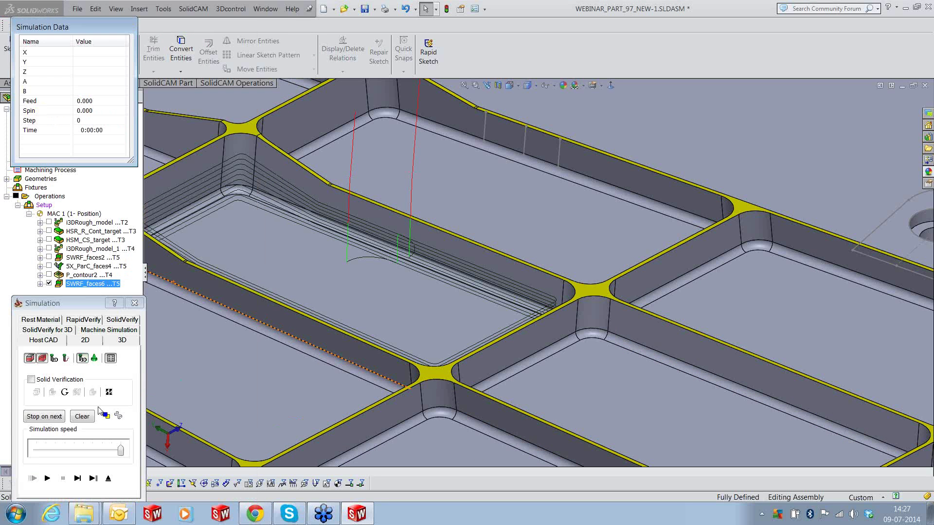
left_click(109, 342)
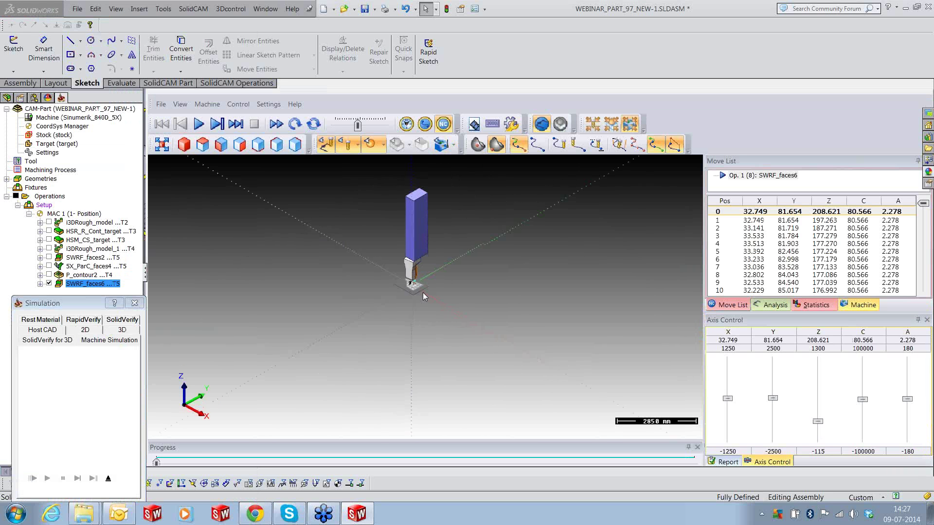
Play the SWRF_faces6 machine simulation with the pocket and tool in close view
scroll(422, 293, "up", 10)
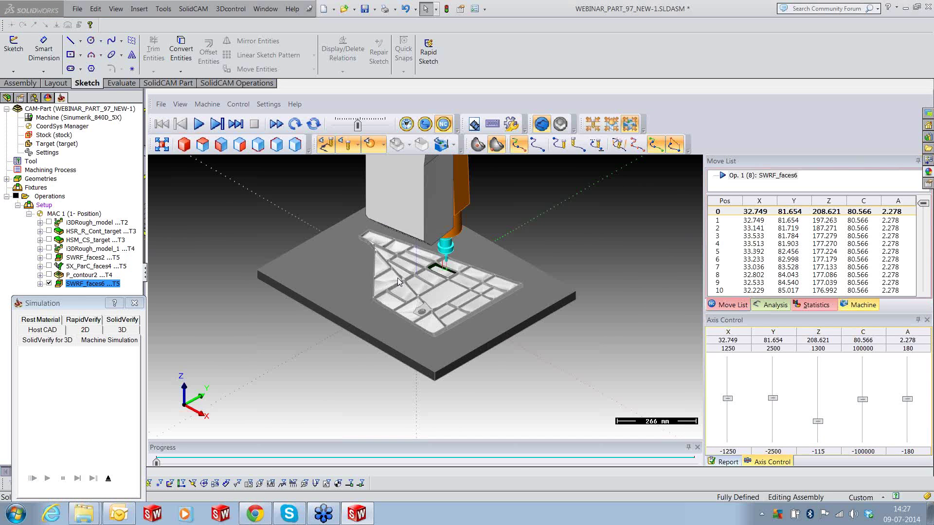
scroll(398, 279, "up", 2)
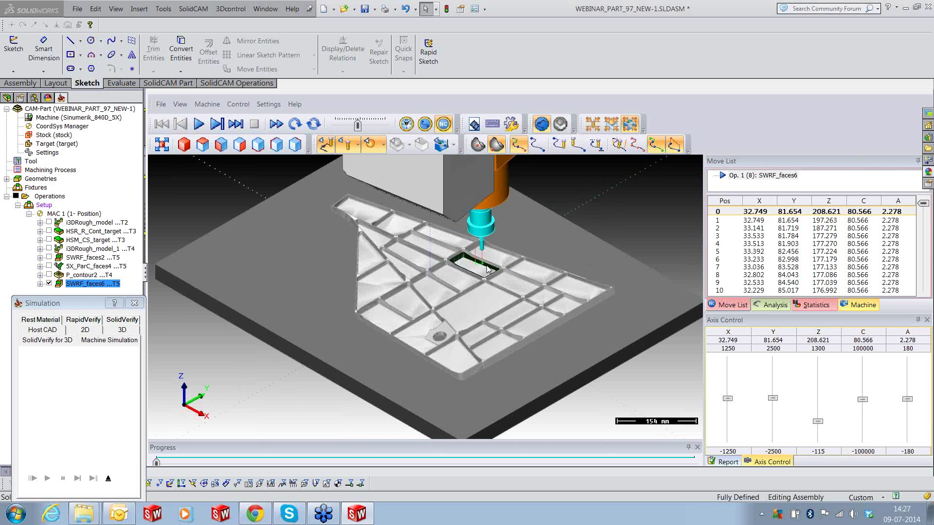
scroll(489, 269, "up", 3)
left_click(199, 124)
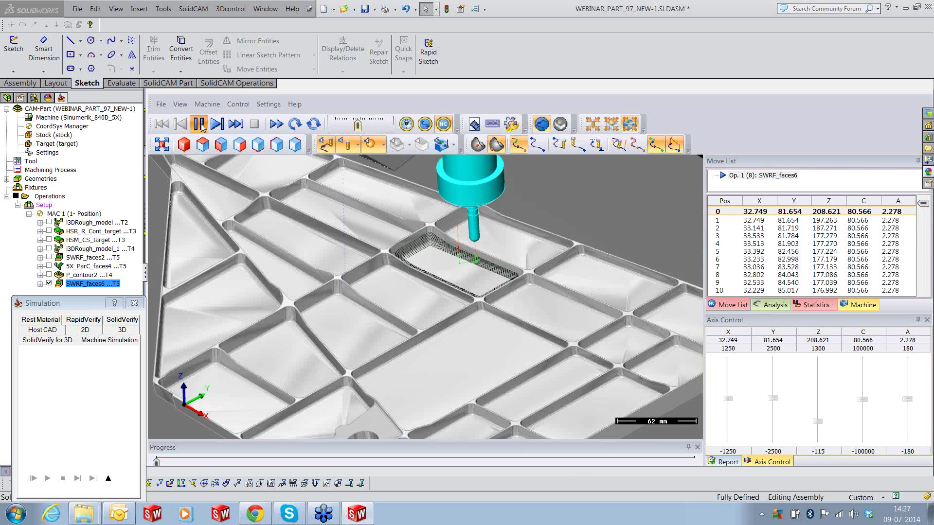
Follow the tilting and rotating machine head to the last SWRF_faces6 move at slightly higher speed, and exit the simulation
scroll(296, 218, "down", 3)
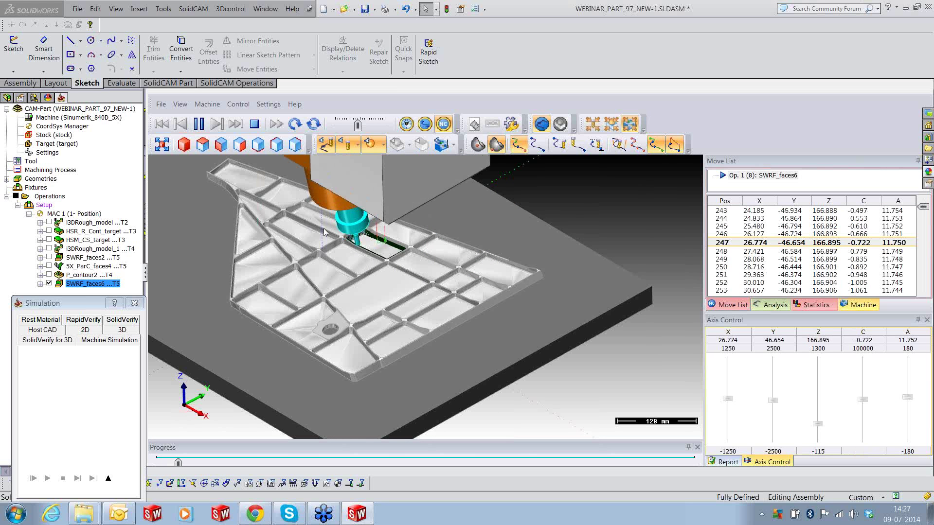
scroll(325, 232, "down", 3)
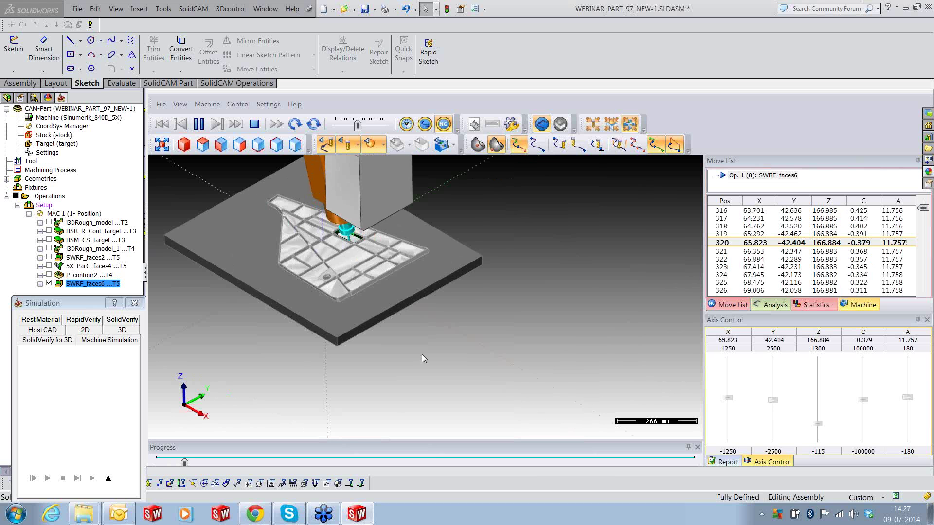
middle_click_drag(436, 328, 479, 370)
left_click(161, 145)
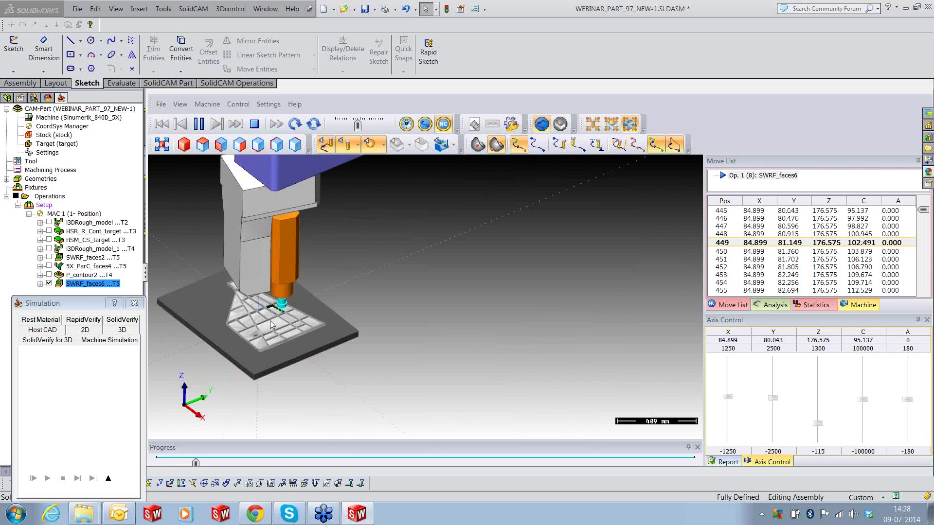
scroll(162, 305, "up", 3)
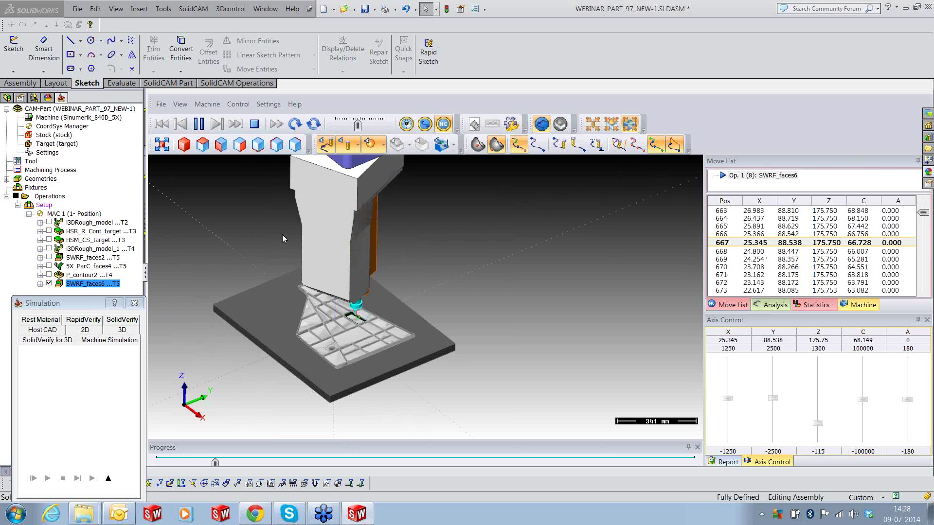
left_click_drag(359, 126, 360, 128)
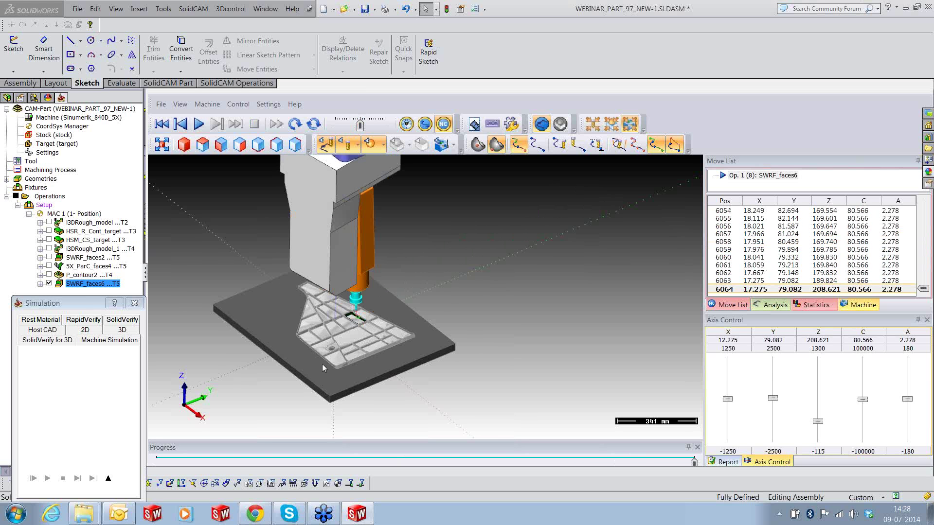
scroll(322, 364, "up", 2)
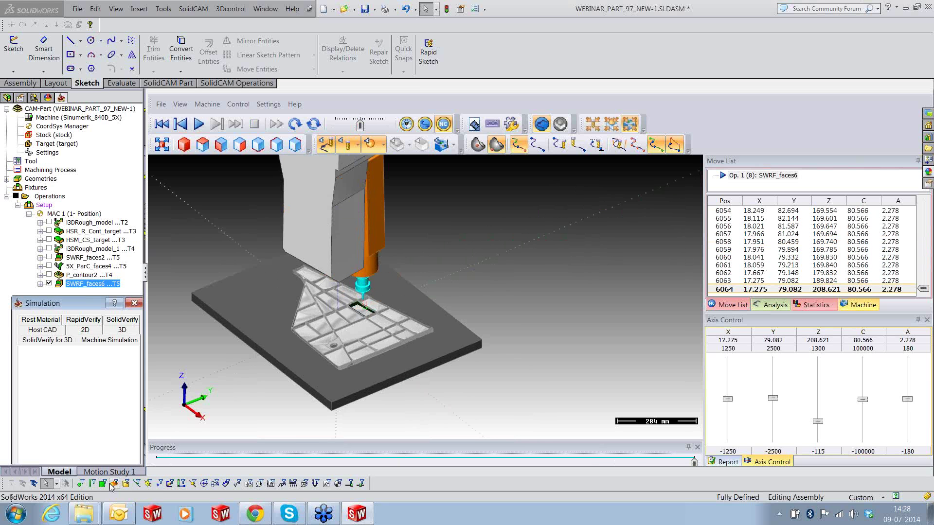
left_click(110, 485)
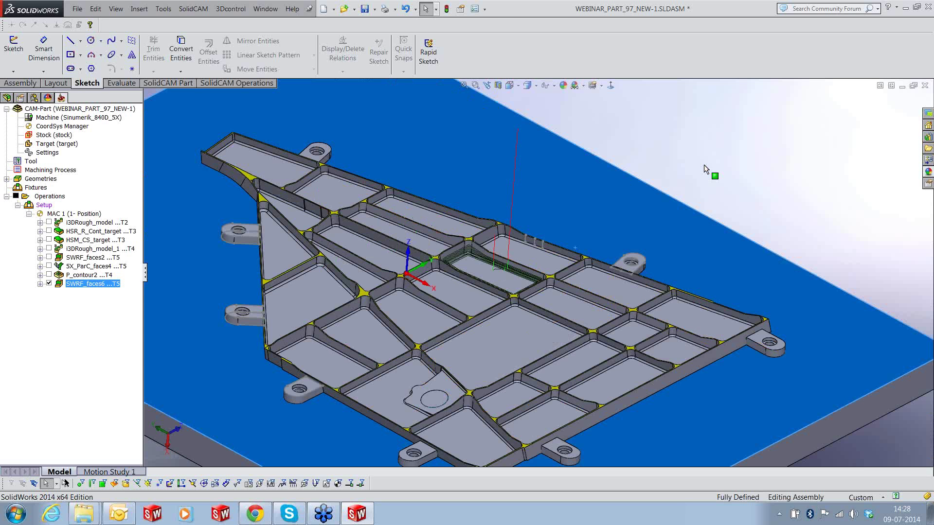
Hide the SWRF_faces6 tool path and generate the operation's G-code with the preset trace mode
left_click(704, 165)
scroll(705, 165, "up", 4)
left_click(49, 284)
right_click(71, 284)
mouse_move(104, 121)
left_click(286, 121)
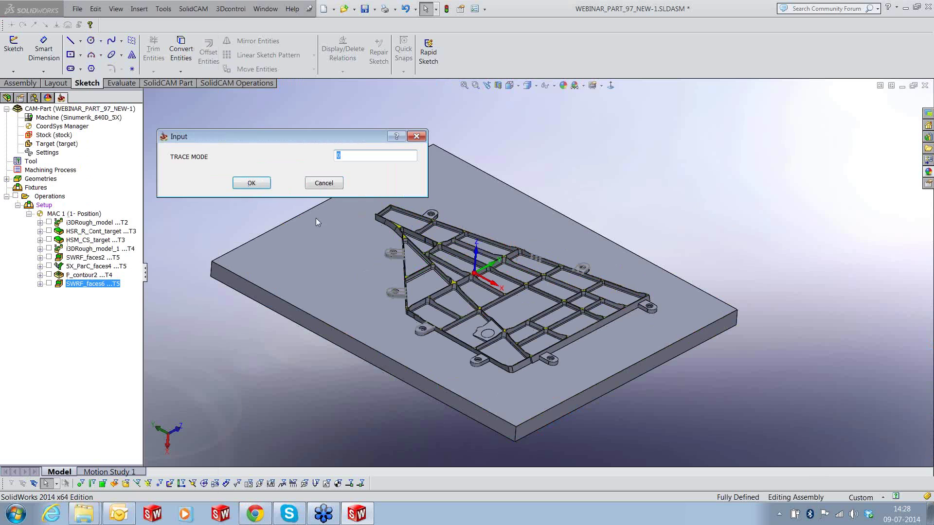
left_click(245, 184)
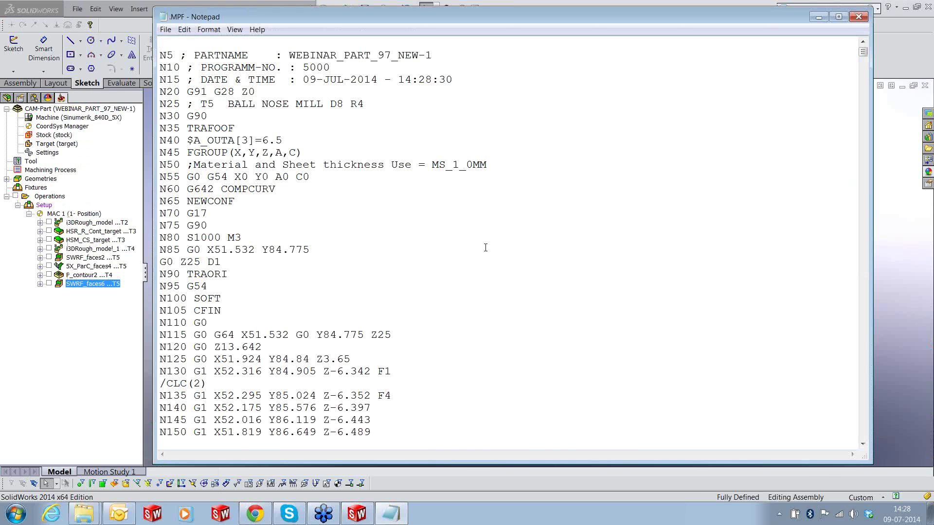
Examine the start of the G-code file, marking the N90 TRAORI line and reading through the first moves
scroll(486, 248, "down", 1)
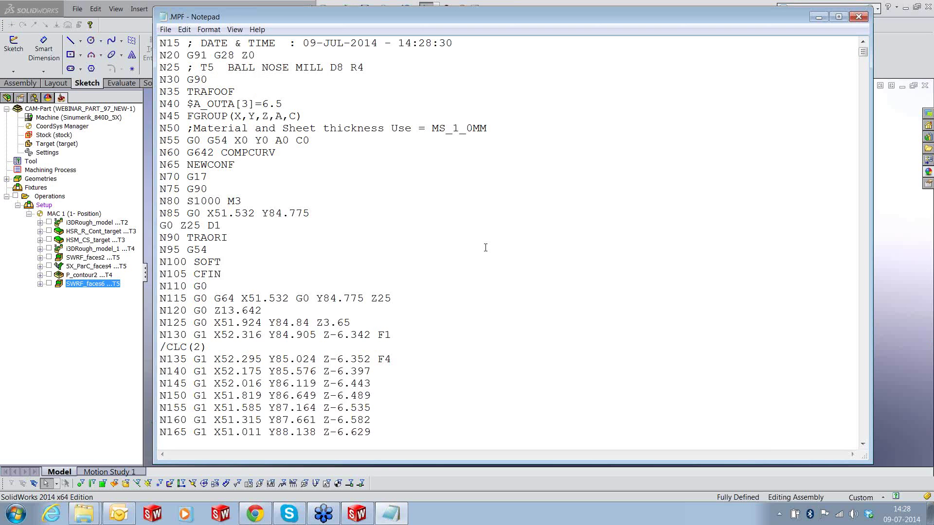
scroll(313, 292, "up", 1)
left_click_drag(234, 278, 160, 276)
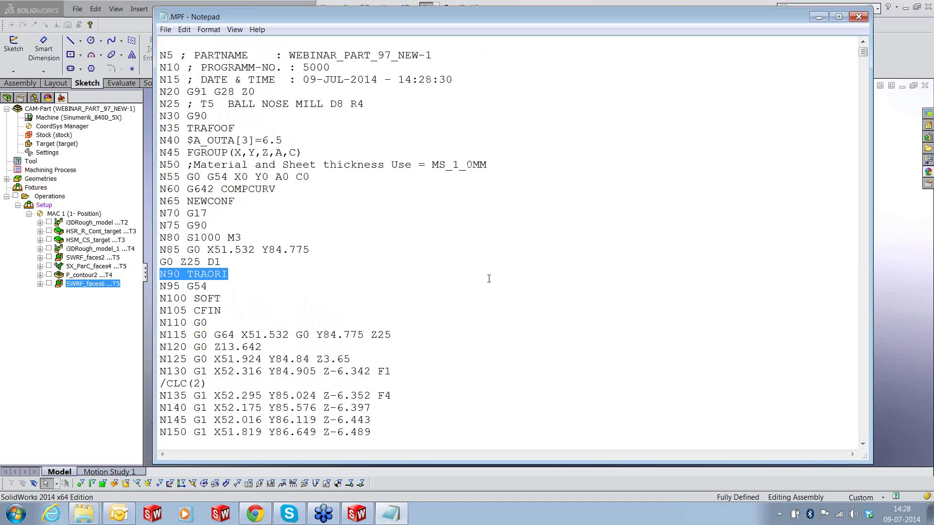
scroll(489, 278, "down", 1)
scroll(489, 279, "down", 1)
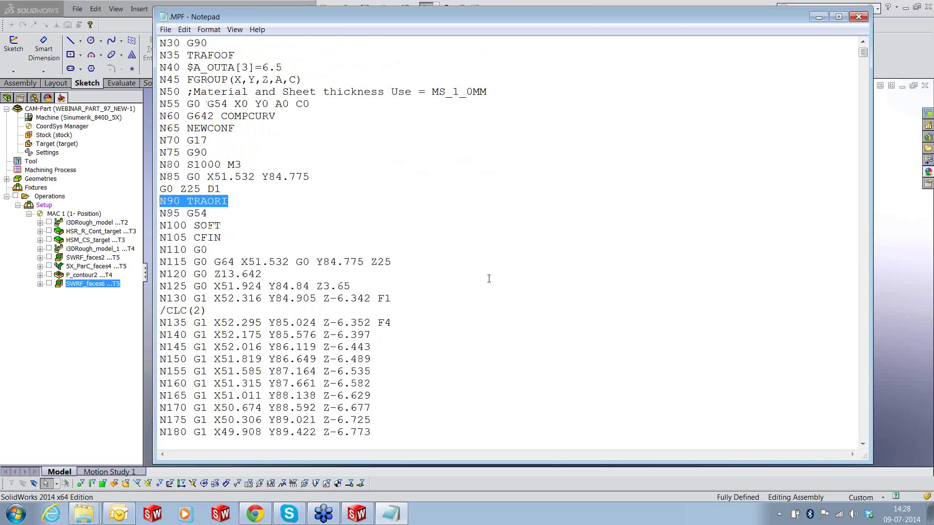
scroll(488, 279, "down", 4)
scroll(488, 279, "down", 6)
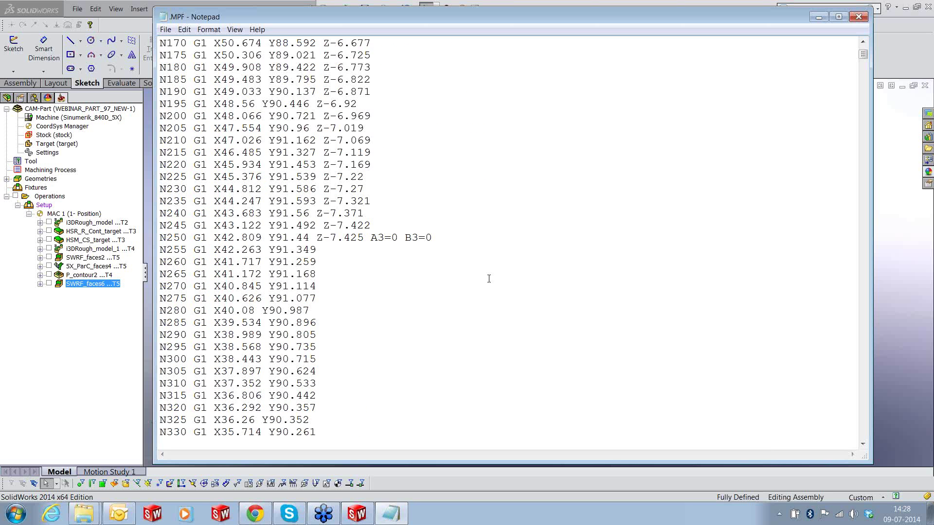
scroll(489, 279, "down", 13)
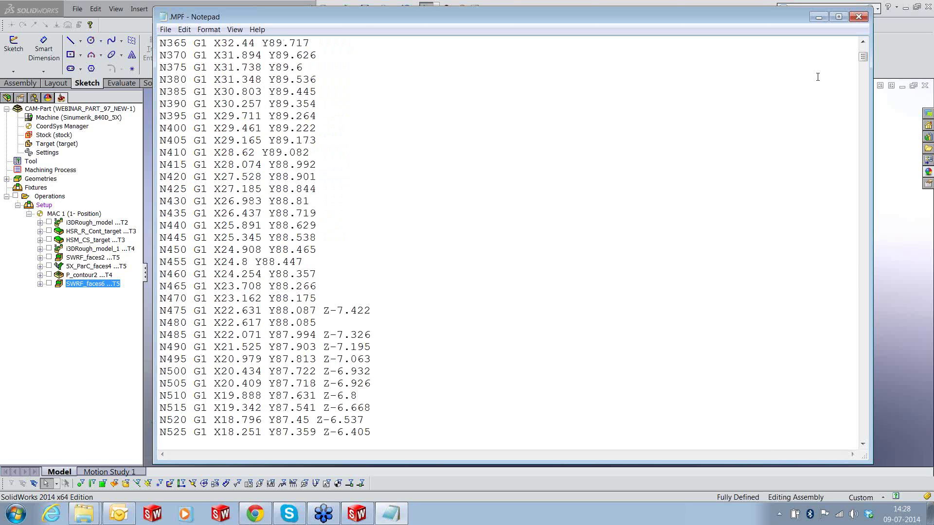
Examine the 5-axis moves further down the G-code, marking blocks N4120 to N4150 with their A3, B3 and C3 vector values
left_click_drag(863, 56, 863, 107)
left_click_drag(440, 408, 159, 336)
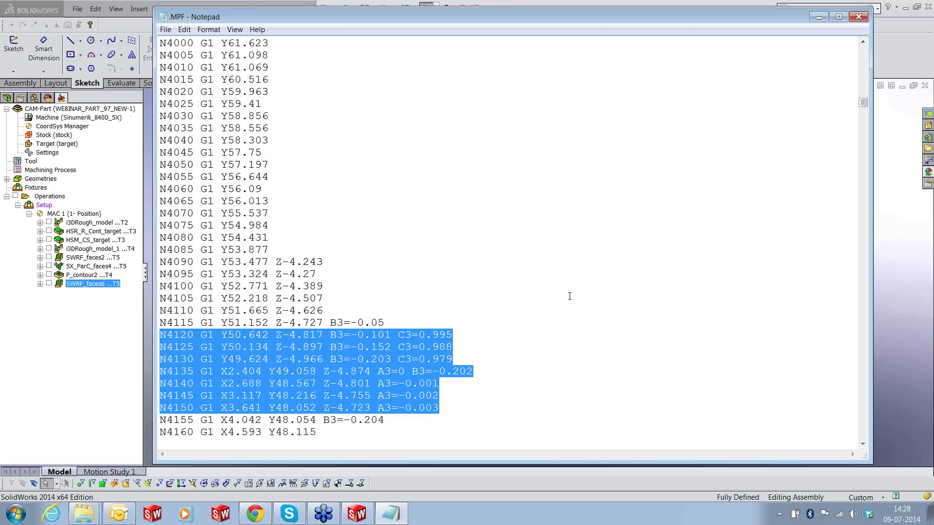
scroll(592, 299, "down", 1)
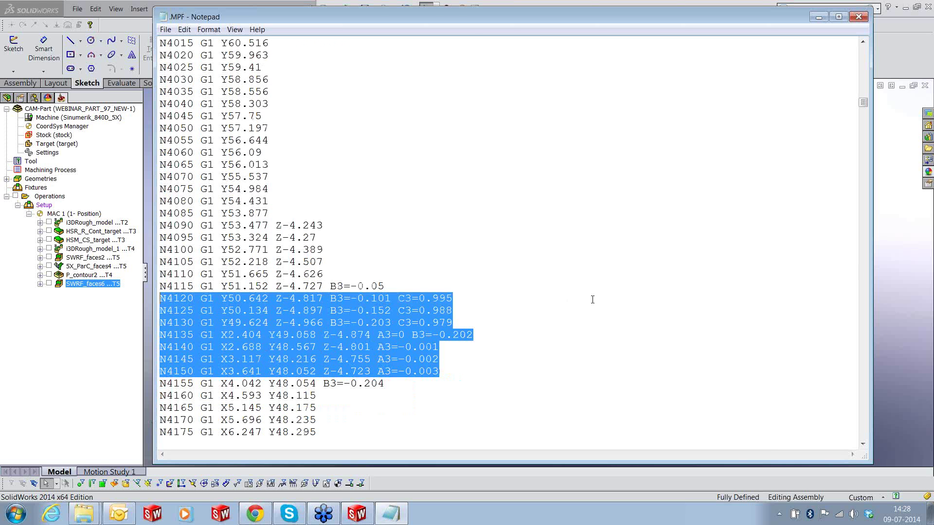
scroll(593, 299, "down", 8)
scroll(593, 299, "down", 14)
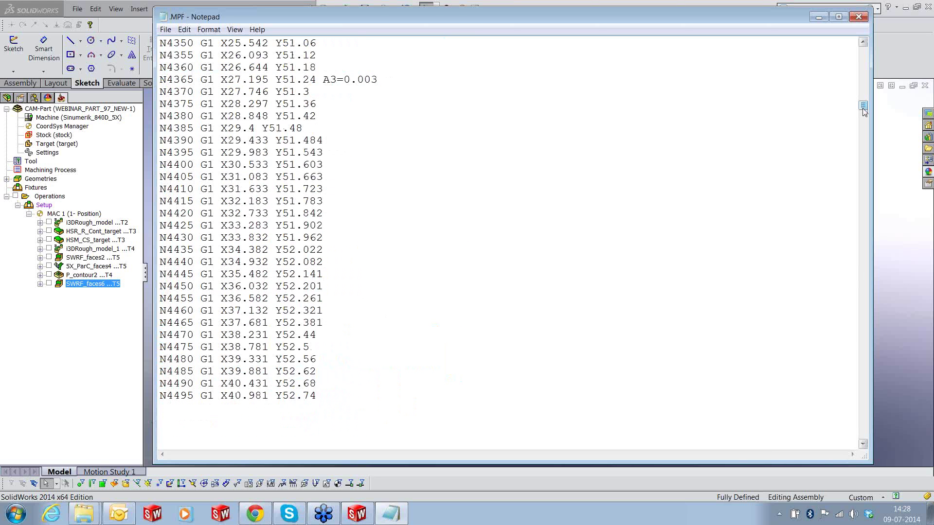
Mark block N5805, look over the tool vector moves around N10905 to N10950, and close the G-code file
left_click_drag(864, 111, 864, 132)
left_click_drag(501, 116, 162, 122)
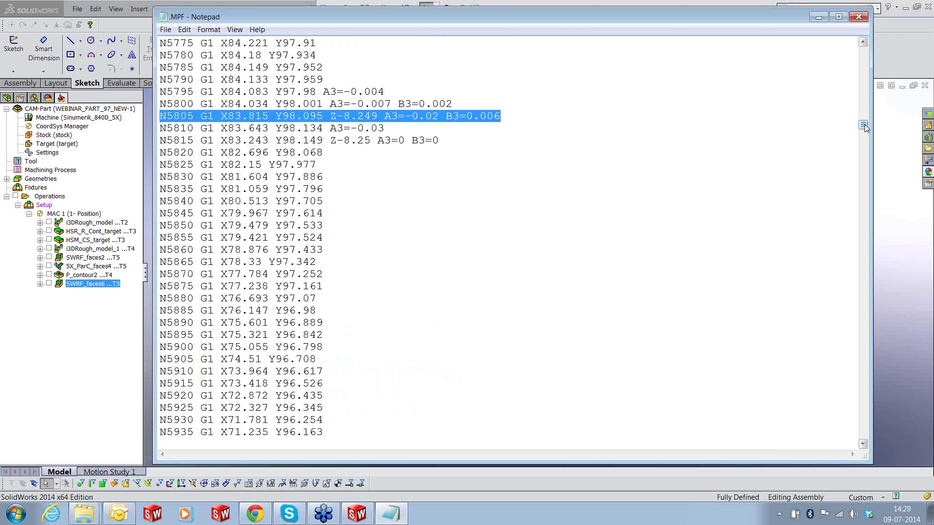
left_click_drag(864, 128, 864, 189)
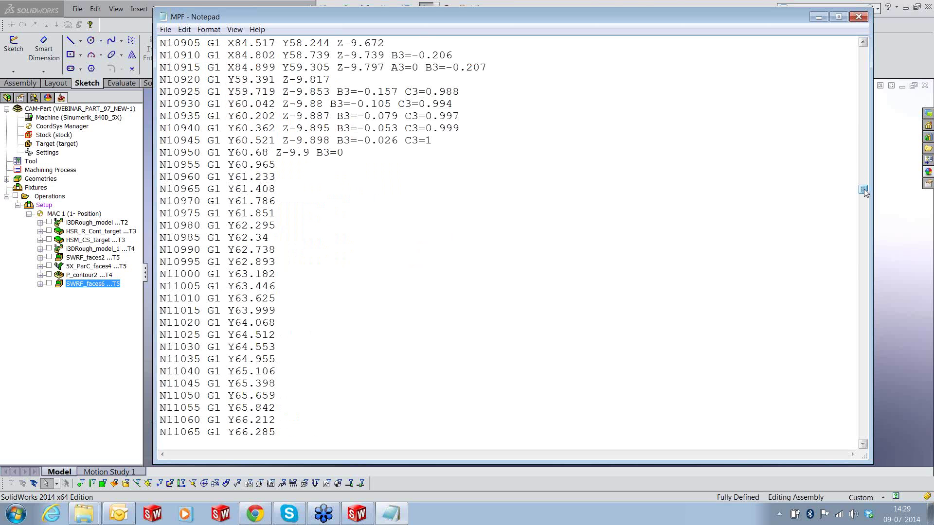
left_click(858, 17)
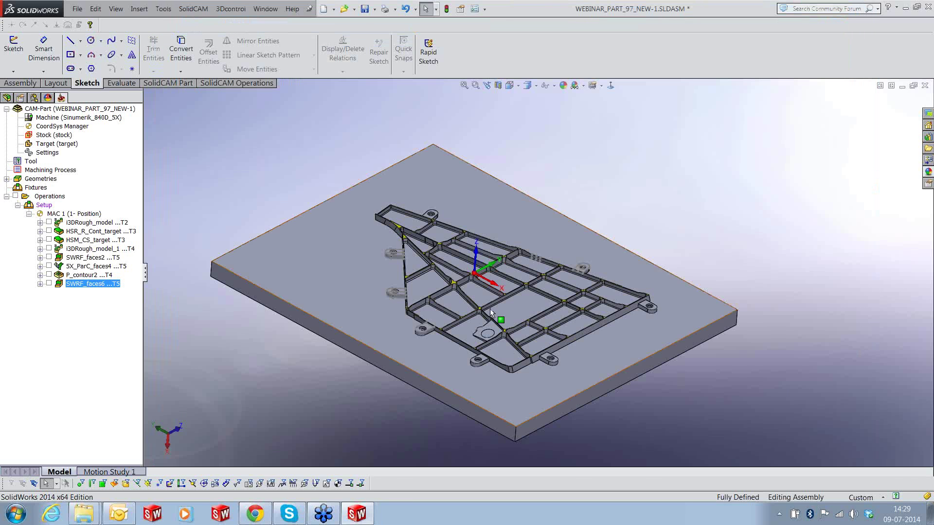
scroll(497, 311, "down", 3)
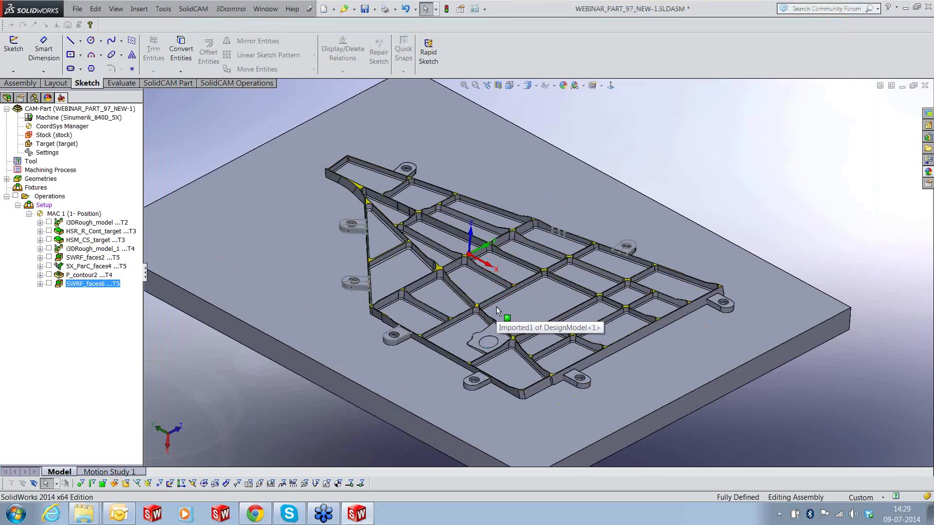
scroll(498, 311, "up", 2)
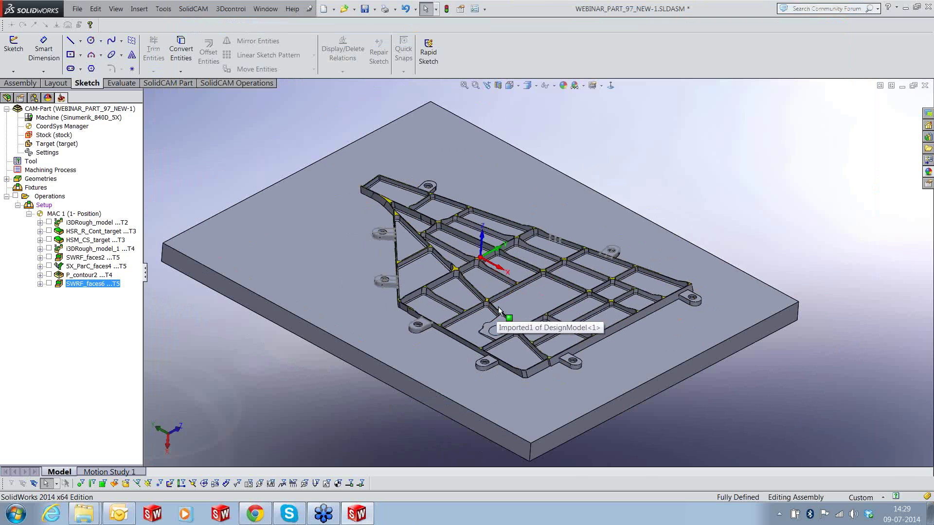